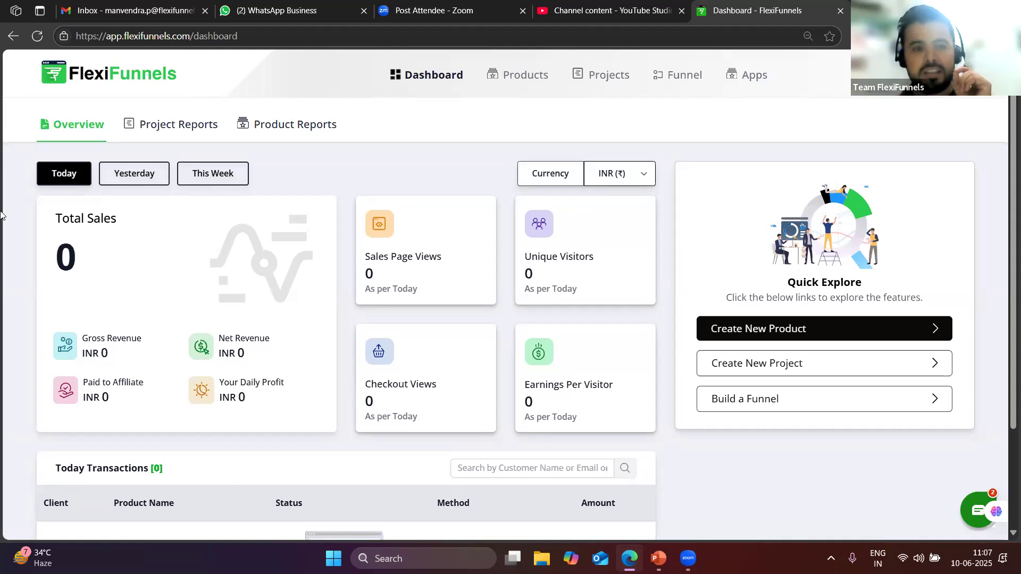
# Show the Product Reports for all products: 16 sales page views, 1 sale, 8.33% conversion
pyautogui.click(314, 140)
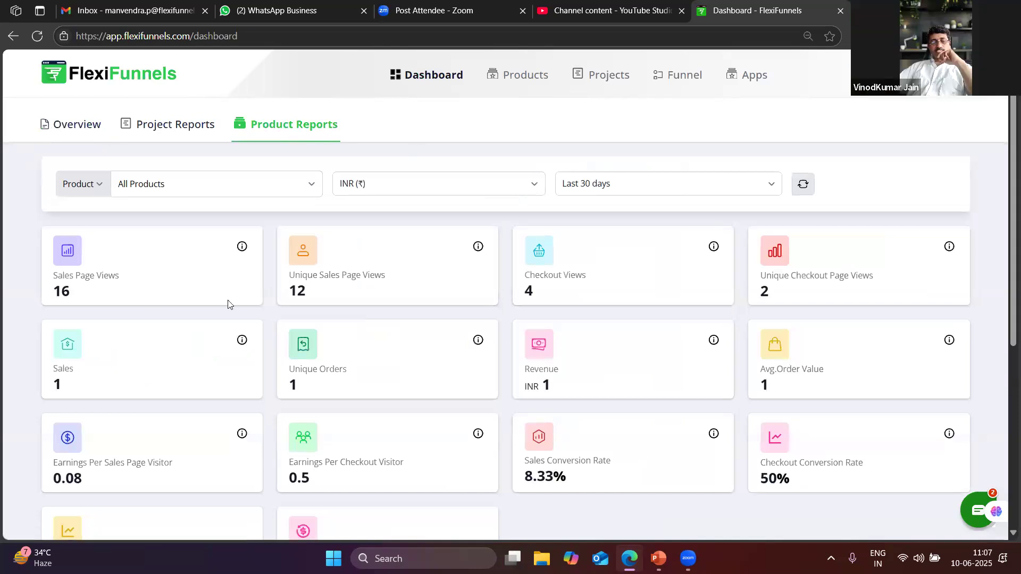
pyautogui.scroll(-1, 228, 304)
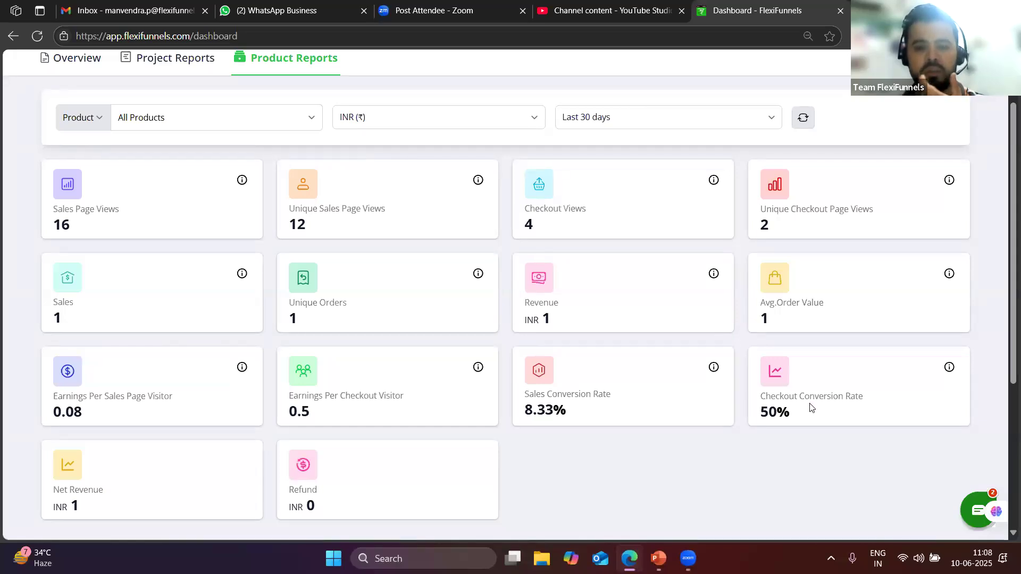
pyautogui.scroll(-5, 410, 403)
pyautogui.scroll(2, 178, 353)
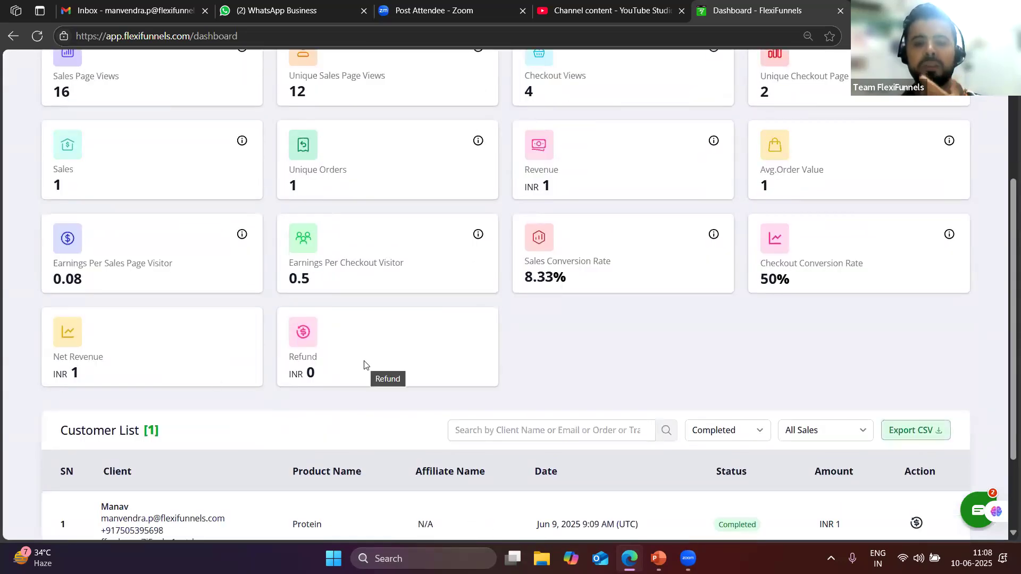
pyautogui.scroll(3, 365, 364)
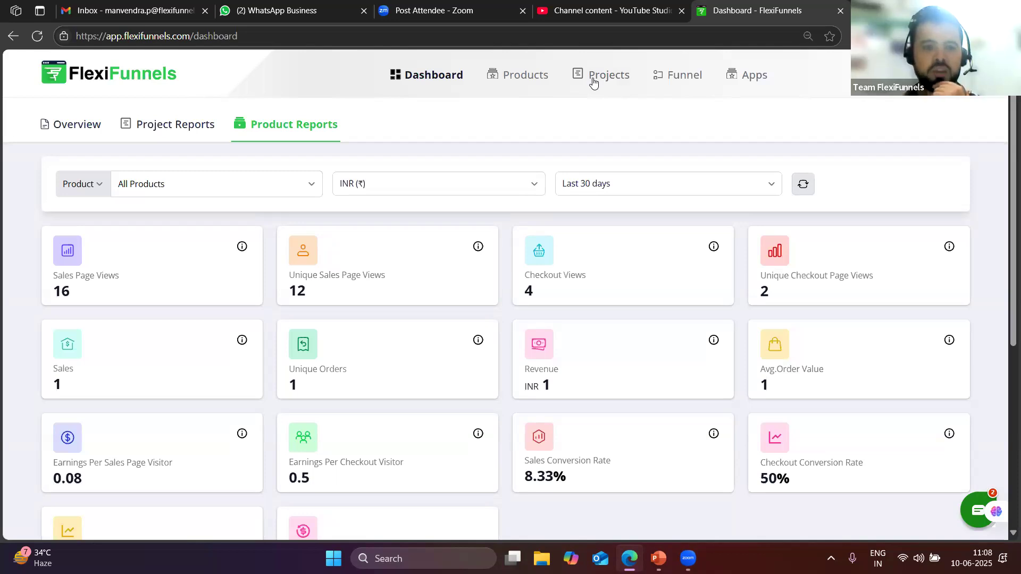
# Go to the My Projects page listing the 7 active projects, dismissing the new-project form
pyautogui.click(542, 84)
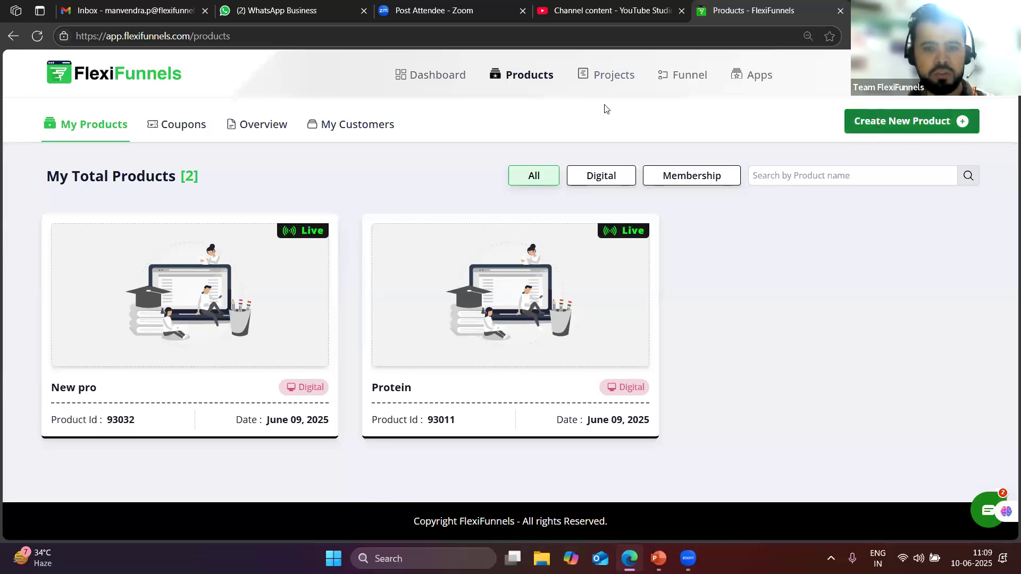
pyautogui.click(611, 75)
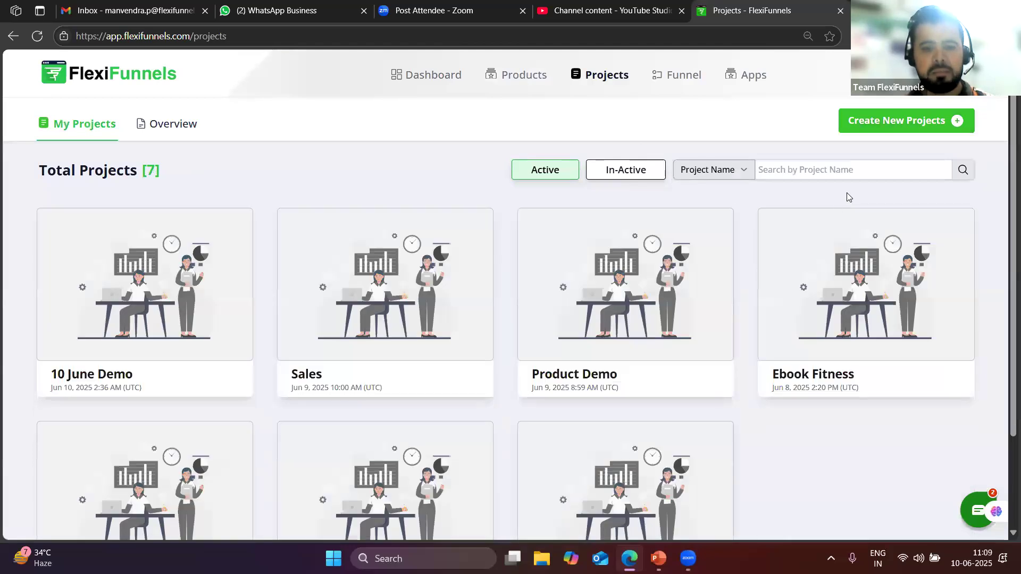
pyautogui.click(860, 123)
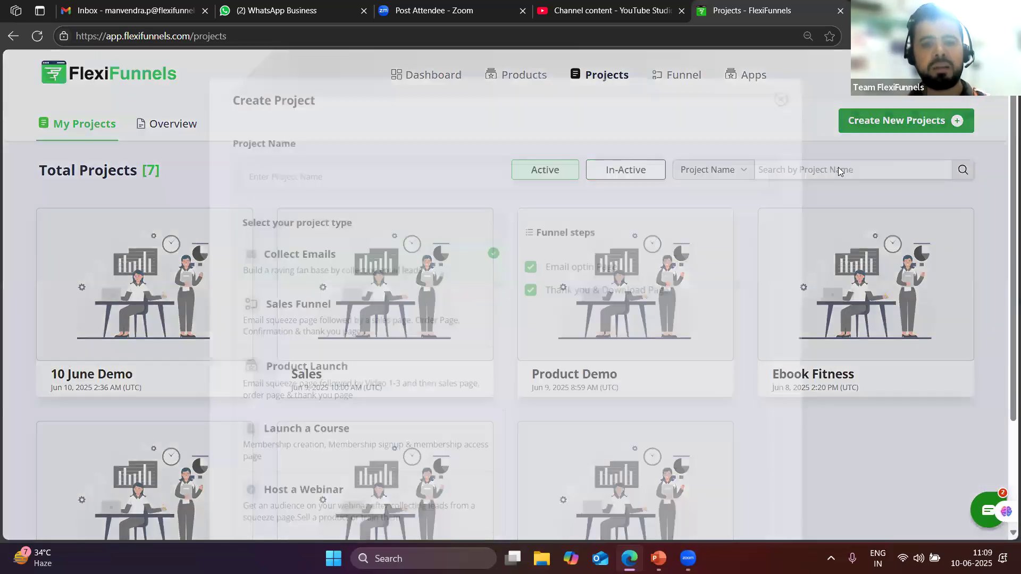
pyautogui.click(790, 89)
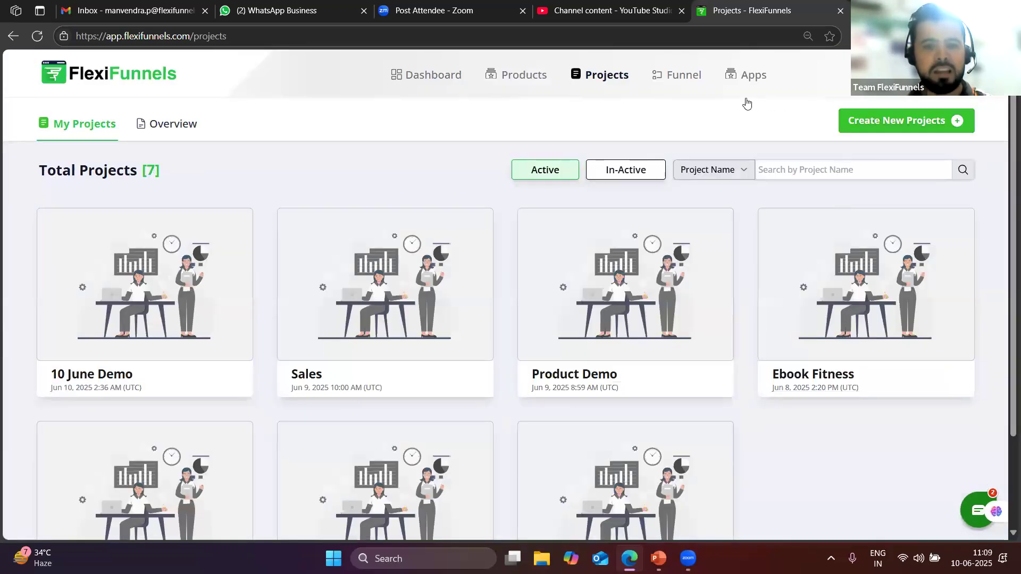
# Create a new Custom Funnel project named 'Form Creation'
pyautogui.click(904, 121)
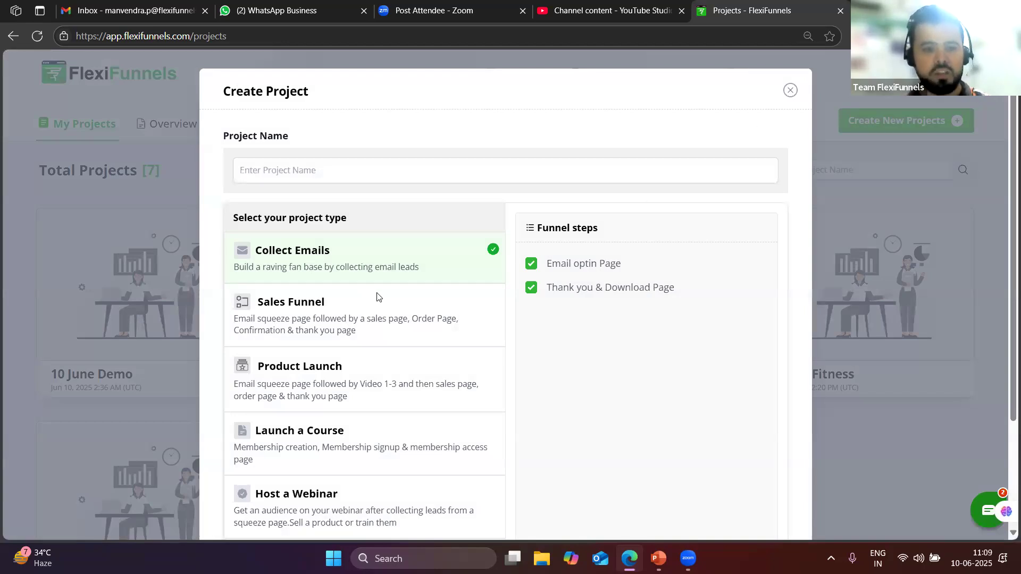
pyautogui.scroll(-2, 315, 376)
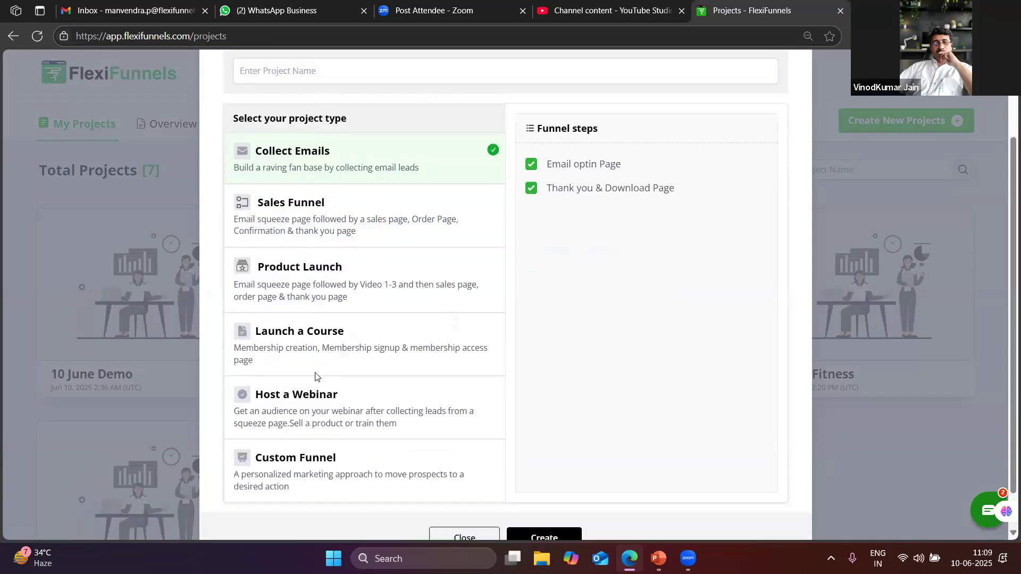
pyautogui.scroll(1, 315, 377)
pyautogui.click(274, 481)
pyautogui.scroll(1, 291, 237)
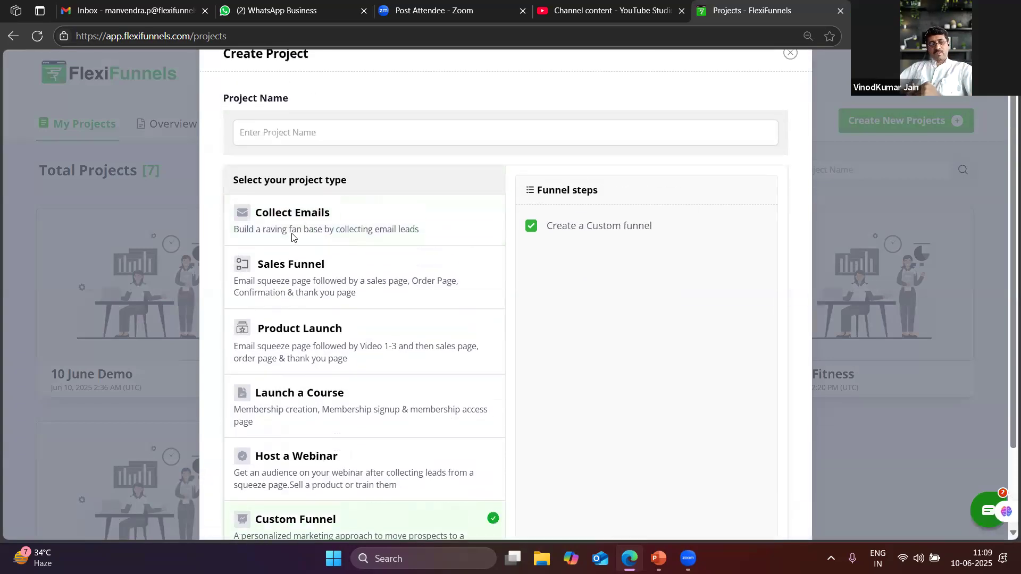
pyautogui.scroll(1, 292, 236)
pyautogui.click(265, 166)
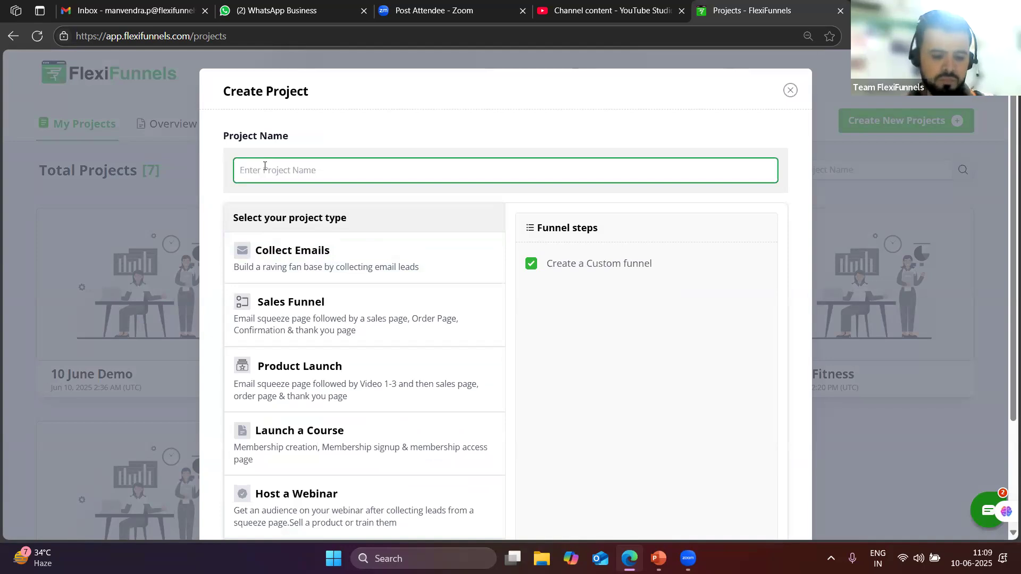
pyautogui.write('Fo-r')
pyautogui.press('BackSpace')
pyautogui.press('BackSpace')
pyautogui.write('rm creat')
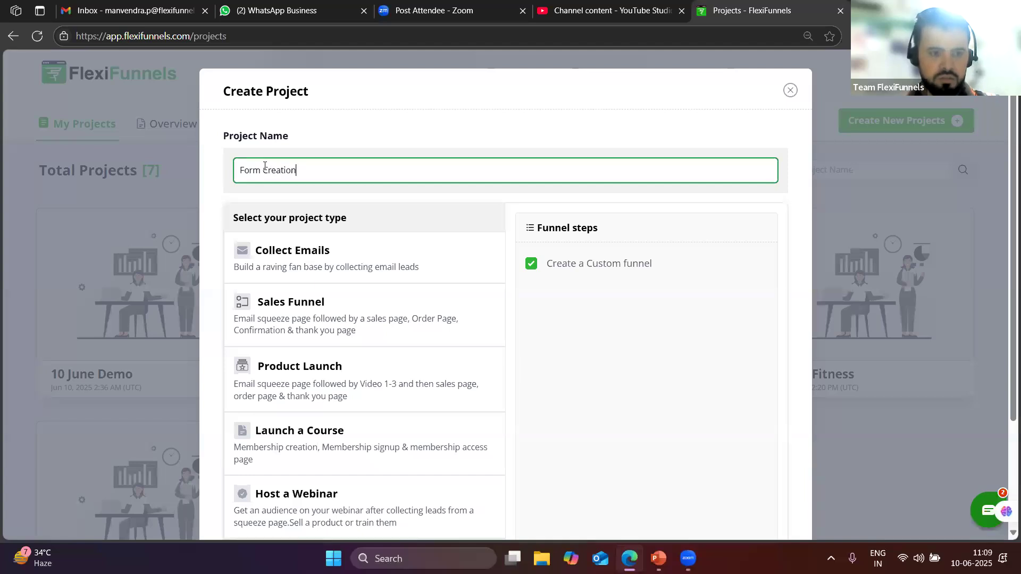
pyautogui.scroll(-3, 468, 314)
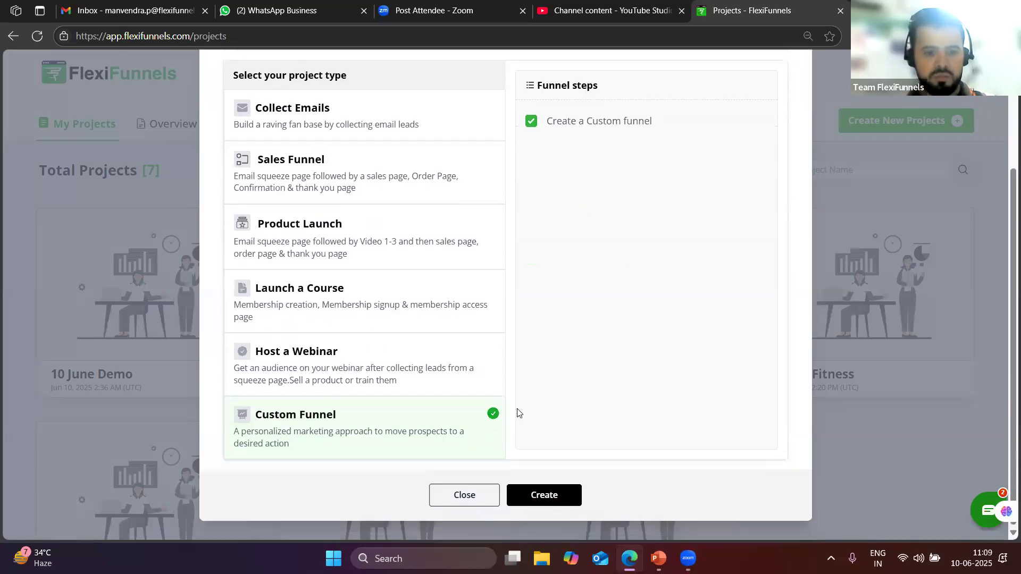
pyautogui.press('Return')
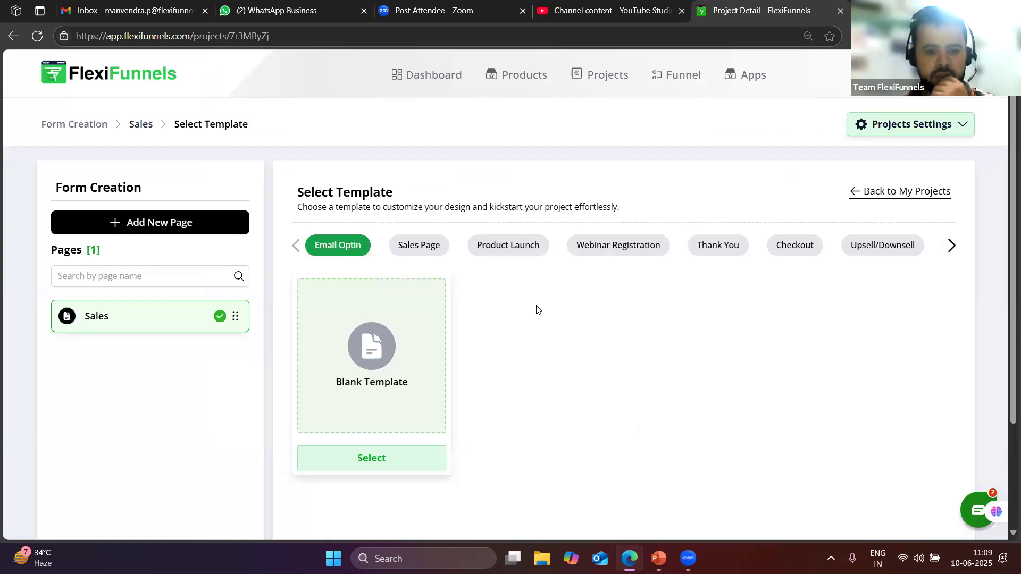
# Apply the Affiliate Marketing template from the Sales Page category to the Sales page
pyautogui.scroll(-8, 577, 276)
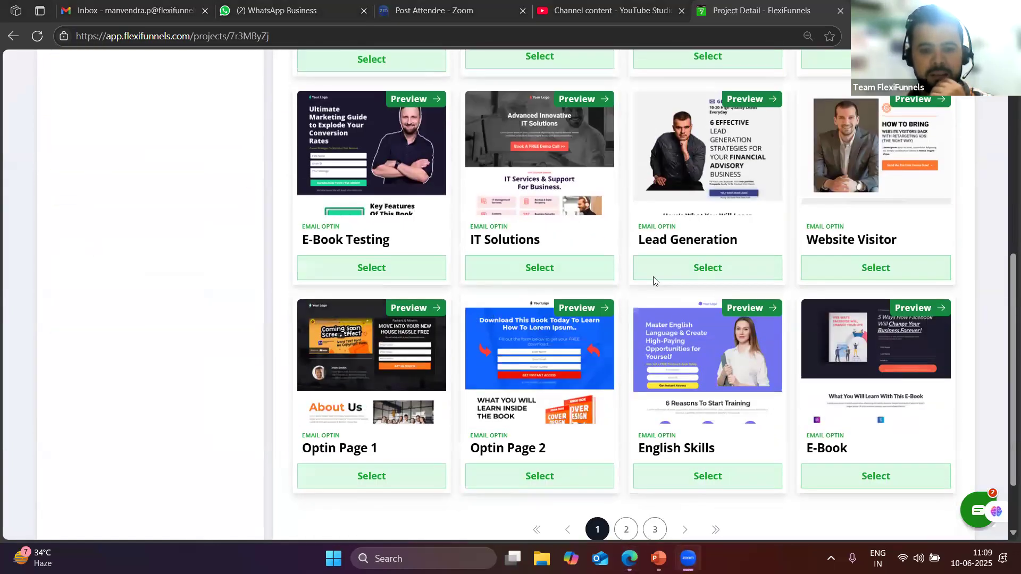
pyautogui.scroll(1, 529, 250)
pyautogui.scroll(5, 529, 250)
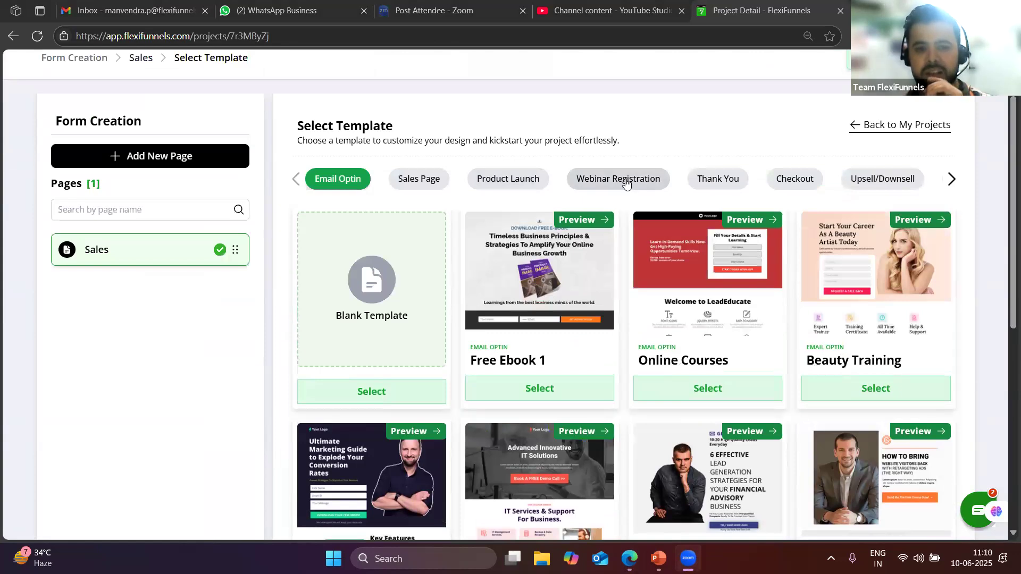
pyautogui.click(423, 181)
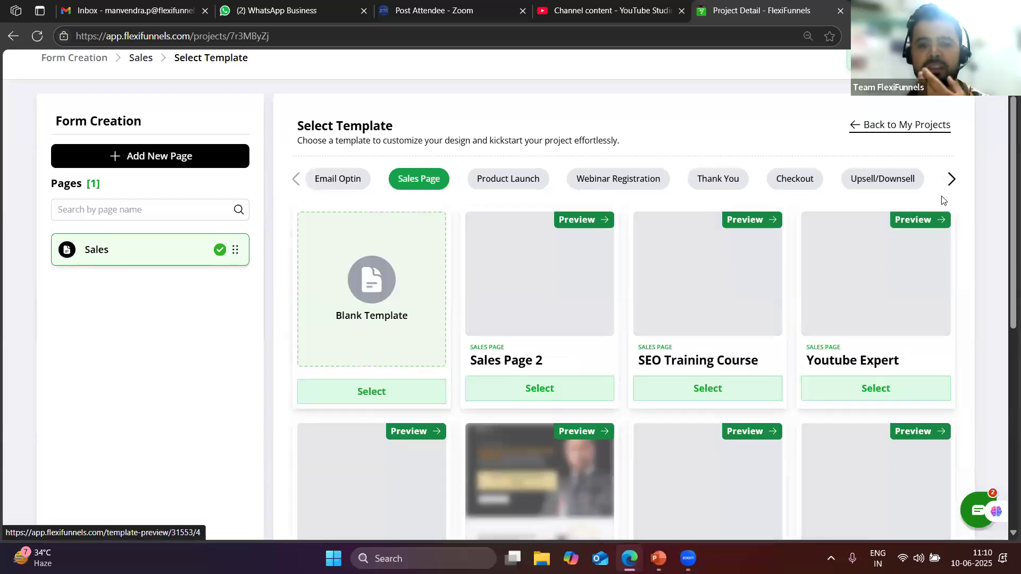
pyautogui.scroll(-3, 574, 271)
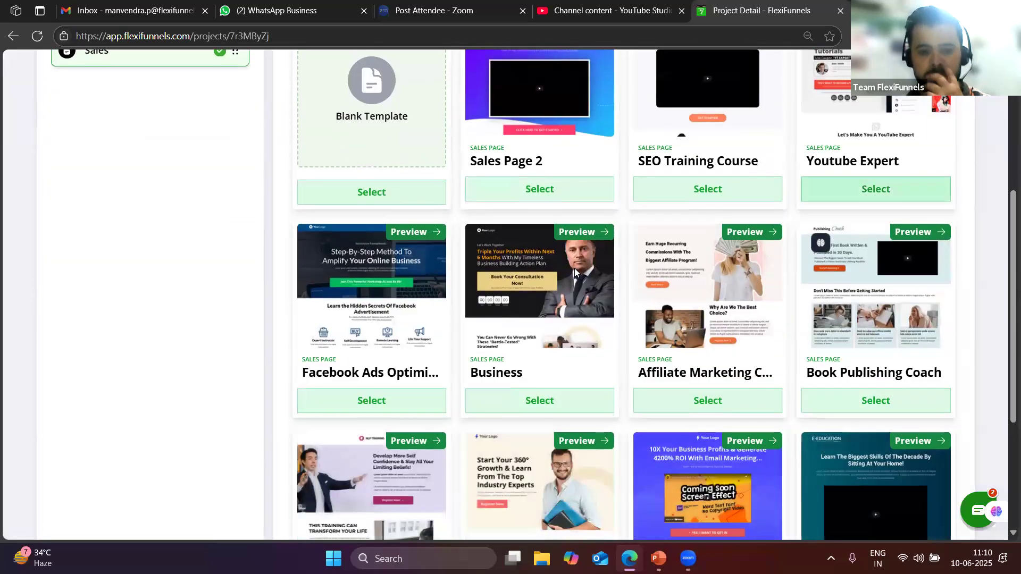
pyautogui.scroll(-2, 575, 268)
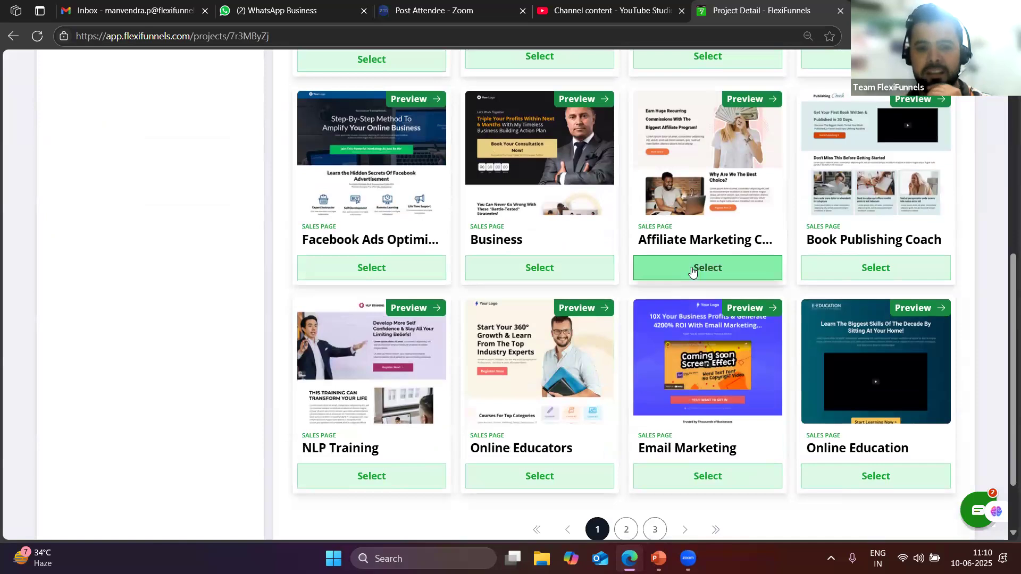
pyautogui.click(706, 267)
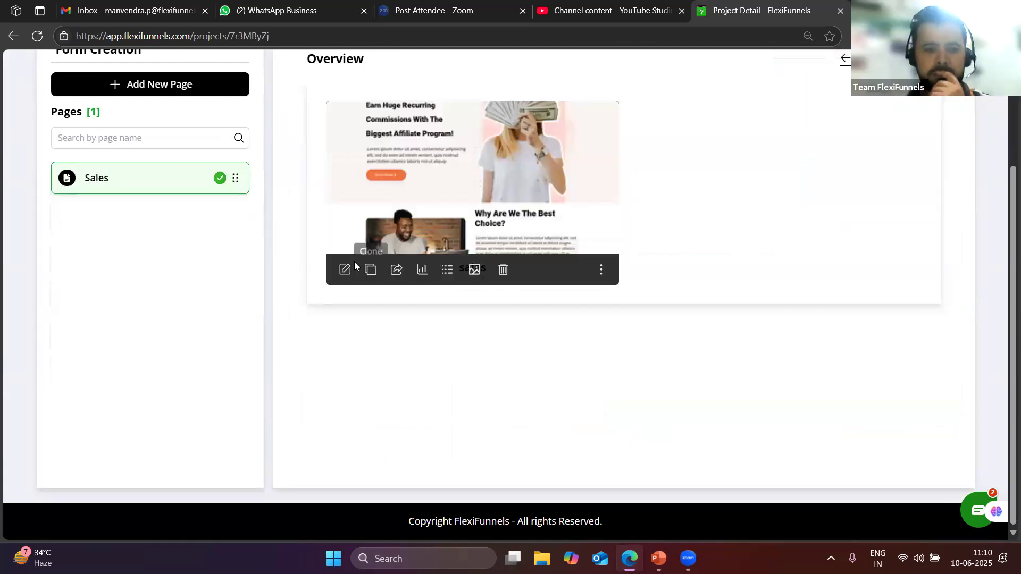
# Open the Sales page in the editor, put the cursor in its headline, then view YouTube Studio
pyautogui.click(346, 270)
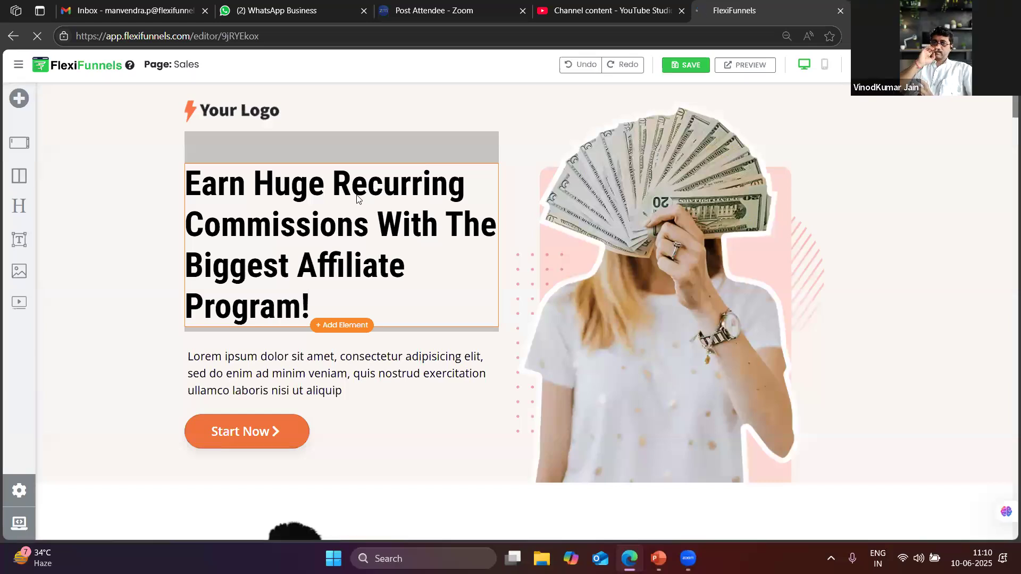
pyautogui.click(335, 191)
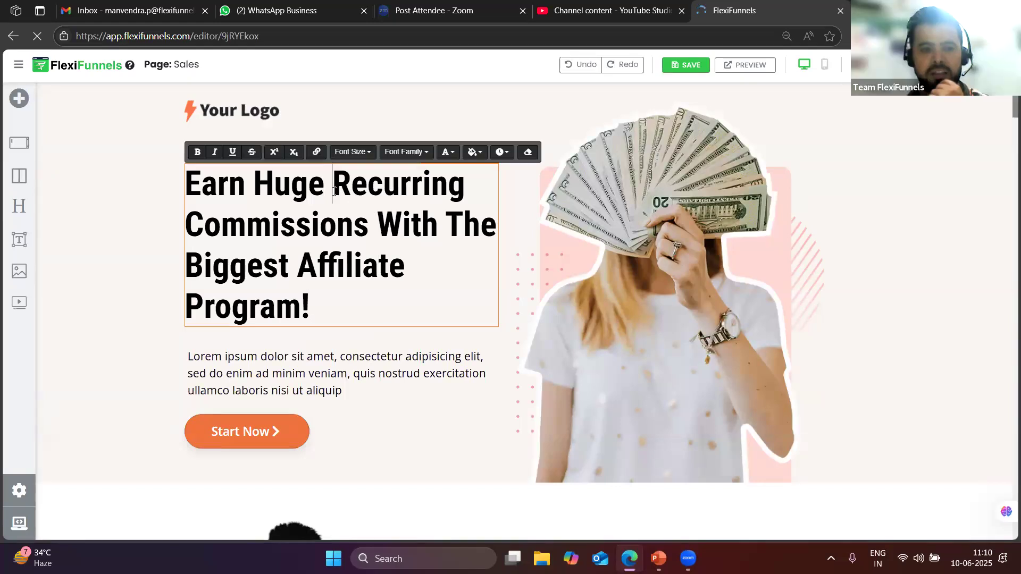
pyautogui.click(318, 303)
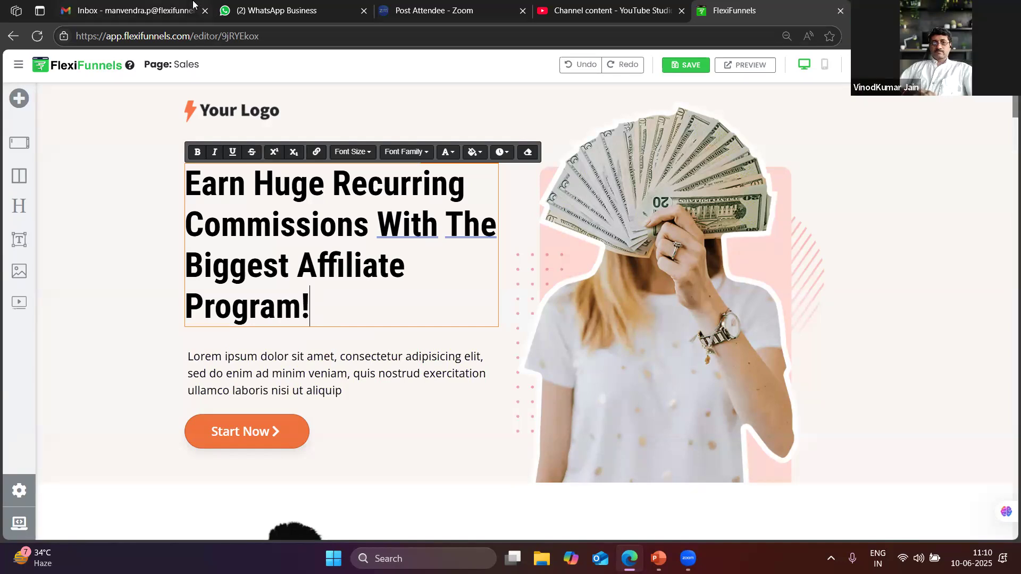
pyautogui.click(623, 6)
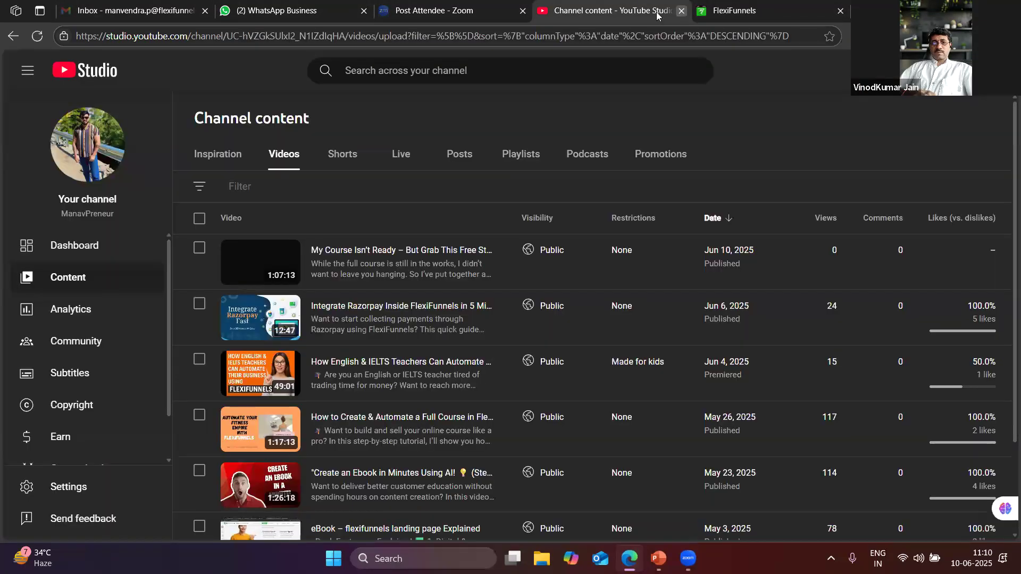
# Close YouTube Studio, load chatgpt.com in a new tab, then close it again
pyautogui.click(682, 11)
pyautogui.hotkey('ctrl', 't')
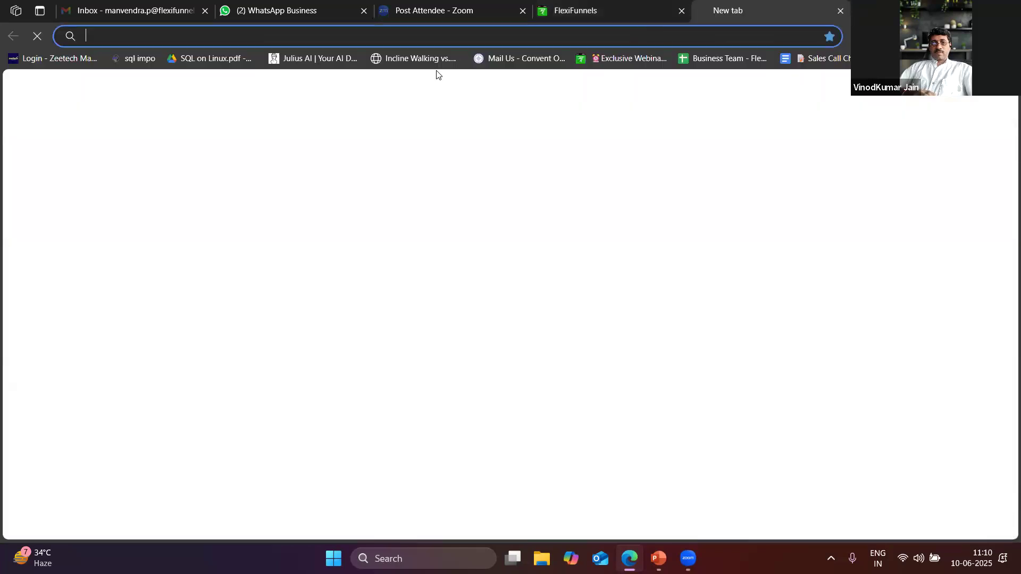
pyautogui.write('chat')
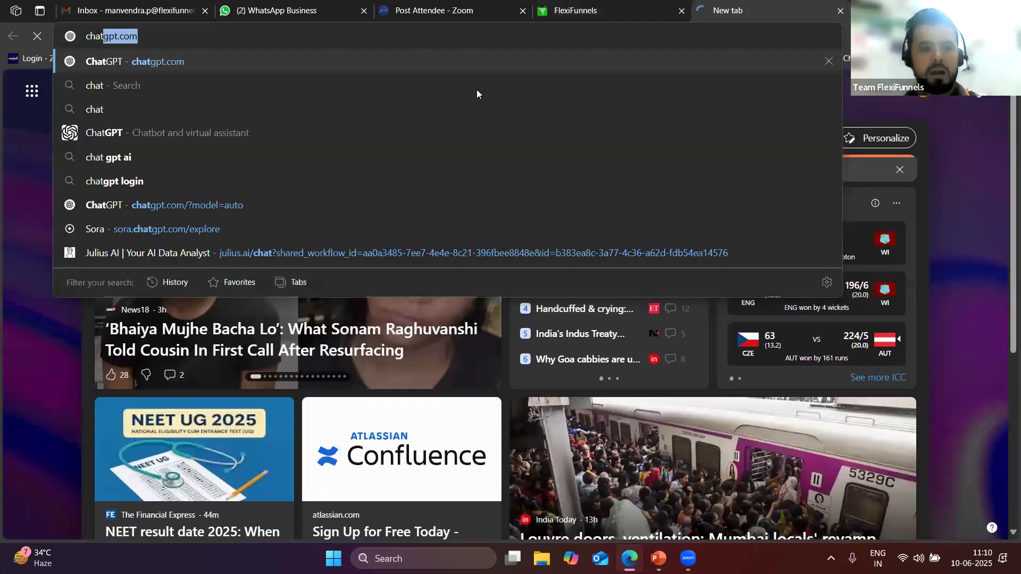
pyautogui.press('Return')
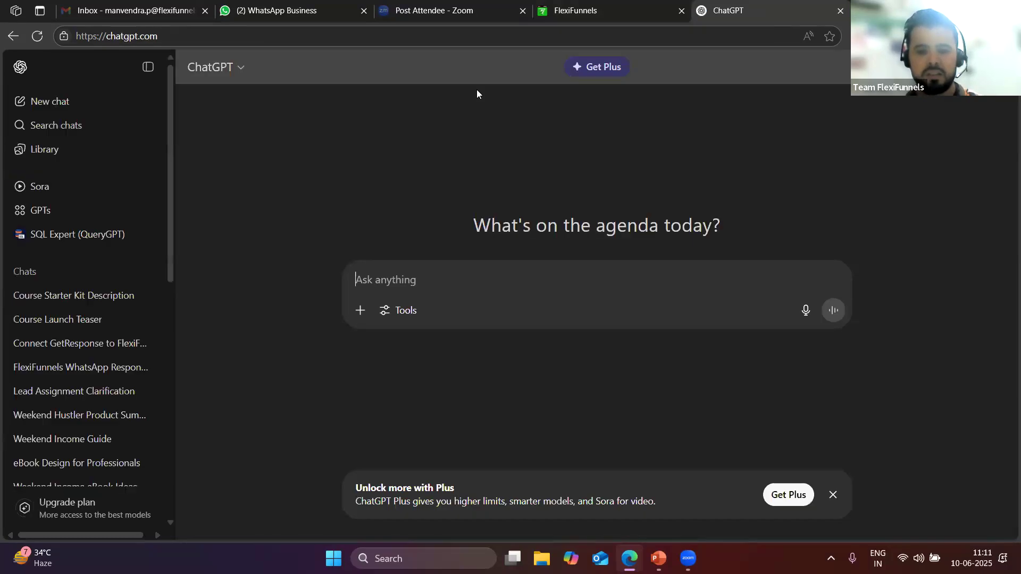
pyautogui.click(840, 11)
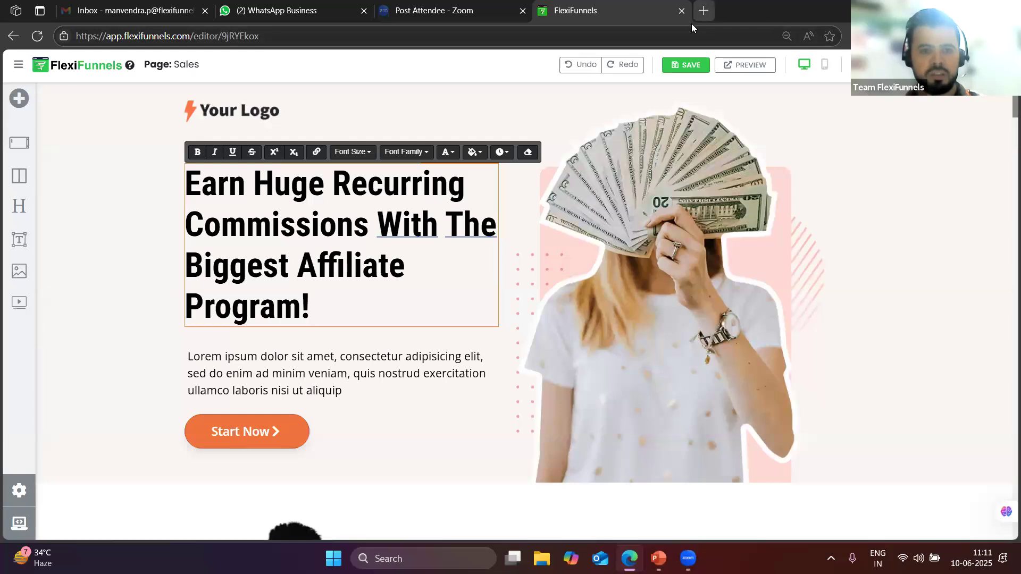
# Search Bing for idigitalpreneur and open the IDIGITALPRENEUR website
pyautogui.hotkey('ctrl', 't')
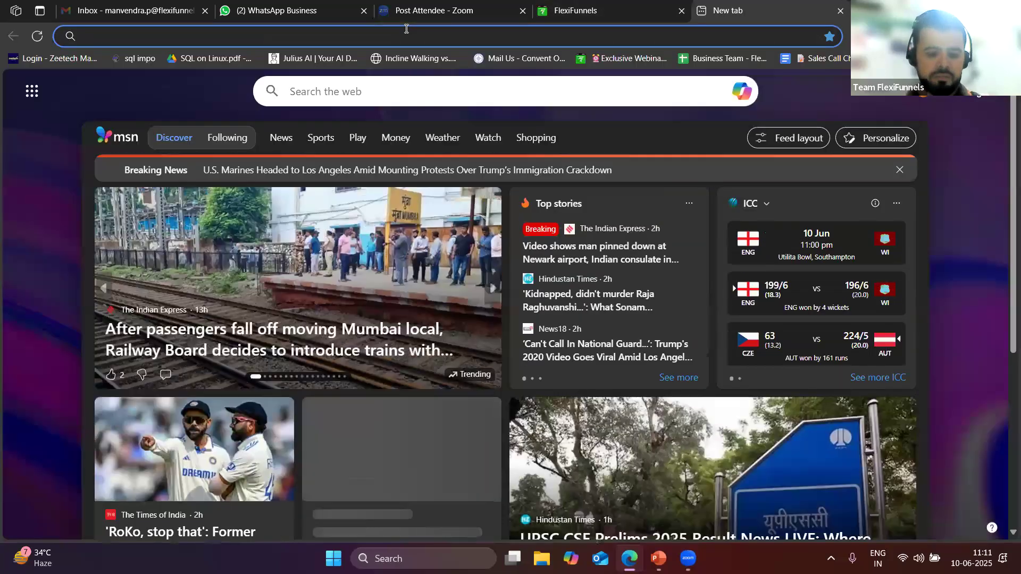
pyautogui.write('ididgiatl')
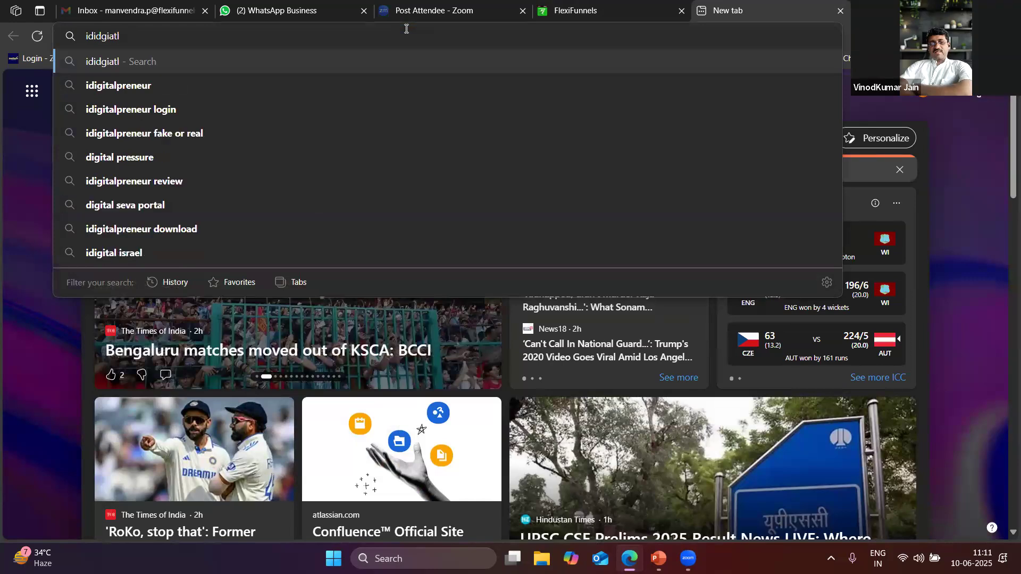
pyautogui.click(125, 88)
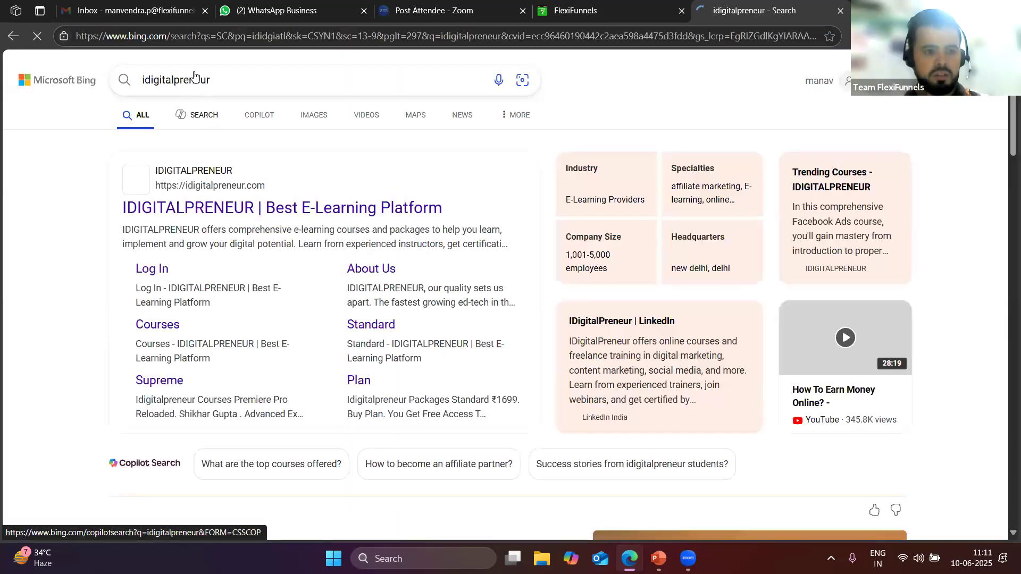
pyautogui.doubleClick(196, 79)
pyautogui.click(208, 210)
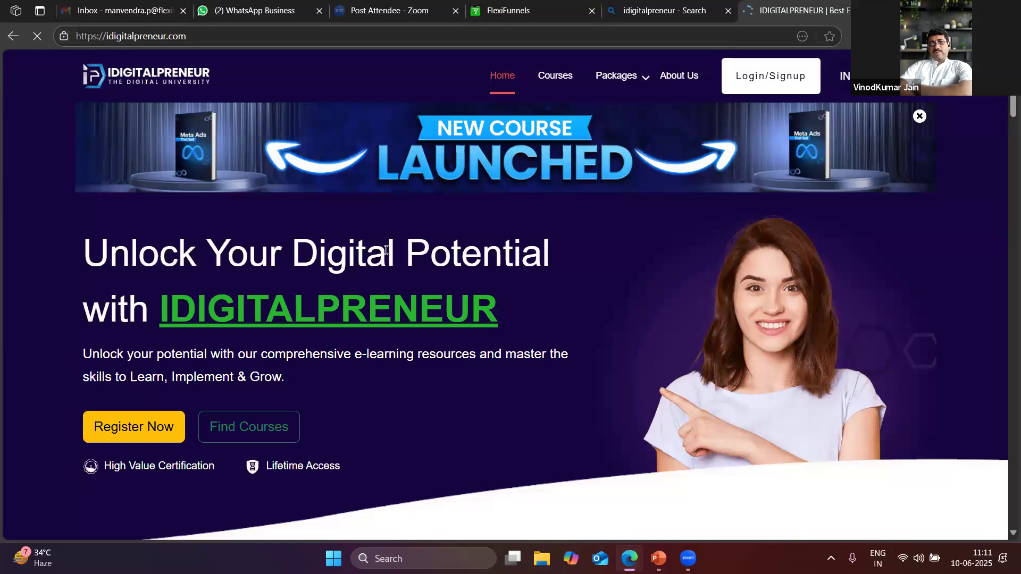
# Select the IDIGITALPRENEUR brand name in the hero heading and go to the Zoom tab
pyautogui.moveTo(514, 312); pyautogui.dragTo(150, 309)
pyautogui.hotkey('ctrl', 'c')
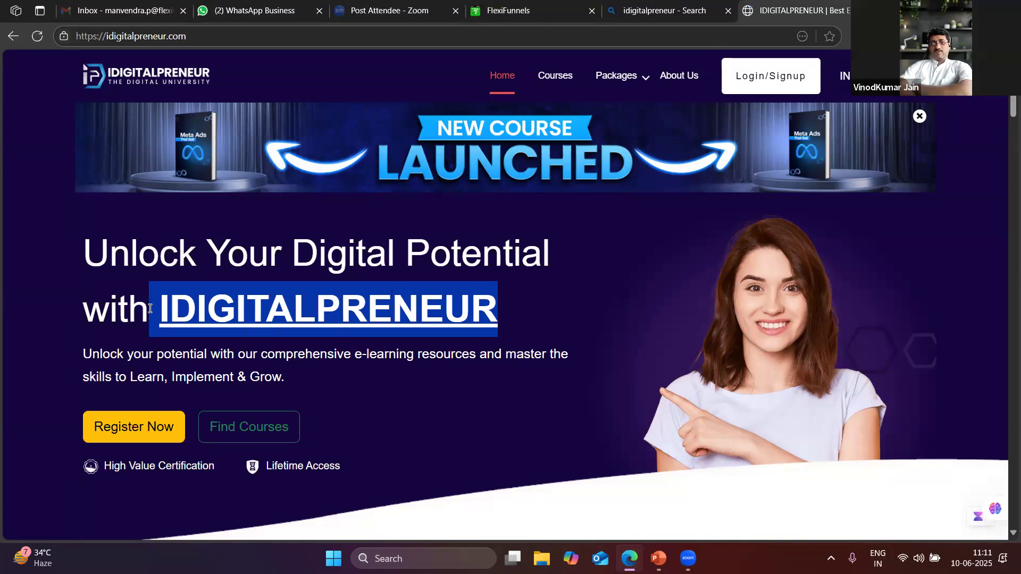
pyautogui.click(638, 10)
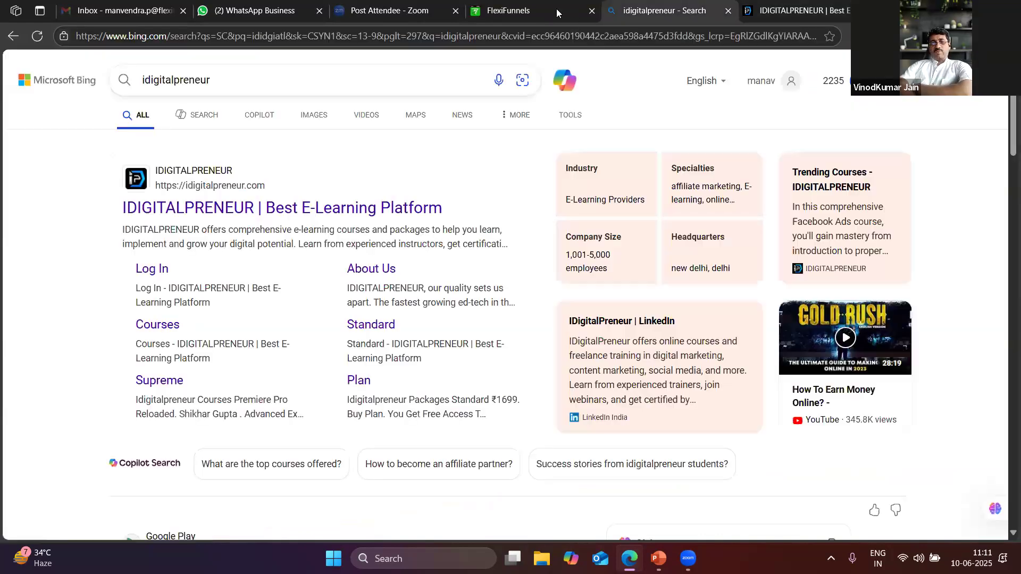
pyautogui.click(494, 6)
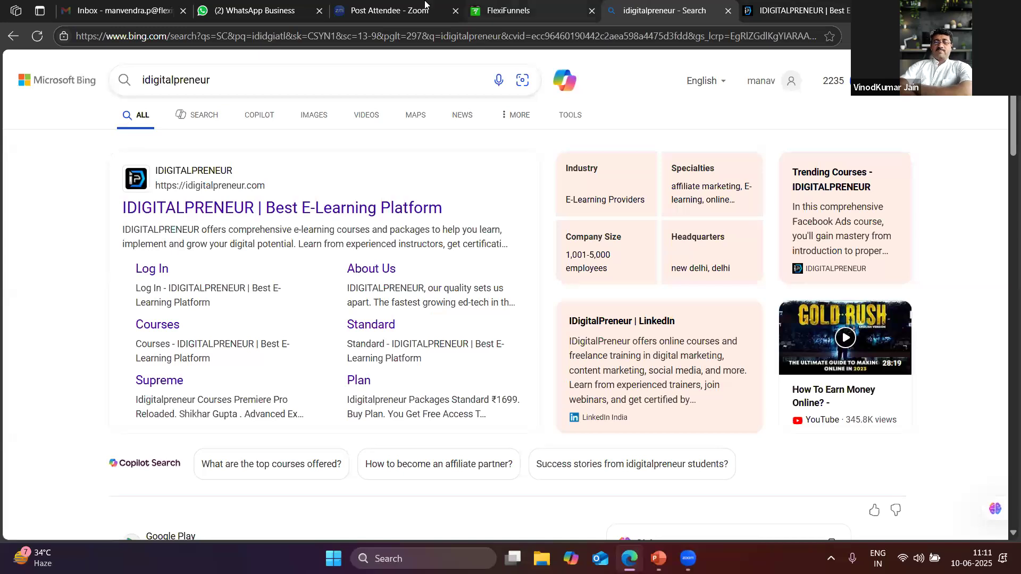
pyautogui.click(419, 8)
# Close the Zoom attendee page and load chatgpt.com in a new tab
pyautogui.click(455, 11)
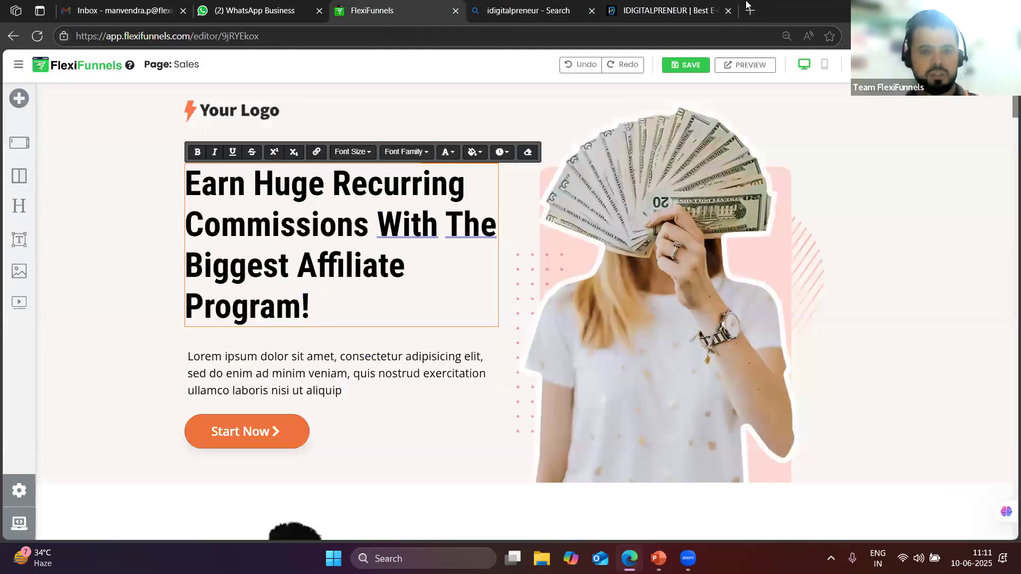
pyautogui.click(748, 10)
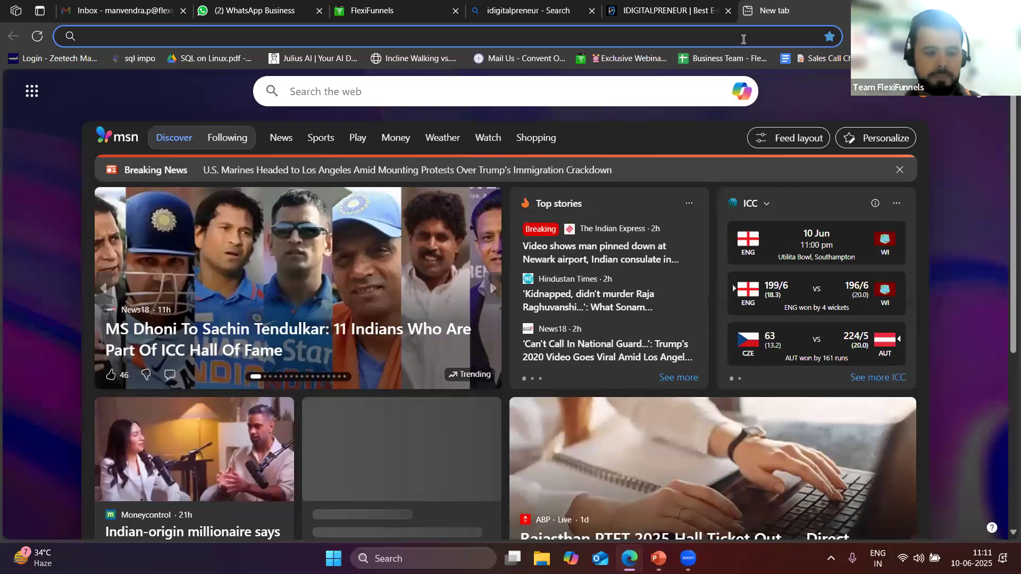
pyautogui.write('chat')
pyautogui.press('Return')
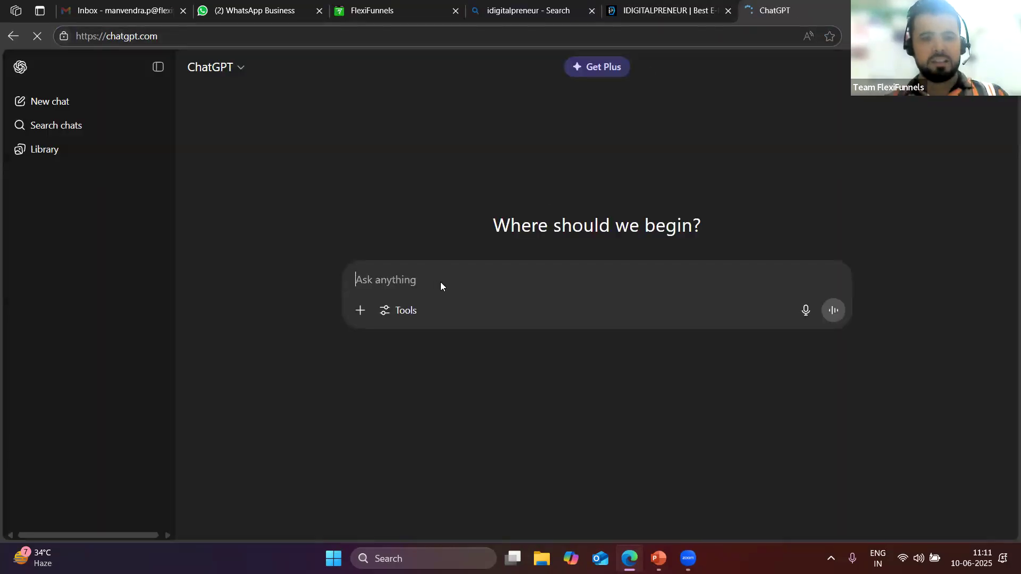
# Ask ChatGPT for the best IDIGITALPRENEUR affiliate sales-page headlines inviting customers to a webinar
pyautogui.hotkey('ctrl', 'v')
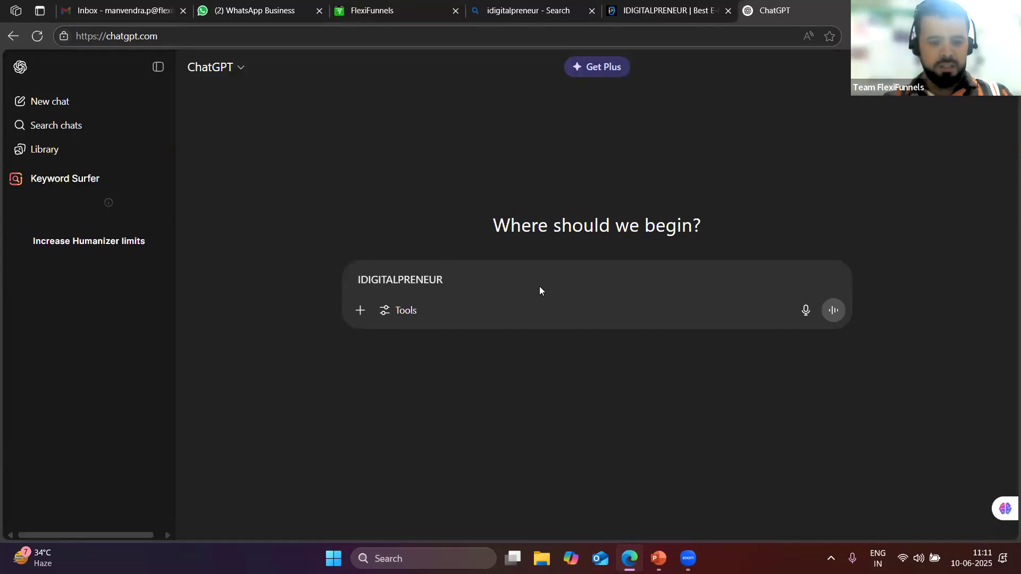
pyautogui.hotkey('ctrl', 'a')
pyautogui.write('i work in thi')
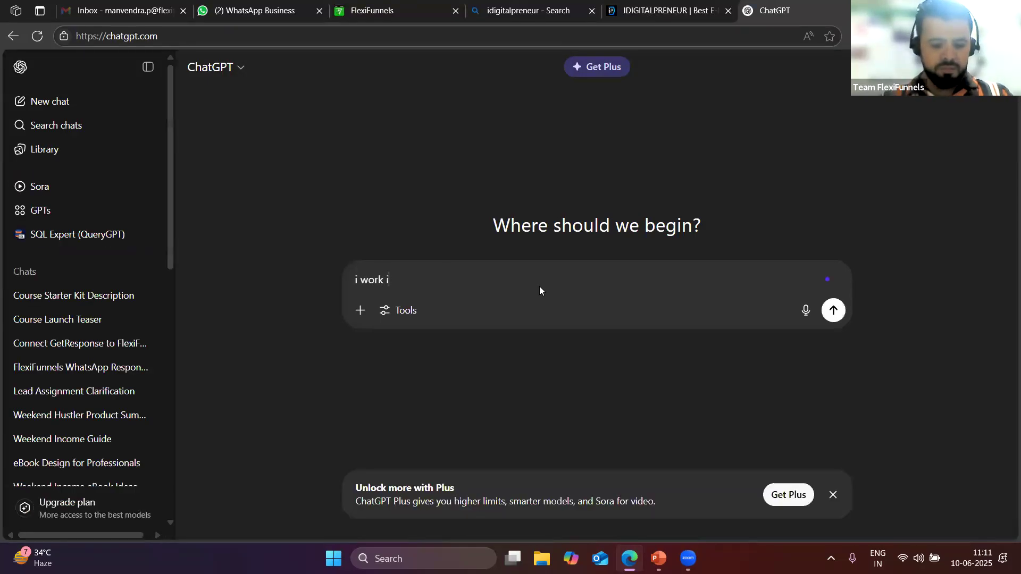
pyautogui.press('BackSpace')
pyautogui.press('BackSpace')
pyautogui.press('BackSpace')
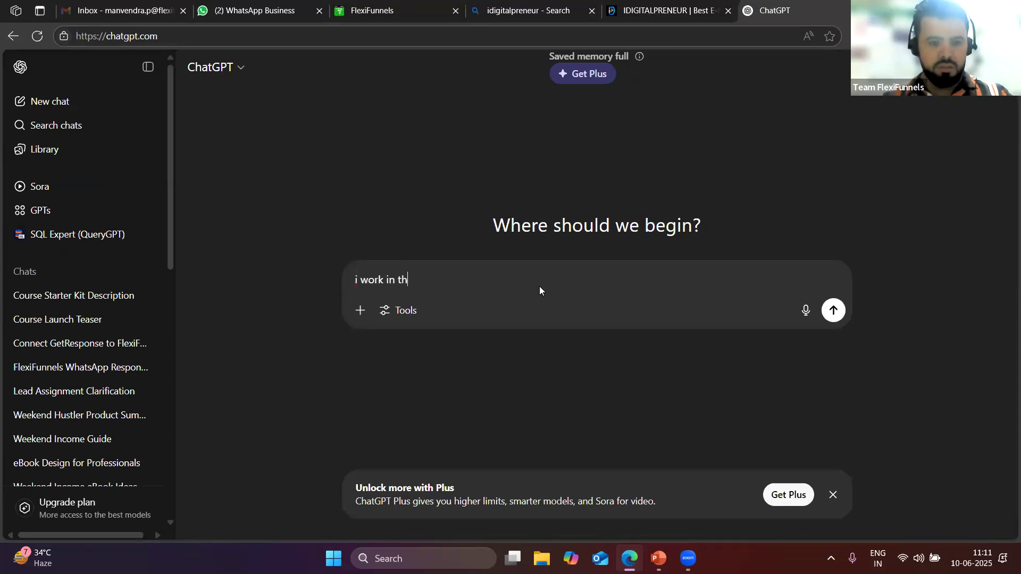
pyautogui.hotkey('ctrl', 'v')
pyautogui.write('as a')
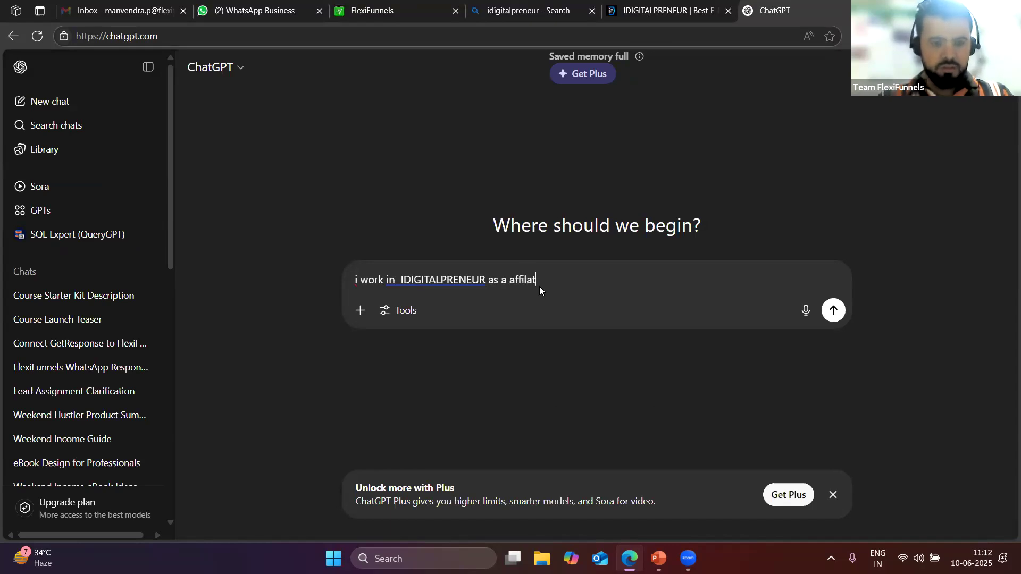
pyautogui.write('aff')
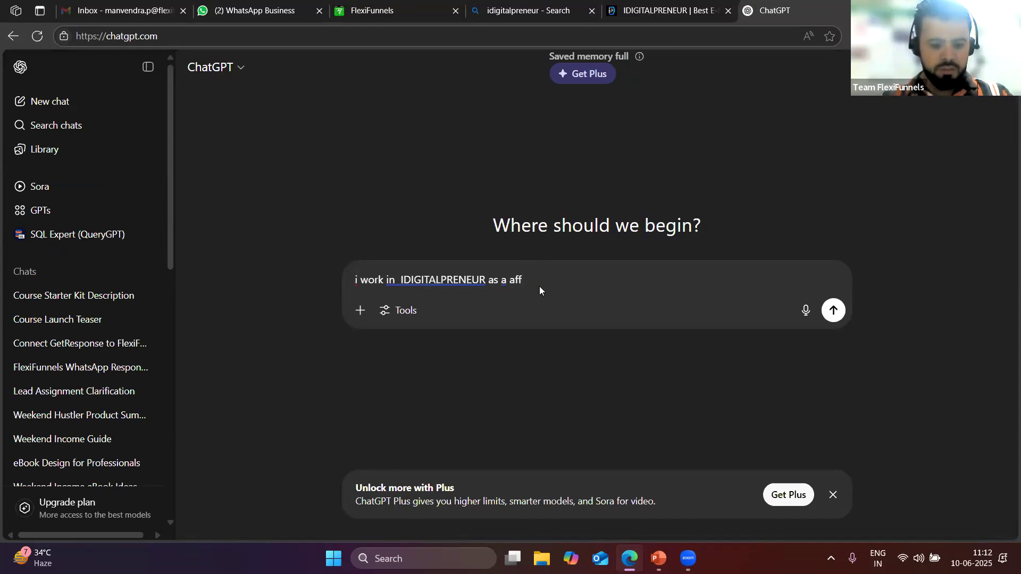
pyautogui.write('ilate marketer ')
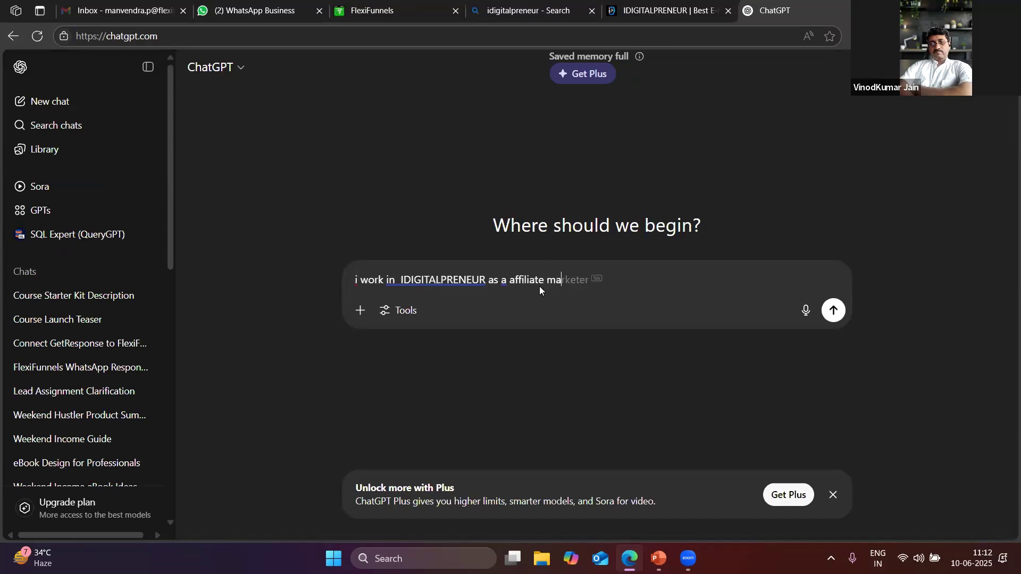
pyautogui.write('i need m')
pyautogui.press('BackSpace')
pyautogui.write('best head')
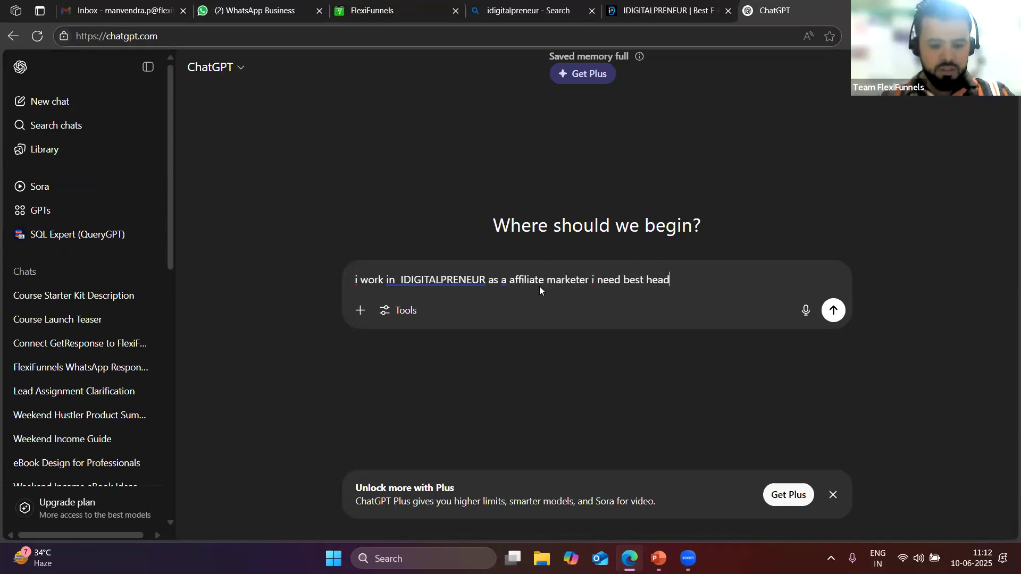
pyautogui.write('ling for m')
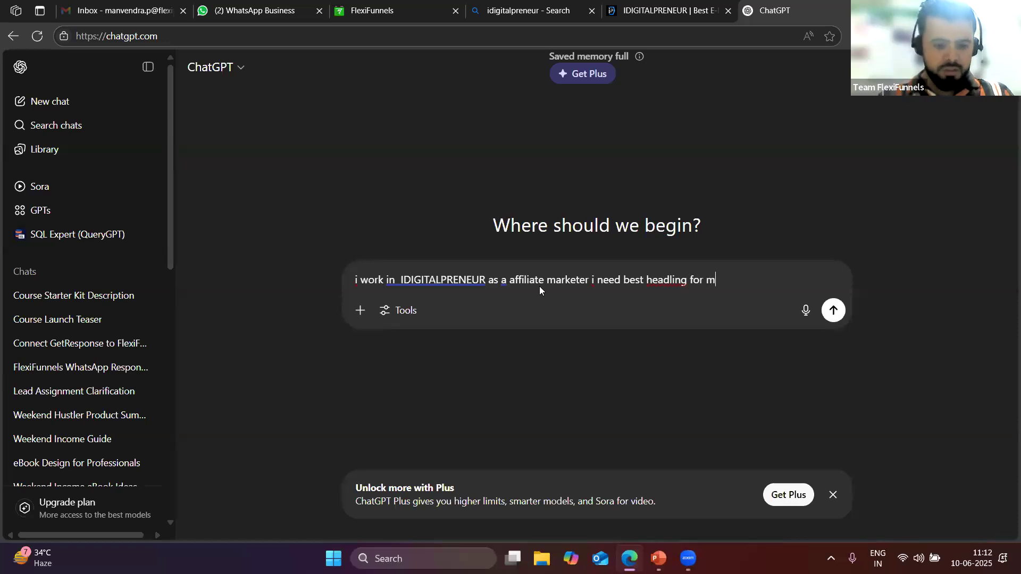
pyautogui.write('y sale page ')
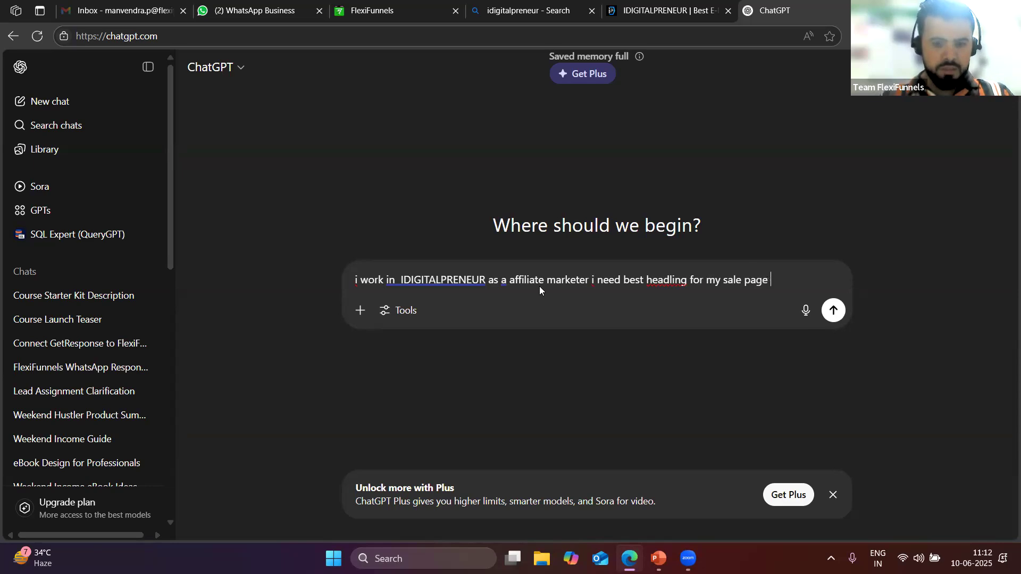
pyautogui.write('i ask customer to come to web')
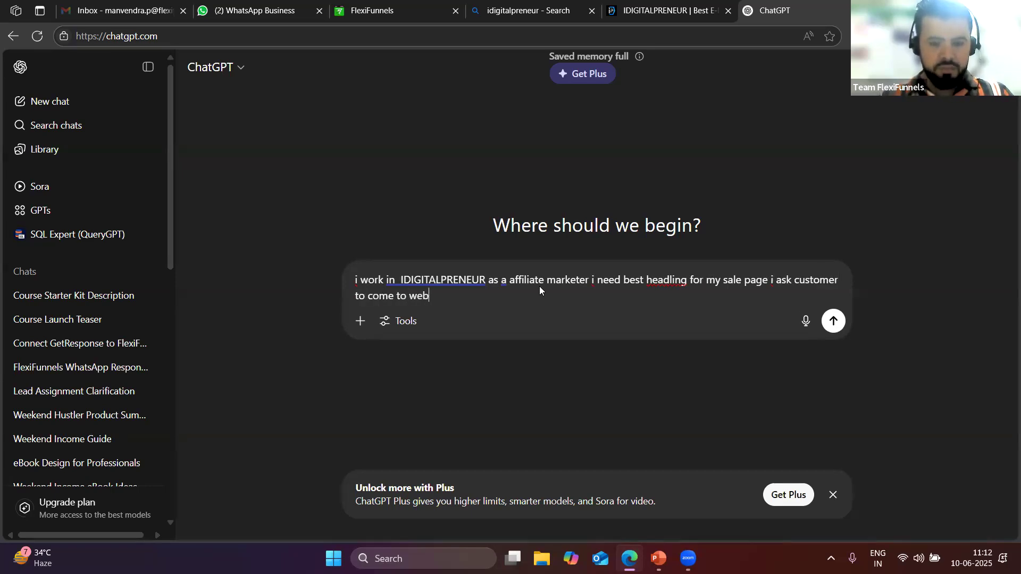
pyautogui.write('inar')
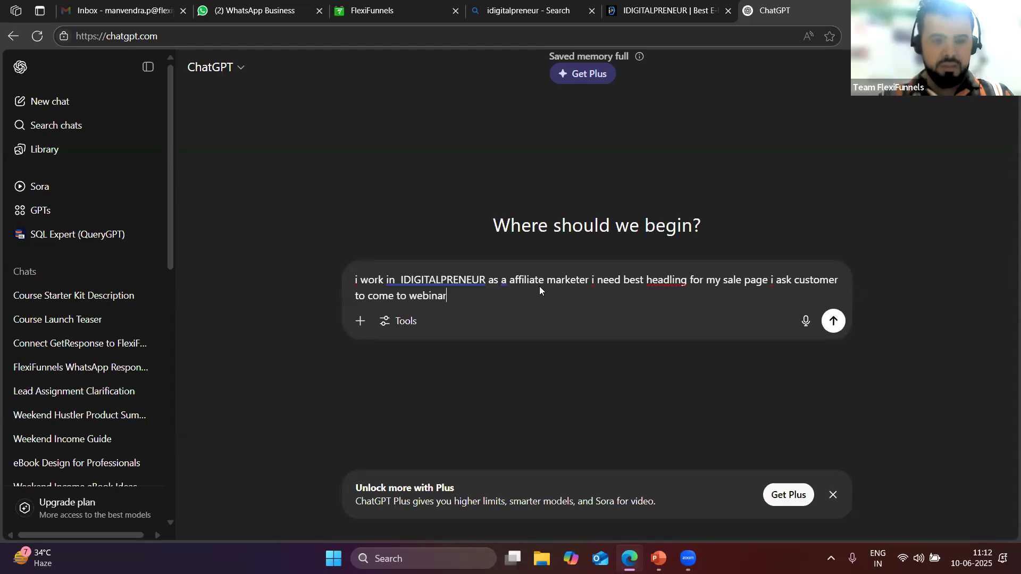
pyautogui.press('Return')
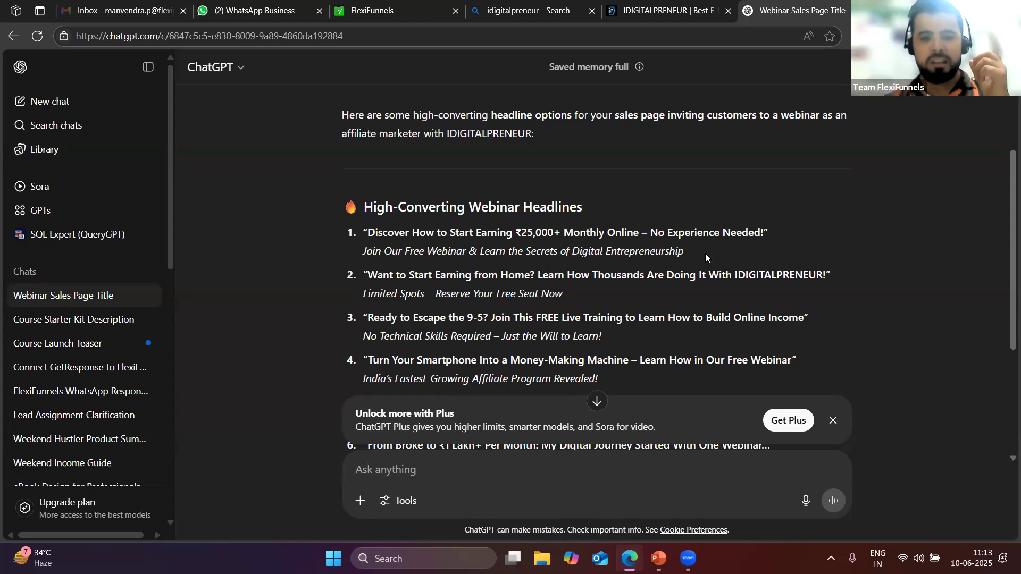
# Select ChatGPT's first headline with its subtitle and return to the editor
pyautogui.scroll(-2, 509, 302)
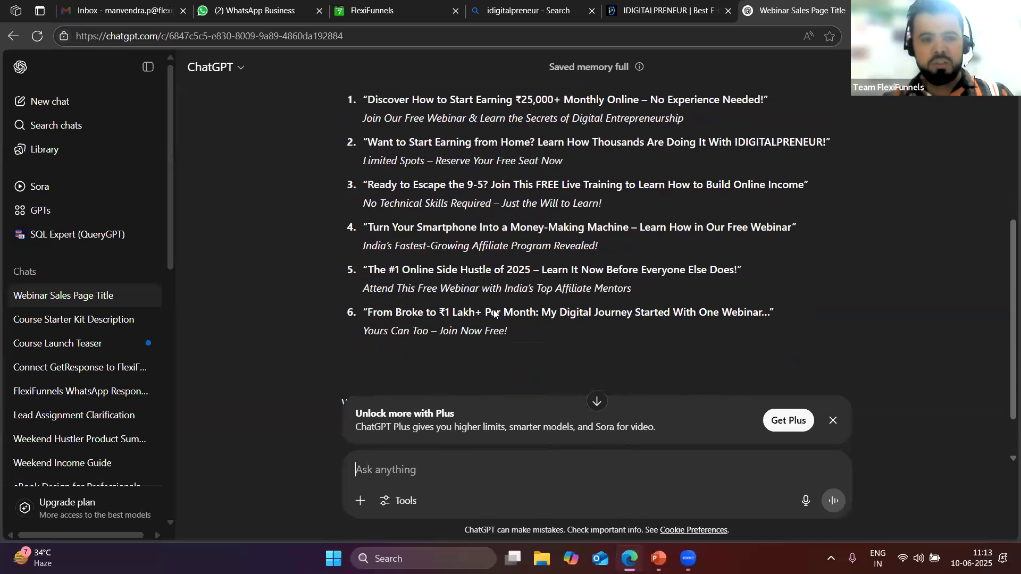
pyautogui.scroll(2, 493, 309)
pyautogui.moveTo(688, 254); pyautogui.dragTo(365, 243)
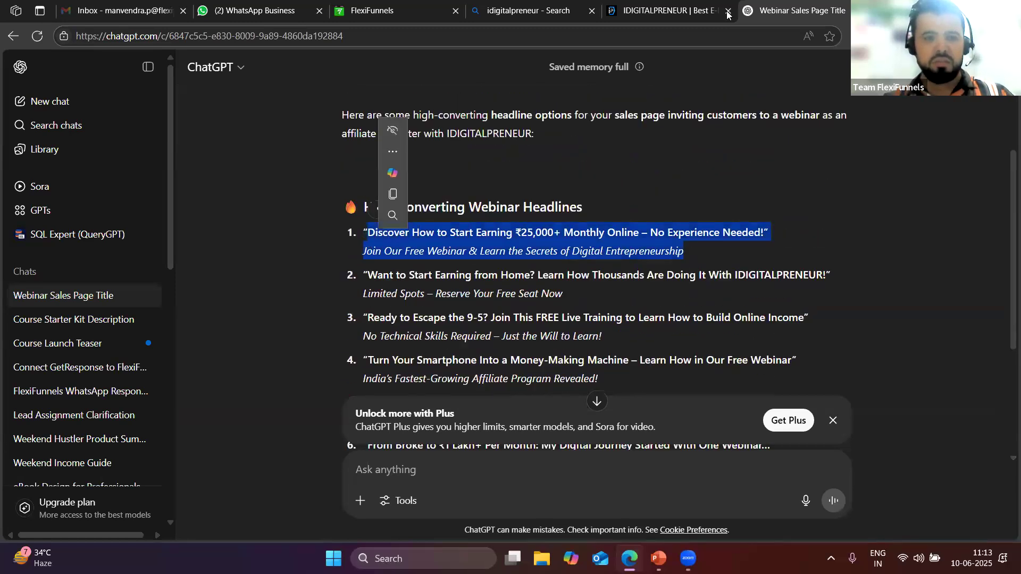
pyautogui.hotkey('ctrl', 'shift', 'Tab')
# Replace the 'Earn Huge Recurring Commissions' heading with the pasted ChatGPT webinar headline
pyautogui.click(364, 7)
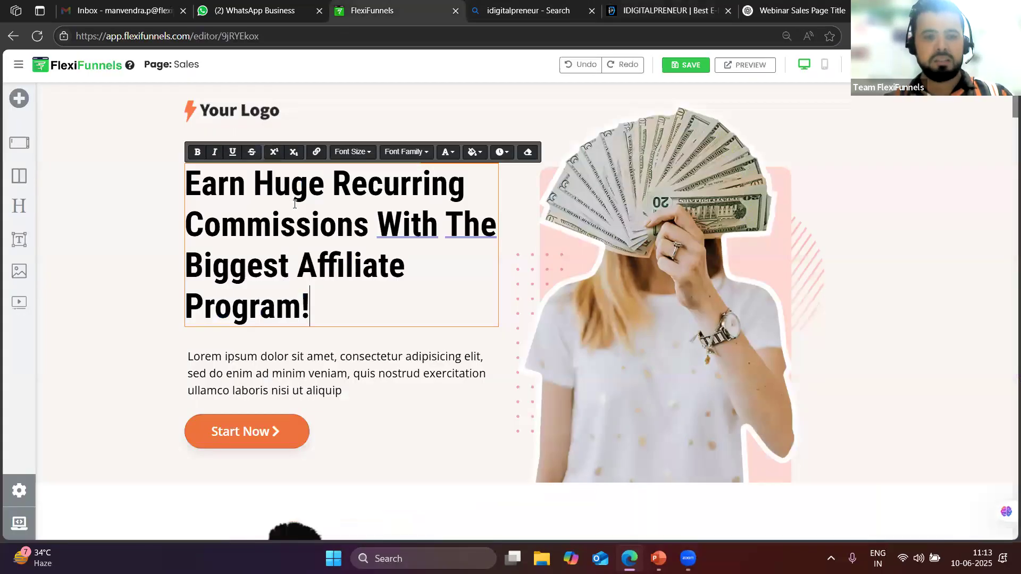
pyautogui.tripleClick(297, 185)
pyautogui.hotkey('ctrl', 'v')
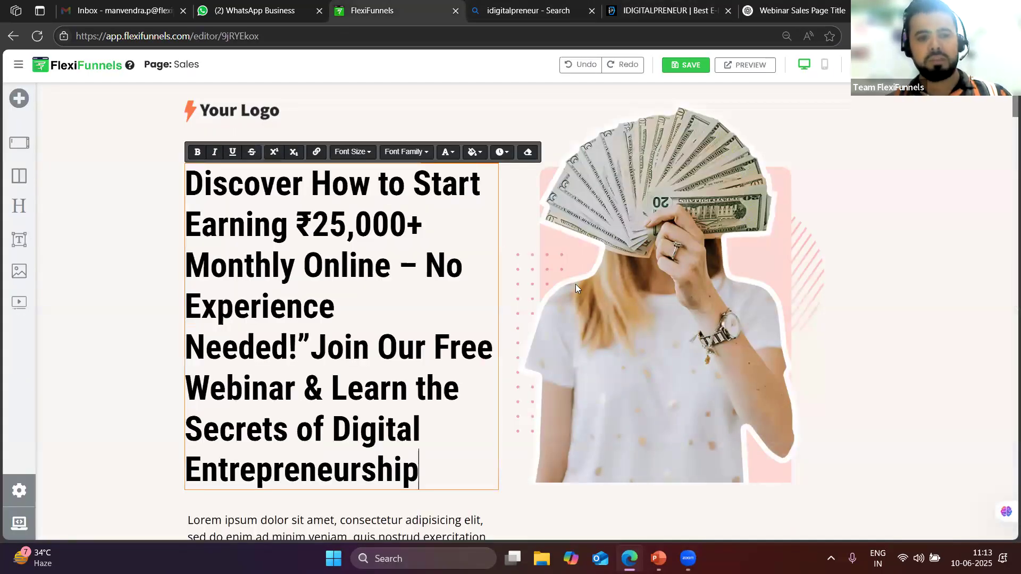
pyautogui.scroll(-1, 394, 330)
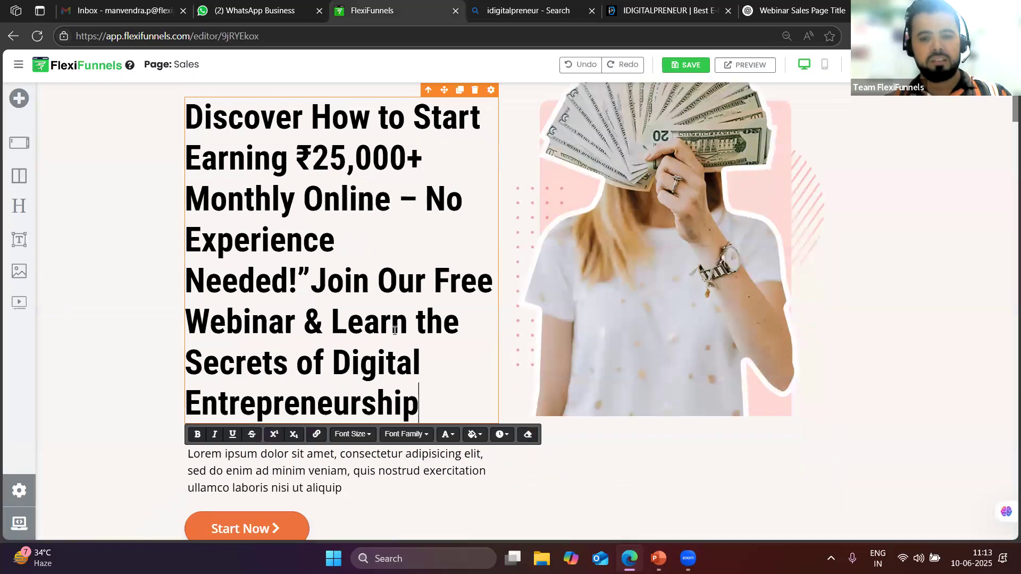
pyautogui.tripleClick(394, 330)
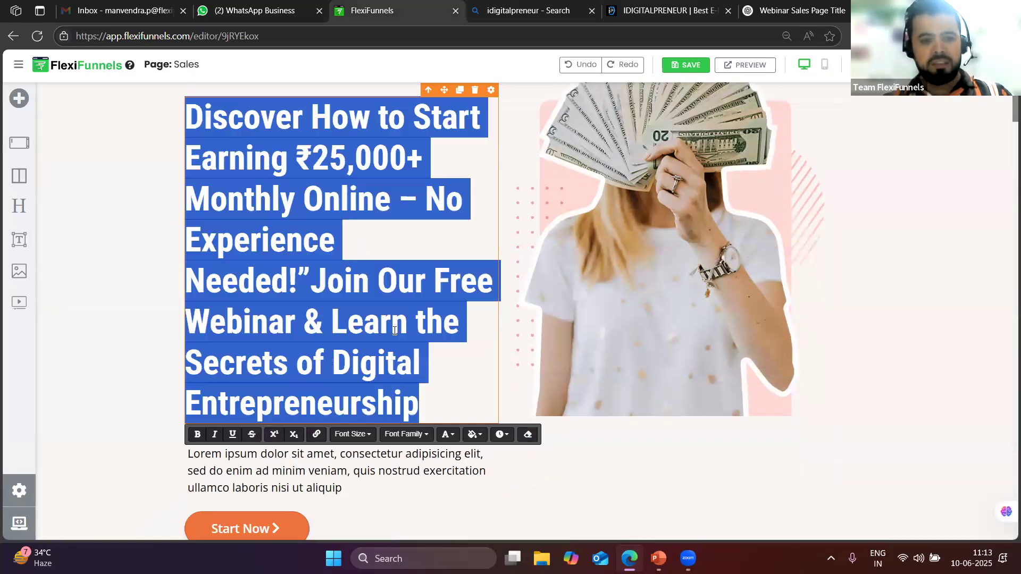
pyautogui.scroll(1, 387, 271)
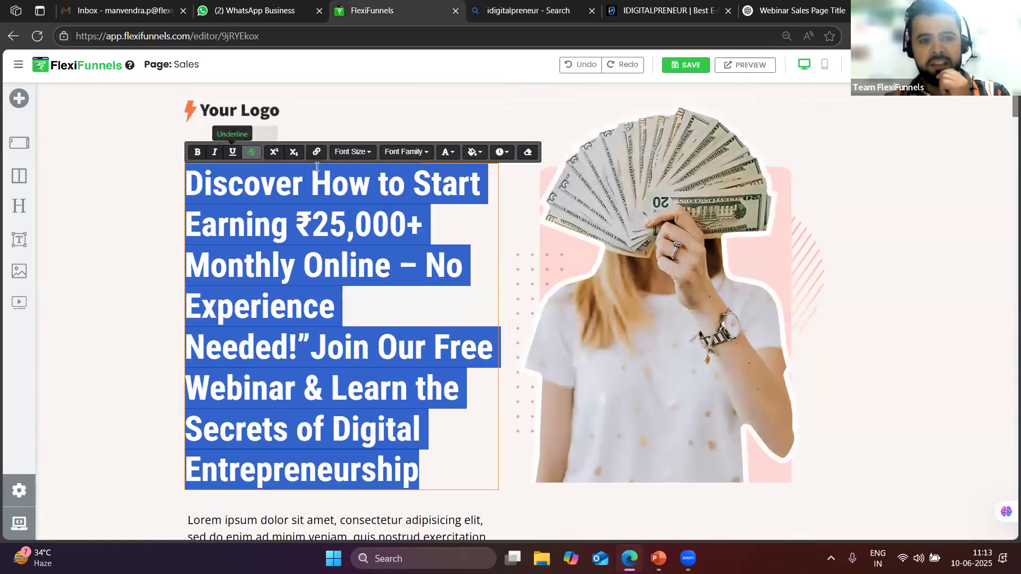
# Set the new headline to font size 32 in Montserrat
pyautogui.click(350, 152)
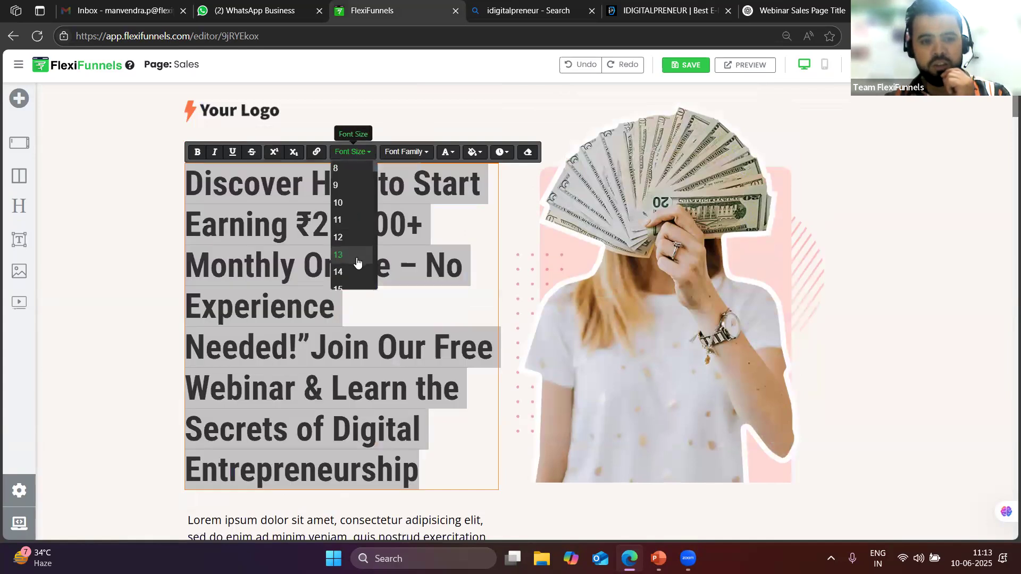
pyautogui.click(347, 245)
pyautogui.scroll(-3, 349, 250)
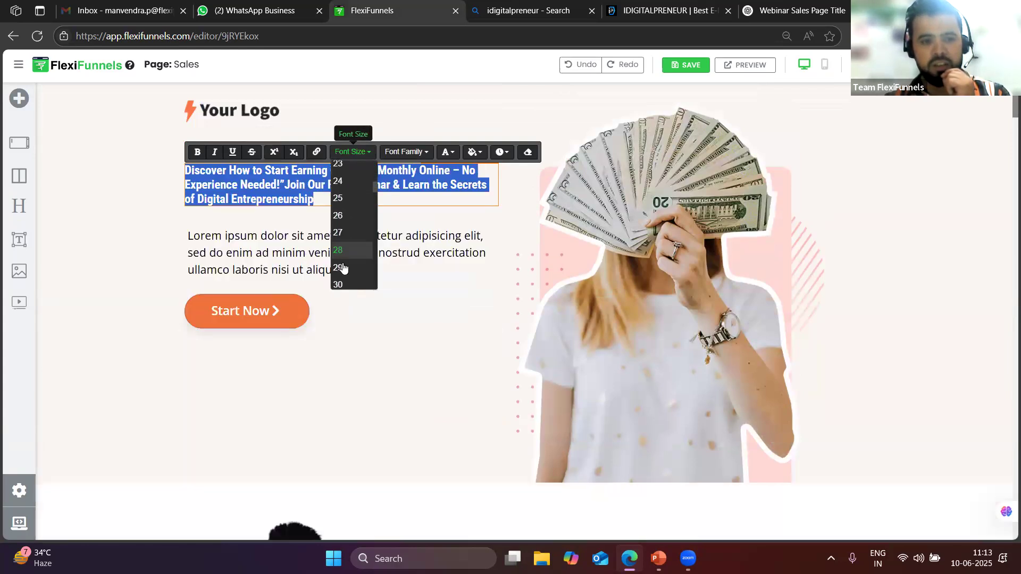
pyautogui.click(342, 266)
pyautogui.scroll(-2, 340, 261)
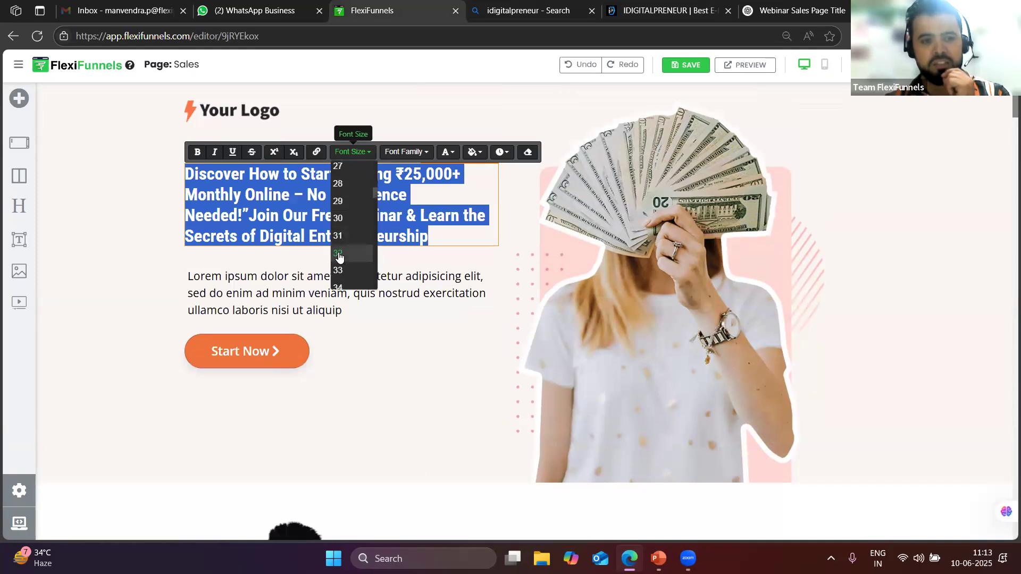
pyautogui.click(339, 258)
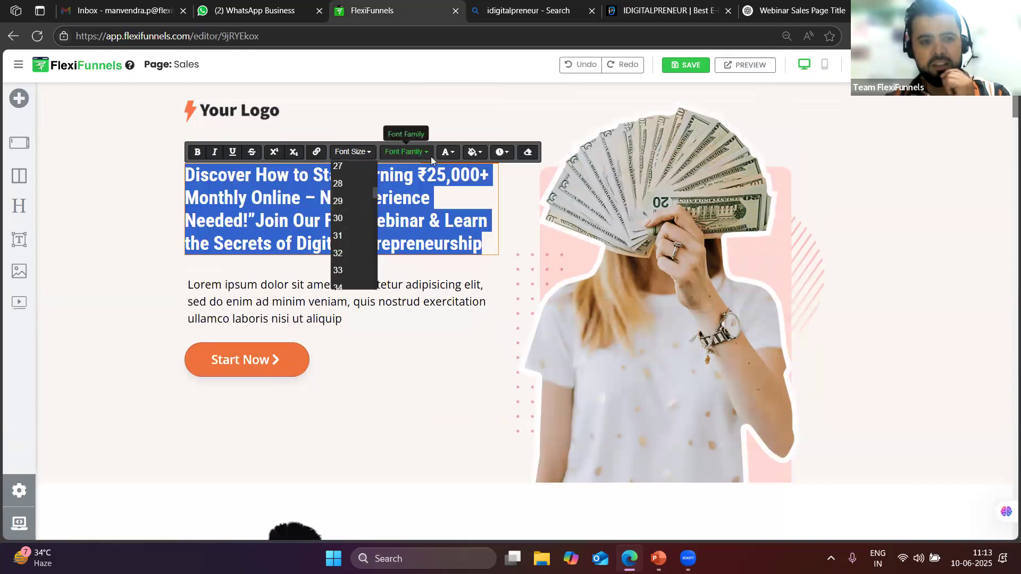
pyautogui.click(428, 154)
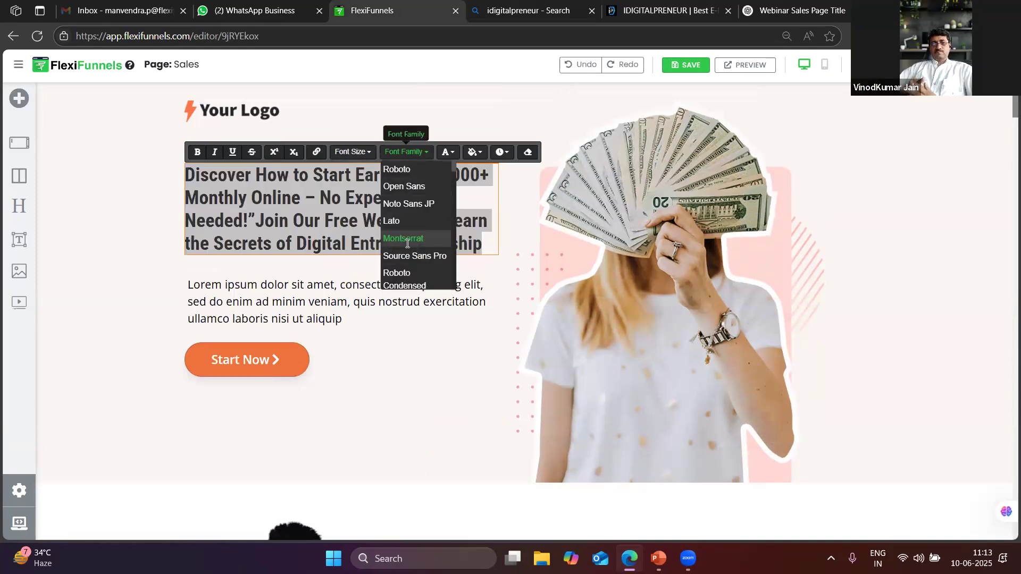
pyautogui.click(403, 238)
pyautogui.click(371, 249)
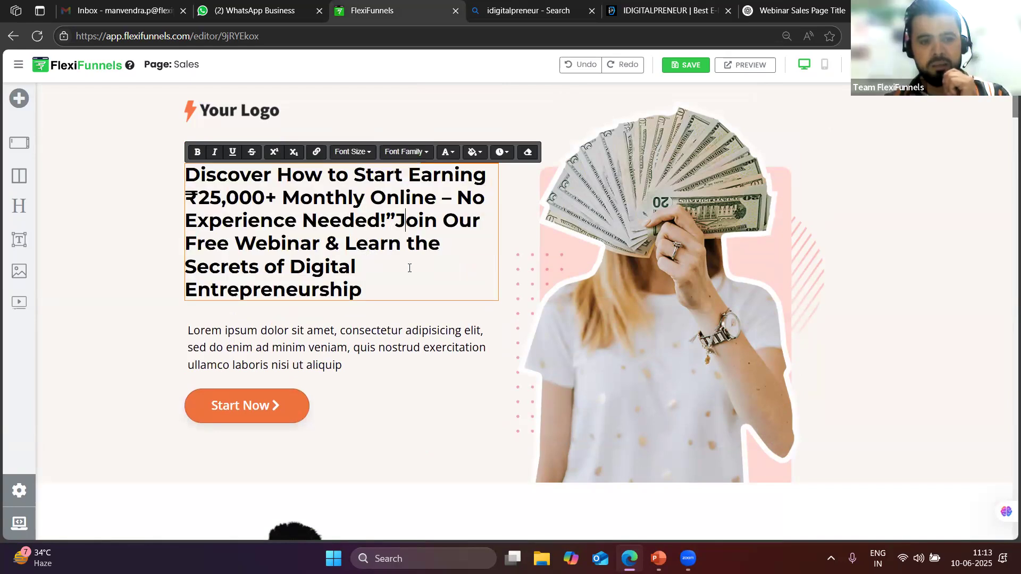
# Try several swatches on 'Join Our Free Webinar & Learn the Secrets of Digital Entrepreneurship', settling on pink
pyautogui.moveTo(409, 268); pyautogui.dragTo(408, 290)
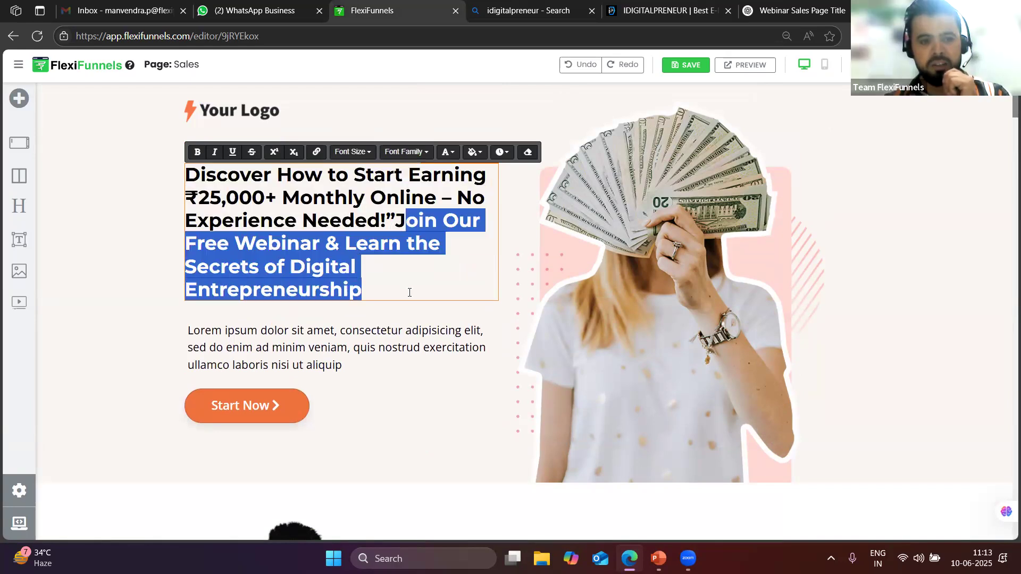
pyautogui.click(449, 153)
pyautogui.click(532, 201)
pyautogui.click(433, 272)
pyautogui.moveTo(362, 290); pyautogui.dragTo(395, 220)
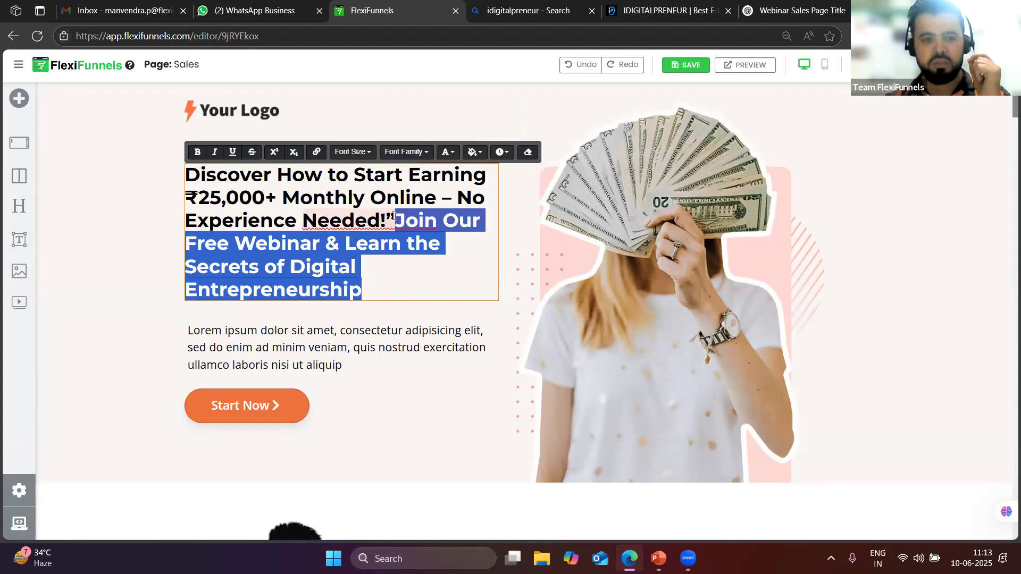
pyautogui.click(447, 153)
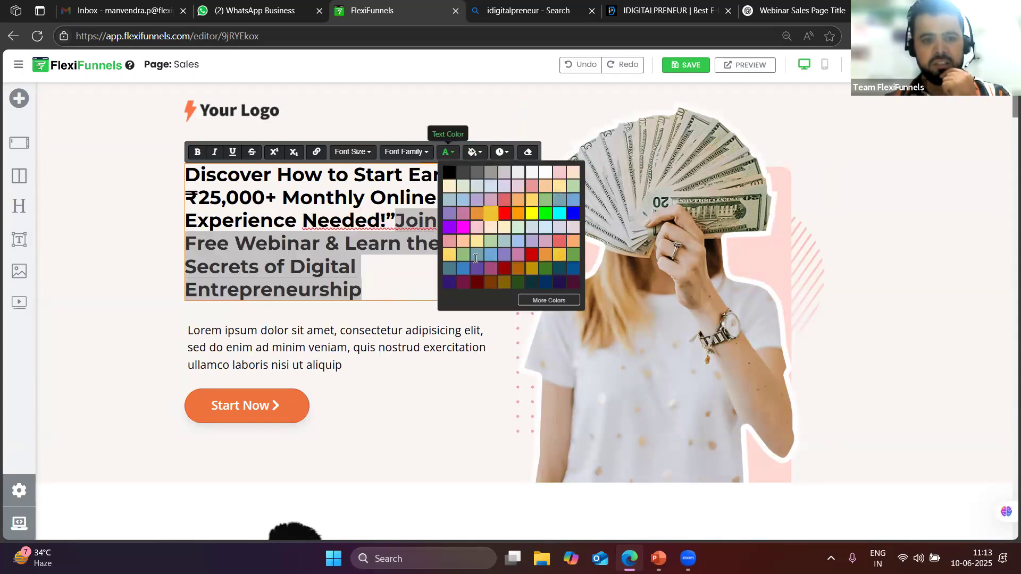
pyautogui.click(492, 215)
pyautogui.moveTo(377, 230); pyautogui.dragTo(397, 220)
pyautogui.click(447, 153)
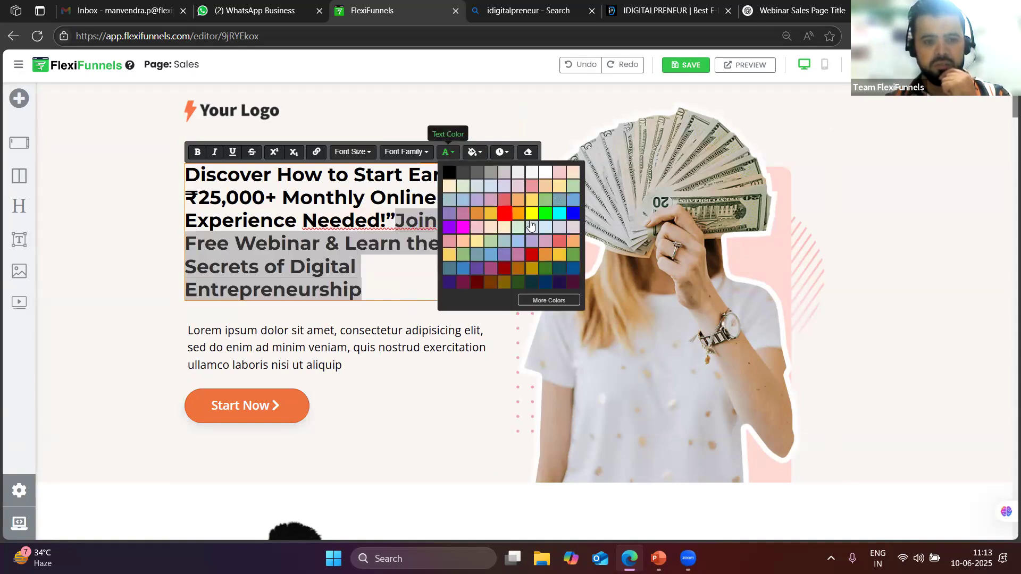
pyautogui.click(508, 208)
pyautogui.click(443, 301)
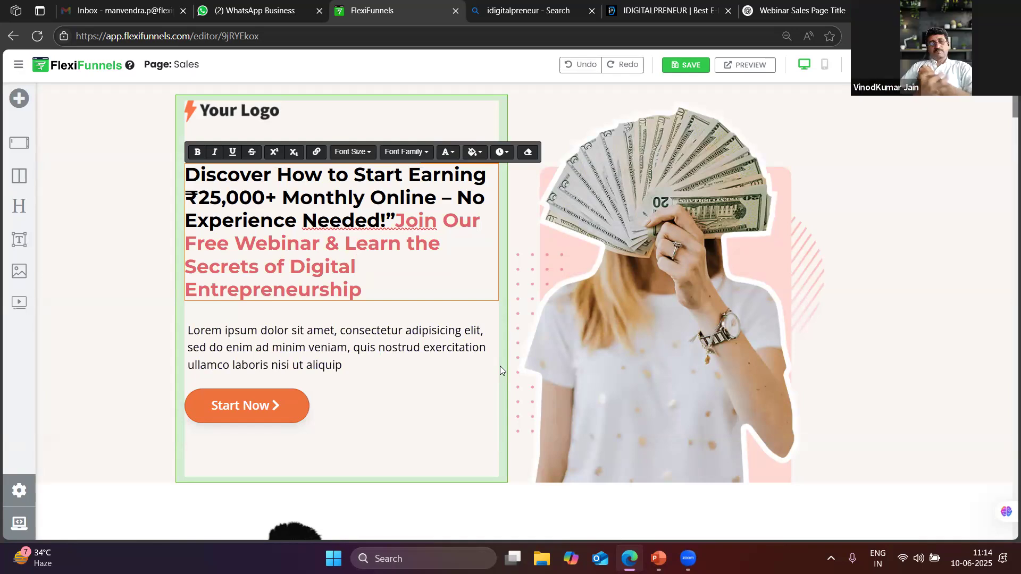
pyautogui.click(721, 291)
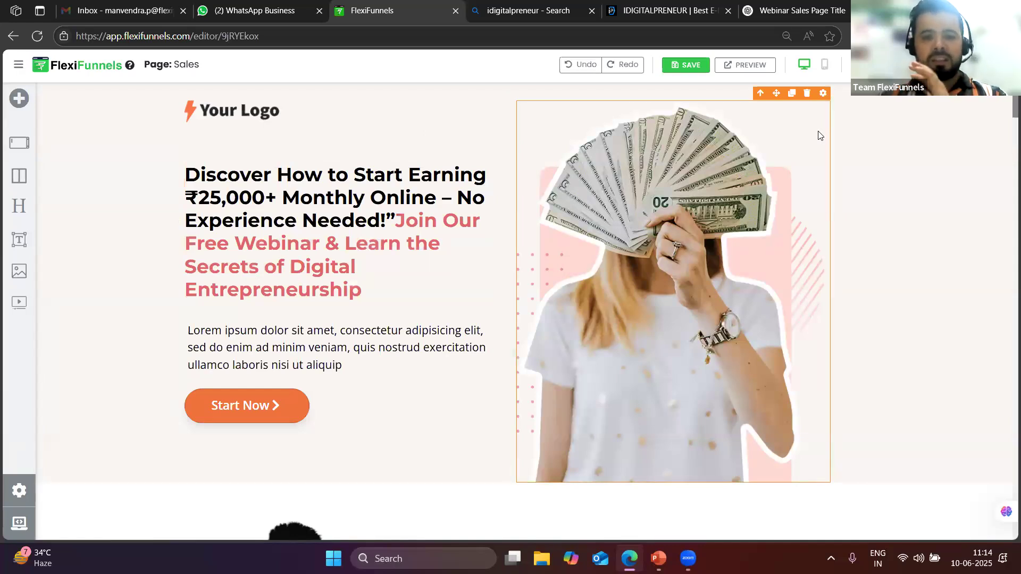
# Swap the hero photo for the 'How to Generate Income on the Weekend!' cover via Image Settings
pyautogui.click(823, 94)
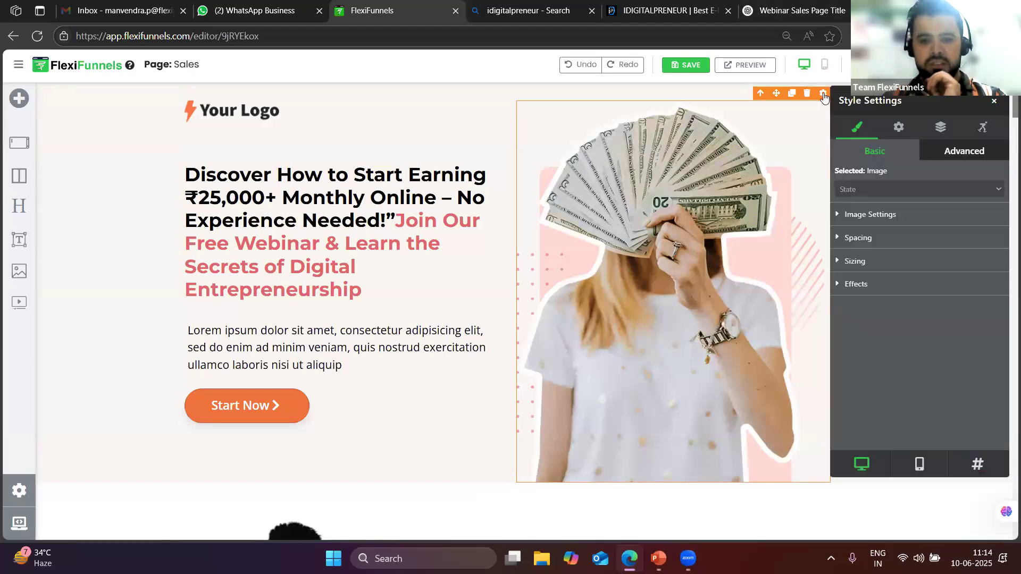
pyautogui.click(858, 218)
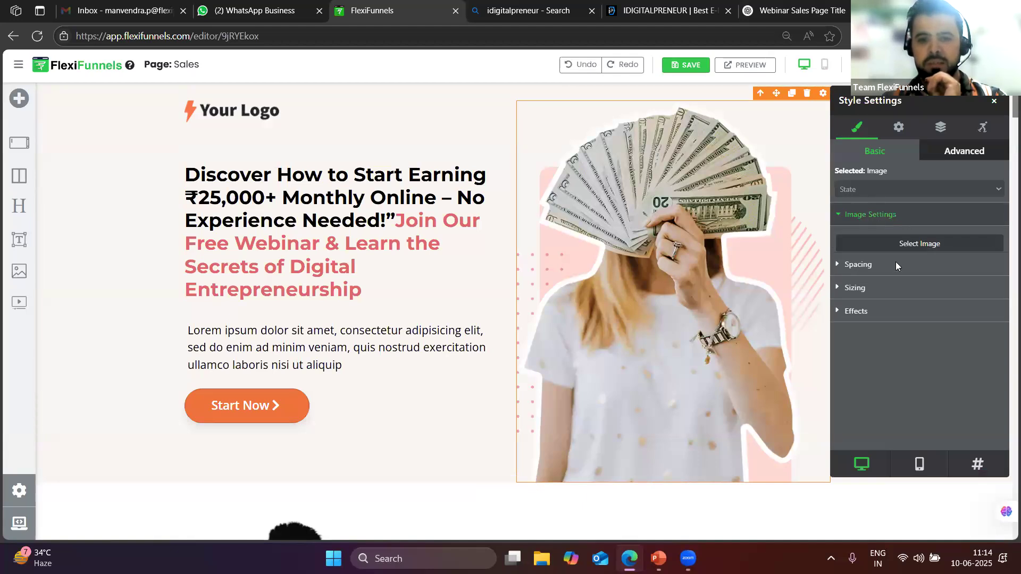
pyautogui.click(902, 246)
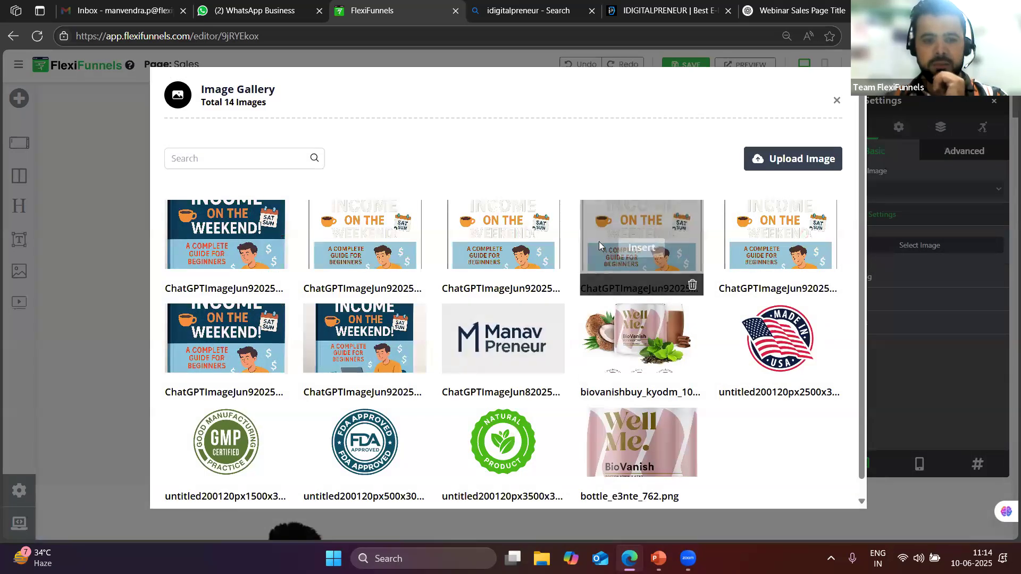
pyautogui.moveTo(231, 259)
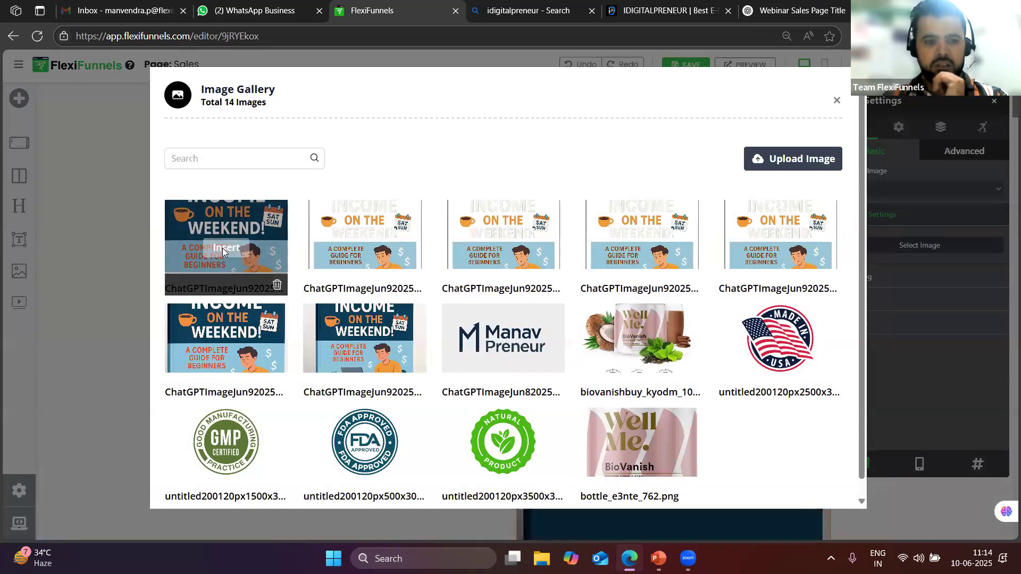
pyautogui.click(224, 248)
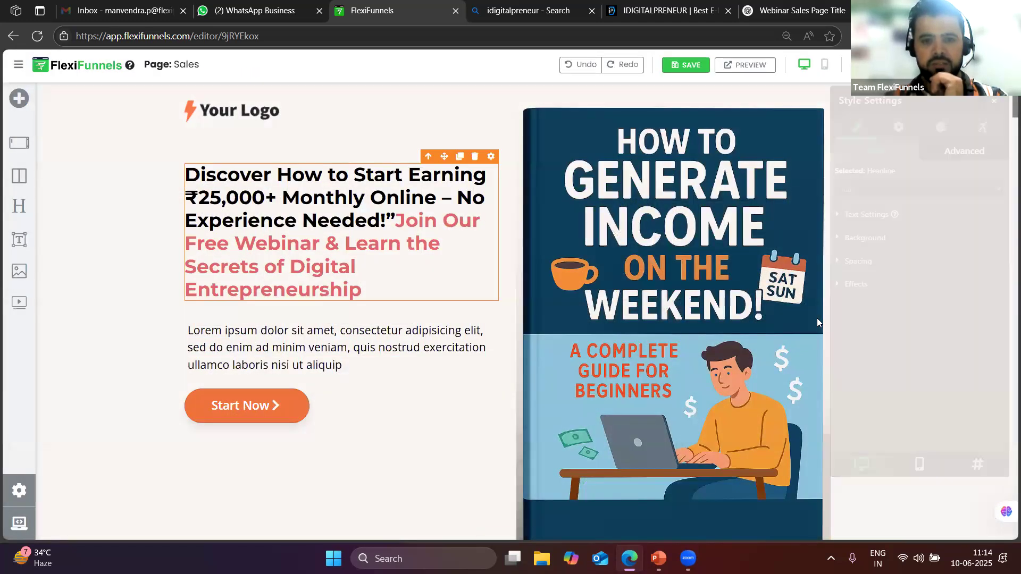
pyautogui.scroll(-2, 820, 345)
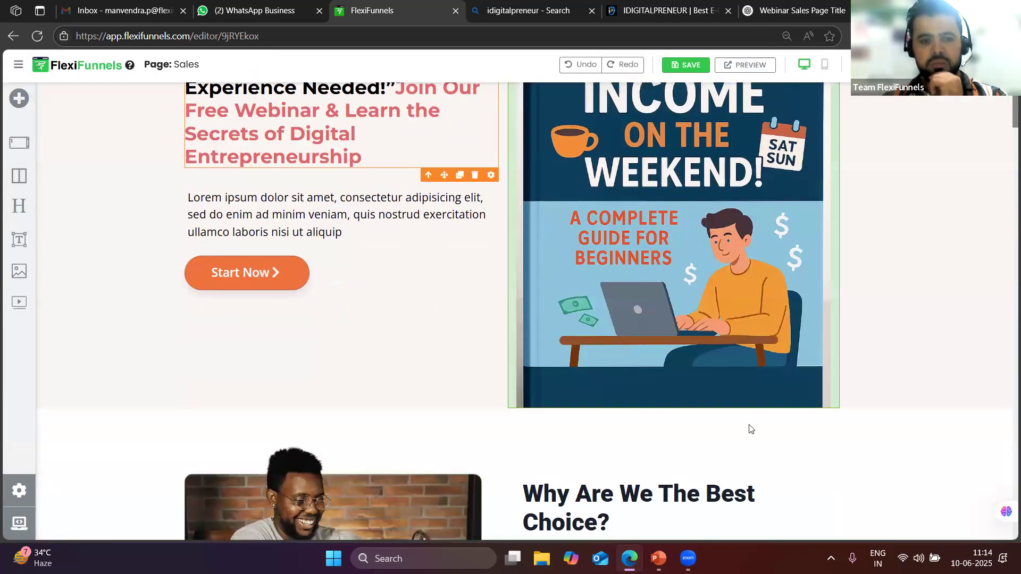
pyautogui.scroll(2, 361, 458)
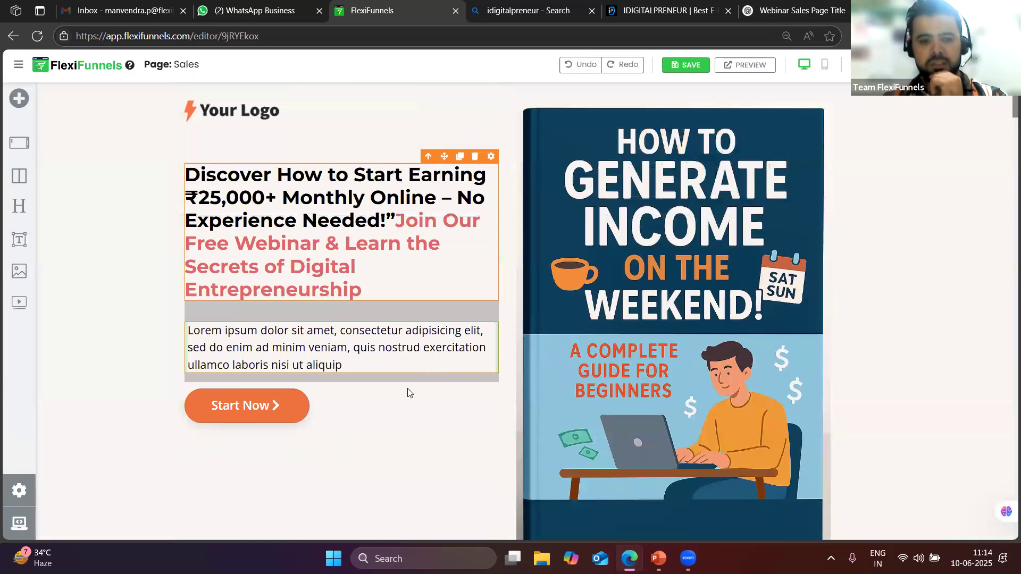
pyautogui.scroll(-1, 409, 392)
pyautogui.click(330, 301)
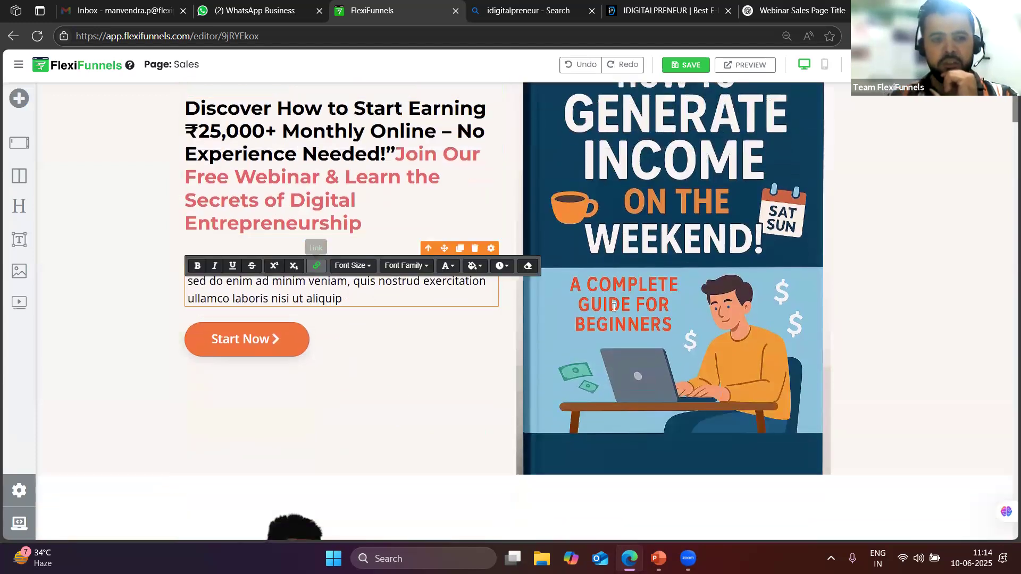
pyautogui.scroll(-9, 674, 363)
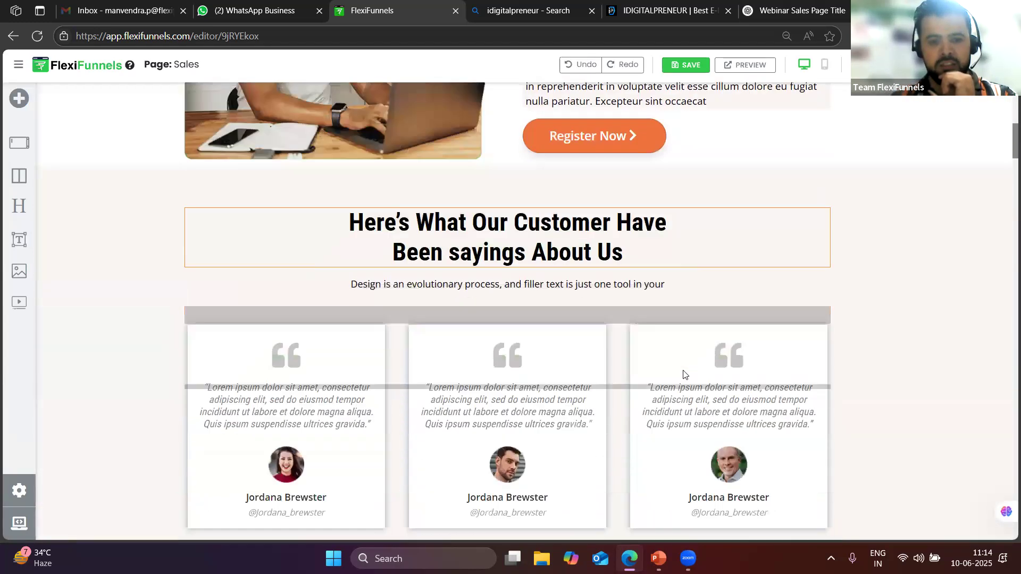
pyautogui.scroll(-15, 684, 374)
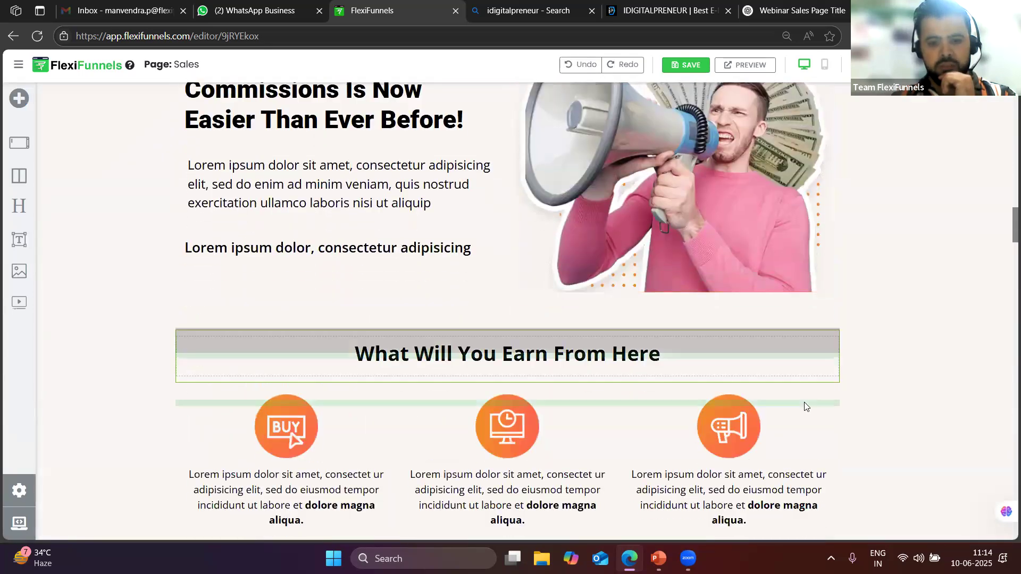
pyautogui.scroll(-20, 805, 404)
pyautogui.scroll(-18, 805, 406)
pyautogui.scroll(7, 813, 412)
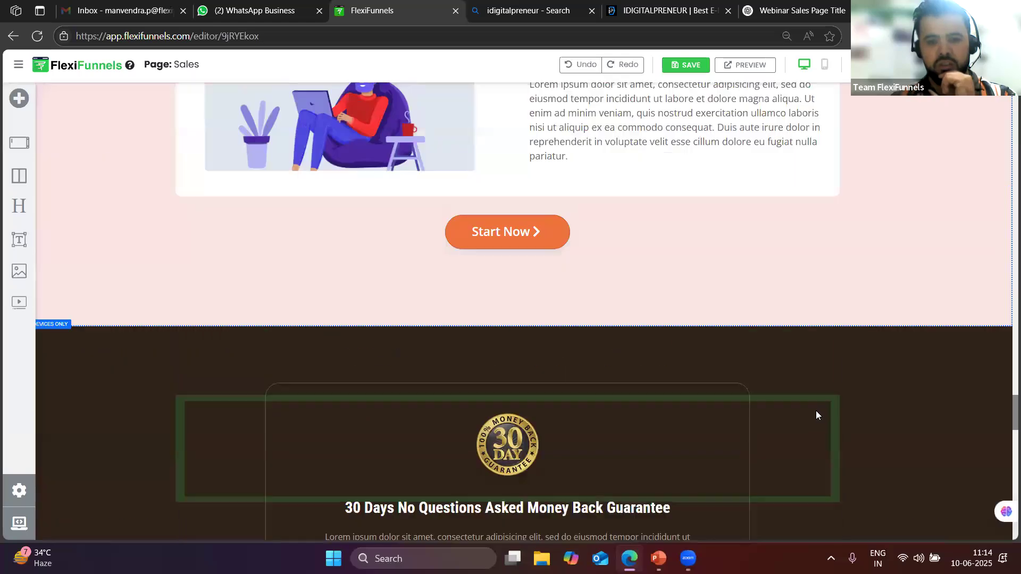
pyautogui.scroll(12, 816, 410)
pyautogui.scroll(-3, 814, 402)
pyautogui.scroll(4, 813, 402)
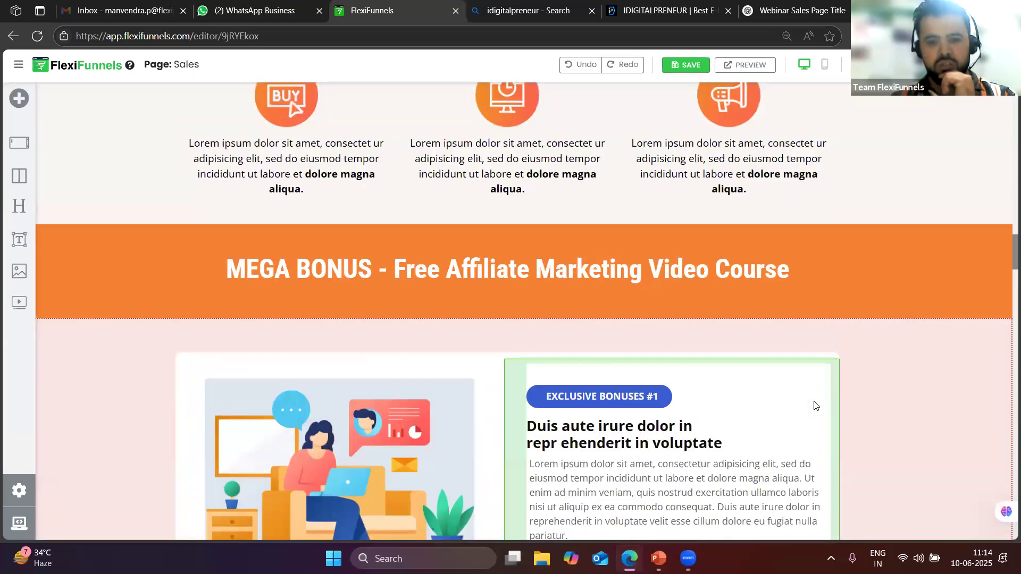
pyautogui.scroll(15, 815, 406)
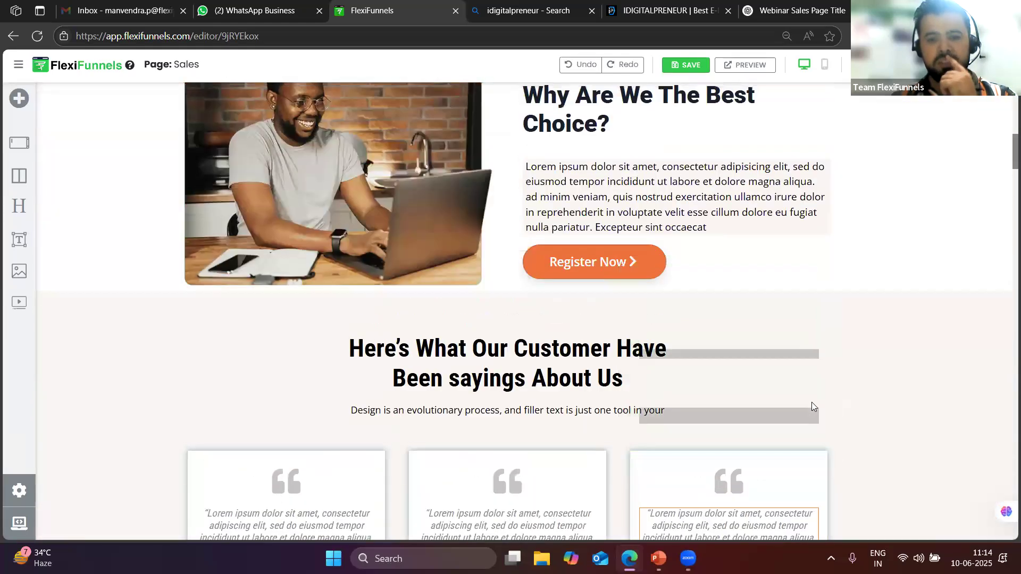
pyautogui.scroll(10, 812, 402)
pyautogui.scroll(-1, 825, 446)
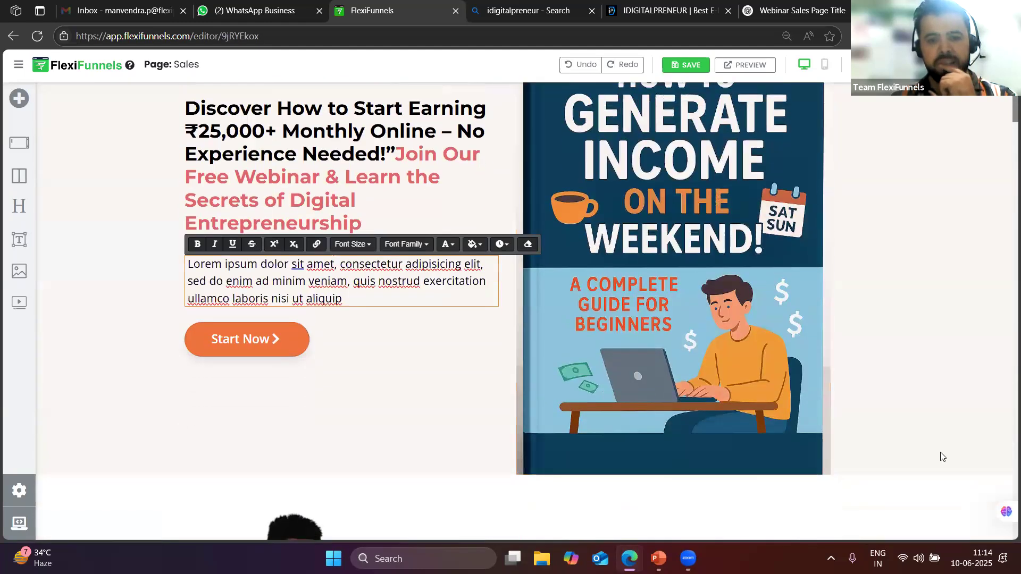
# Delete the Lorem ipsum placeholder paragraph beneath the webinar headline
pyautogui.click(965, 410)
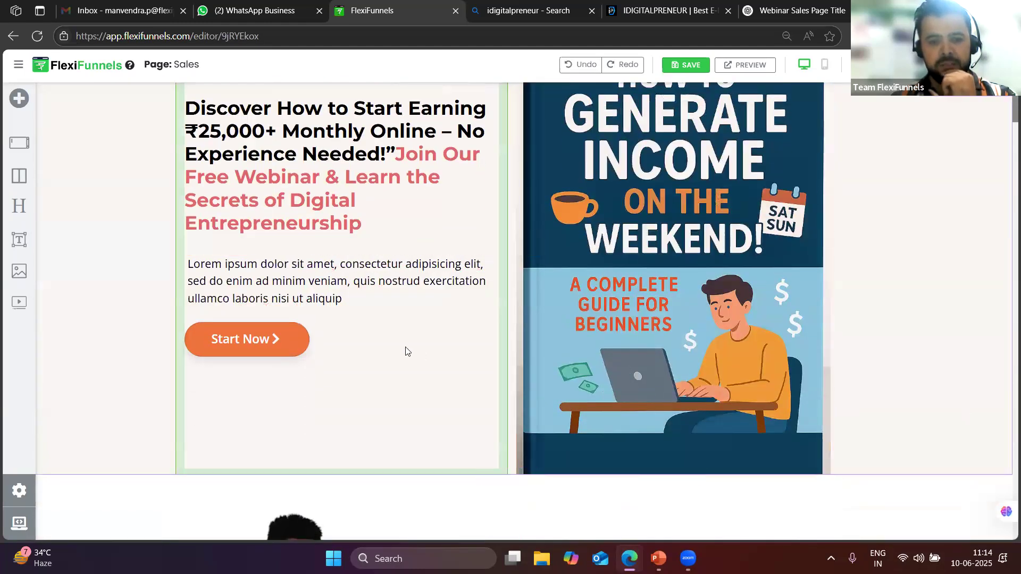
pyautogui.doubleClick(295, 259)
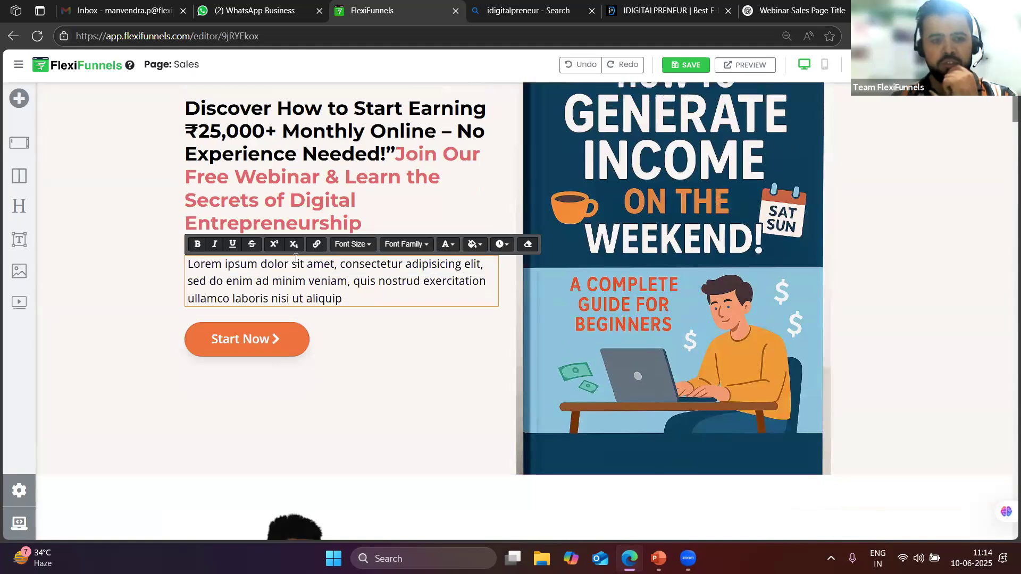
pyautogui.tripleClick(311, 266)
pyautogui.press('BackSpace')
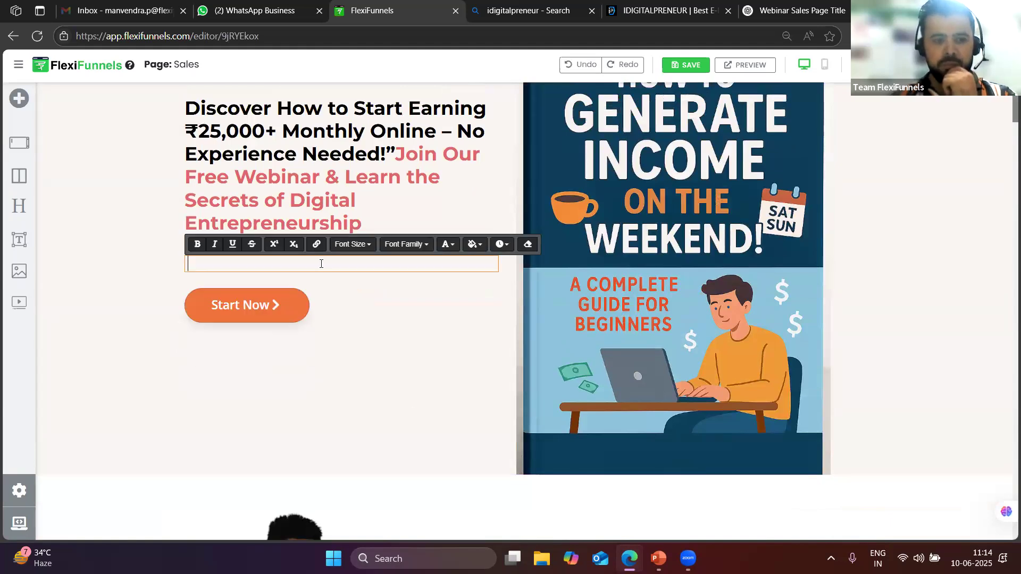
pyautogui.click(442, 424)
pyautogui.scroll(-1, 791, 352)
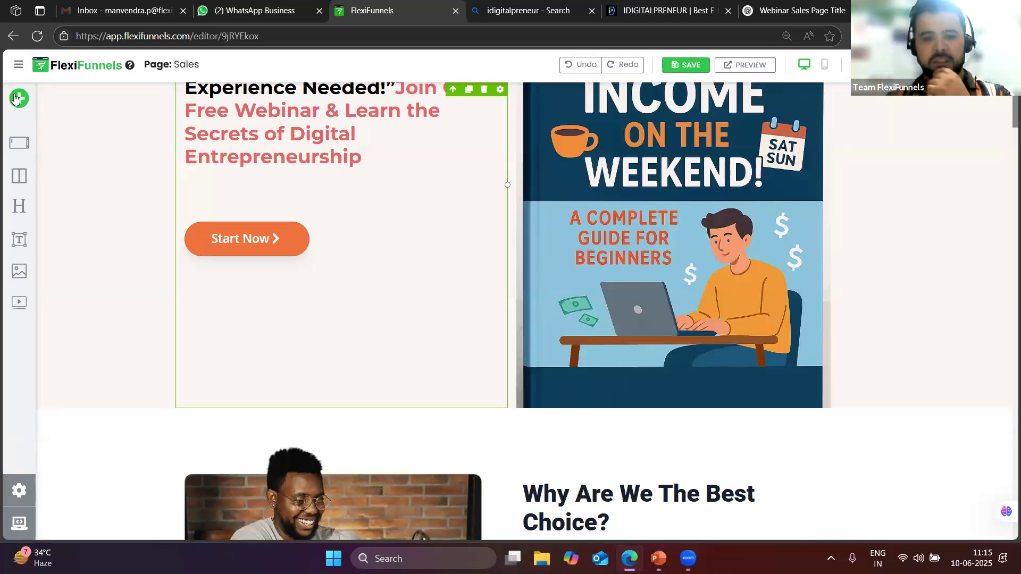
# Place a Form module from the Forms components under the Sales page headline
pyautogui.click(16, 98)
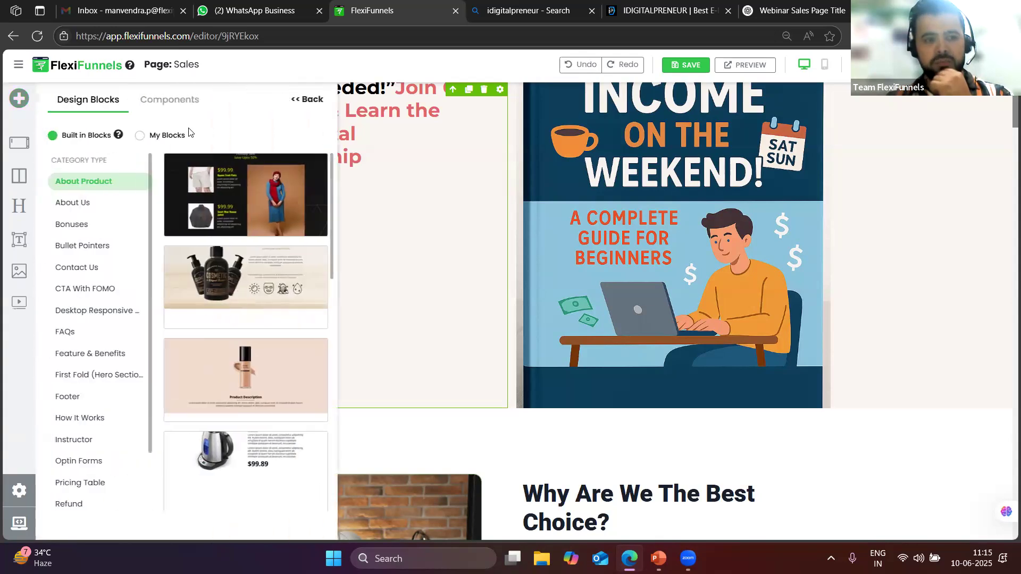
pyautogui.click(169, 102)
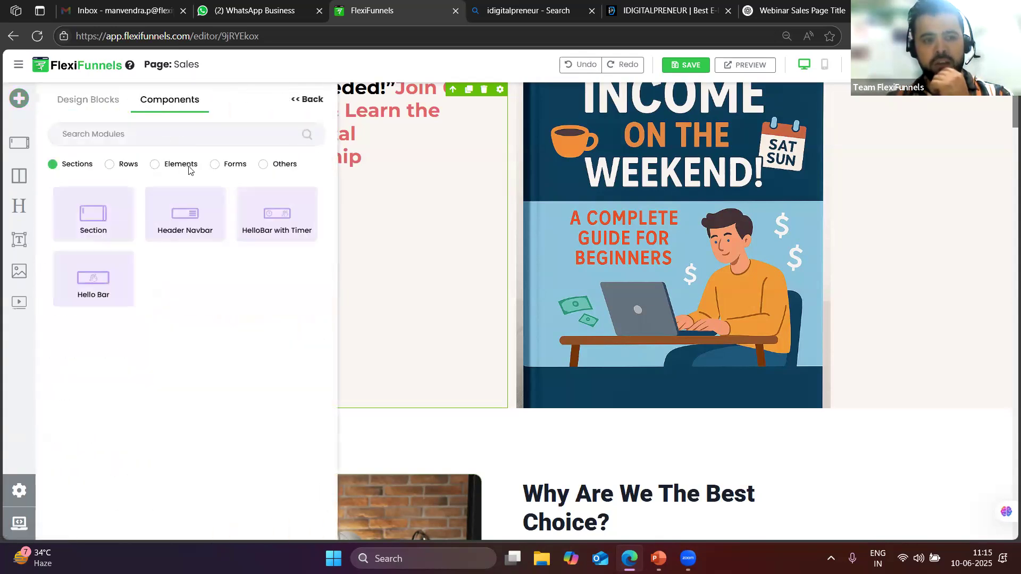
pyautogui.click(214, 165)
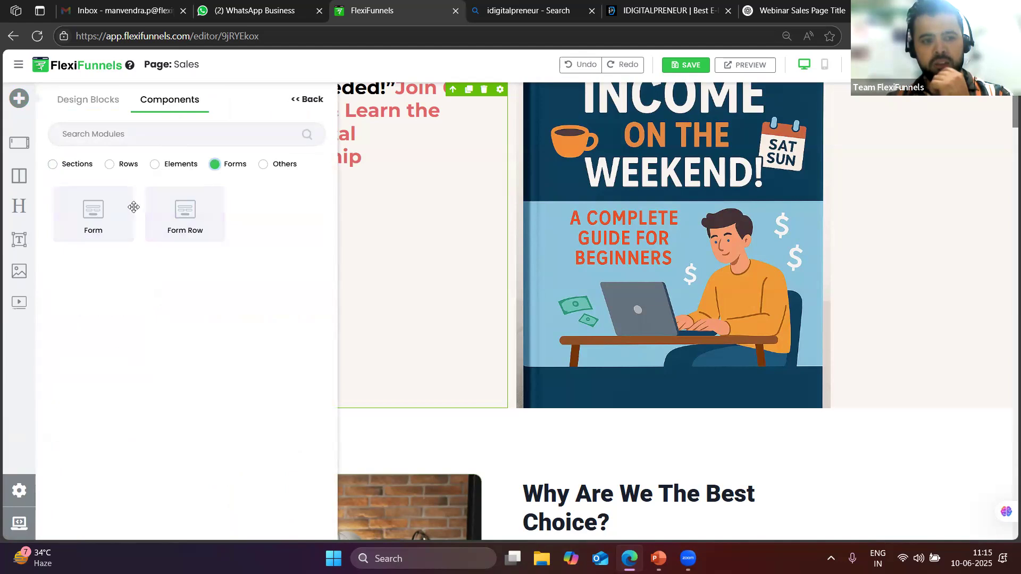
pyautogui.moveTo(100, 223); pyautogui.dragTo(304, 200)
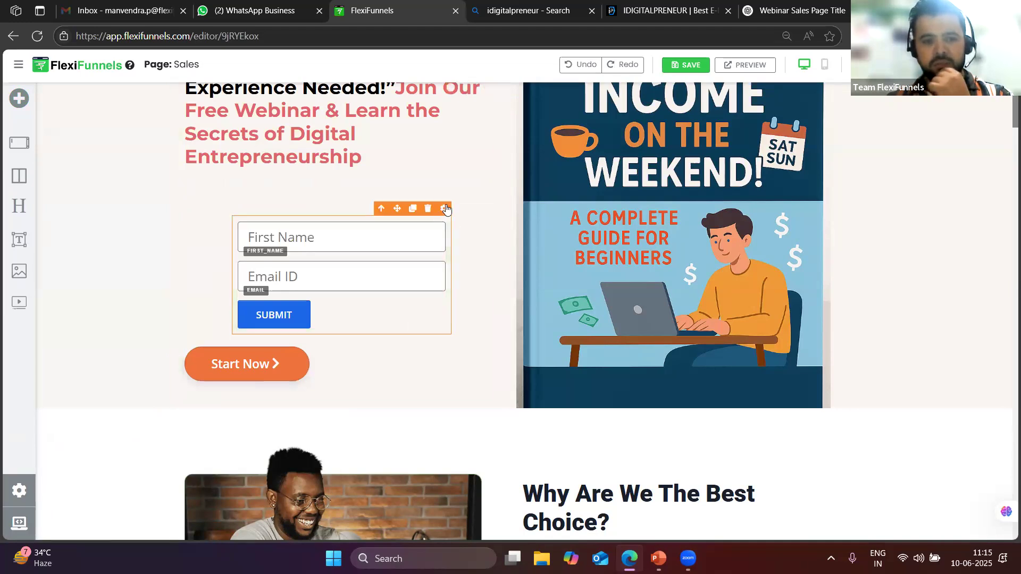
pyautogui.click(444, 209)
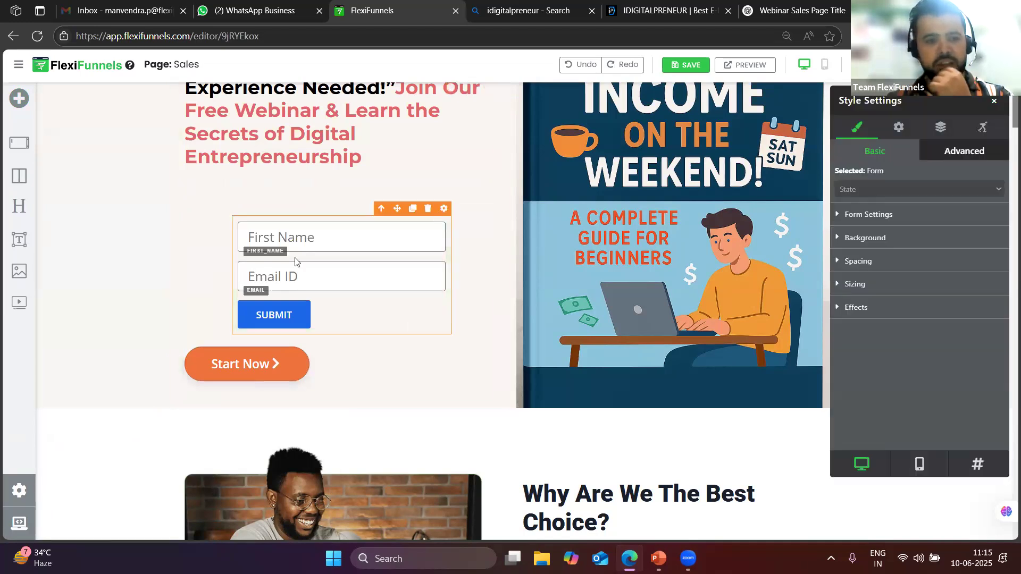
# Add a Phone Number field to the form in its Advanced Settings
pyautogui.click(905, 129)
pyautogui.scroll(-3, 925, 339)
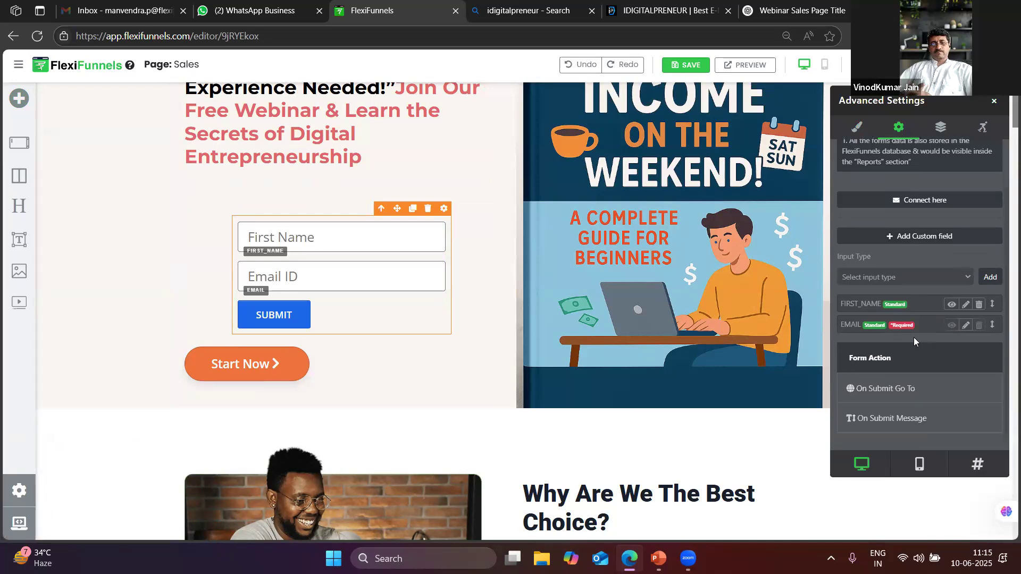
pyautogui.click(951, 280)
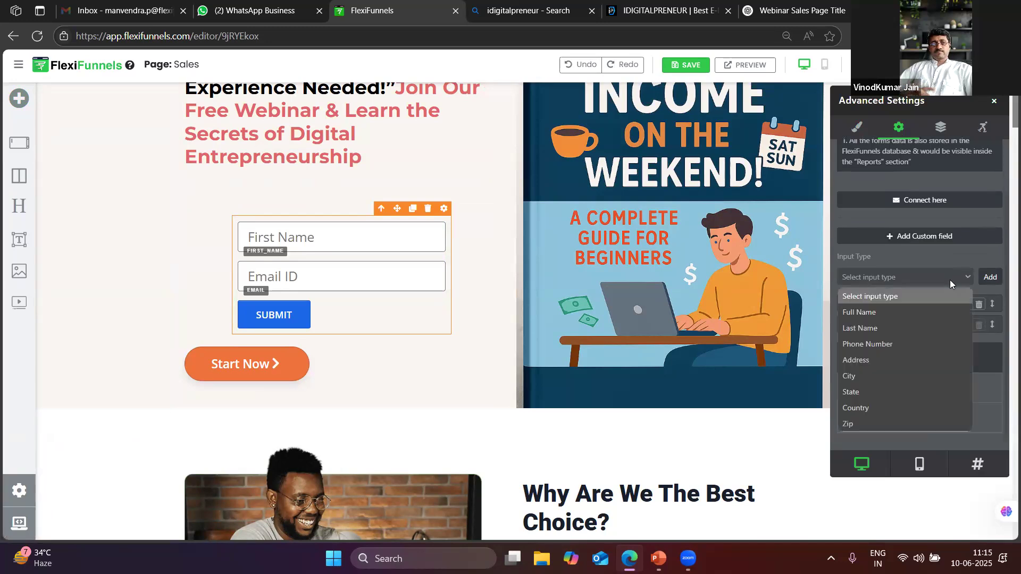
pyautogui.click(863, 360)
pyautogui.click(912, 279)
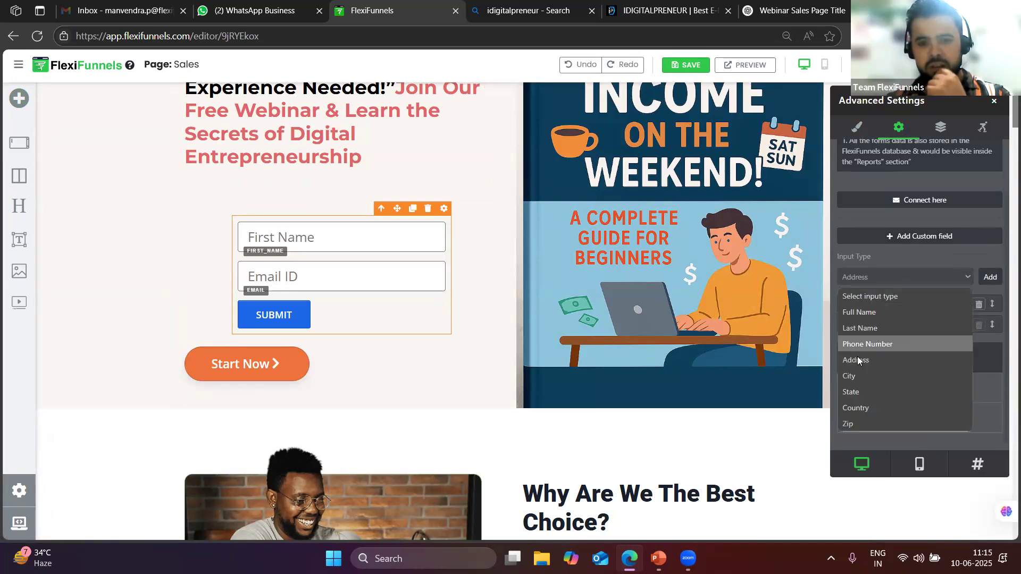
pyautogui.click(857, 346)
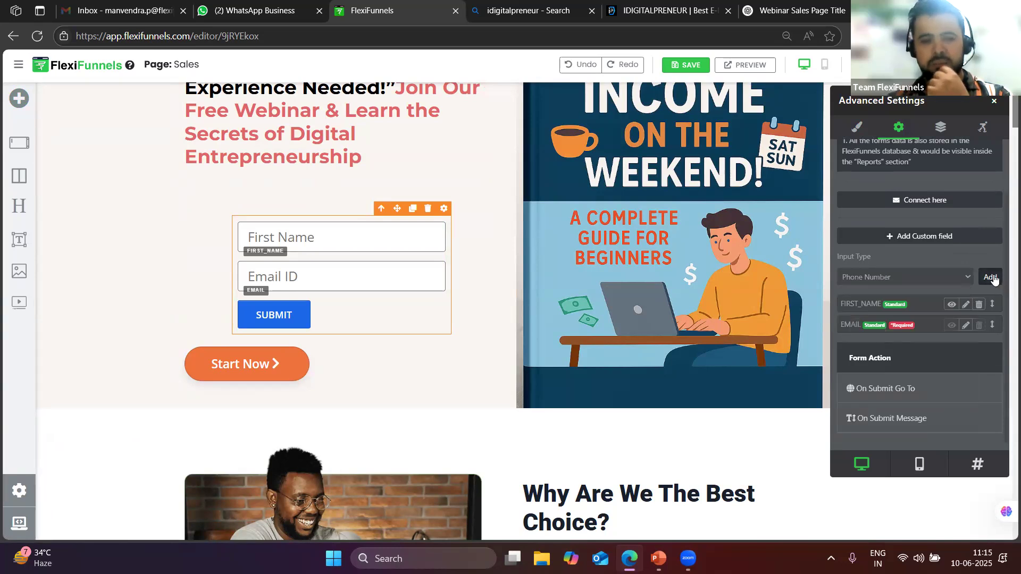
pyautogui.click(991, 277)
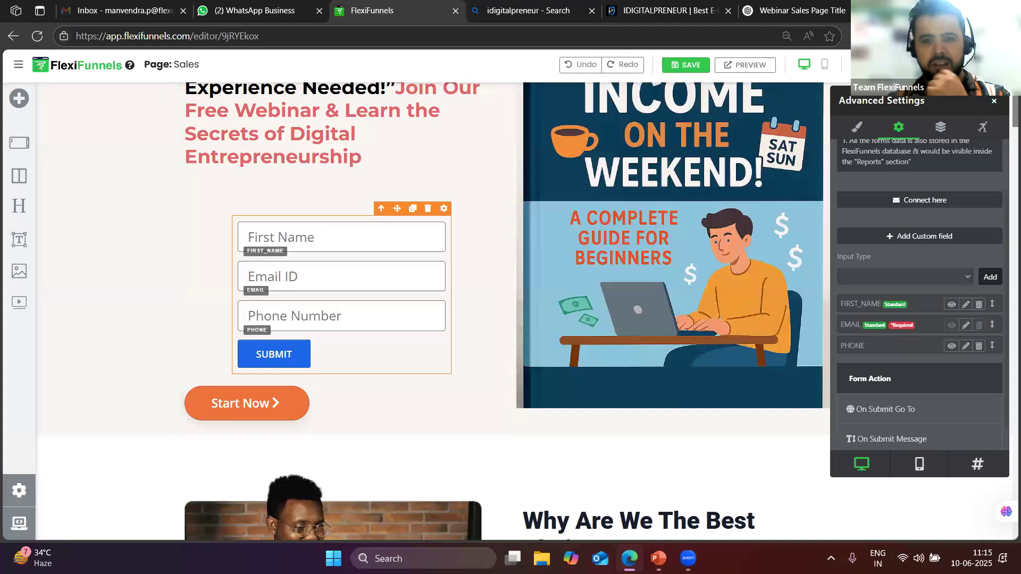
pyautogui.click(993, 103)
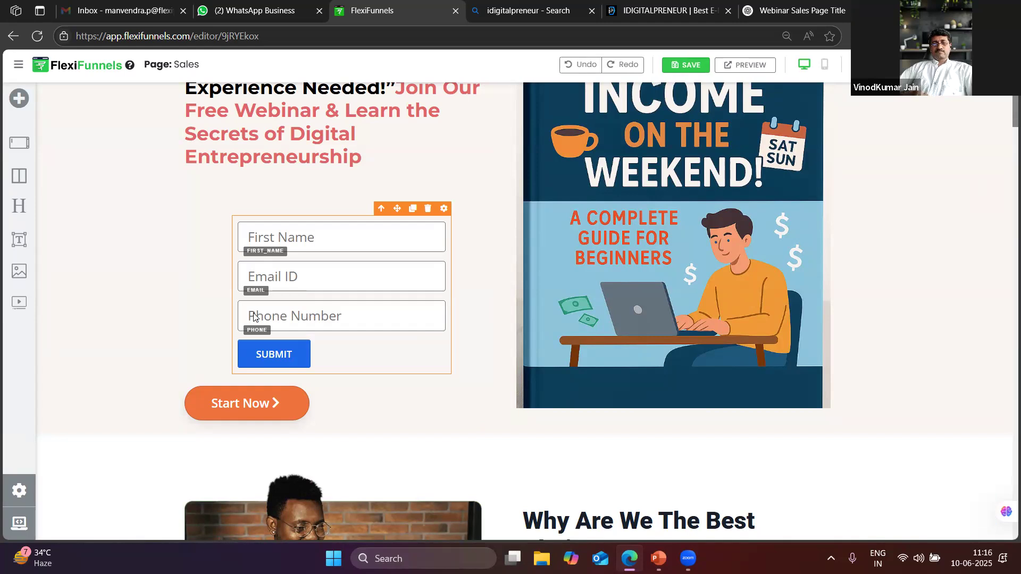
# Open the live Sales page in a new tab and try pasting its address into WhatsApp Web
pyautogui.moveTo(908, 101)
pyautogui.click(405, 73)
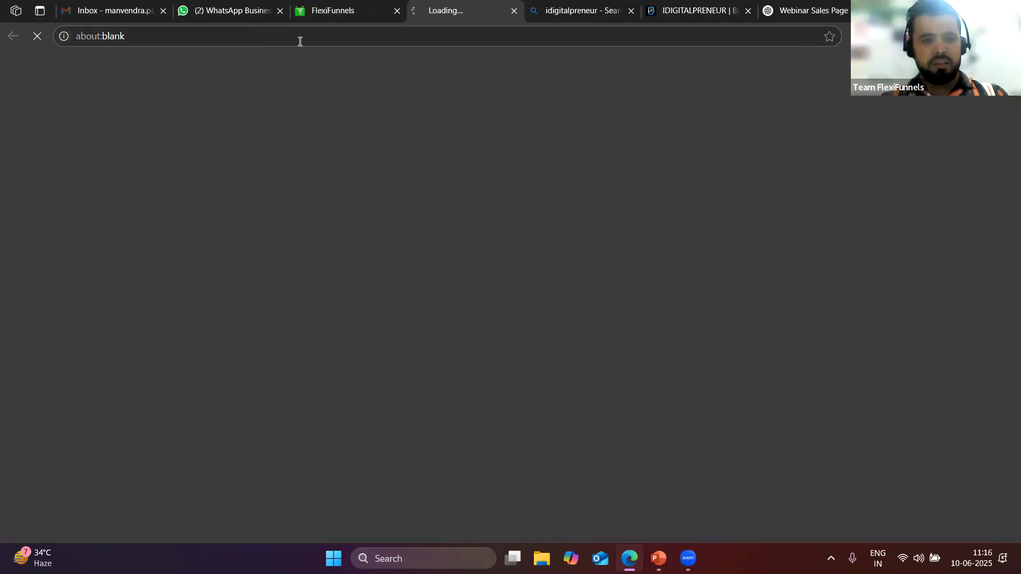
pyautogui.click(316, 41)
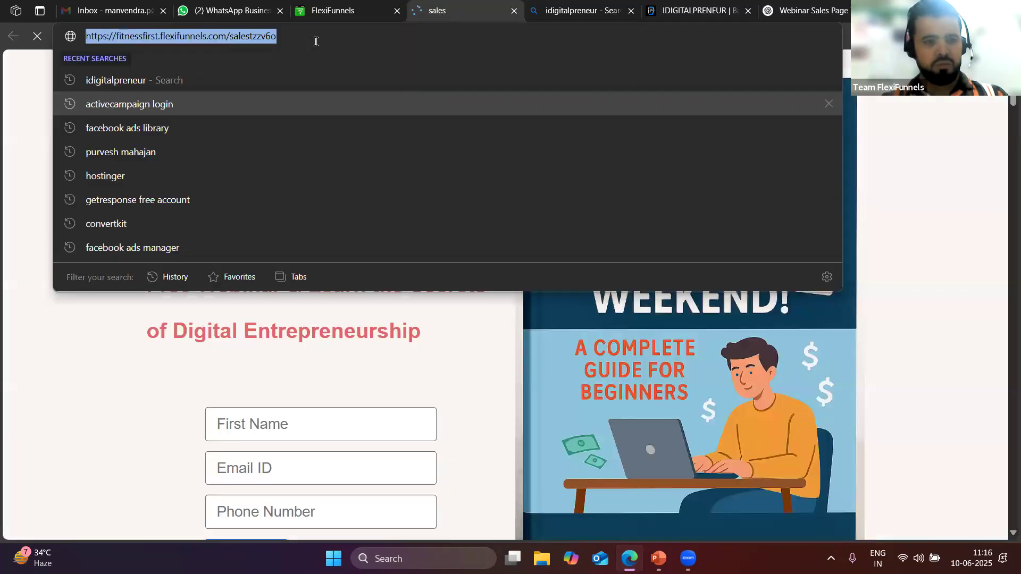
pyautogui.hotkey('ctrl', '2')
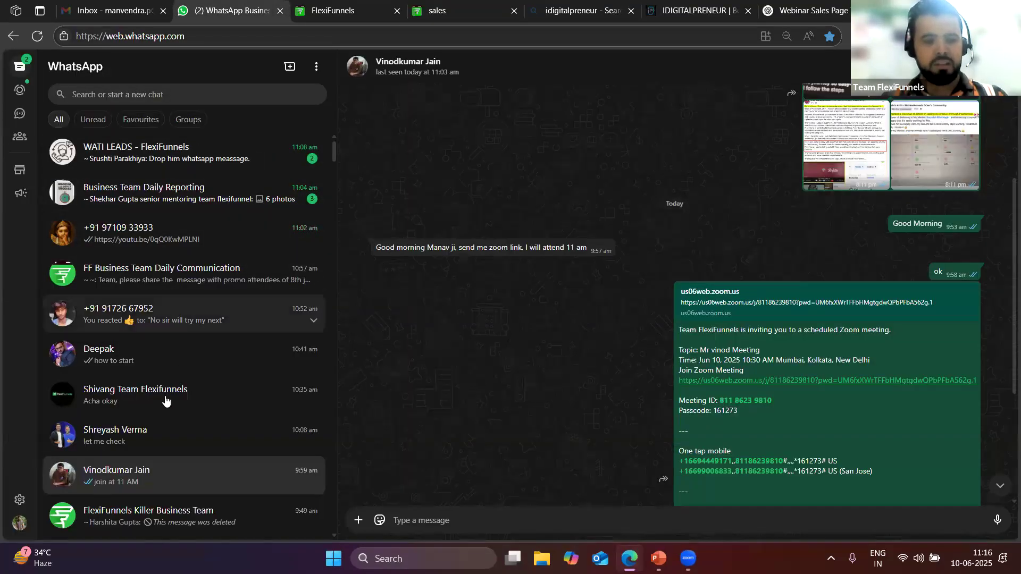
pyautogui.scroll(-2, 159, 348)
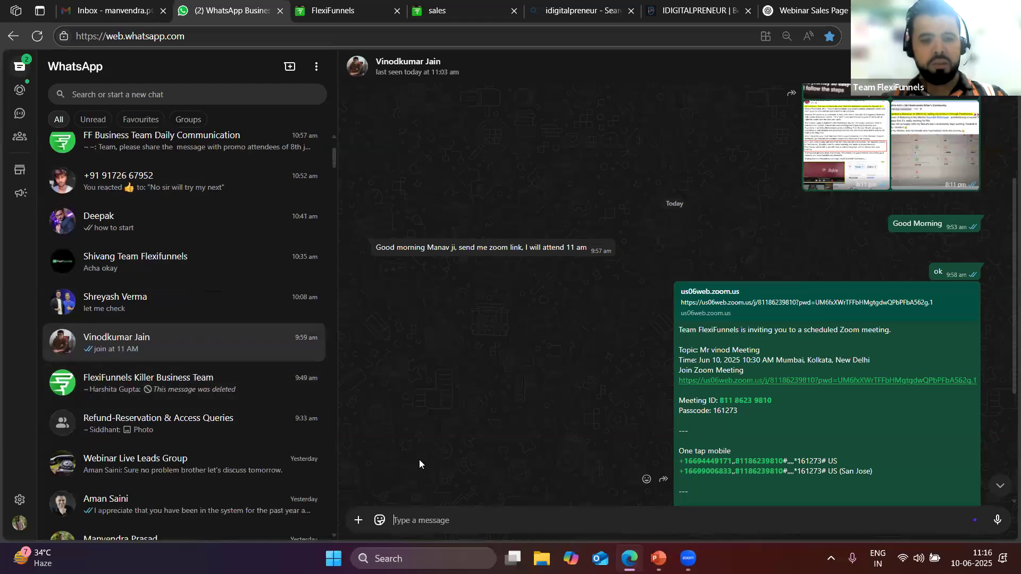
pyautogui.write('salestzzv6o')
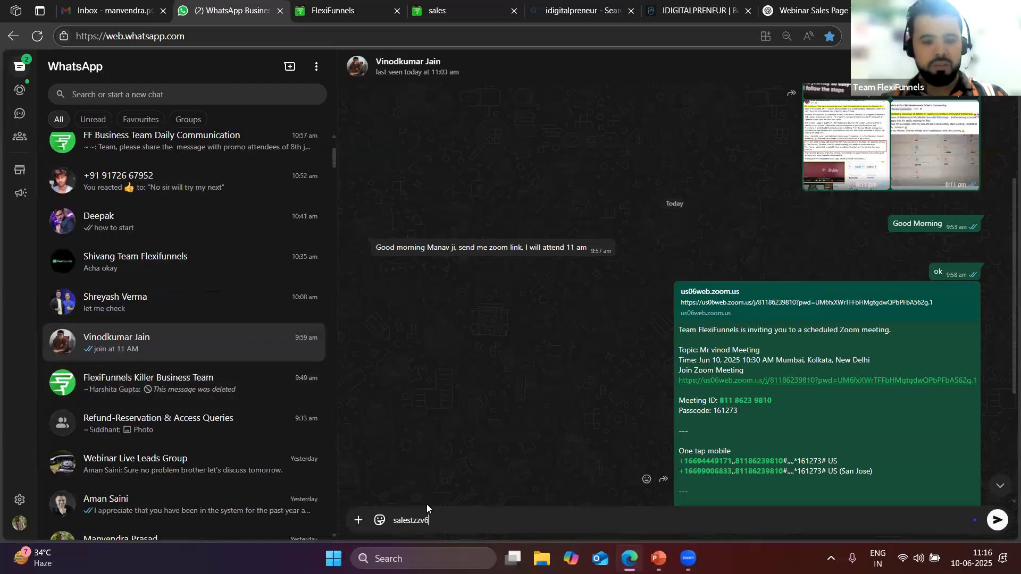
pyautogui.press('BackSpace')
pyautogui.press('BackSpace')
pyautogui.press('BackSpace')
pyautogui.press('BackSpace')
pyautogui.press('BackSpace')
pyautogui.press('BackSpace')
pyautogui.press('BackSpace')
pyautogui.press('BackSpace')
pyautogui.press('BackSpace')
pyautogui.press('BackSpace')
# Send the full fitnessfirst.flexifunnels.com/salestzzv6o link in the chat, then return to Bing's results
pyautogui.click(457, 11)
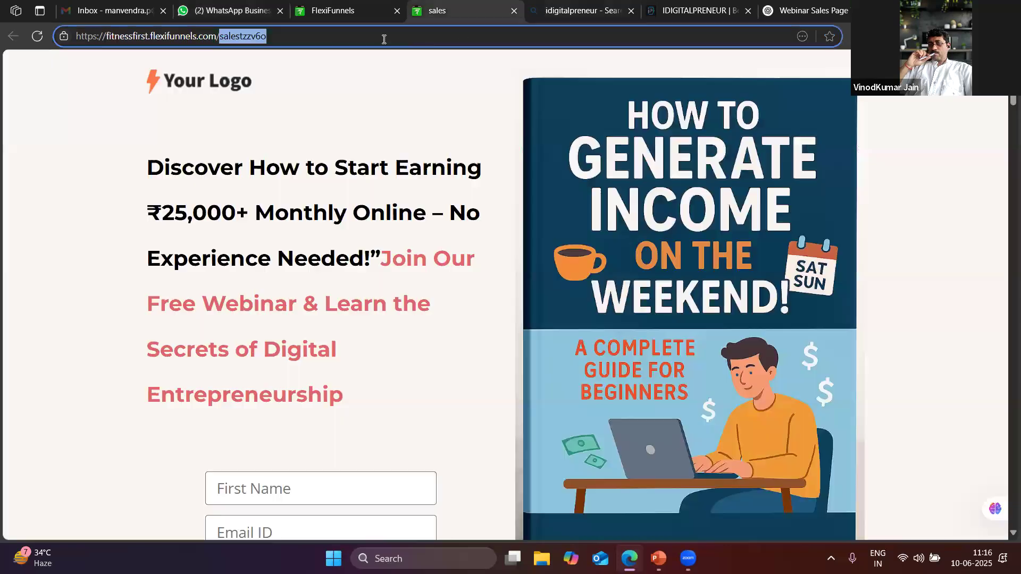
pyautogui.hotkey('ctrl', 'a')
pyautogui.hotkey('ctrl', 'c')
pyautogui.click(229, 11)
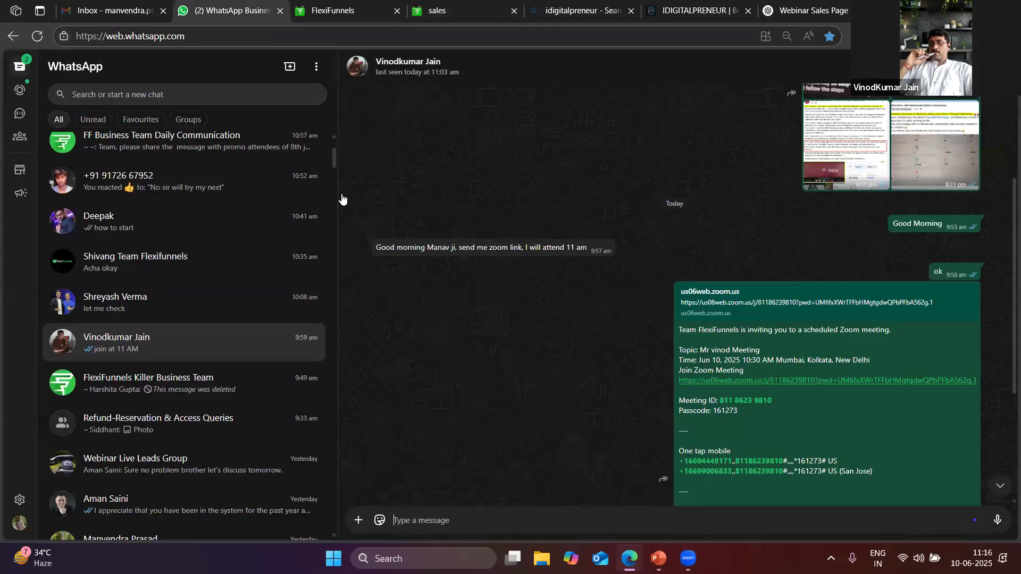
pyautogui.hotkey('ctrl', 'v')
pyautogui.press('Return')
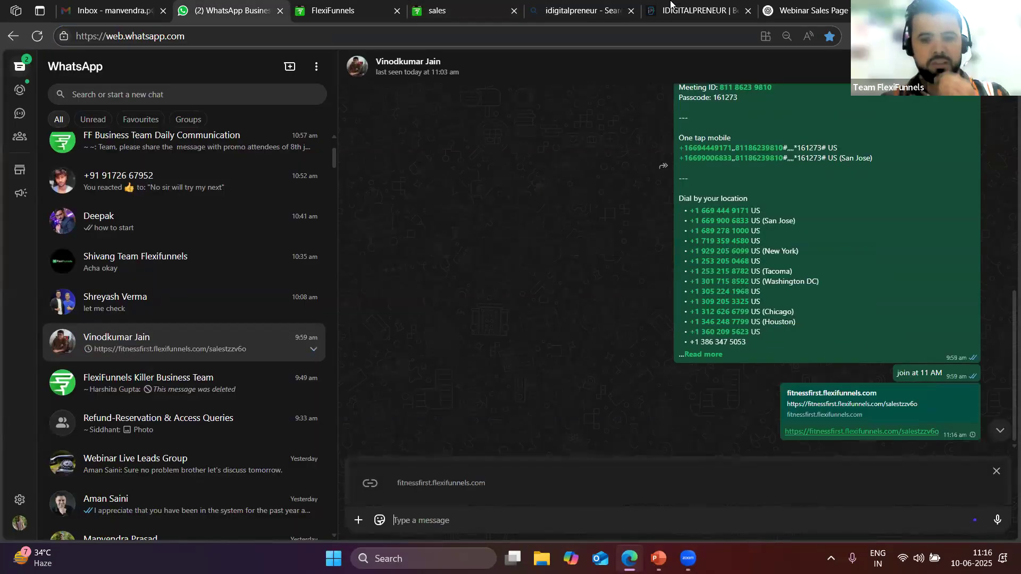
pyautogui.click(618, 6)
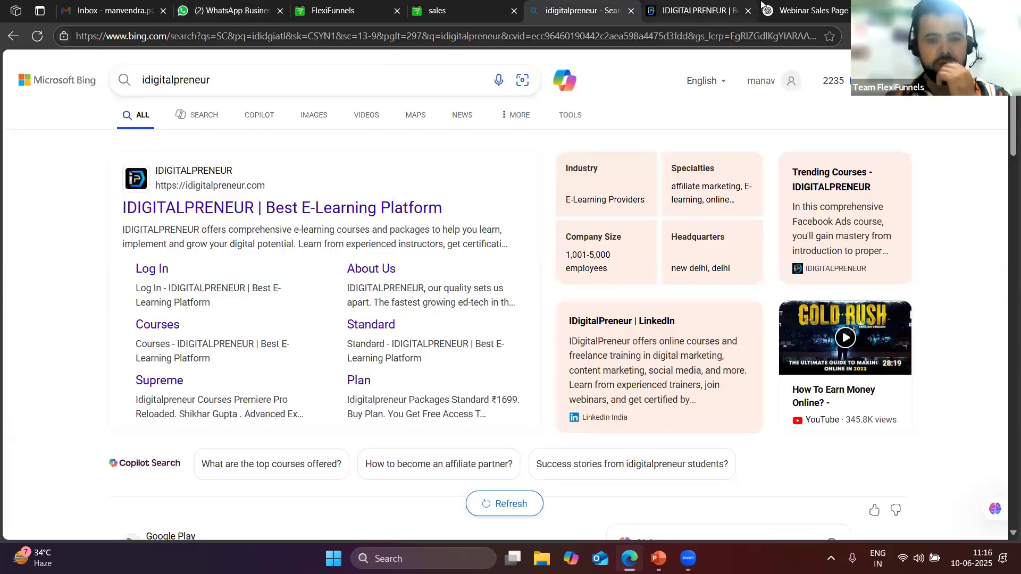
# Close the IDIGITALPRENEUR website tab and return to the live Sales page
pyautogui.click(759, 6)
pyautogui.click(789, 6)
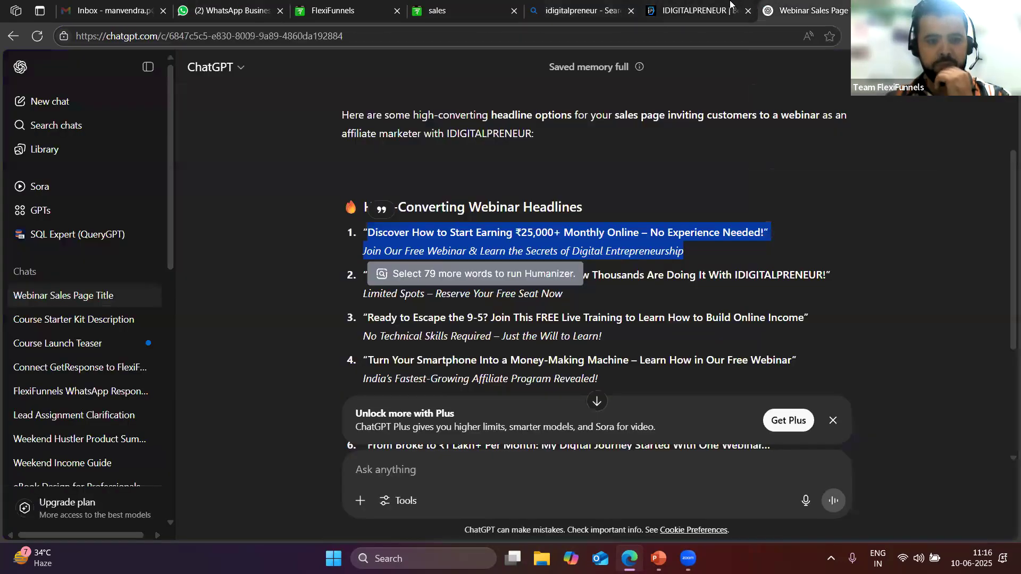
pyautogui.click(737, 7)
pyautogui.click(748, 10)
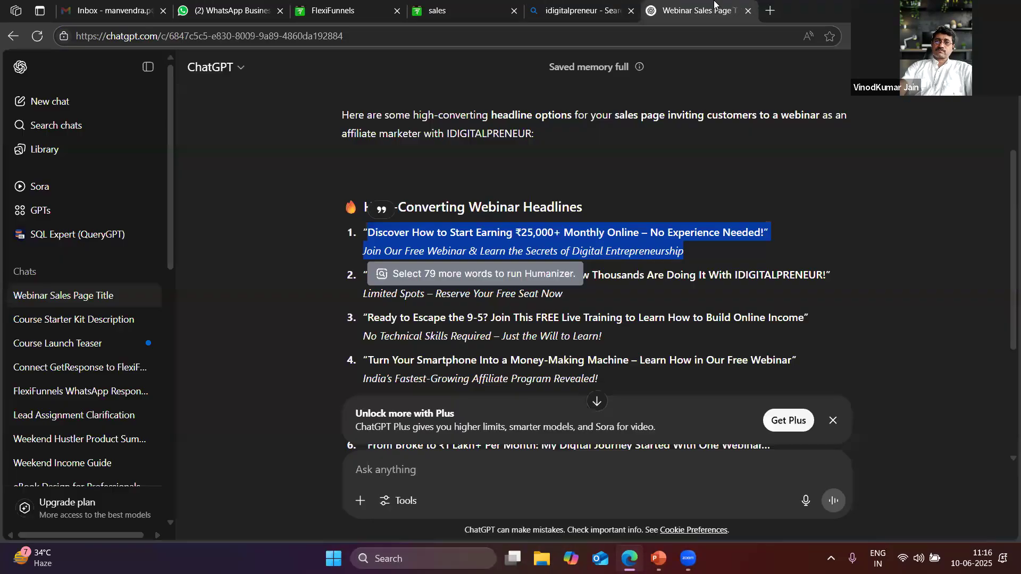
pyautogui.click(518, 5)
pyautogui.click(462, 7)
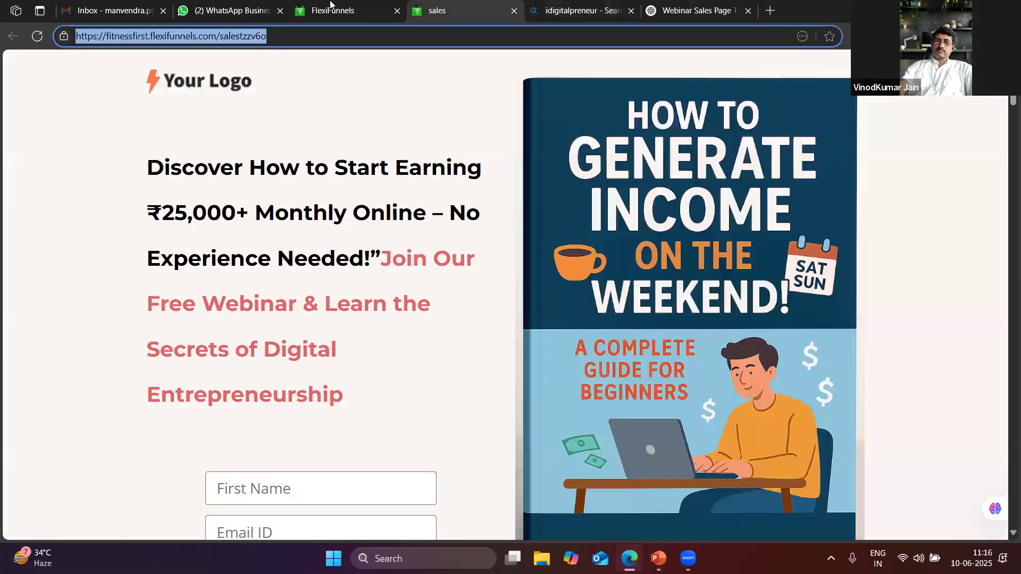
pyautogui.click(446, 5)
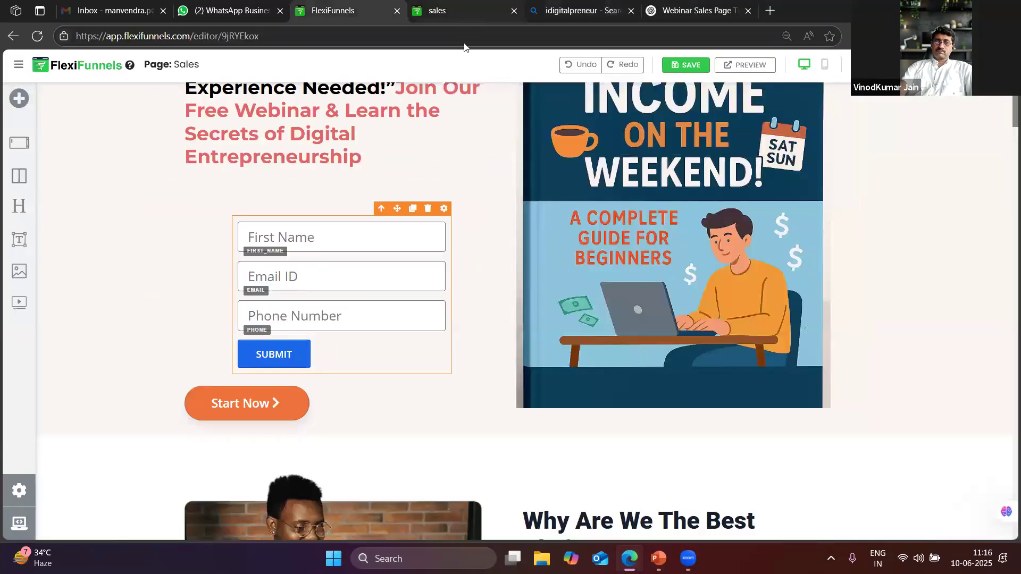
pyautogui.click(495, 8)
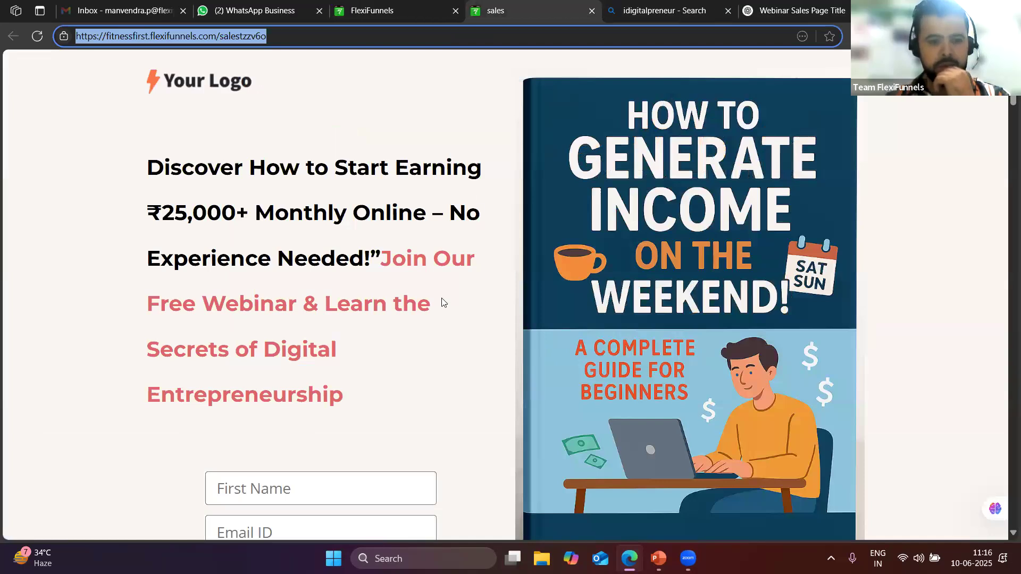
pyautogui.scroll(-5, 319, 276)
# Submit a test sign-up with First Name, Email ID and Phone Number, confirming 'Your data successfully saved'
pyautogui.click(285, 223)
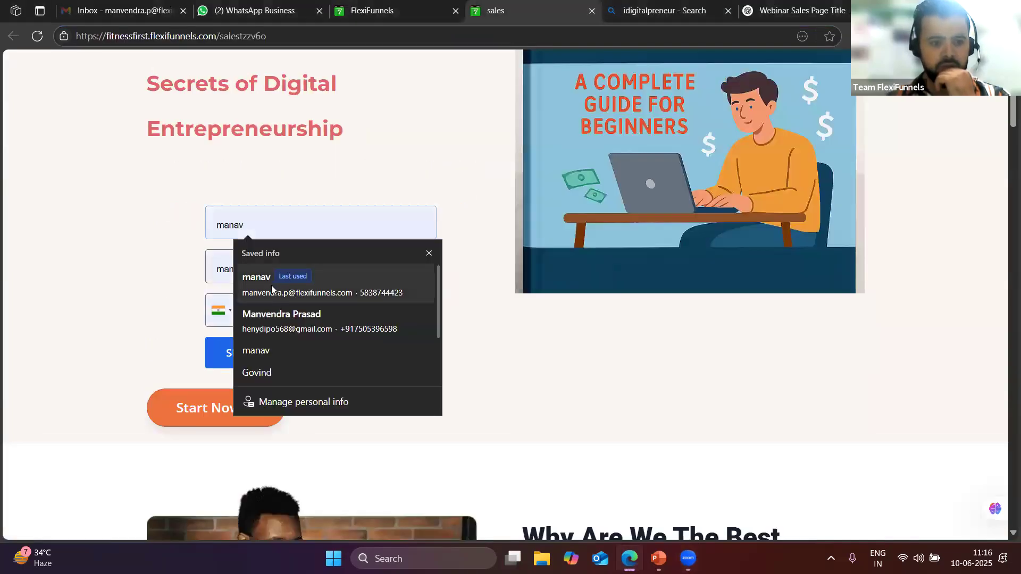
pyautogui.click(270, 286)
pyautogui.click(253, 355)
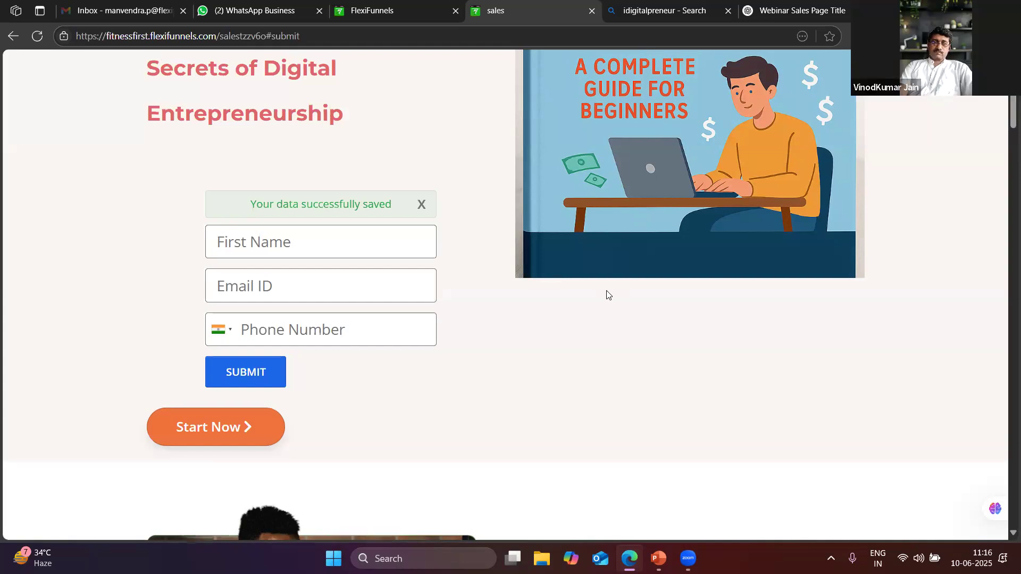
pyautogui.scroll(5, 607, 292)
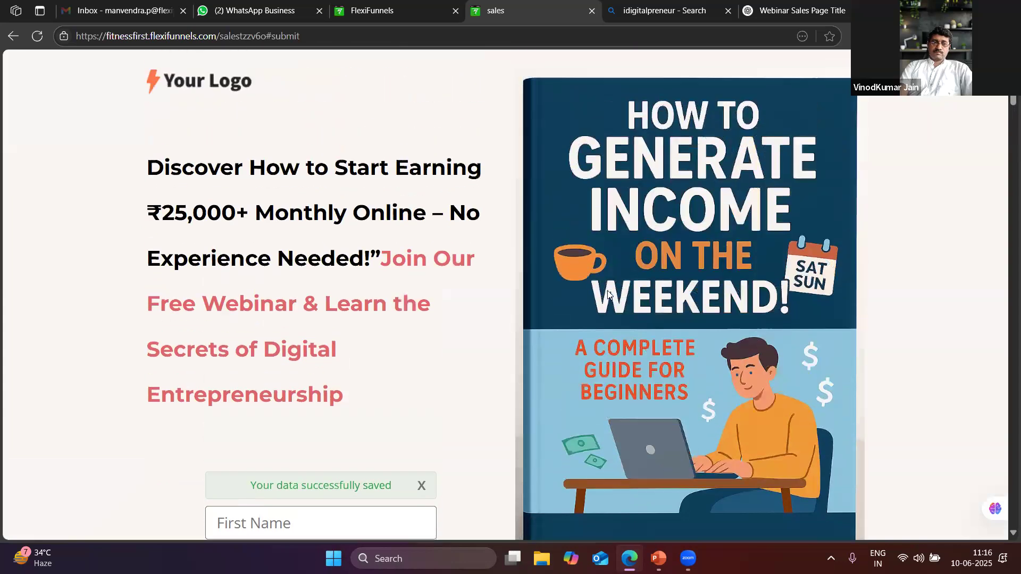
pyautogui.scroll(-4, 607, 290)
pyautogui.scroll(3, 609, 291)
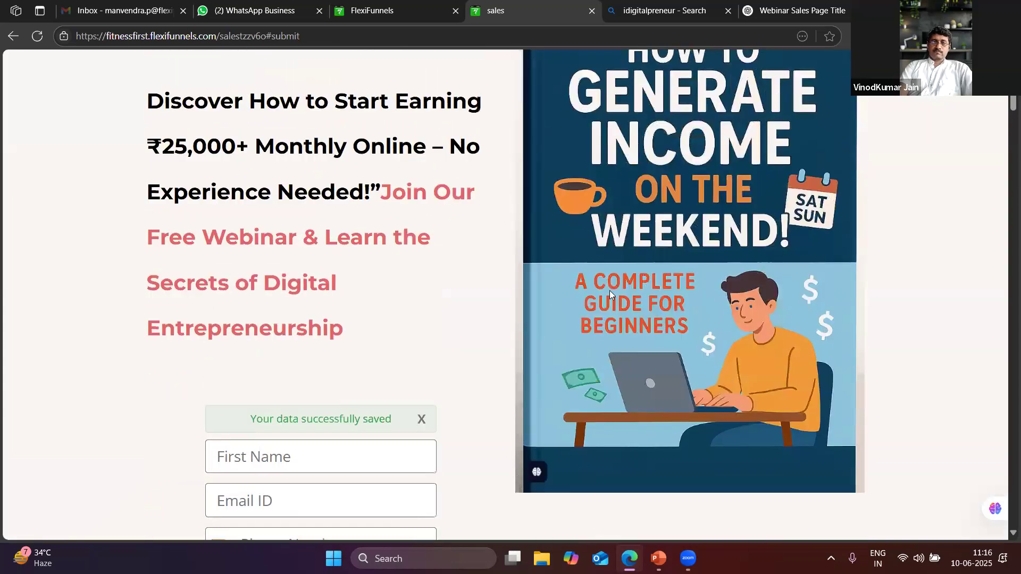
pyautogui.scroll(-1, 609, 291)
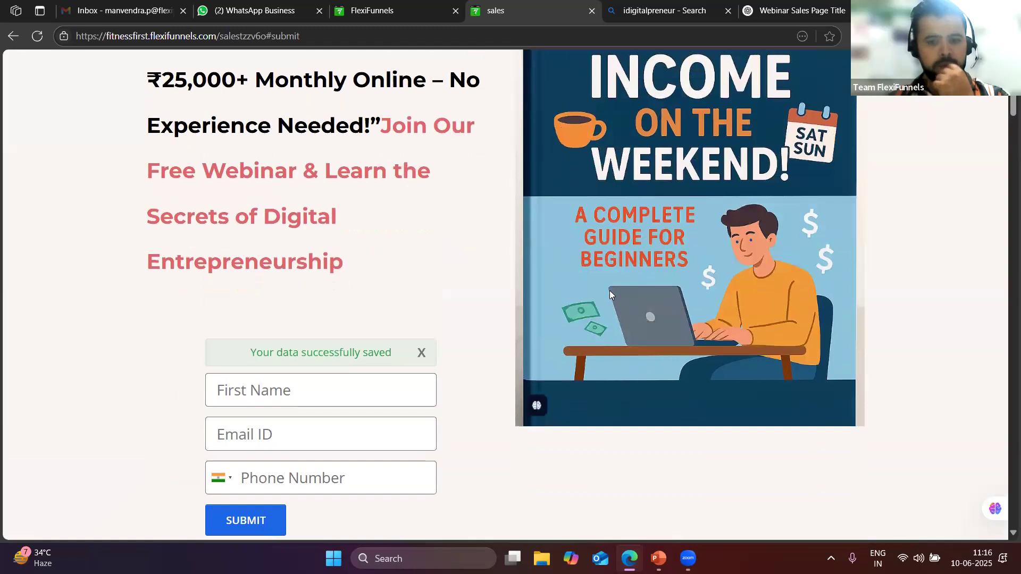
pyautogui.scroll(-2, 609, 290)
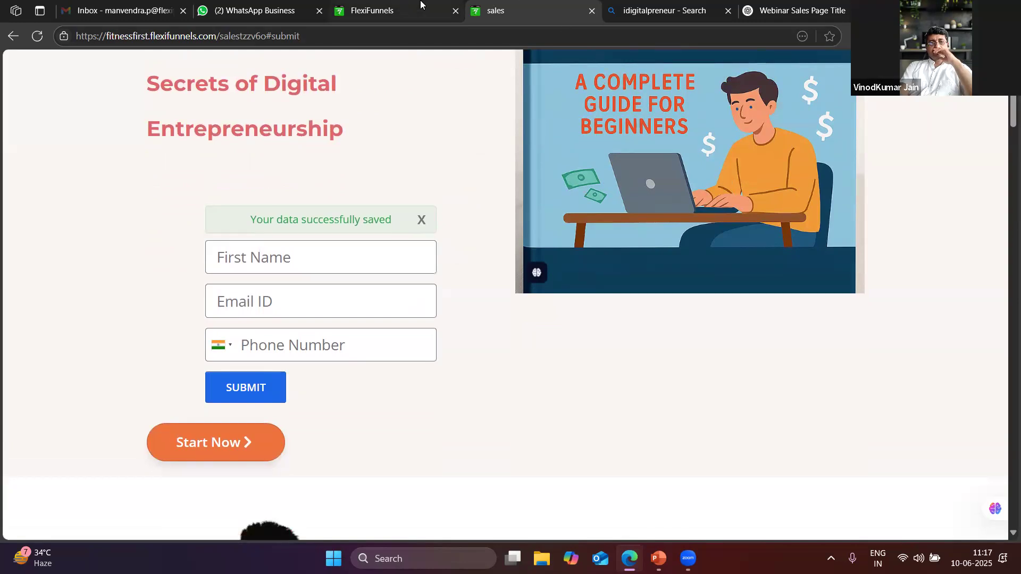
pyautogui.click(398, 6)
pyautogui.click(510, 12)
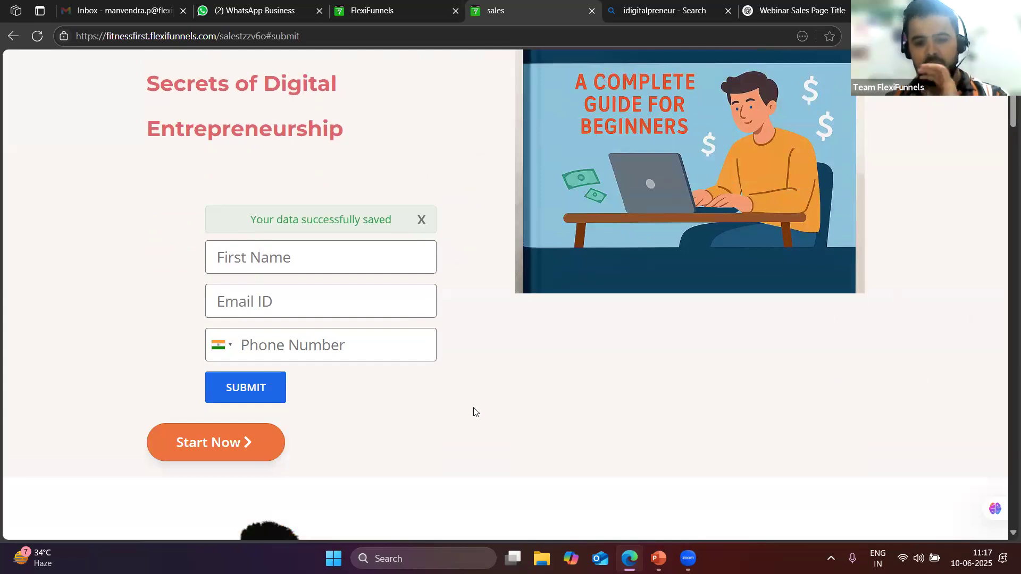
# Leave the Sales page editor, confirming Leave site?, to reach the Form Creation project overview
pyautogui.click(401, 6)
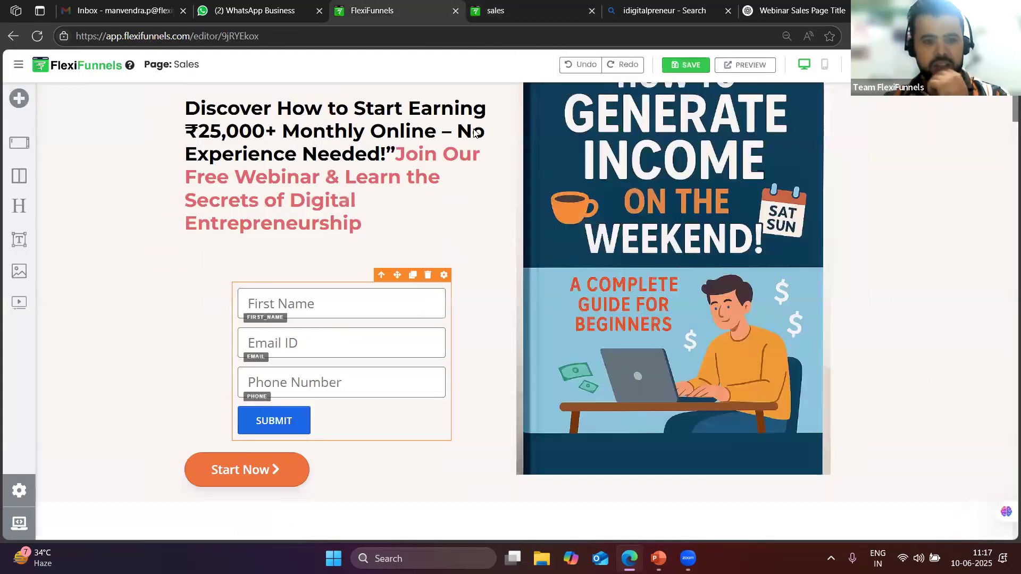
pyautogui.scroll(2, 361, 282)
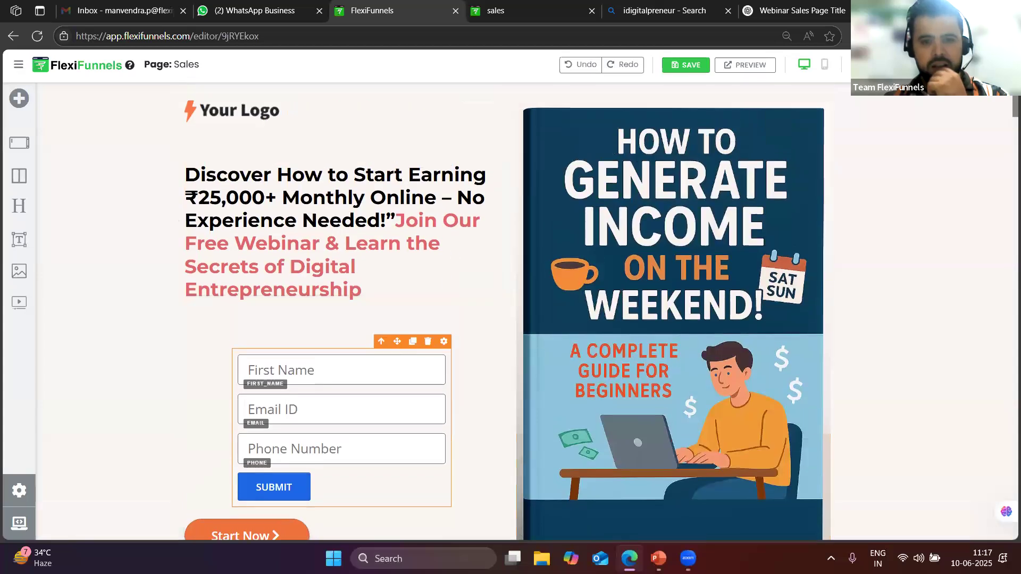
pyautogui.press('F5')
pyautogui.click(569, 109)
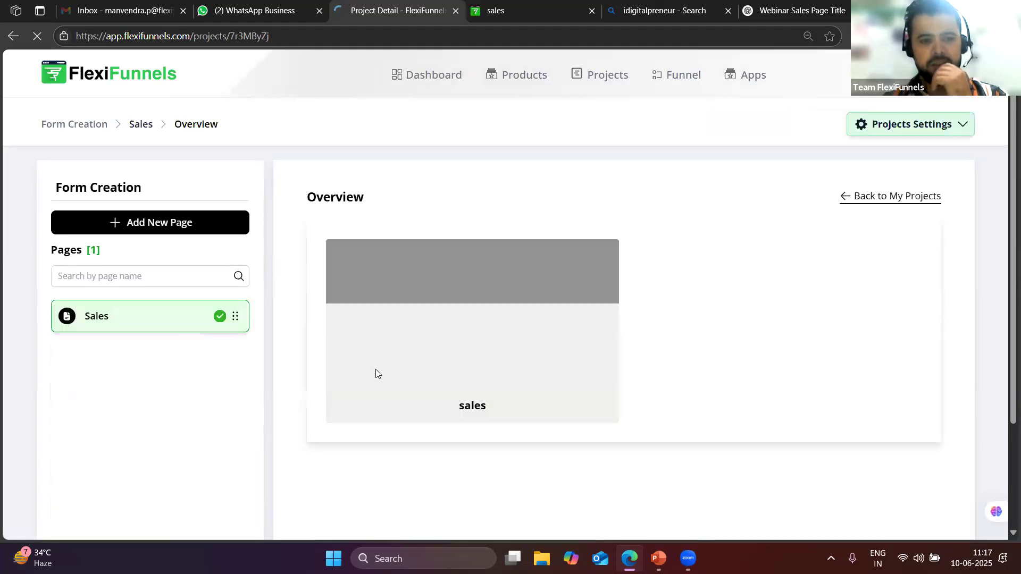
pyautogui.scroll(-1, 422, 371)
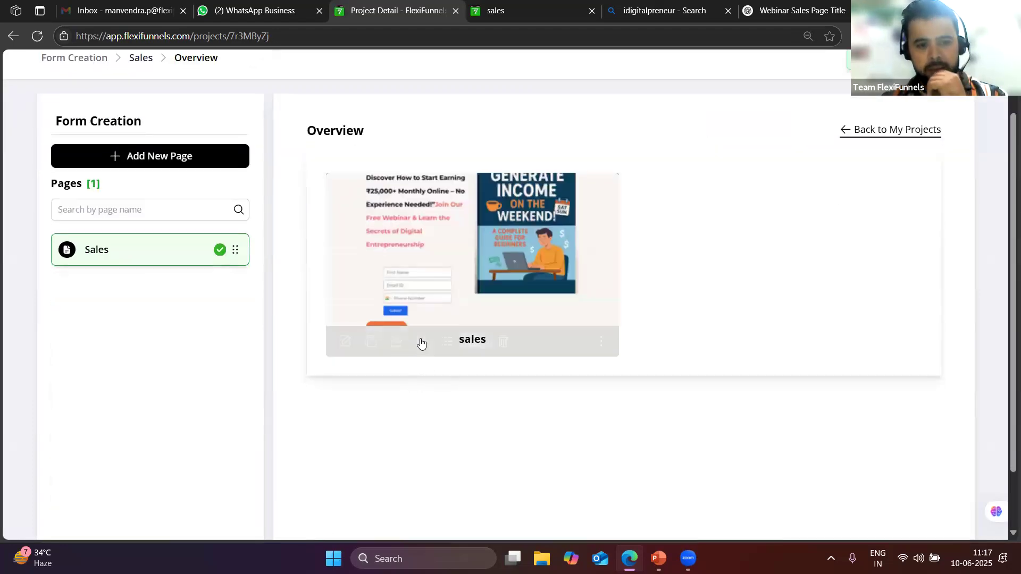
# Open the Sales page's Page Reports with its 2 form submissions and export them
pyautogui.click(421, 343)
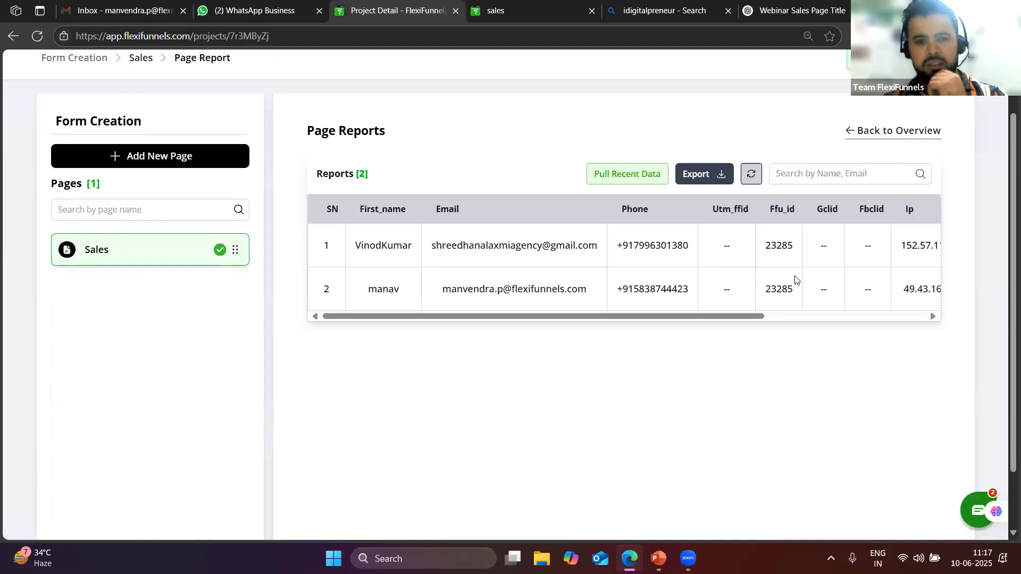
pyautogui.moveTo(721, 316); pyautogui.dragTo(881, 319)
pyautogui.hscroll(3, 638, 266)
pyautogui.hscroll(-2, 532, 265)
pyautogui.hscroll(2, 585, 266)
pyautogui.hscroll(-10, 691, 250)
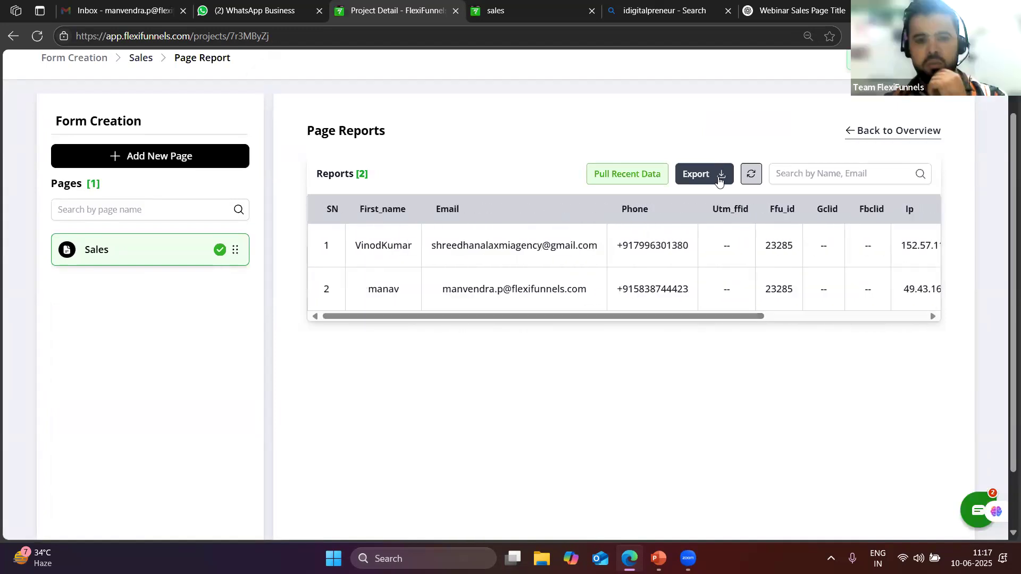
pyautogui.click(719, 180)
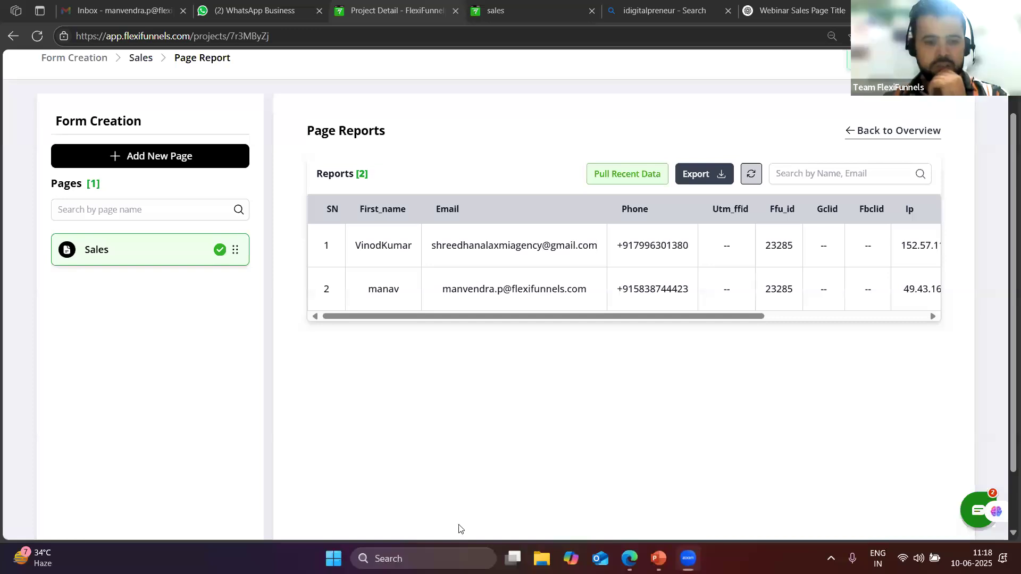
# Launch Word, create a new blank document and dismiss Document Recovery
pyautogui.click(334, 558)
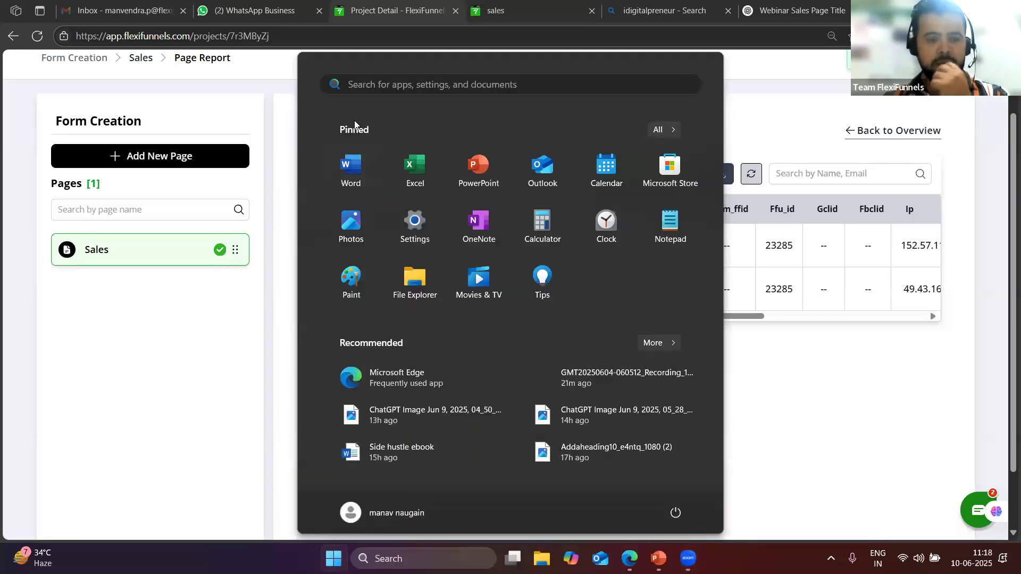
pyautogui.click(350, 170)
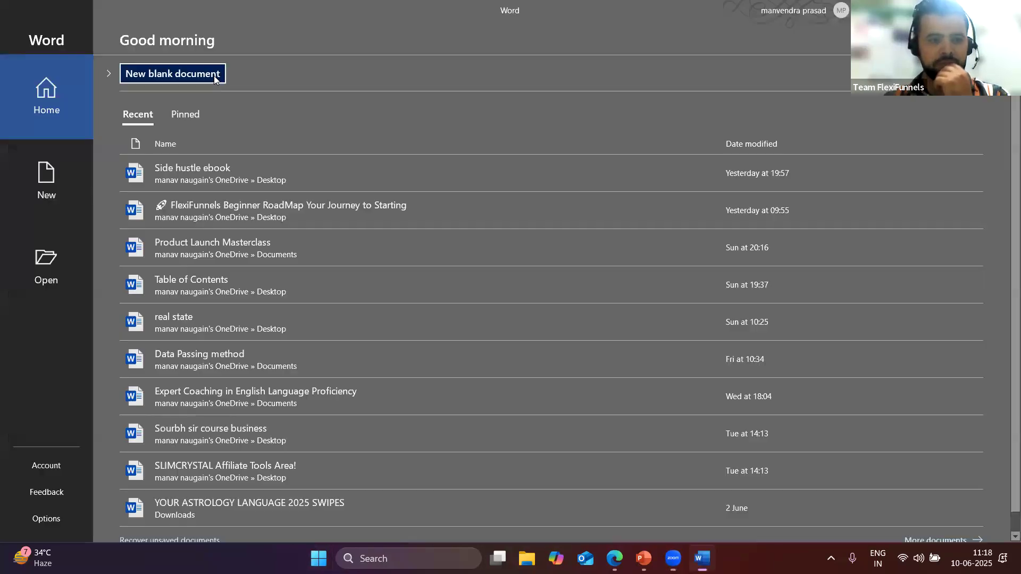
pyautogui.click(213, 75)
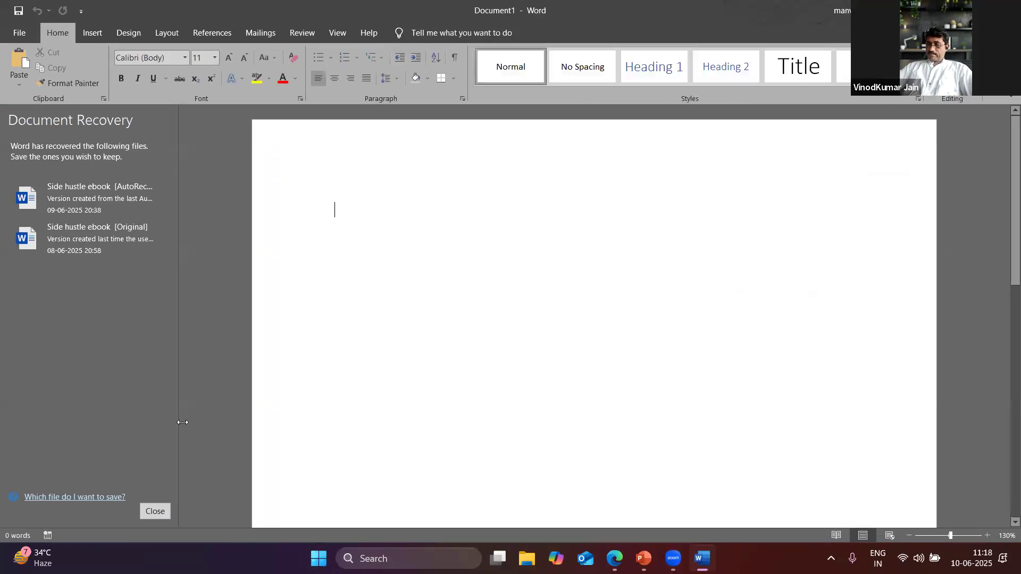
pyautogui.click(155, 511)
pyautogui.click(334, 217)
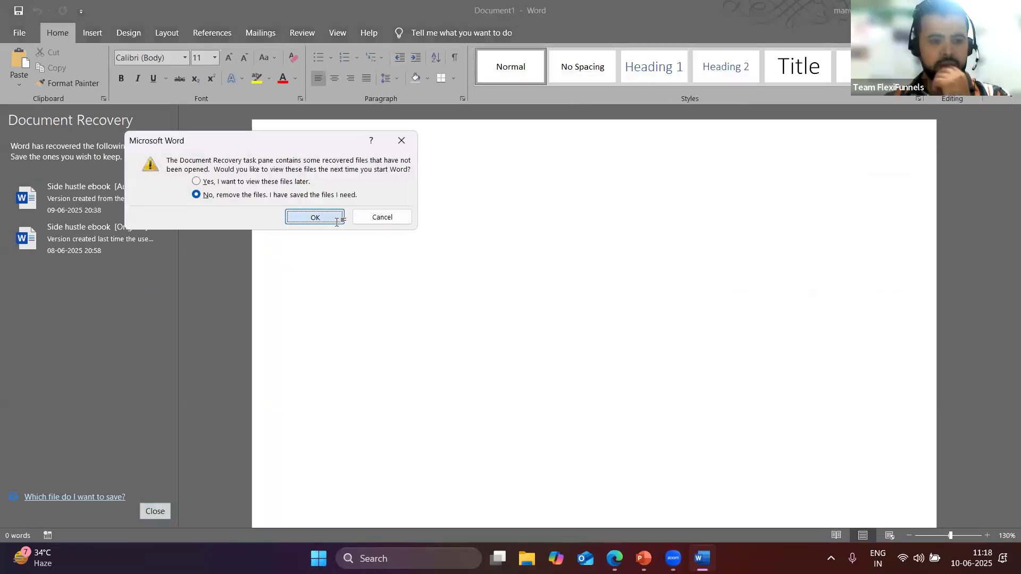
# Type the notes 'Leads -300', 'Only 1 % conversion' and 'Ticket size on avg - 10k'
pyautogui.write('Leads -')
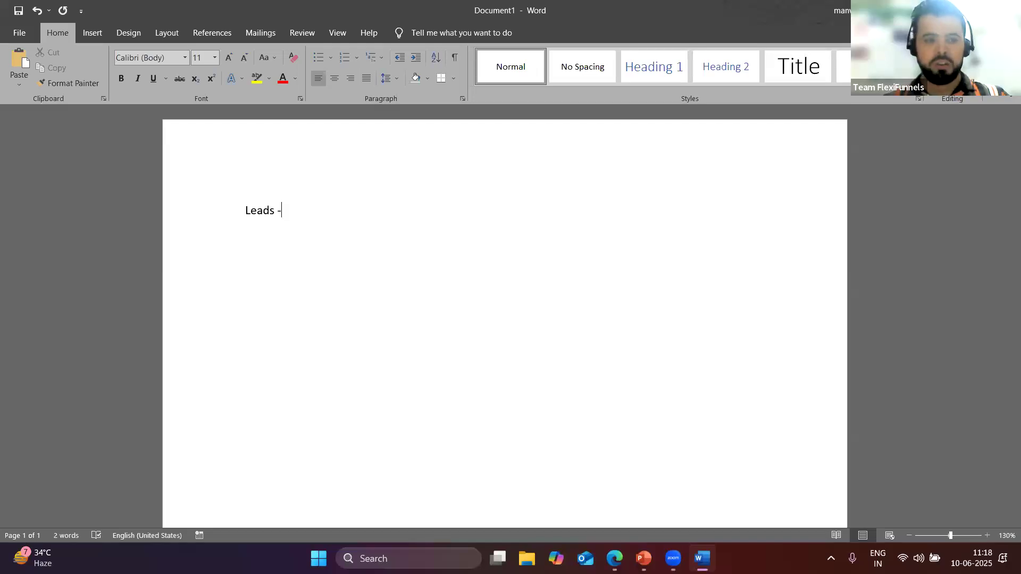
pyautogui.write('3000')
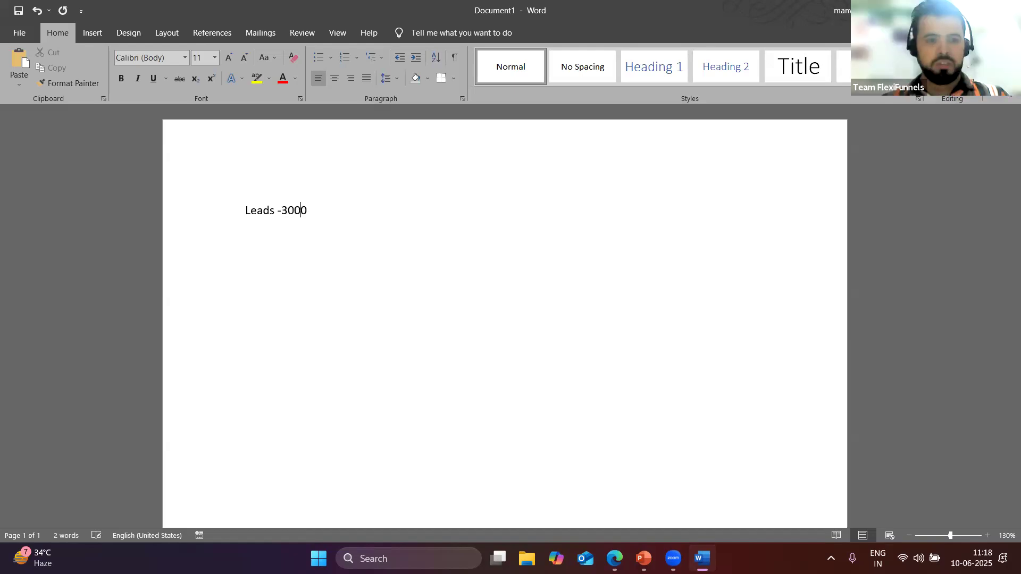
pyautogui.press('BackSpace')
pyautogui.press('Return')
pyautogui.write('Only ')
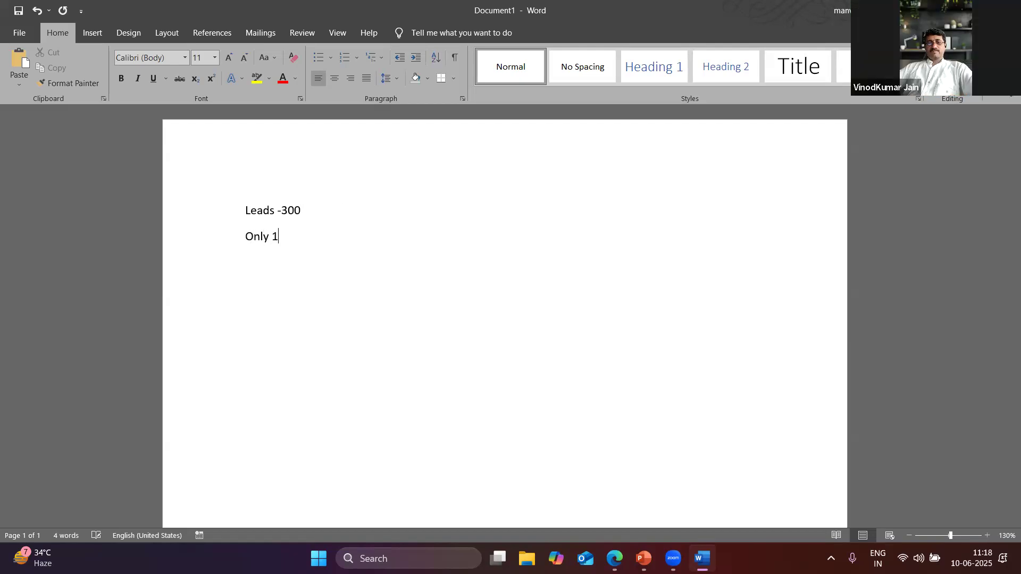
pyautogui.write('1 % conversion')
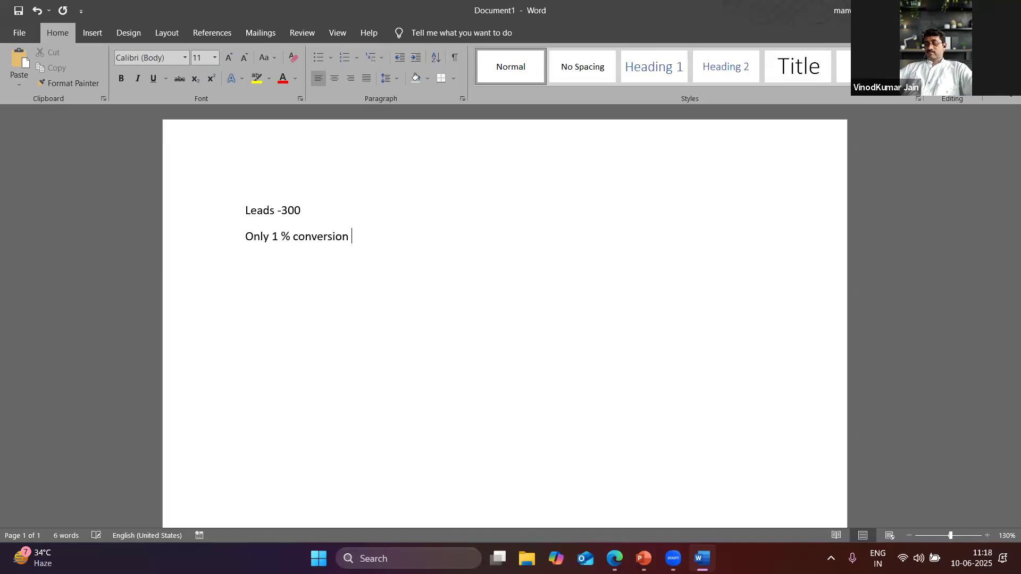
pyautogui.press('Return')
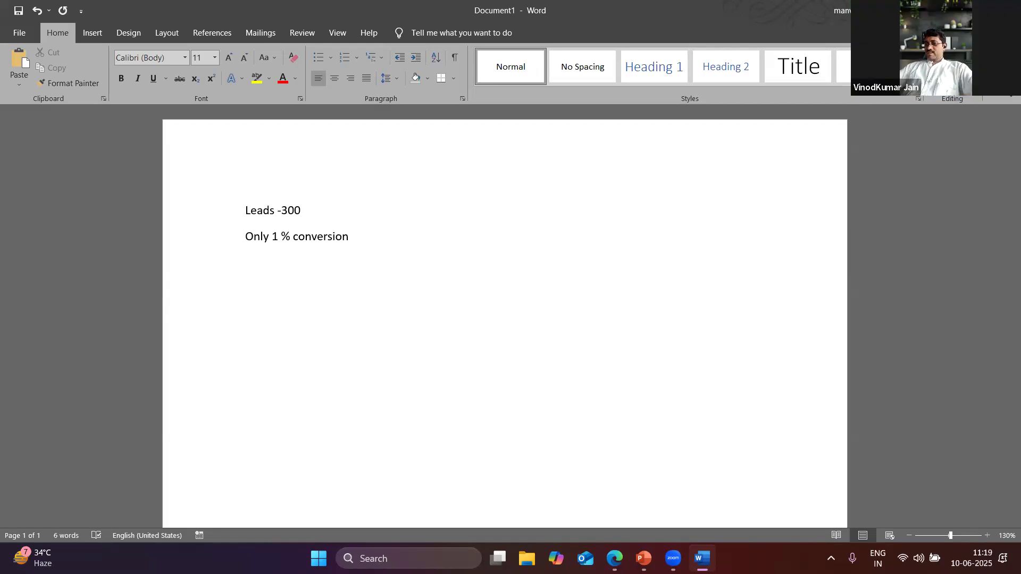
pyautogui.write('Ticket size -')
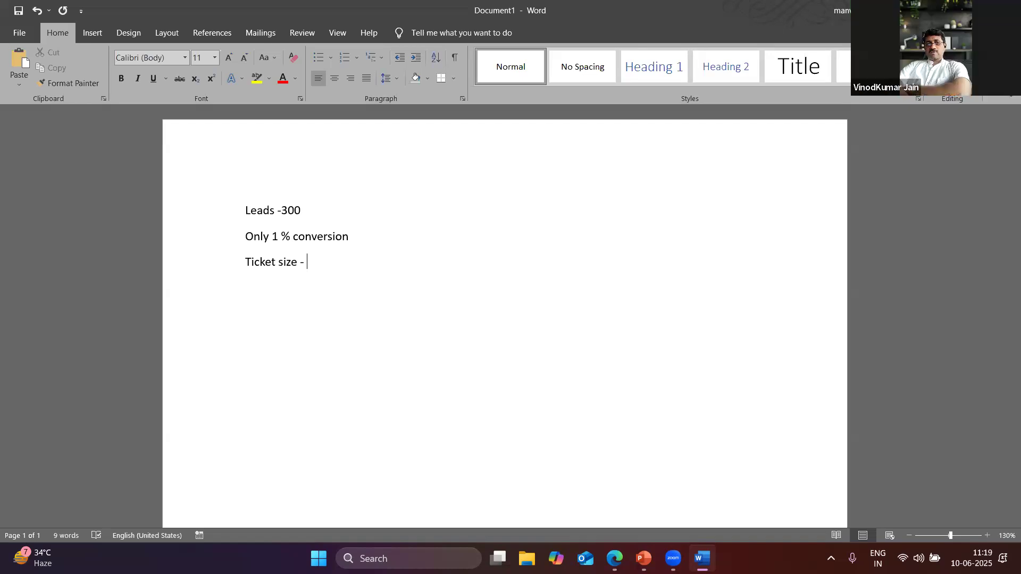
pyautogui.press('BackSpace')
pyautogui.press('BackSpace')
pyautogui.write('on avg')
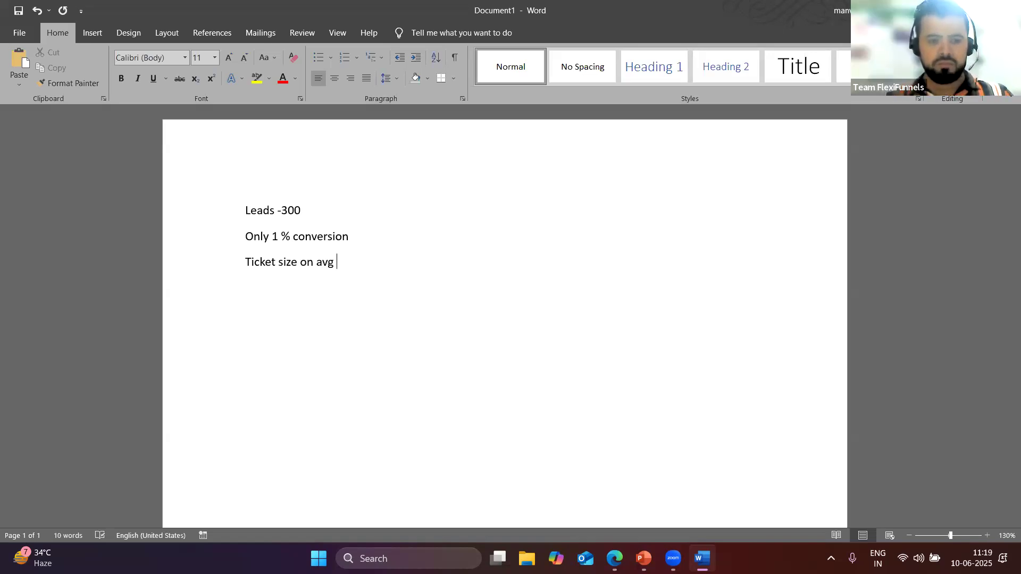
pyautogui.write(' - ')
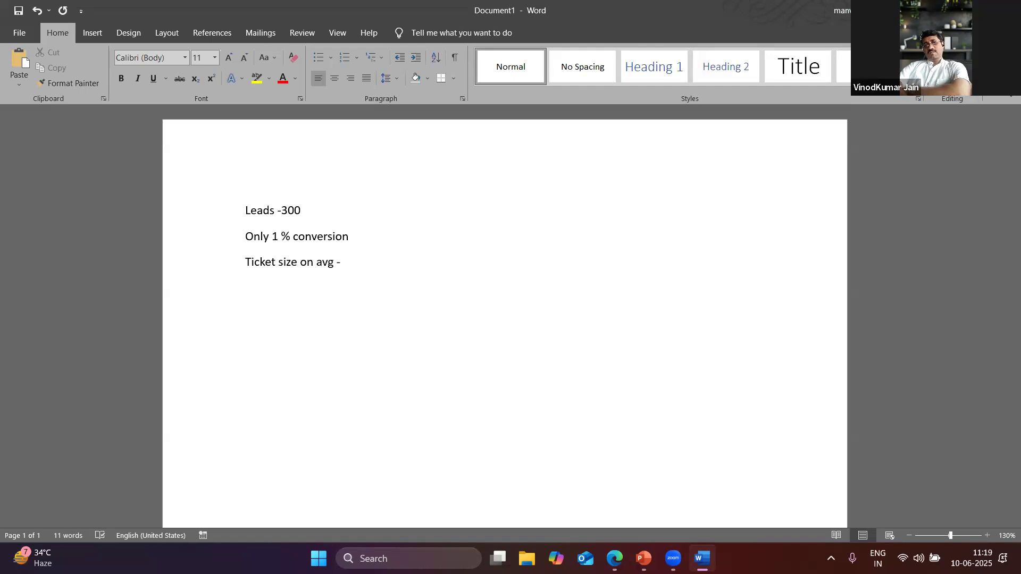
pyautogui.write('10k')
pyautogui.press('Return')
# Turn a row of hyphens into a divider line and add 'Working from last 5 months' below it
pyautogui.write('-------------------------------------------------------')
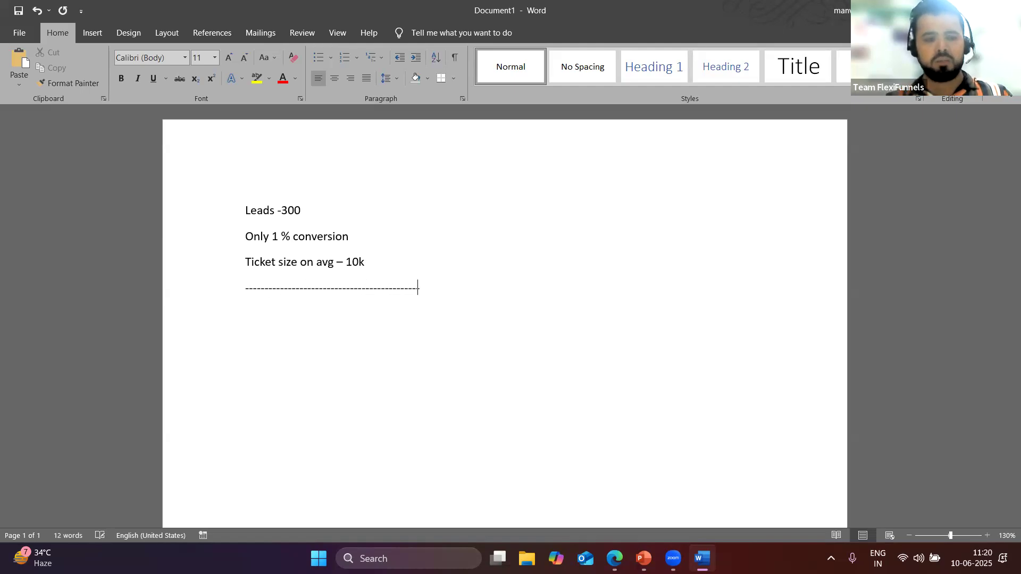
pyautogui.press('Return')
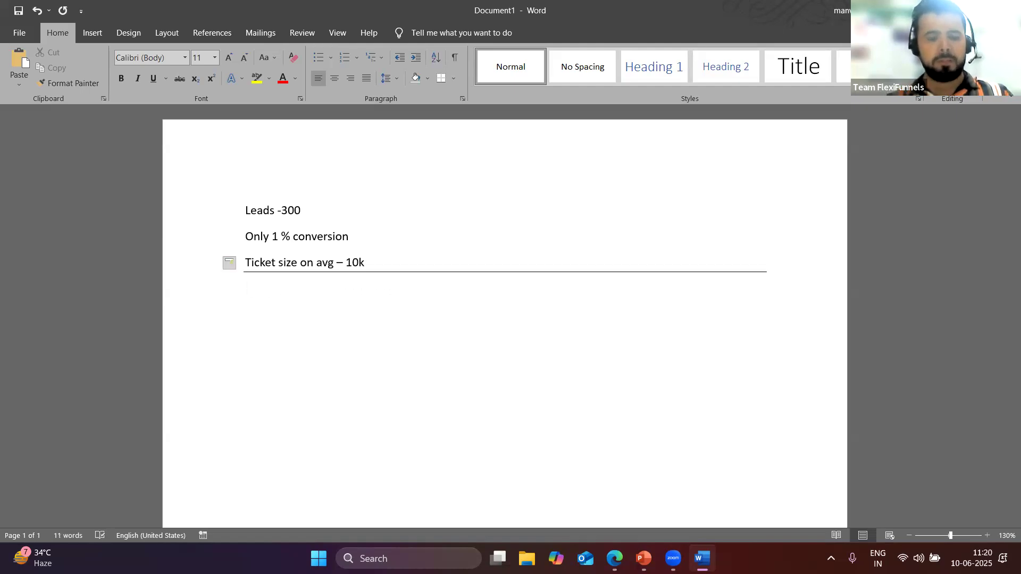
pyautogui.write('Wo')
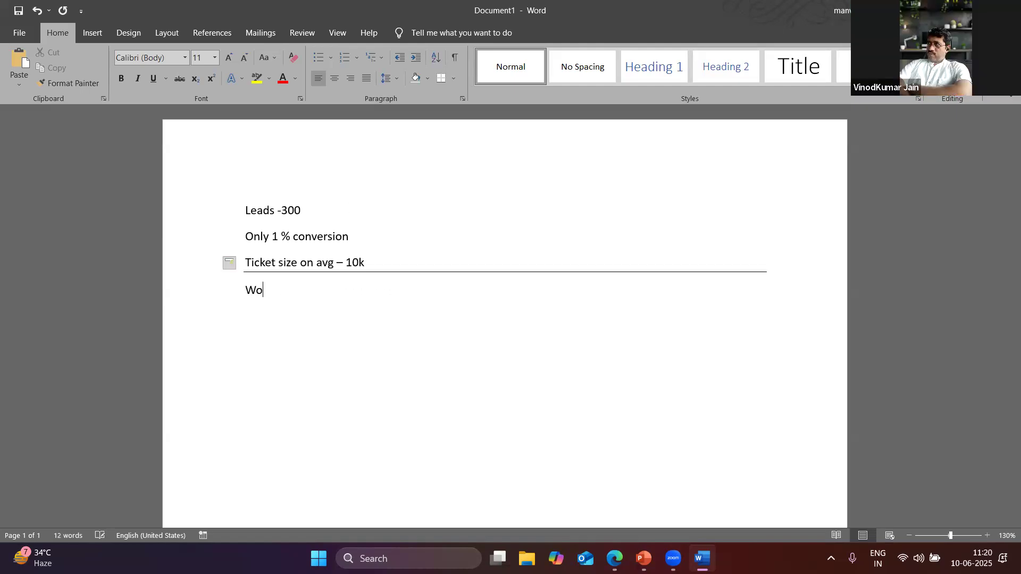
pyautogui.write('rking')
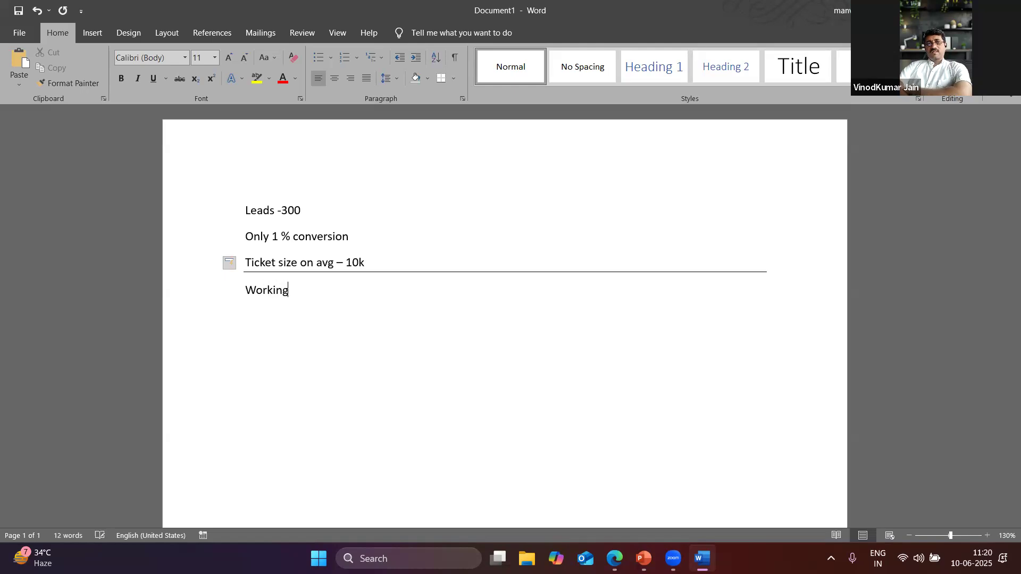
pyautogui.write(' from last 5 months')
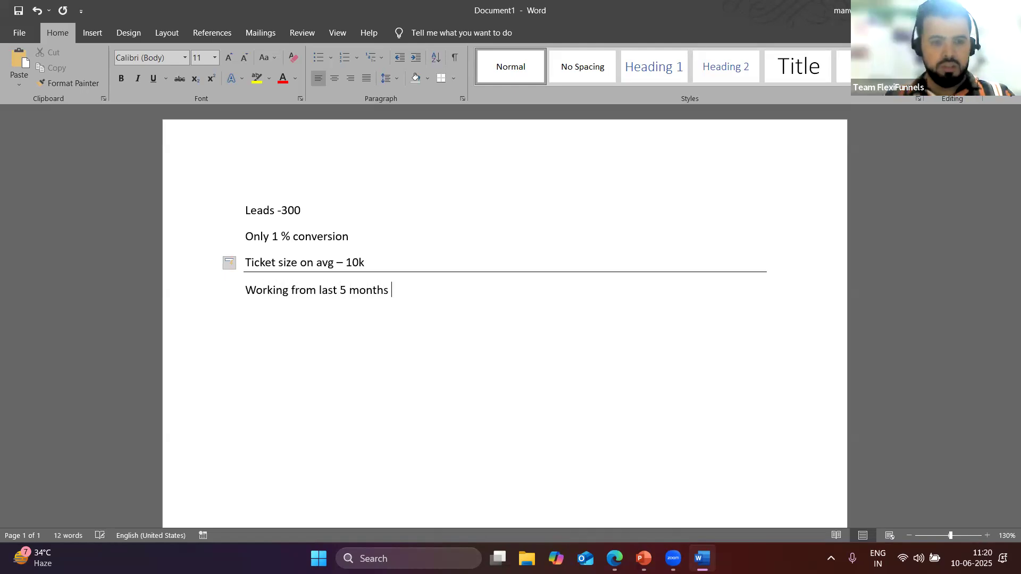
pyautogui.press('Return')
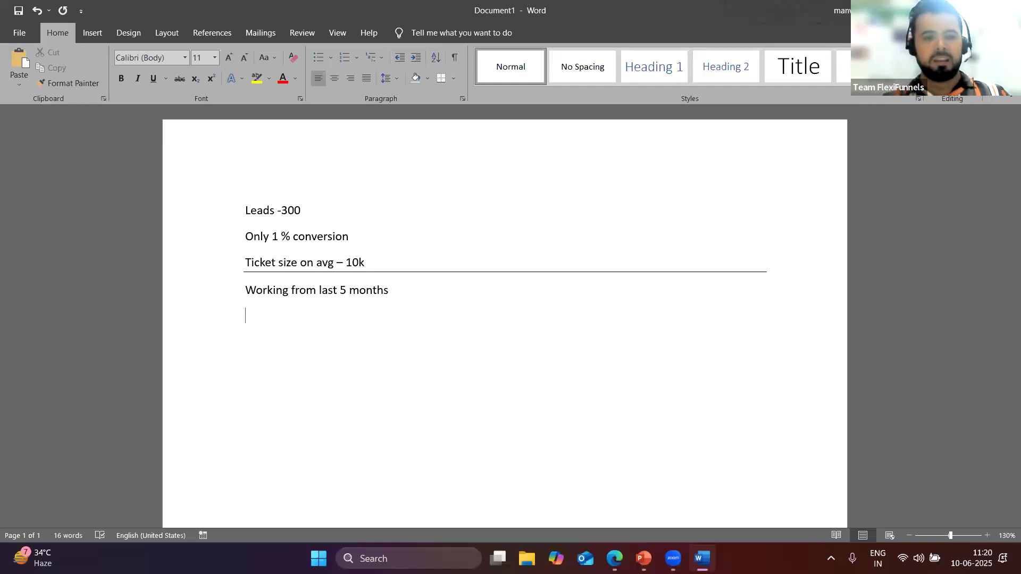
pyautogui.moveTo(378, 261); pyautogui.dragTo(234, 206)
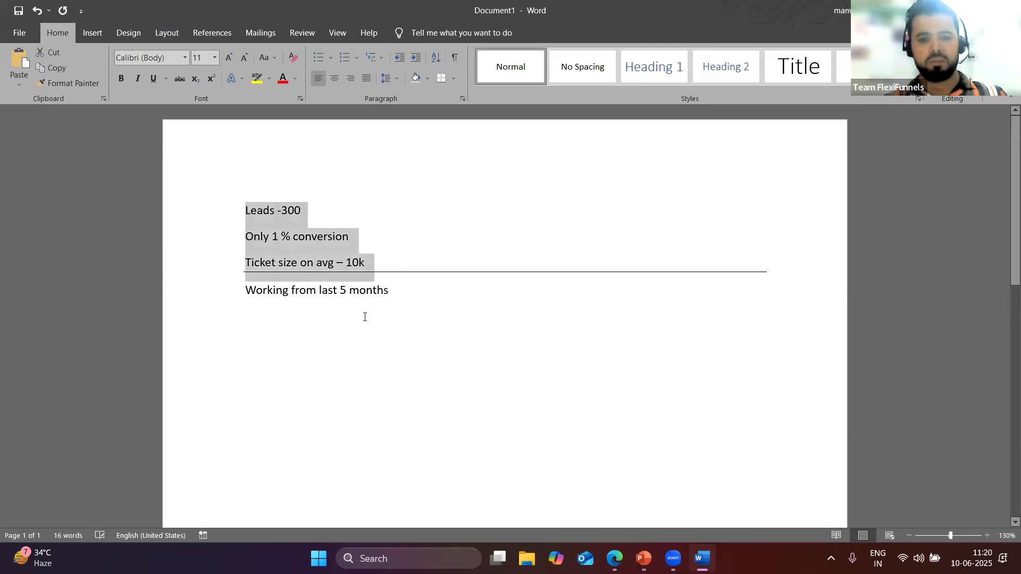
pyautogui.click(409, 292)
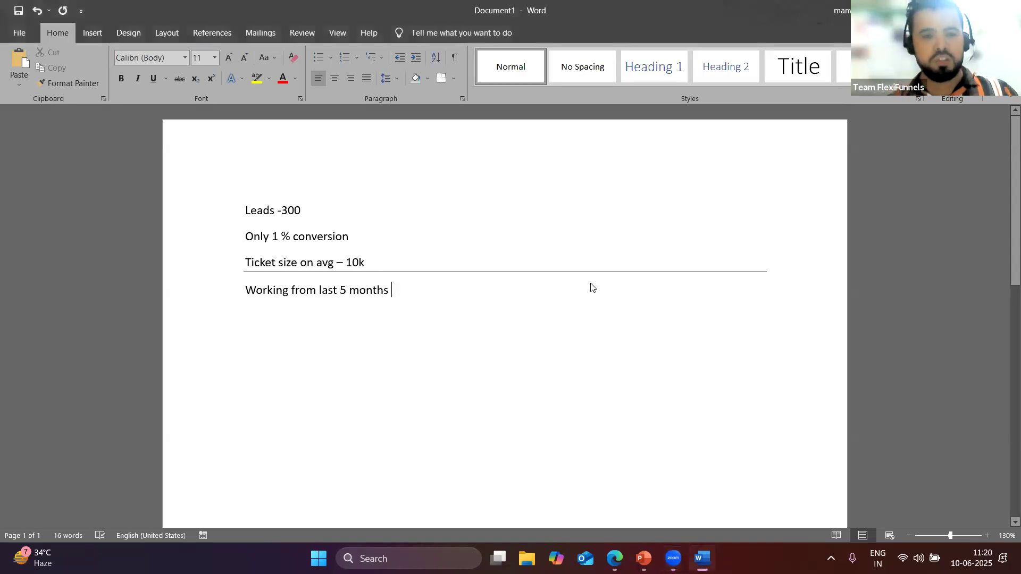
pyautogui.hotkey('alt', 'Tab')
# After glancing at the live sales page, return to Page Reports and open the Sales page for editing
pyautogui.click(671, 215)
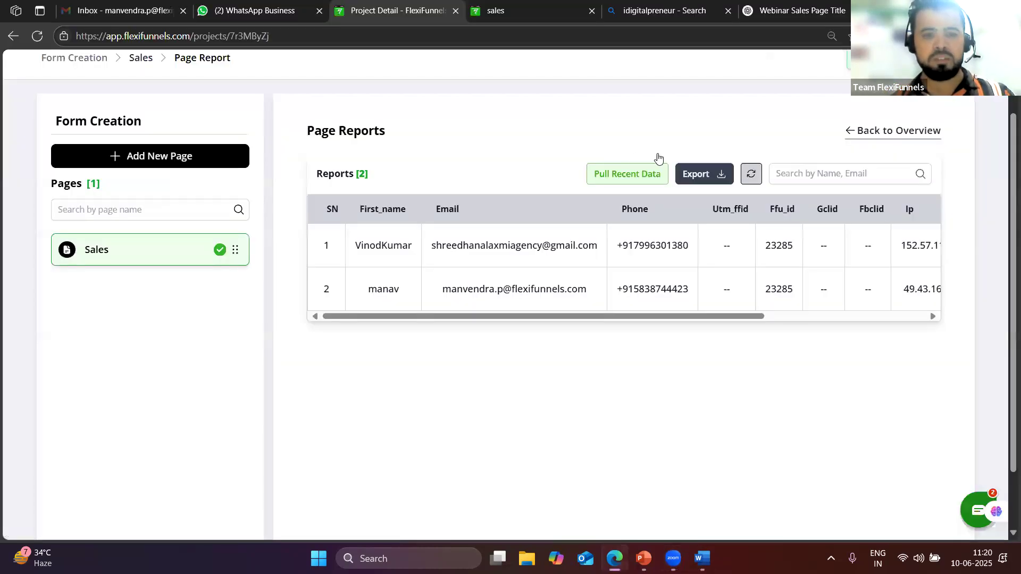
pyautogui.hotkey('alt', 'Tab')
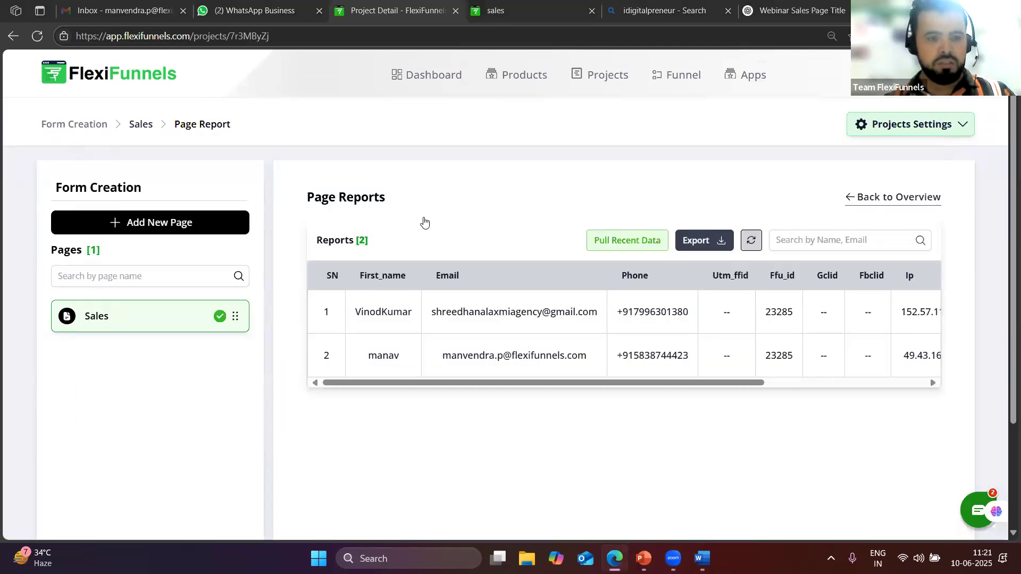
pyautogui.click(510, 11)
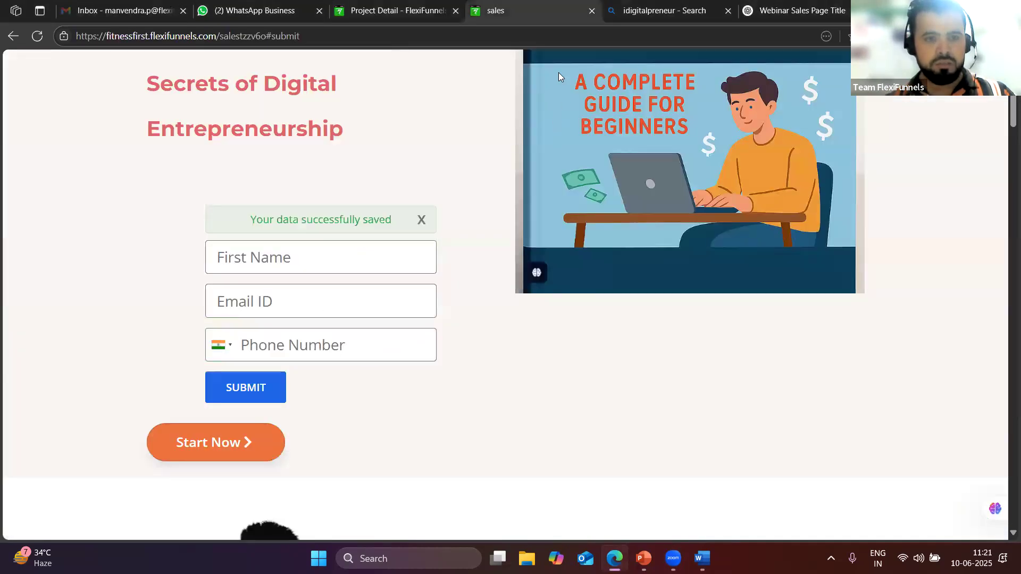
pyautogui.click(396, 10)
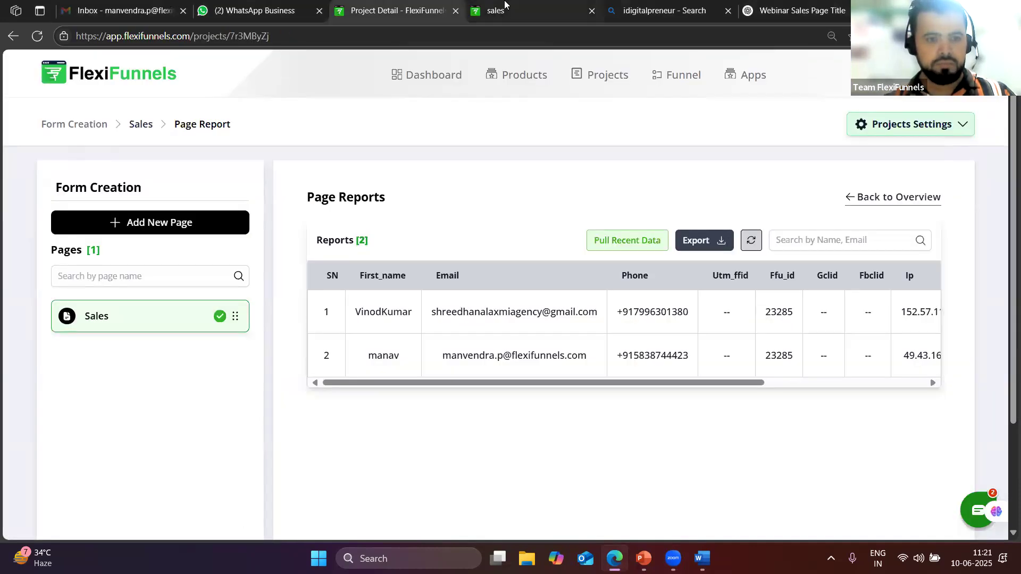
pyautogui.click(142, 322)
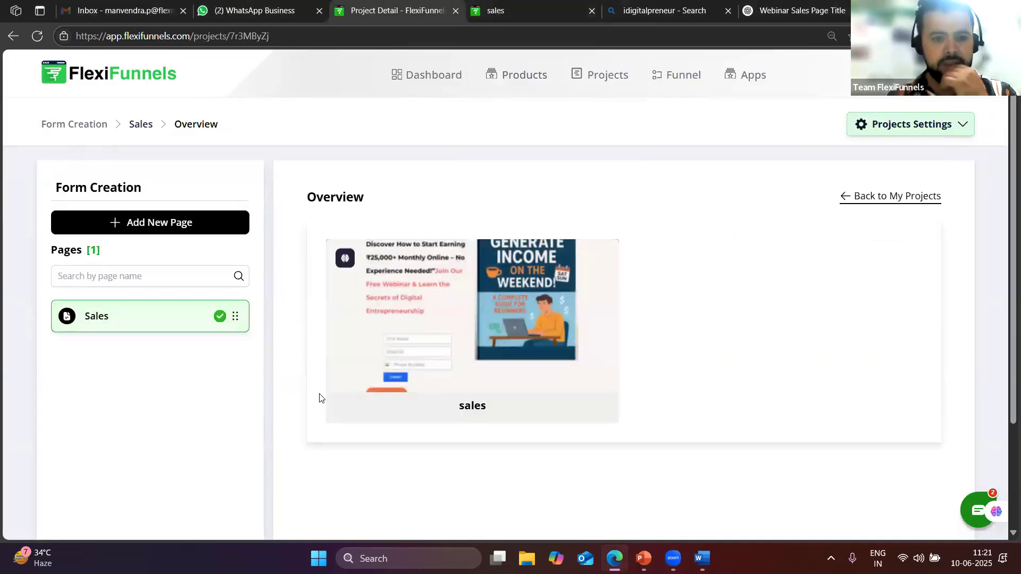
pyautogui.click(343, 409)
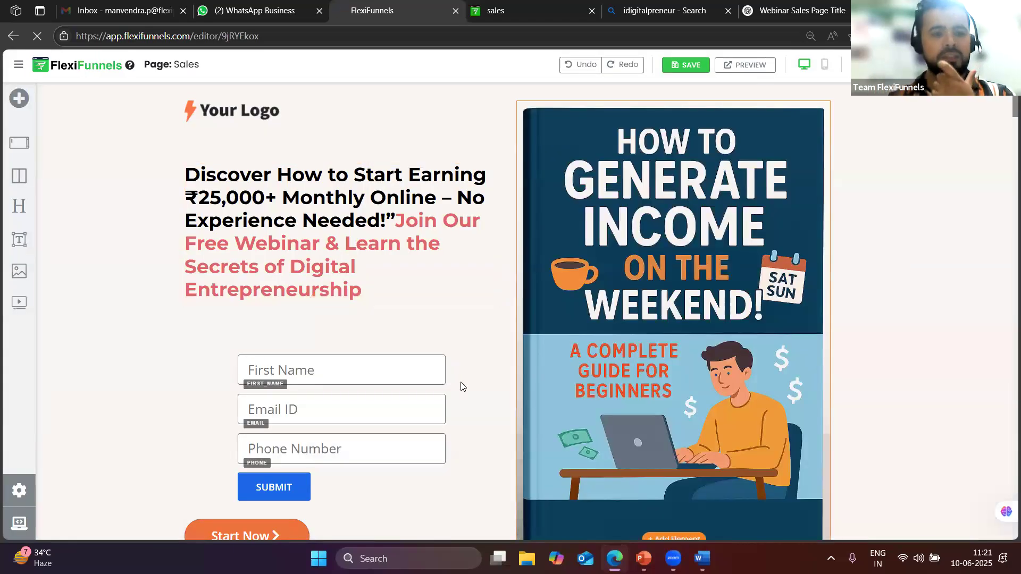
# Link the sign-up form, via its Advanced Settings, to ActiveCampaign's 'New user data' list and save
pyautogui.click(429, 384)
pyautogui.scroll(-1, 433, 375)
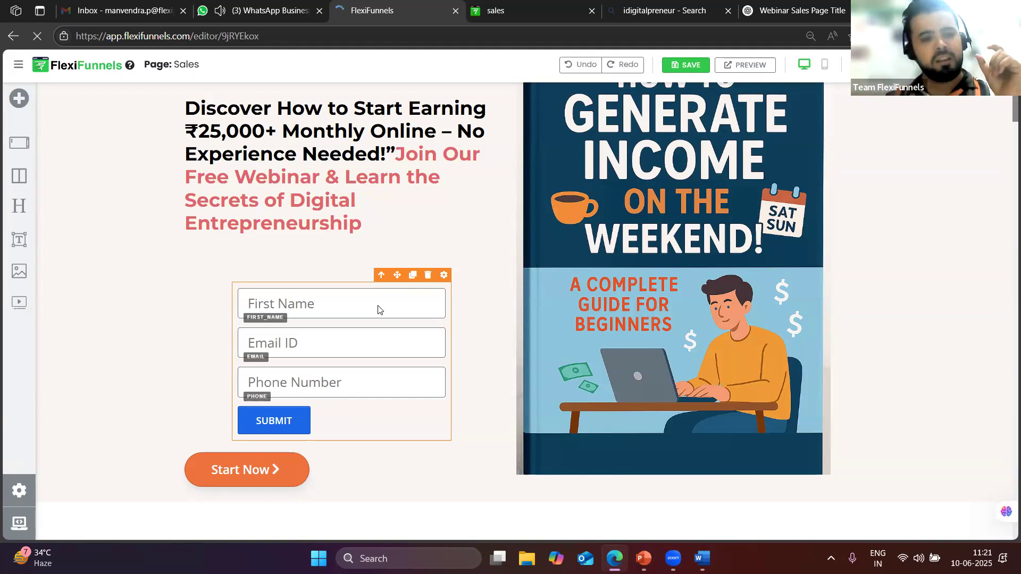
pyautogui.click(444, 275)
pyautogui.click(898, 128)
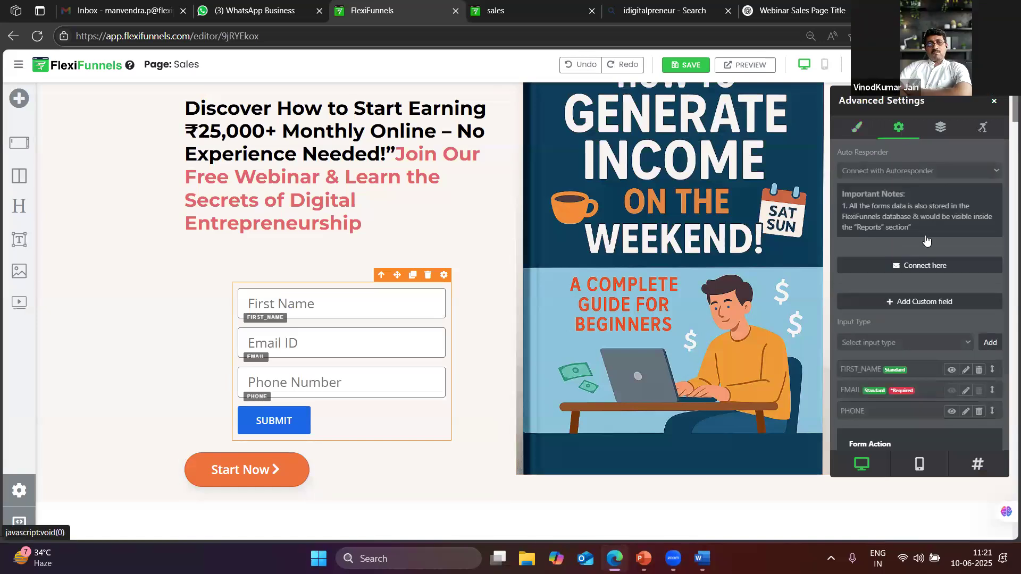
pyautogui.click(915, 266)
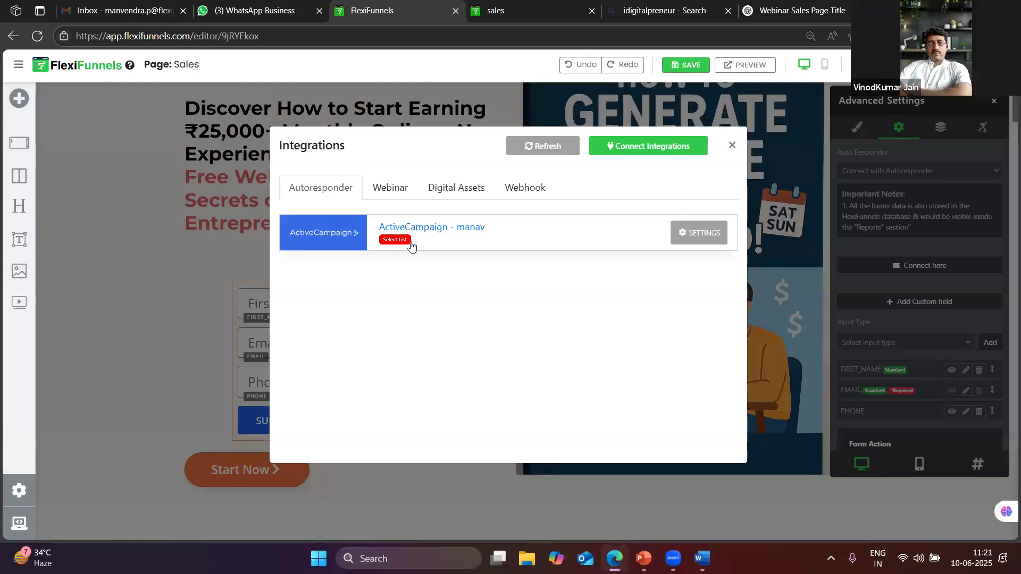
pyautogui.click(703, 232)
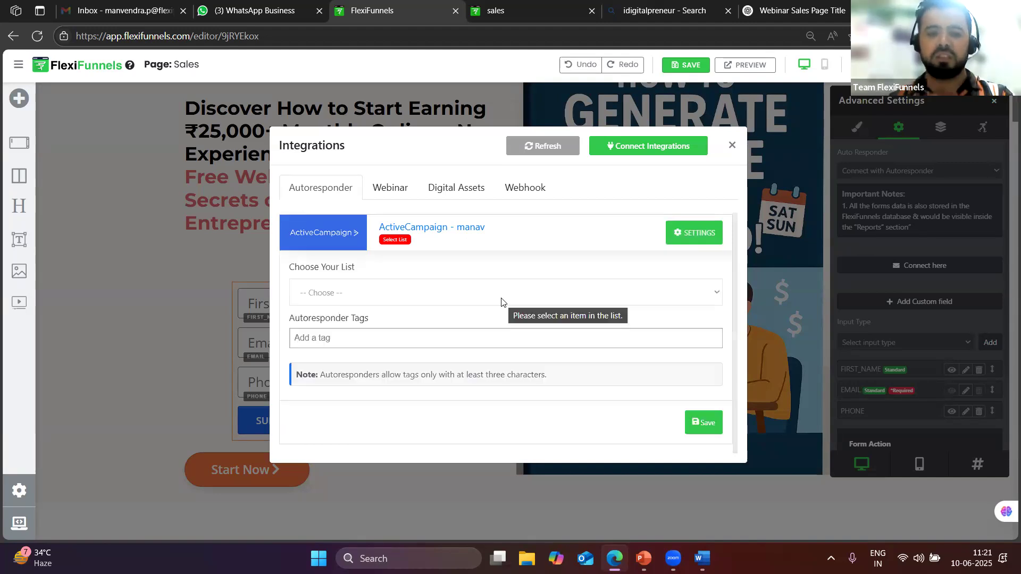
pyautogui.scroll(-1, 452, 361)
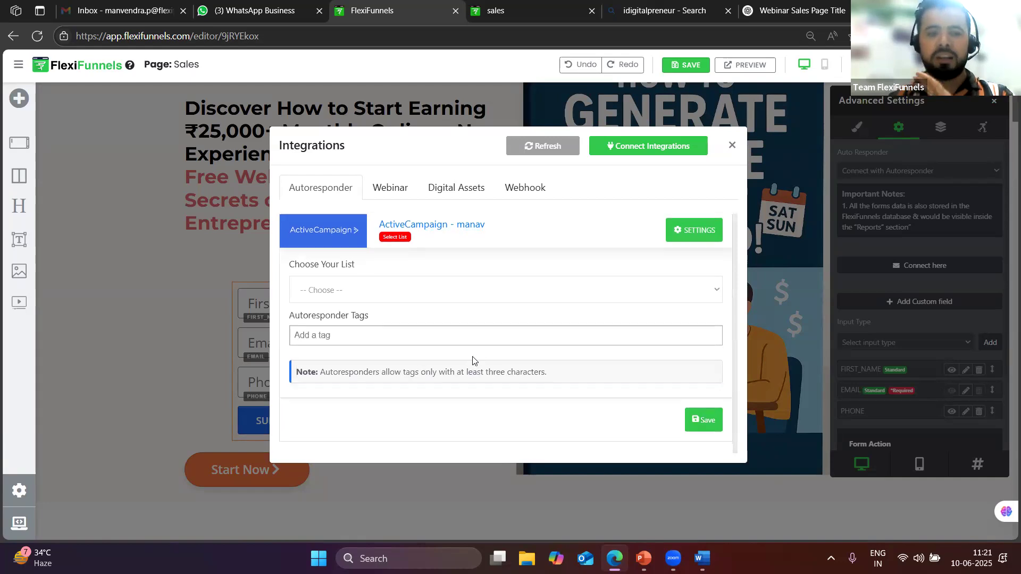
pyautogui.click(491, 290)
pyautogui.click(348, 348)
pyautogui.click(703, 415)
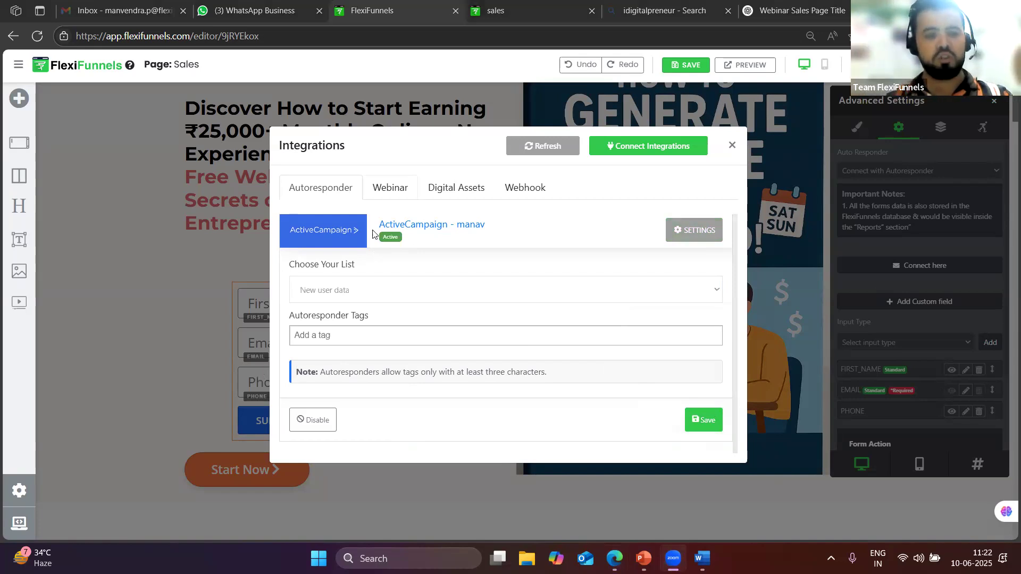
pyautogui.click(732, 145)
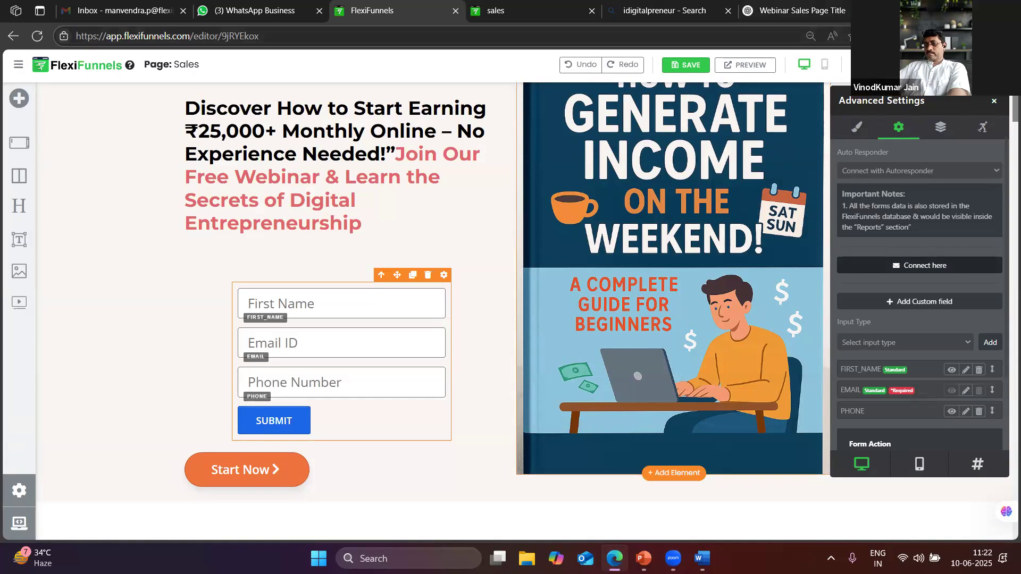
pyautogui.click(995, 102)
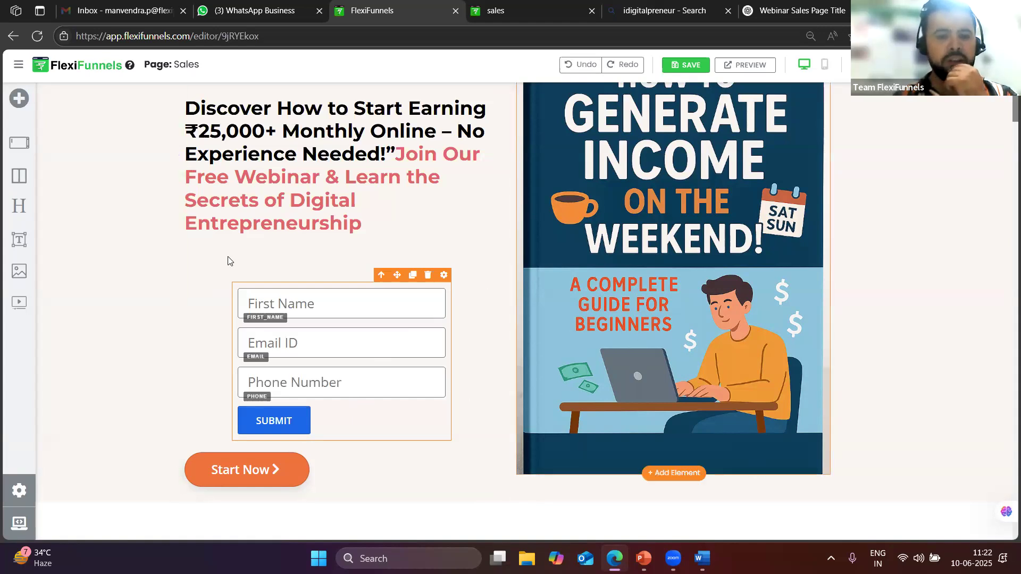
# Drag a Social Link Block from Components > Elements to just below the book cover image
pyautogui.click(18, 100)
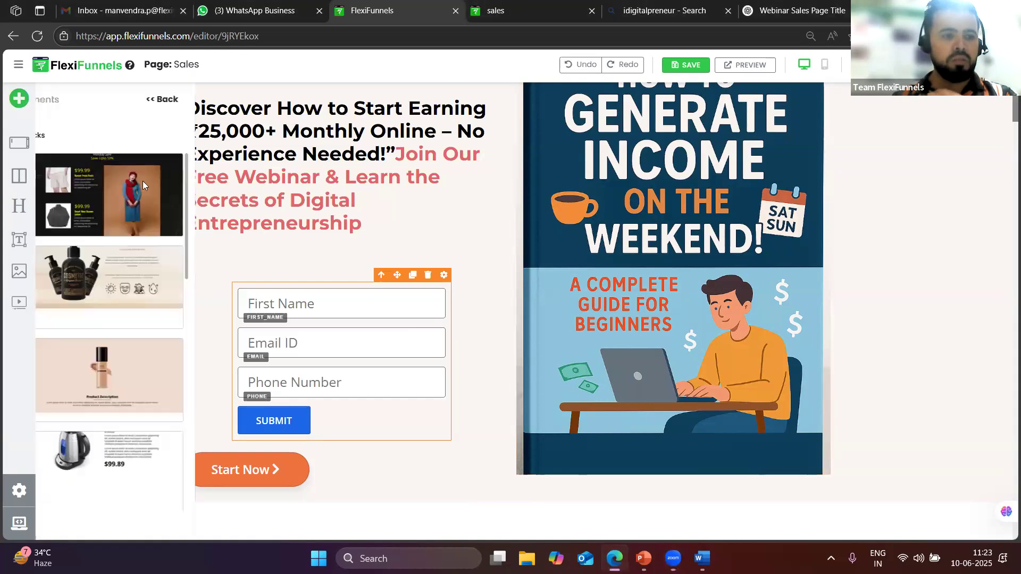
pyautogui.click(158, 104)
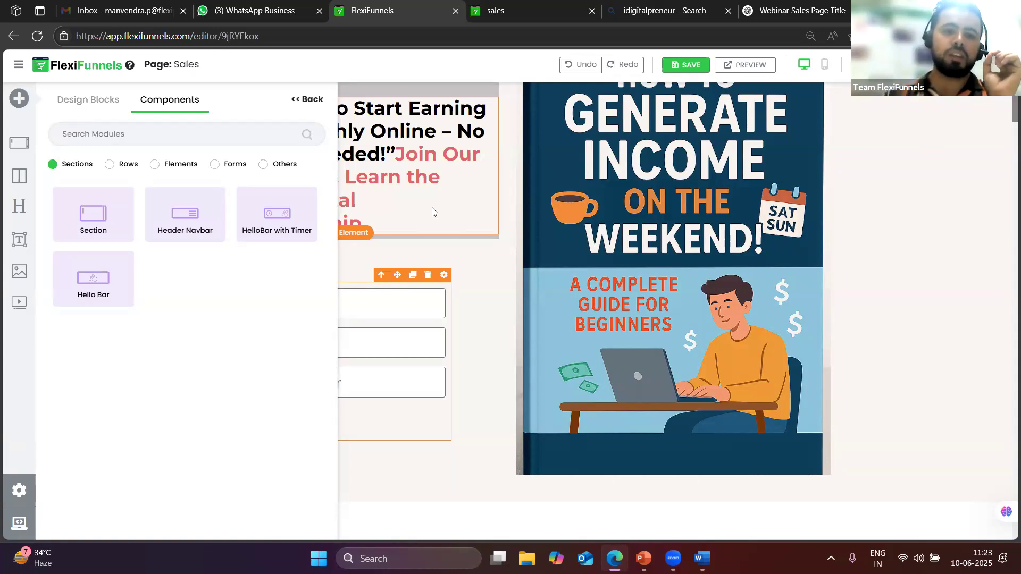
pyautogui.click(227, 168)
pyautogui.click(163, 164)
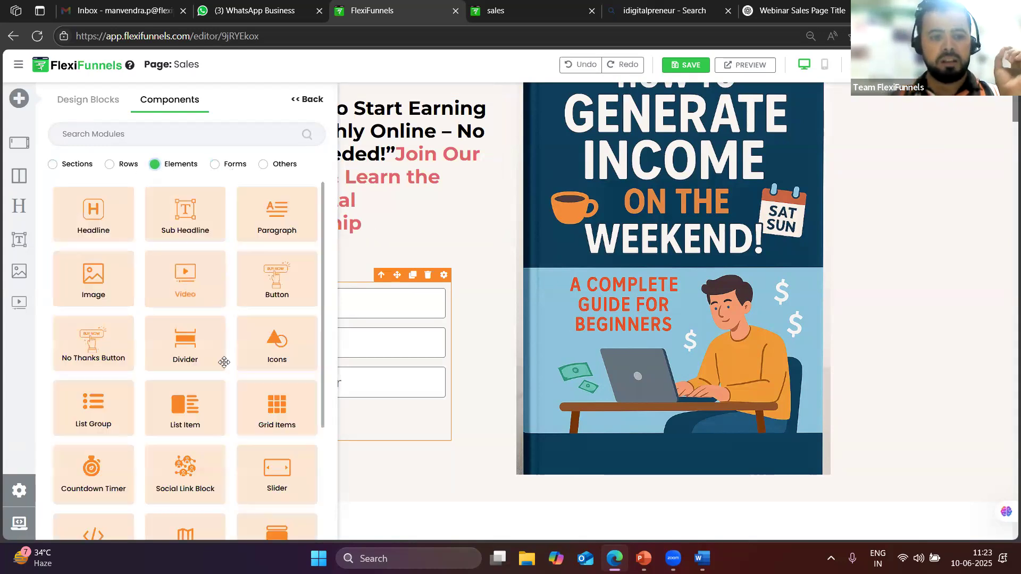
pyautogui.scroll(-3, 242, 343)
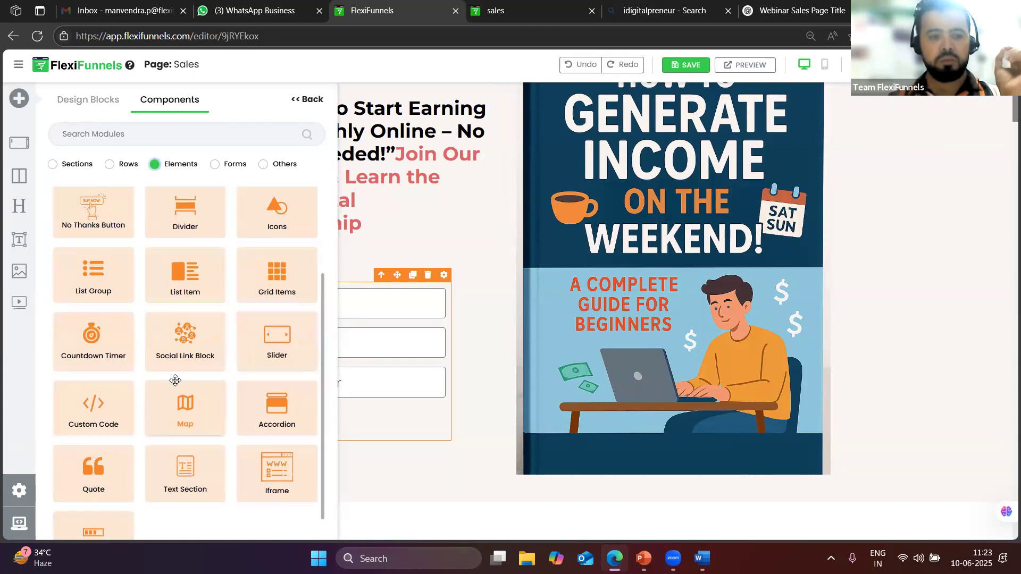
pyautogui.moveTo(174, 338); pyautogui.dragTo(524, 492)
pyautogui.scroll(-4, 805, 364)
# Replace the social block's Facebook, Twitter and LinkedIn icons with a single WhatsApp icon
pyautogui.click(694, 298)
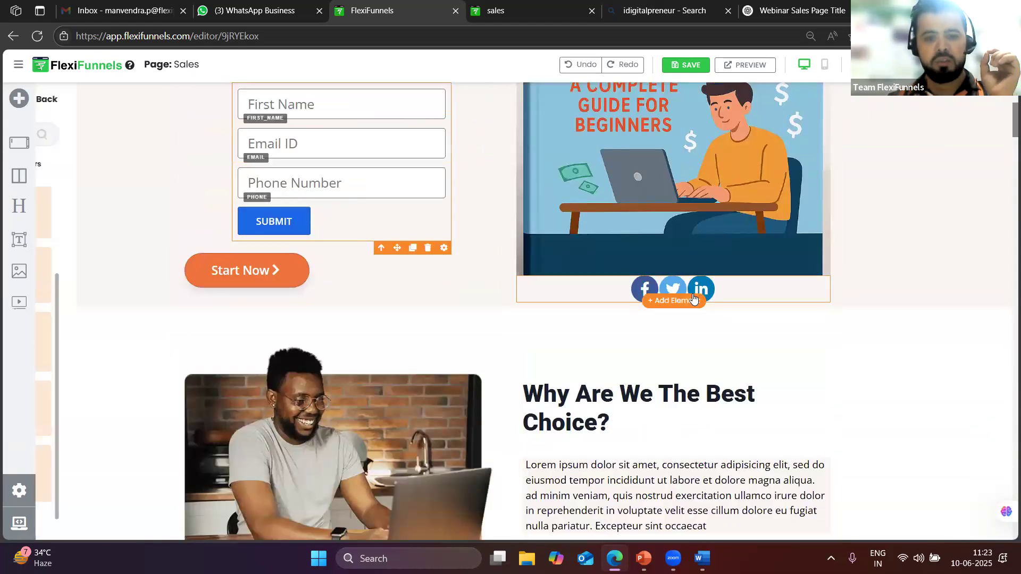
pyautogui.click(833, 271)
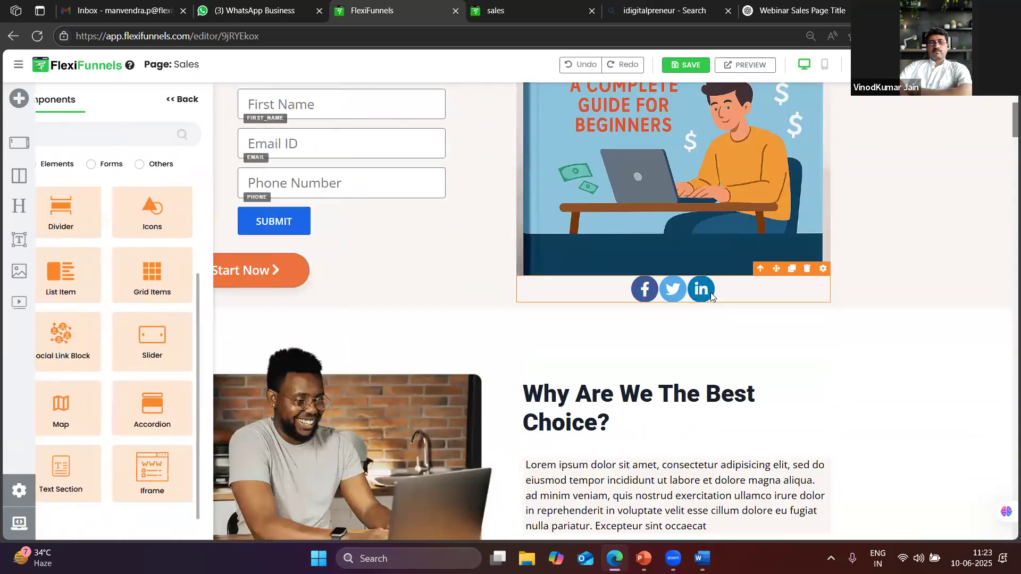
pyautogui.click(822, 269)
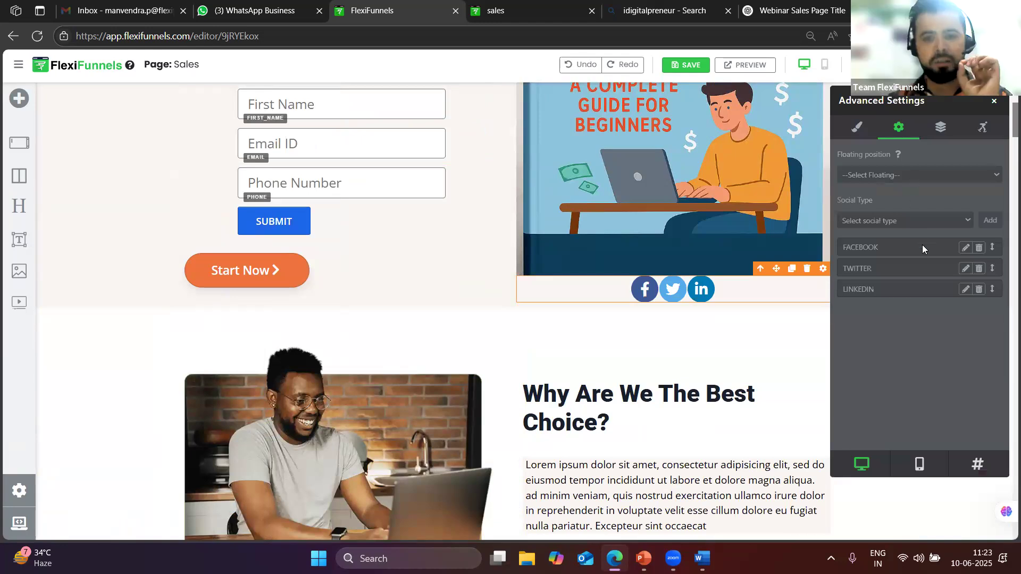
pyautogui.click(904, 221)
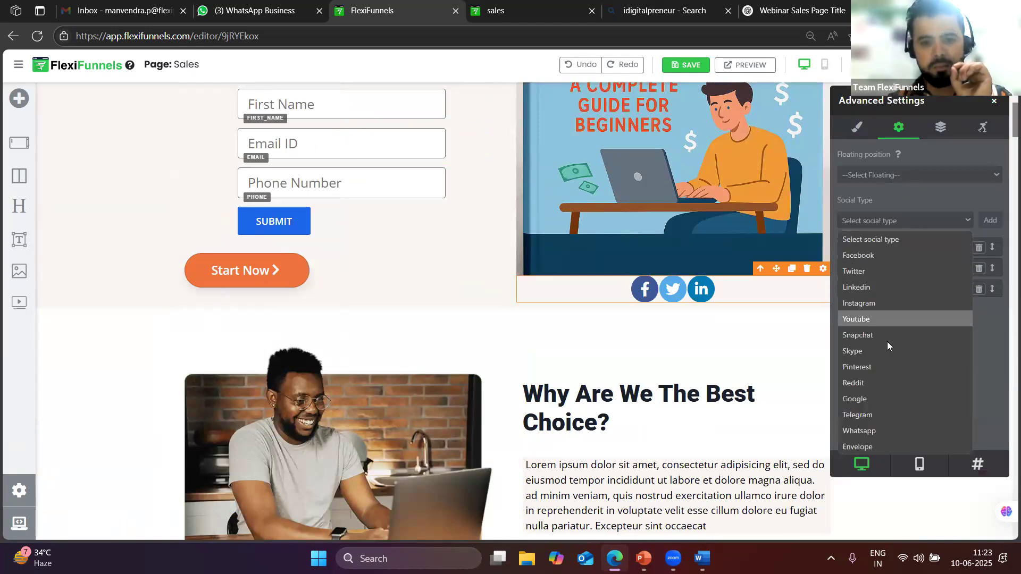
pyautogui.click(872, 431)
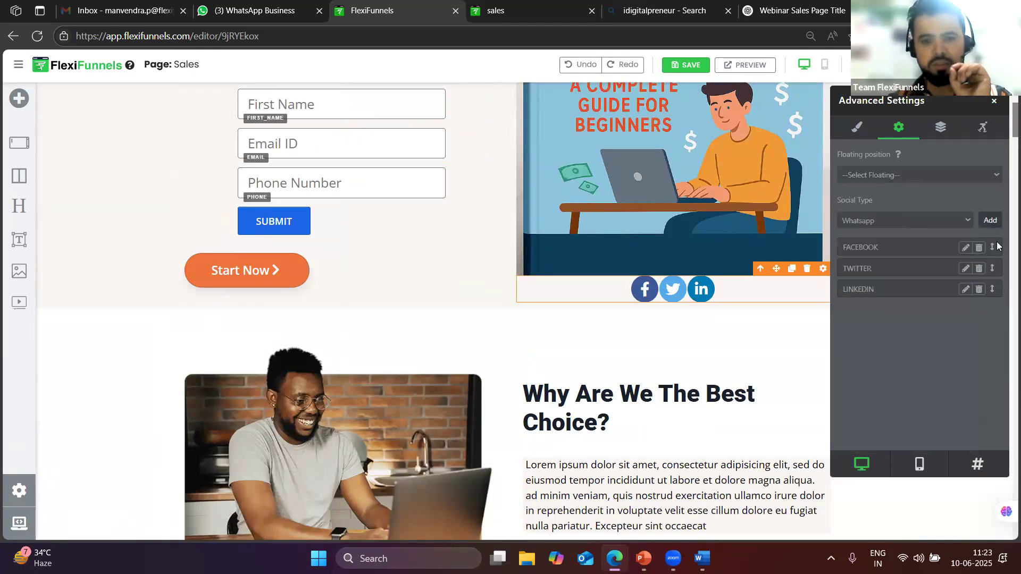
pyautogui.click(979, 290)
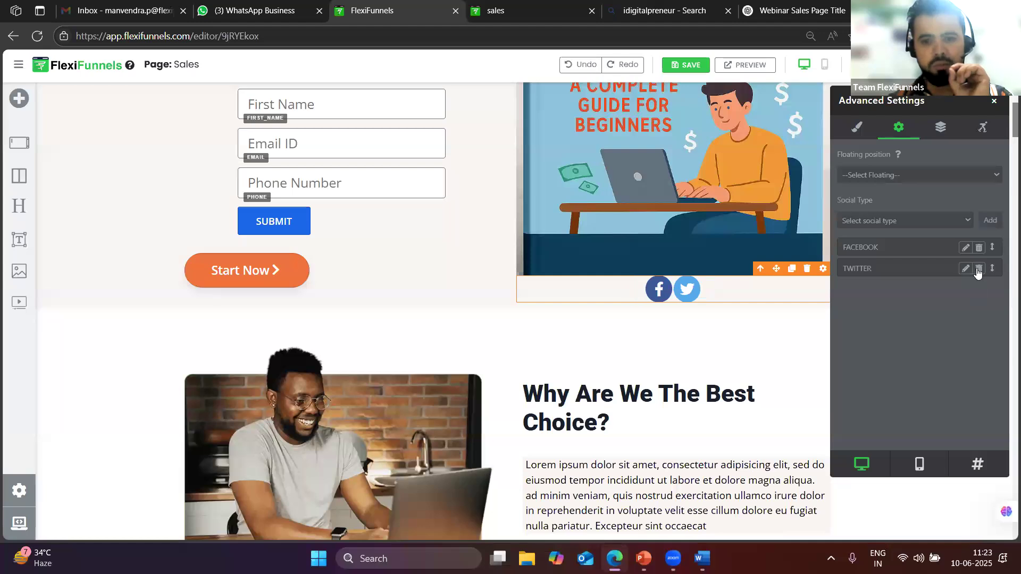
pyautogui.click(978, 268)
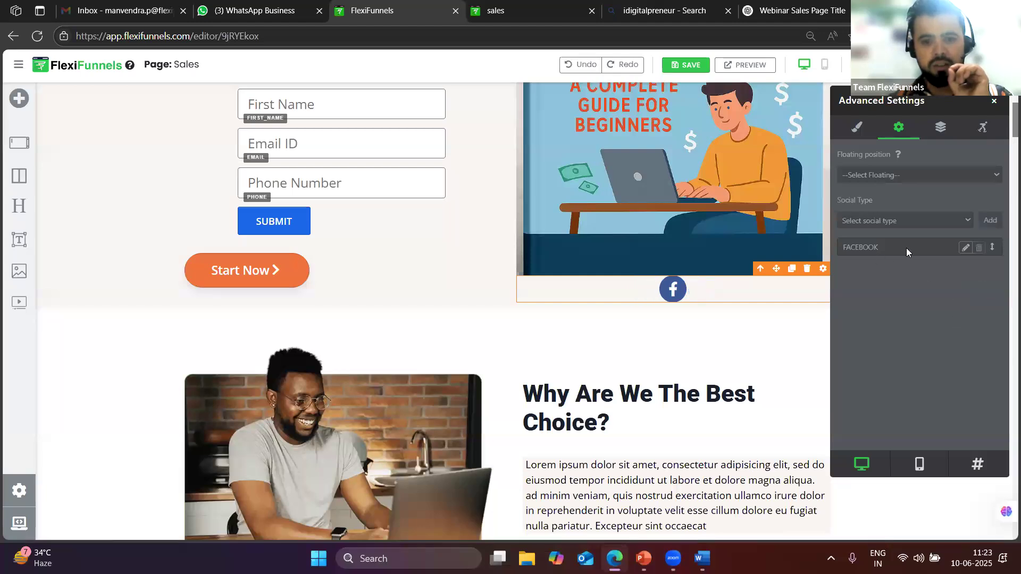
pyautogui.click(904, 219)
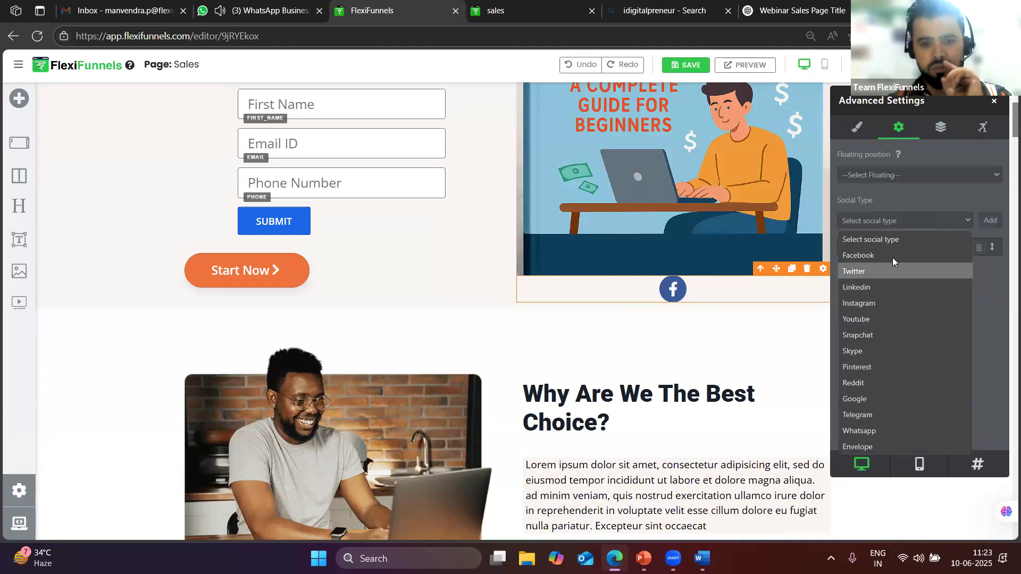
pyautogui.click(882, 430)
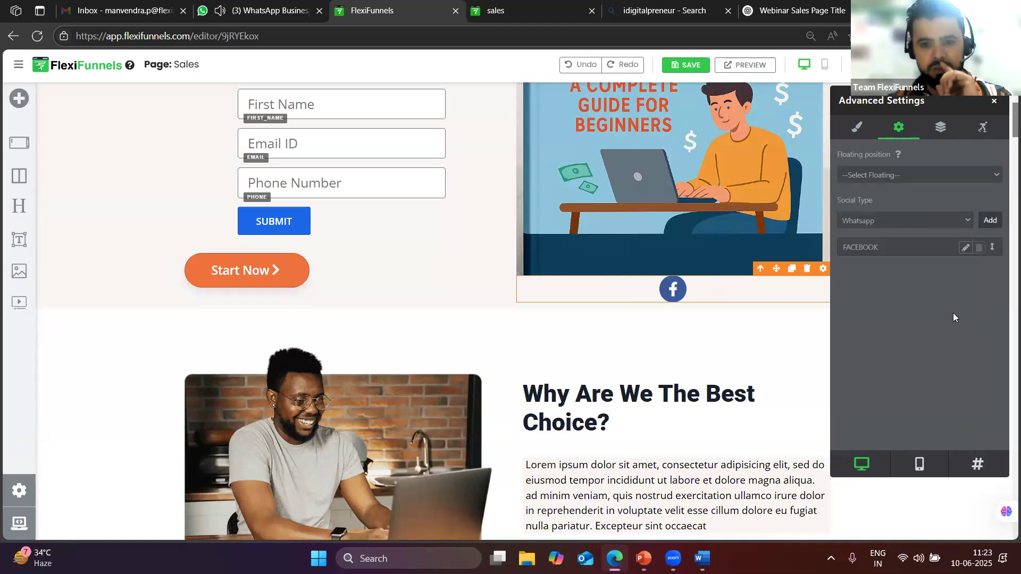
pyautogui.click(984, 234)
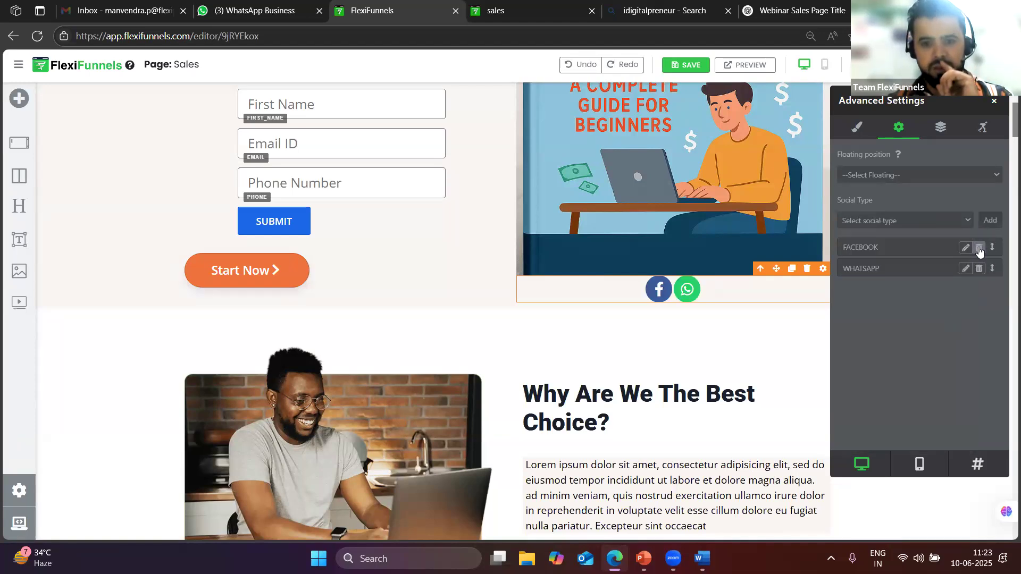
pyautogui.click(979, 247)
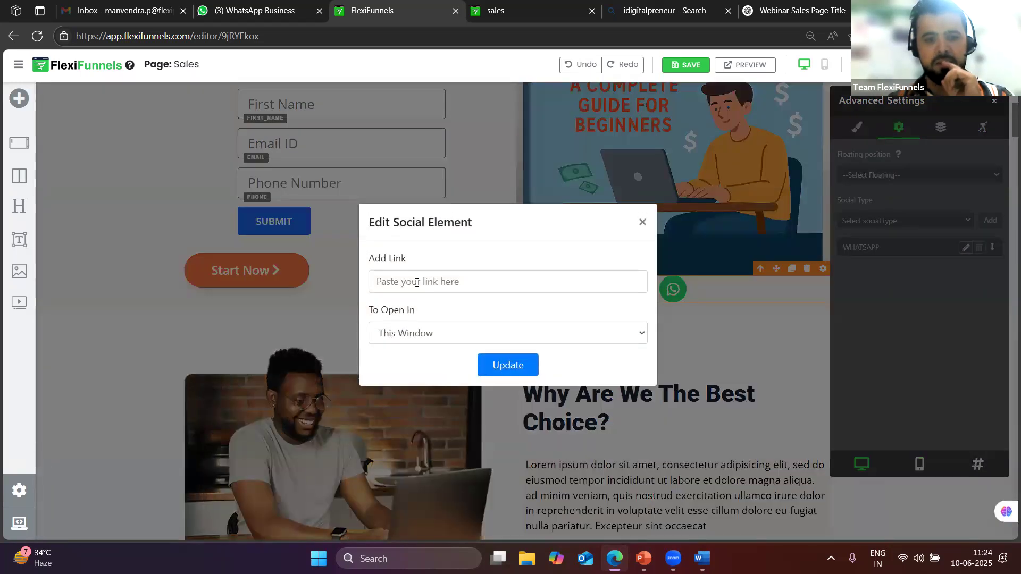
# Leave the WhatsApp link unchanged, close the settings, and delete the social block under the book image
pyautogui.click(416, 281)
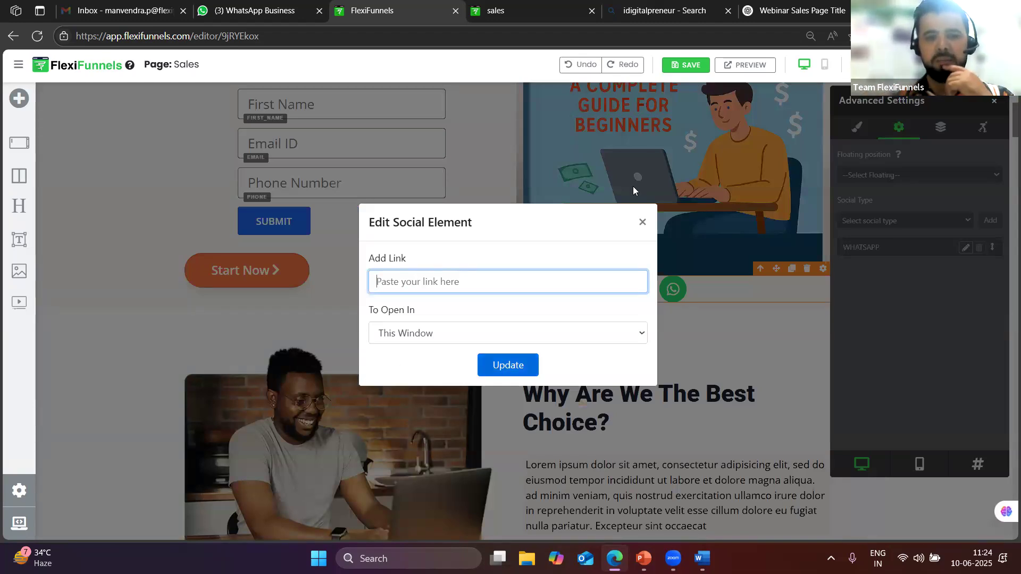
pyautogui.click(642, 222)
pyautogui.click(993, 100)
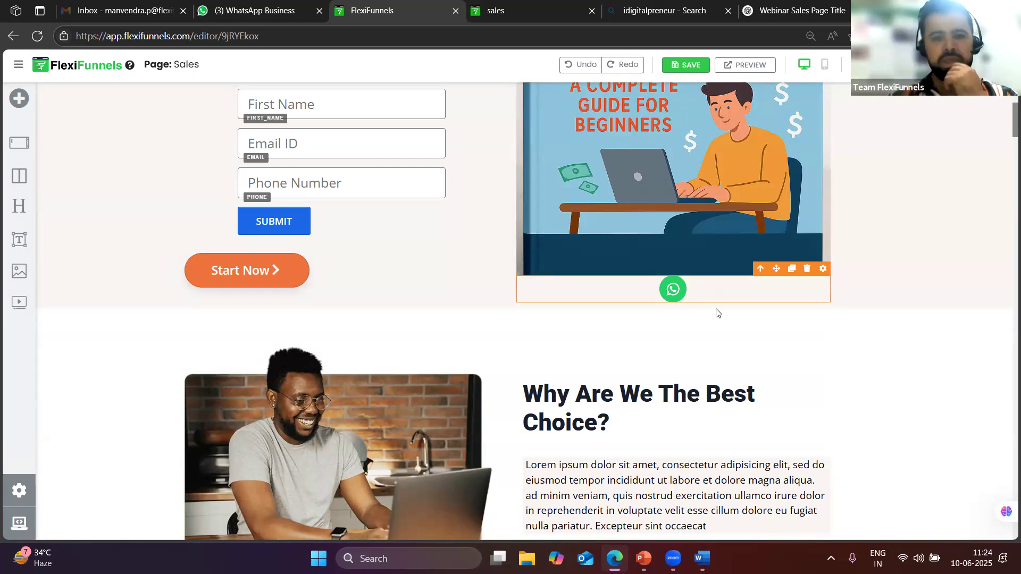
pyautogui.scroll(-2, 716, 313)
pyautogui.scroll(2, 744, 266)
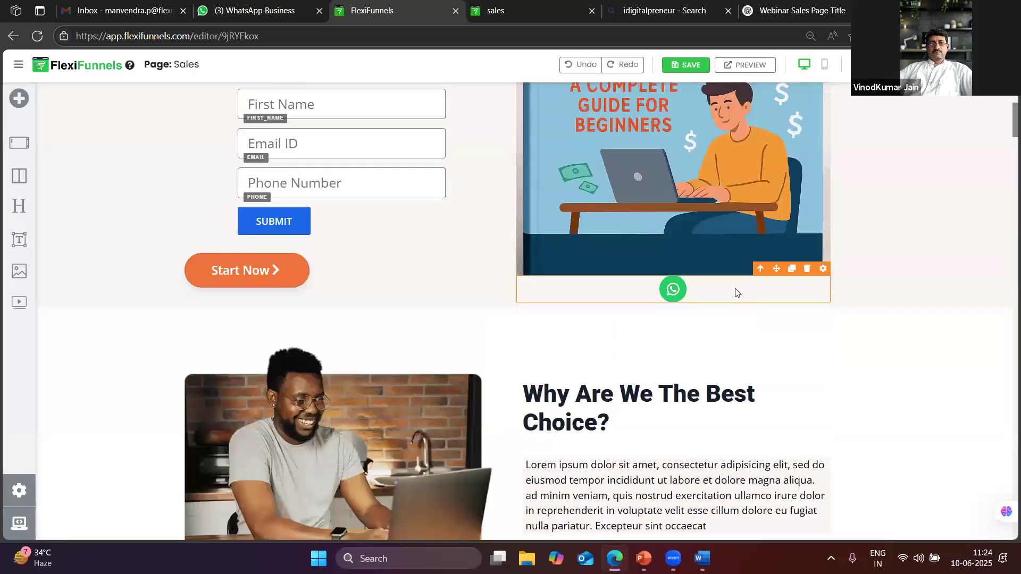
pyautogui.click(807, 268)
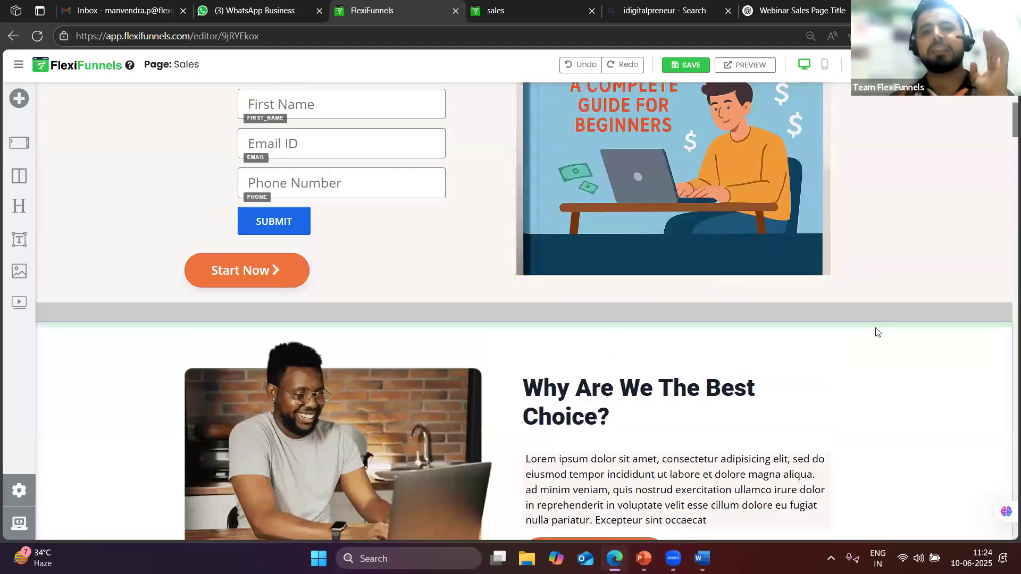
# Review the Sales page layout, then use the back-to-project link, triggering the Leave site warning
pyautogui.scroll(5, 973, 343)
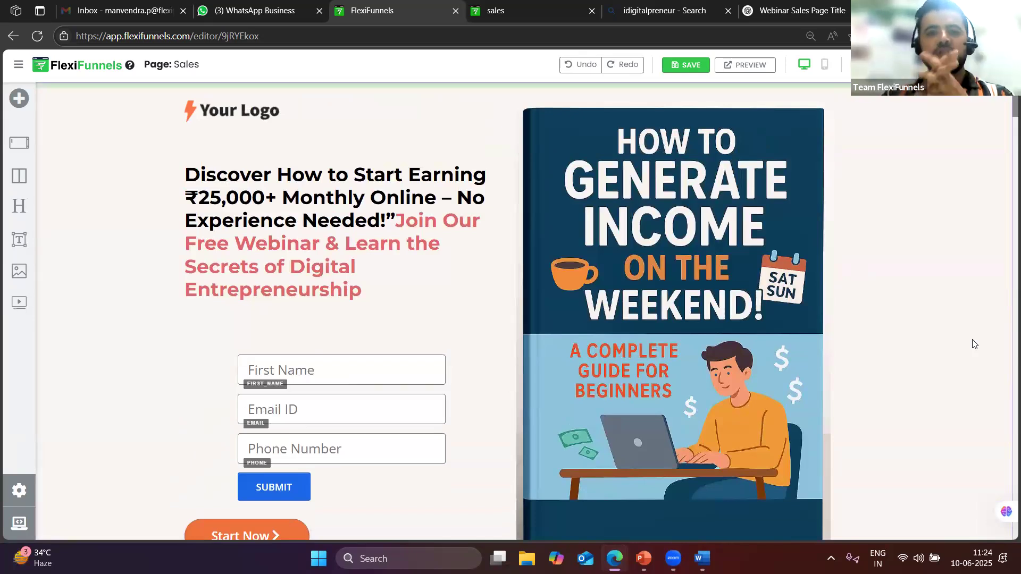
pyautogui.scroll(-1, 633, 246)
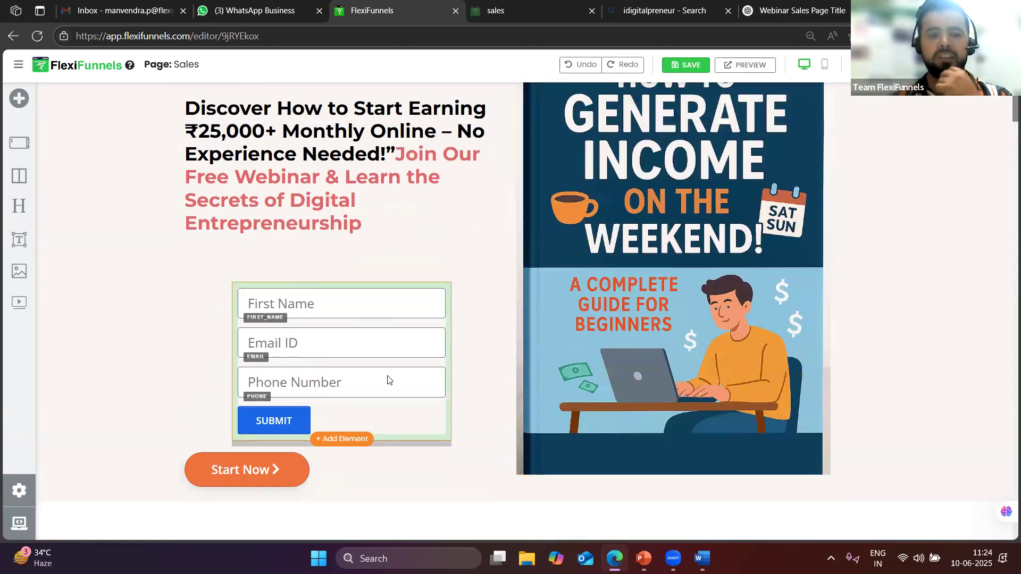
pyautogui.scroll(-2, 744, 339)
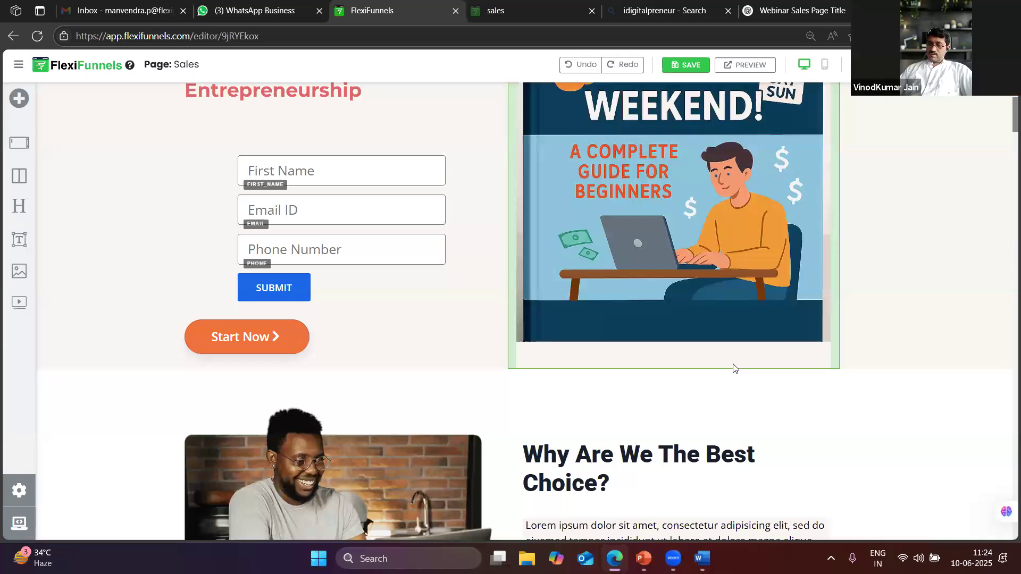
pyautogui.scroll(3, 695, 315)
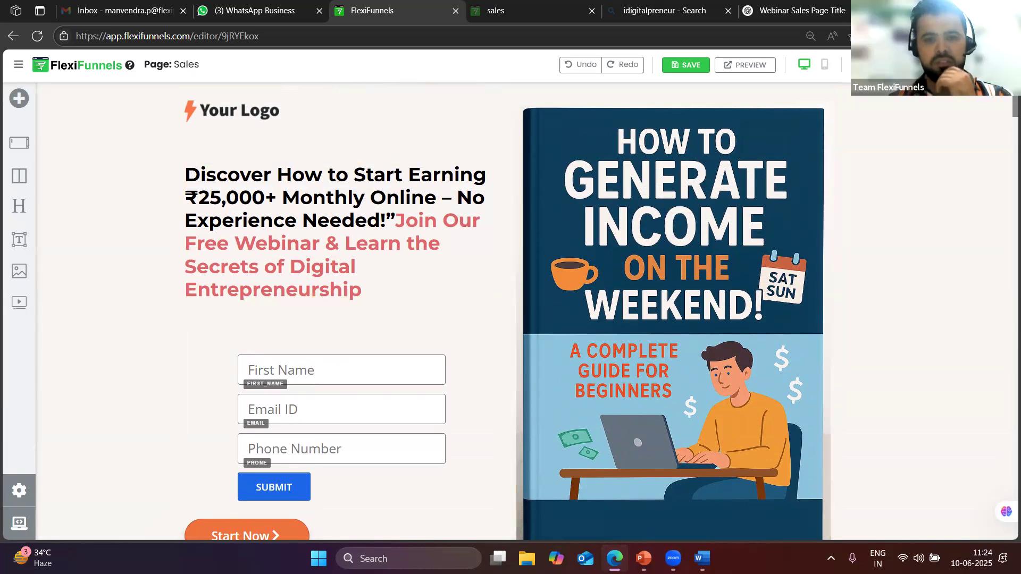
pyautogui.click(77, 64)
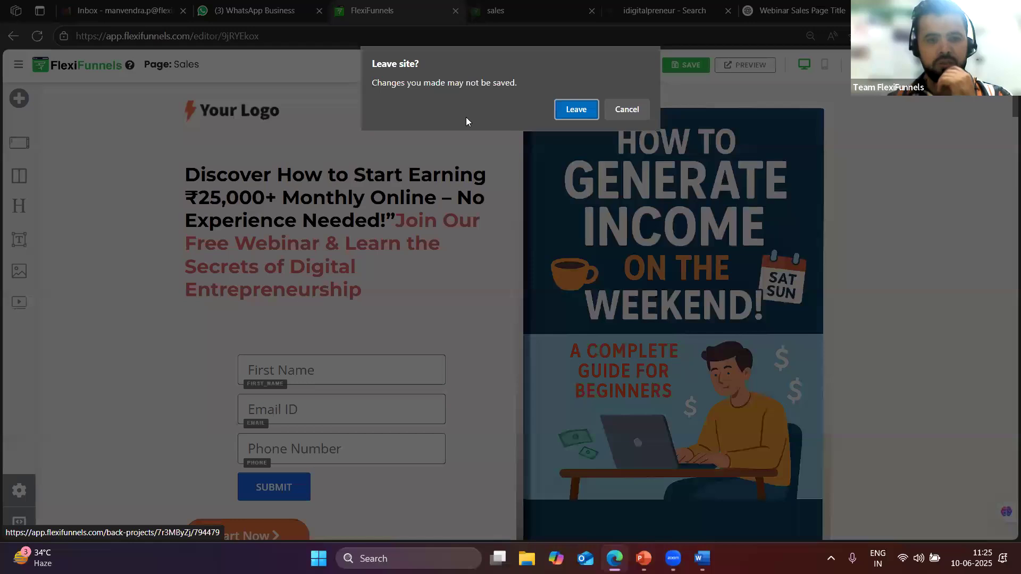
# Leave the editor without saving and return to the Form Creation project overview
pyautogui.press('Return')
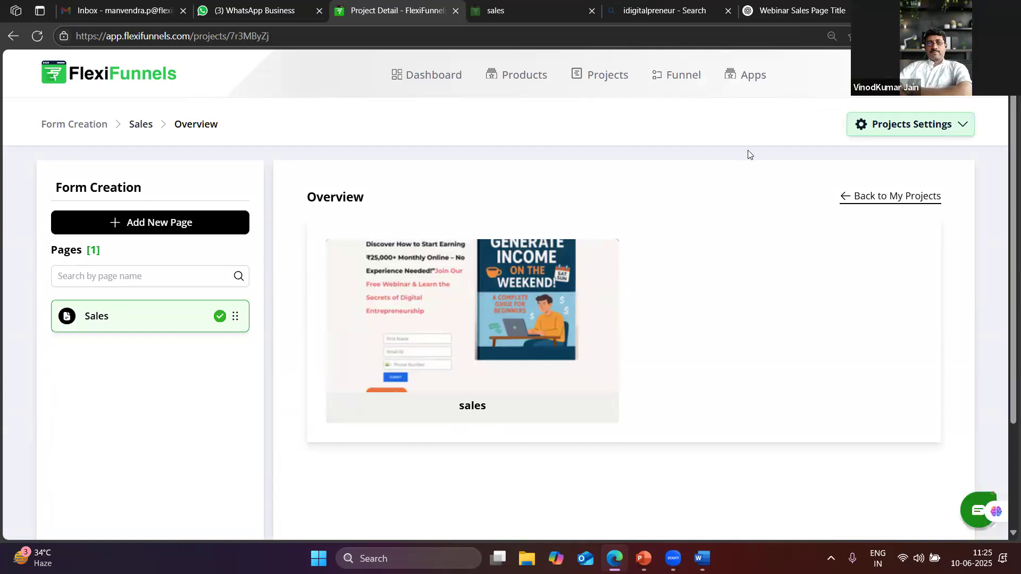
pyautogui.hotkey('ctrl', '9')
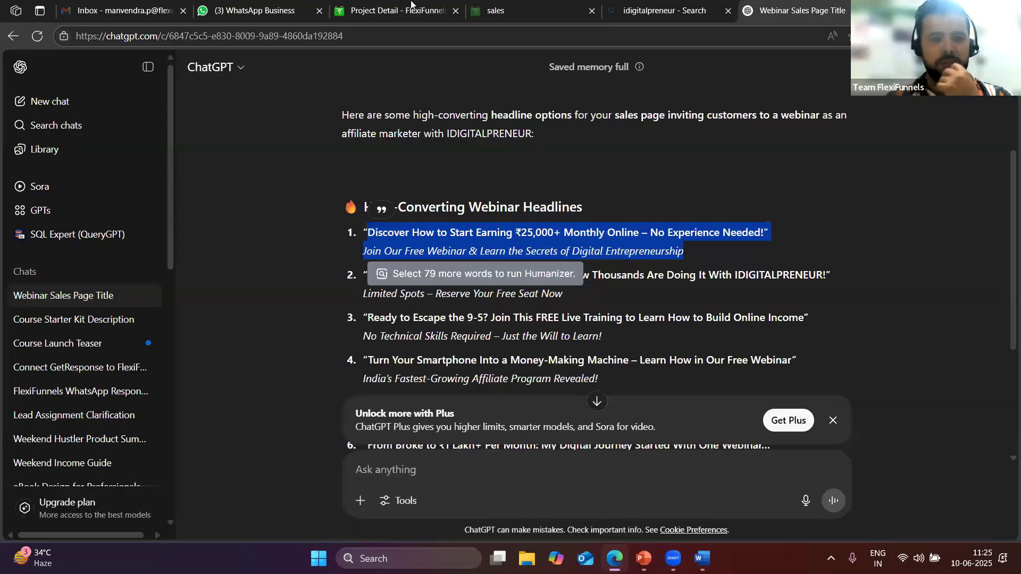
pyautogui.click(396, 16)
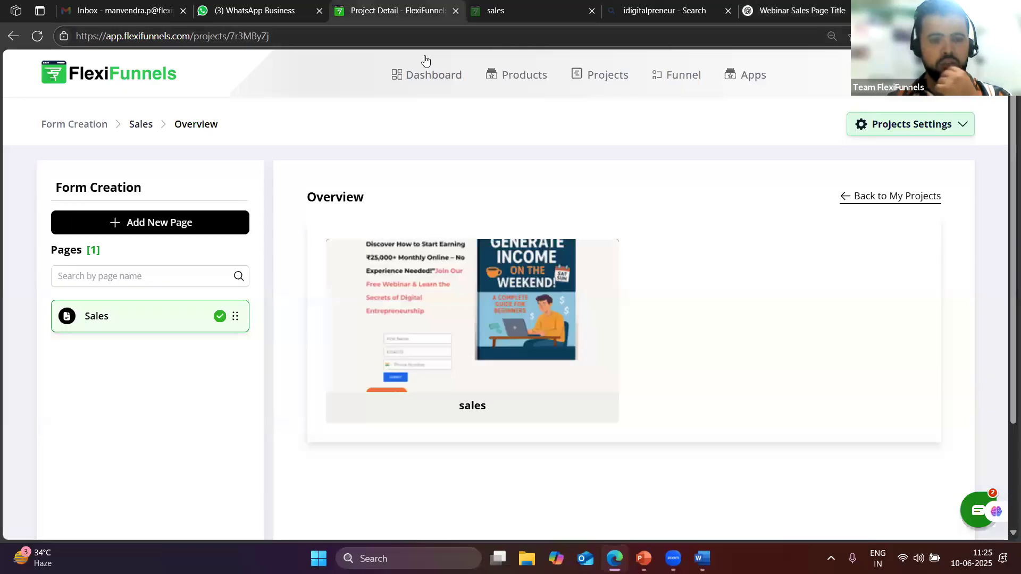
# Close the idigitalpreneur Bing search tab and open a fresh new browser tab
pyautogui.click(686, 9)
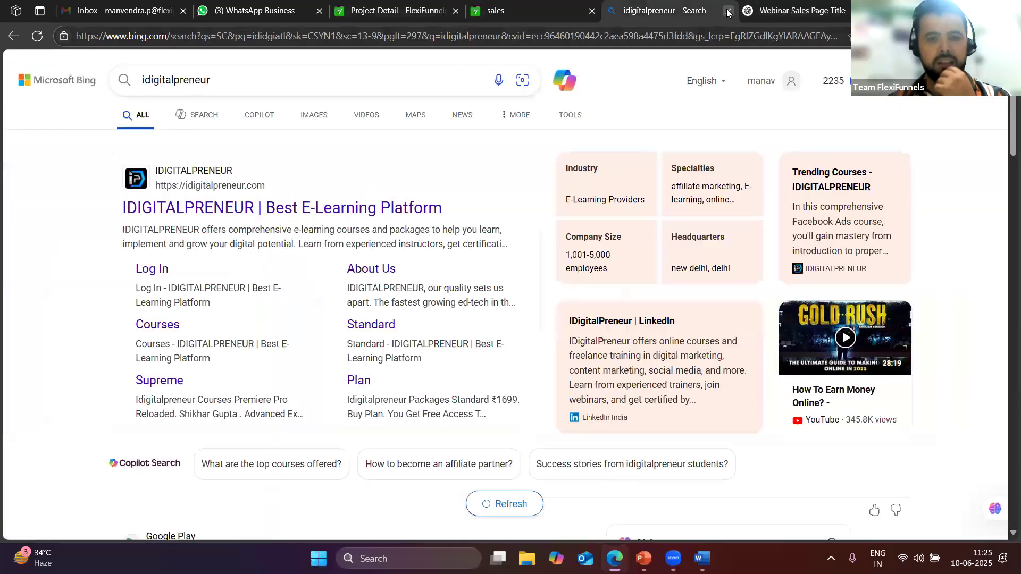
pyautogui.hotkey('ctrl', '9')
pyautogui.click(727, 10)
pyautogui.click(757, 9)
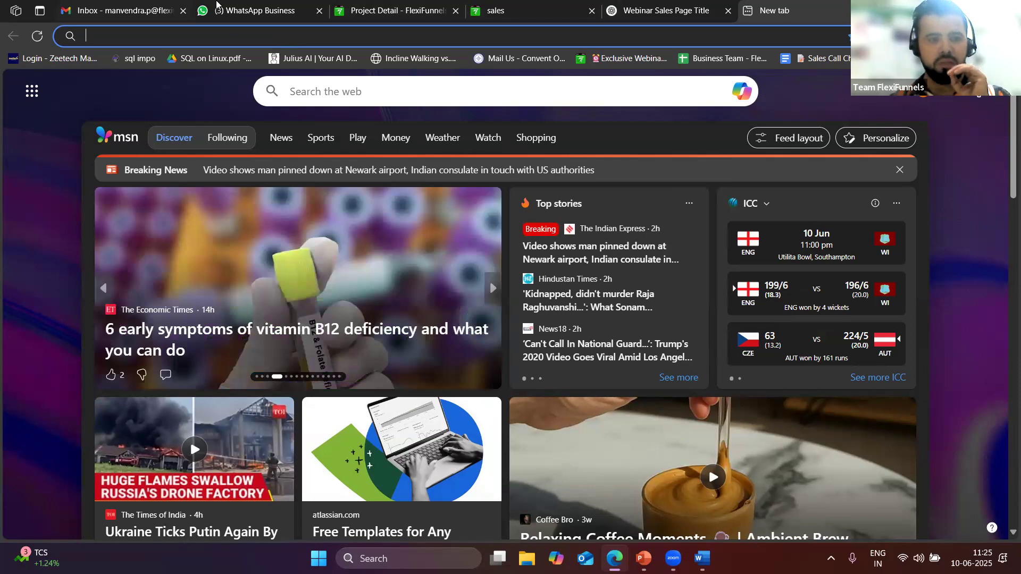
# Find the contact's WhatsApp chat and open its 7 Days Business Launch docs.google.com link
pyautogui.hotkey('ctrl', '2')
pyautogui.scroll(-10, 169, 429)
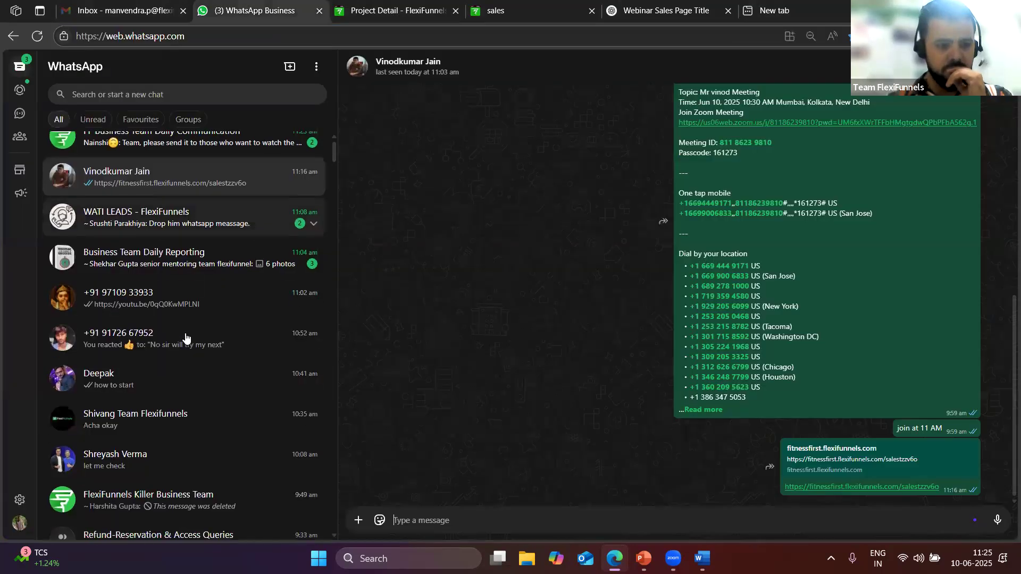
pyautogui.scroll(-5, 169, 430)
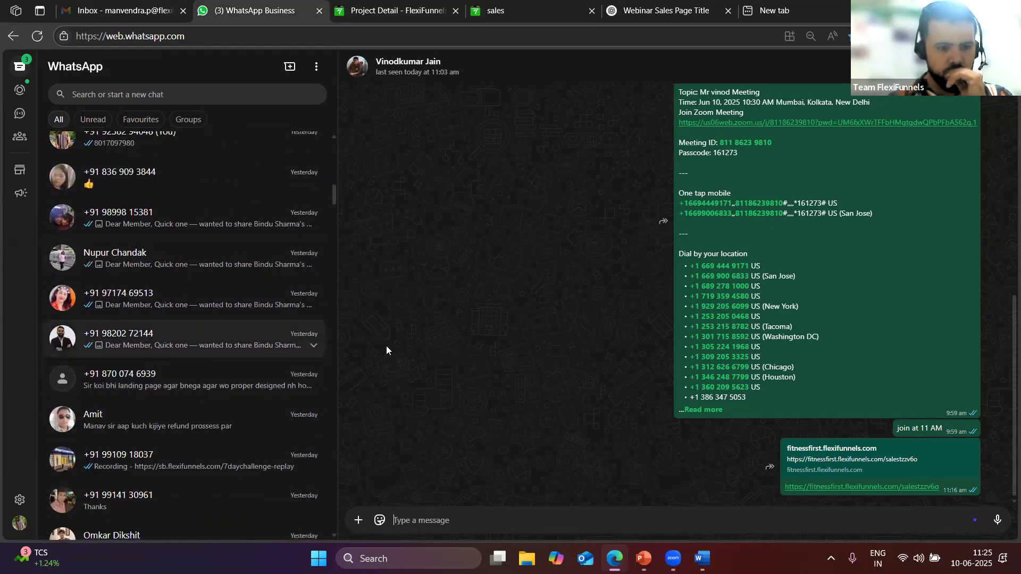
pyautogui.scroll(6, 725, 429)
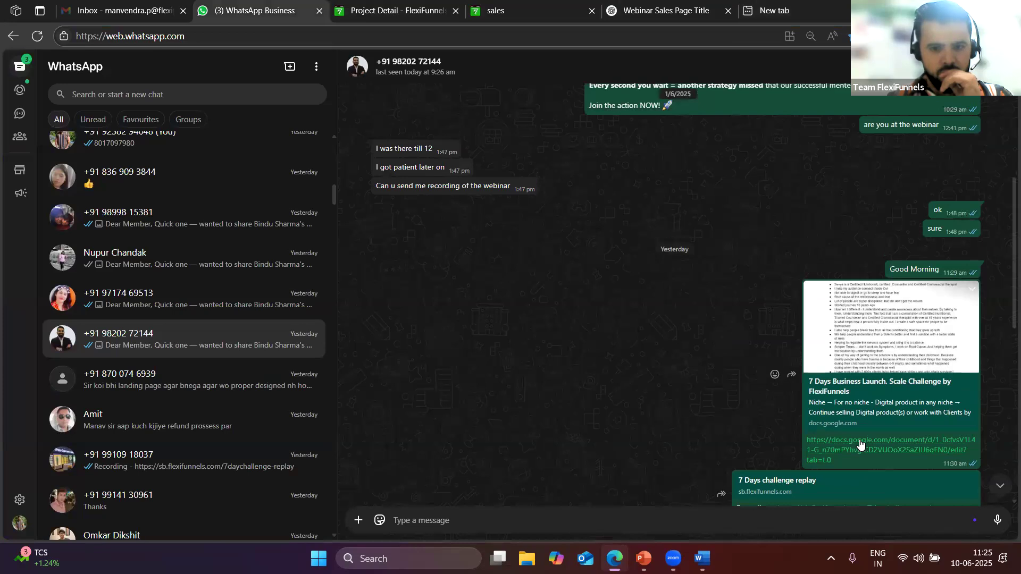
pyautogui.click(839, 322)
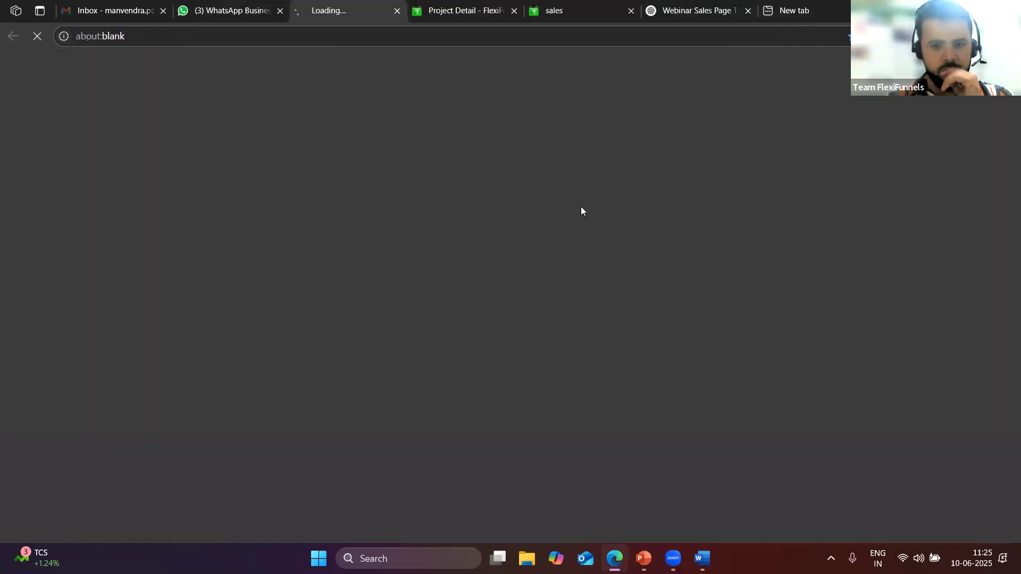
# Select the Digital Product eBook Ideas prompt in the 7 Days Business Launch doc, then return to ChatGPT
pyautogui.click(326, 35)
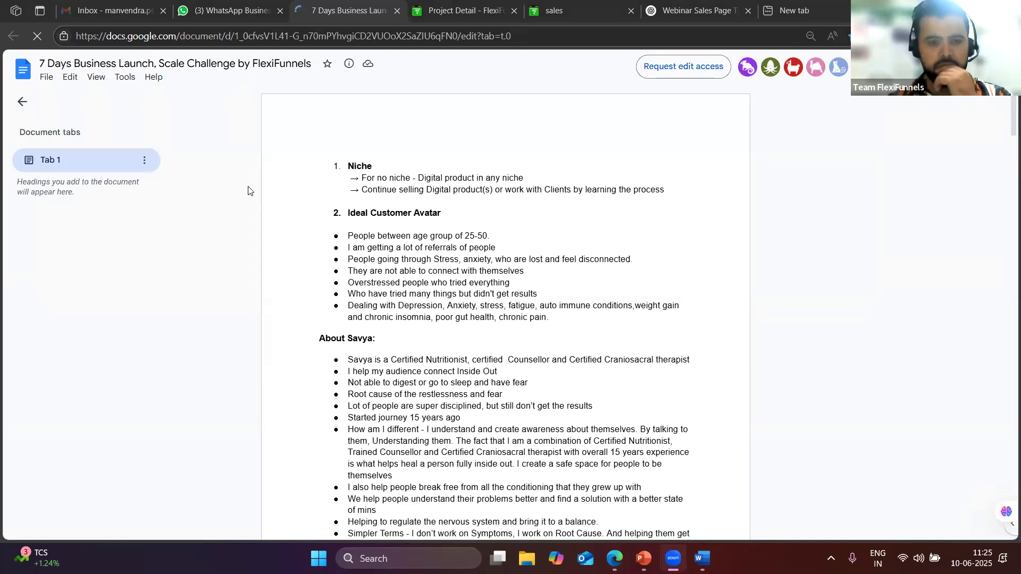
pyautogui.scroll(-7, 392, 324)
pyautogui.scroll(-14, 394, 316)
pyautogui.scroll(-15, 404, 319)
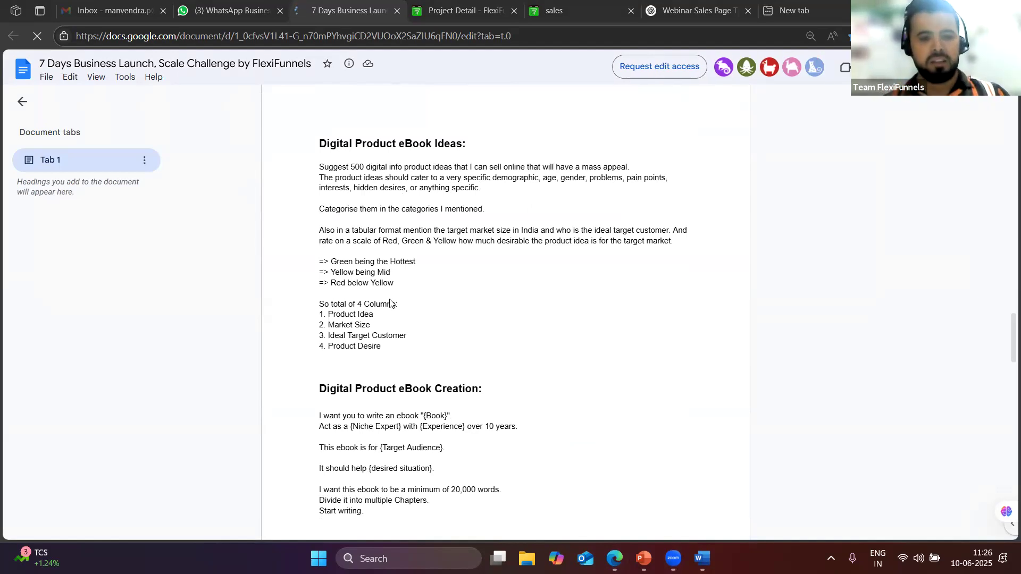
pyautogui.scroll(-1, 398, 314)
pyautogui.scroll(1, 406, 367)
pyautogui.moveTo(385, 351); pyautogui.dragTo(312, 172)
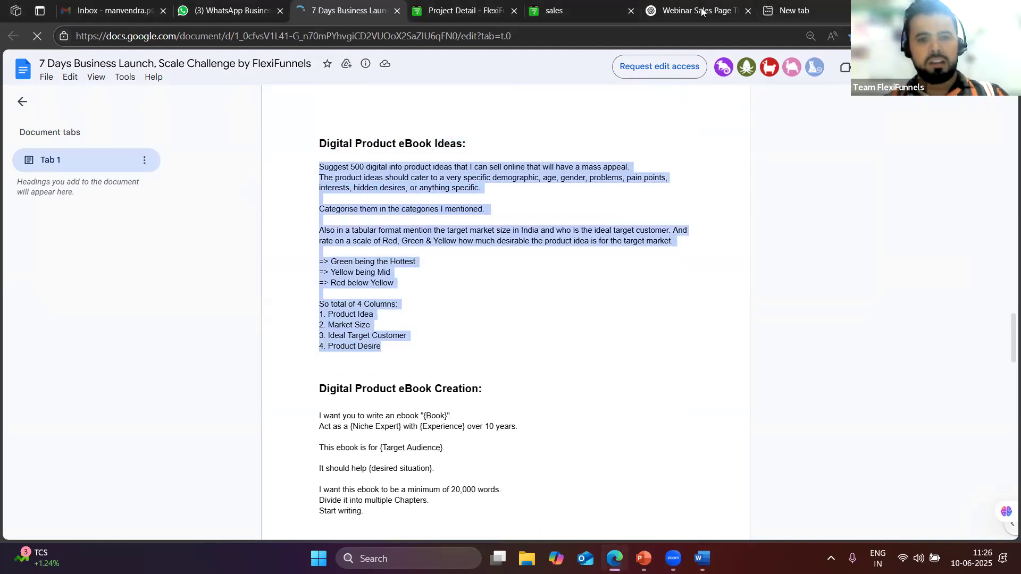
pyautogui.click(701, 11)
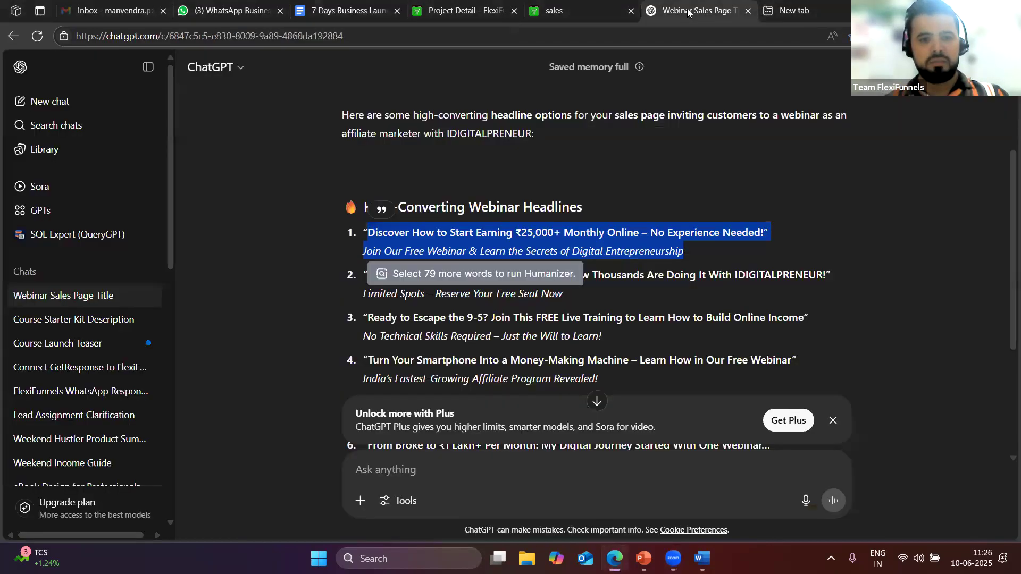
# Paste and send the eBook ideas prompt in the current ChatGPT chat
pyautogui.click(417, 473)
pyautogui.hotkey('ctrl', 'v')
pyautogui.press('Return')
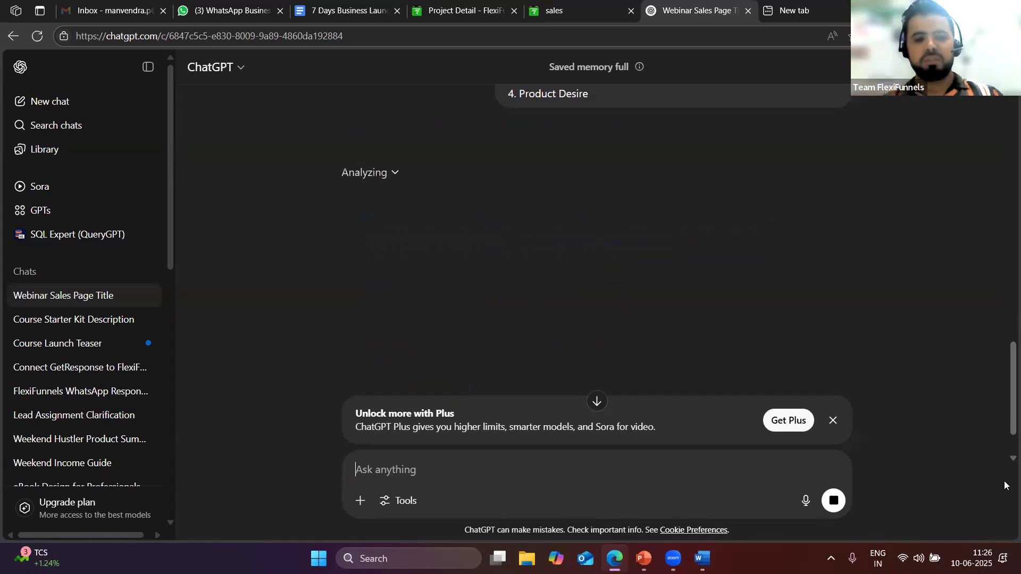
# Dismiss the Plus banner and send the 500 product ideas prompt in a new chat
pyautogui.click(833, 420)
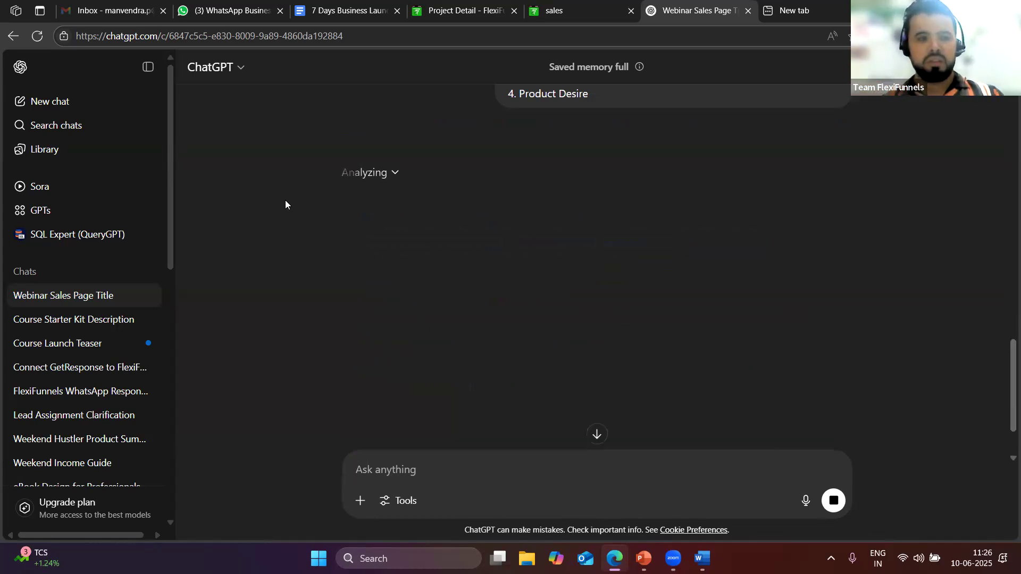
pyautogui.click(50, 103)
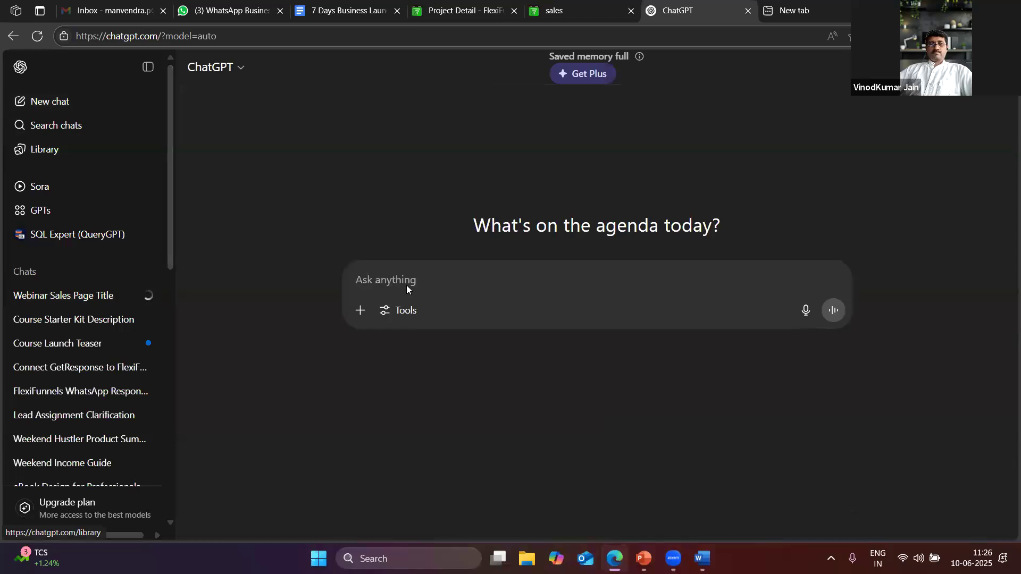
pyautogui.hotkey('ctrl', 'v')
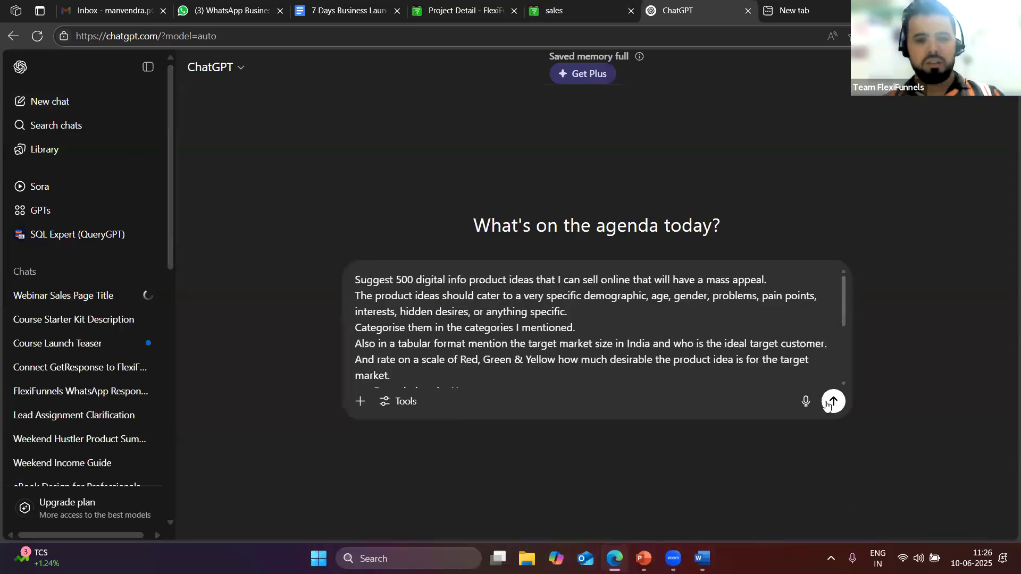
pyautogui.press('Return')
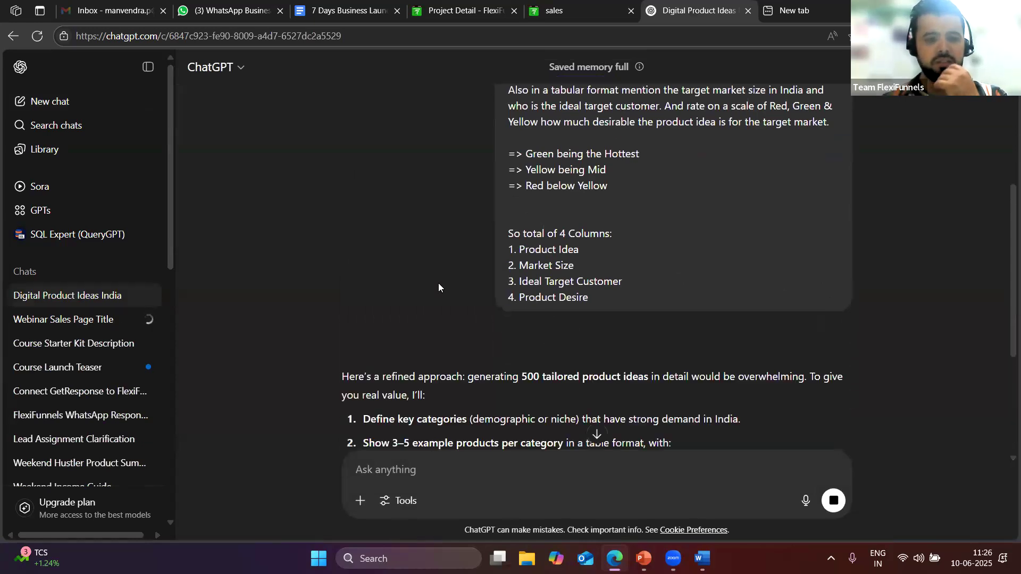
# Scroll through the five-row sample table and select 'Mindful Morning Routine Guide'
pyautogui.scroll(-3, 549, 367)
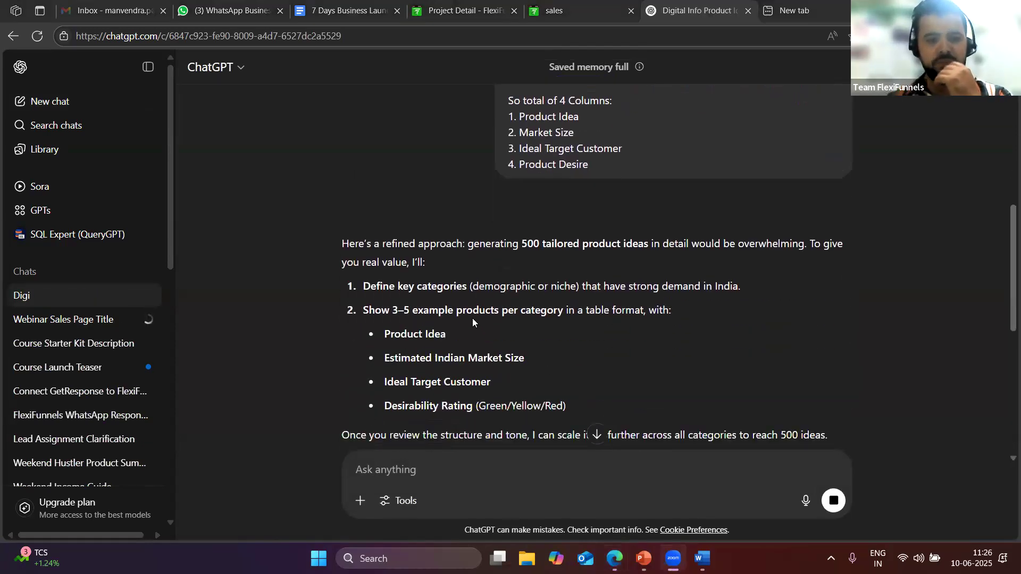
pyautogui.scroll(-5, 502, 322)
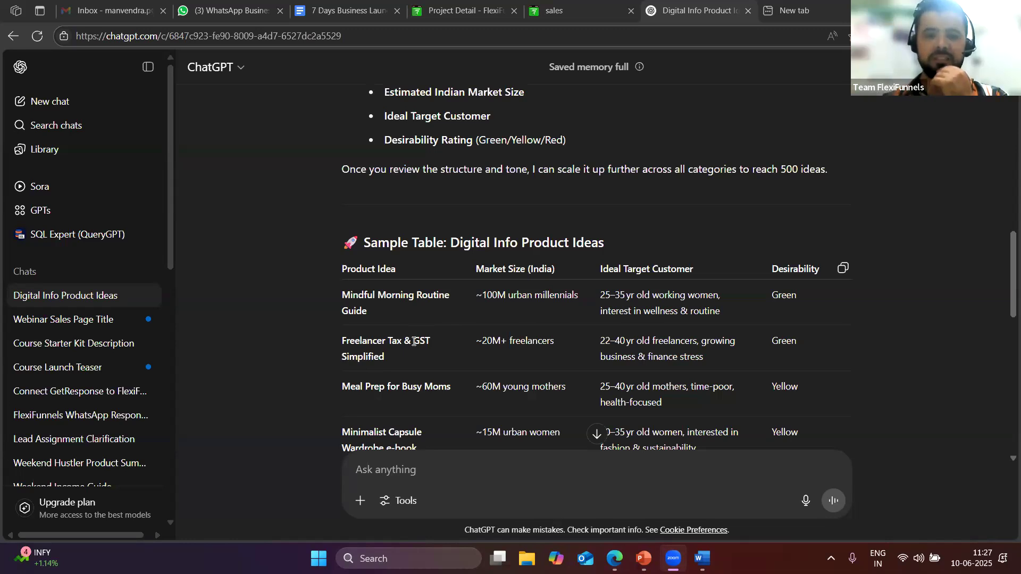
pyautogui.scroll(-3, 704, 344)
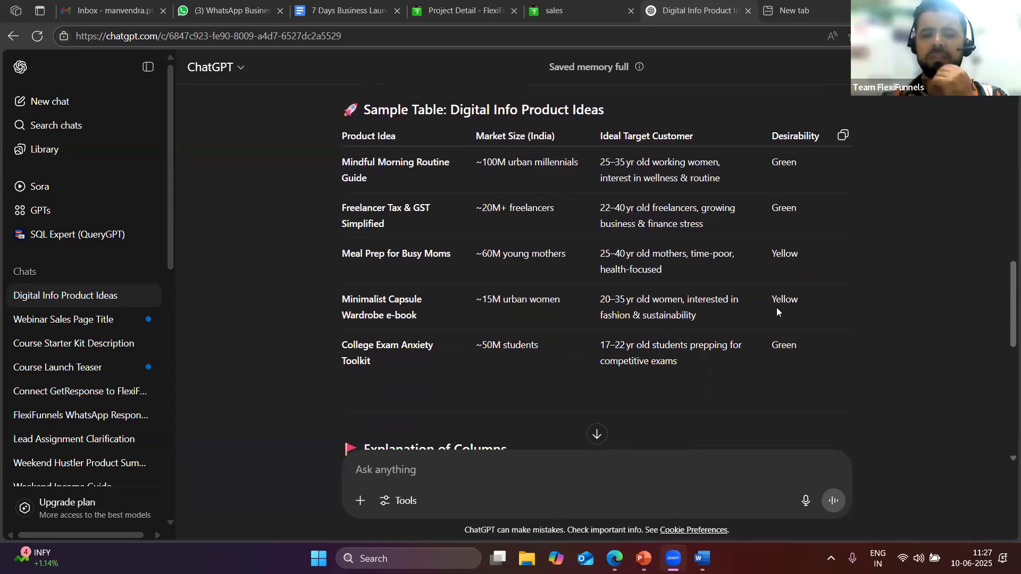
pyautogui.scroll(3, 562, 301)
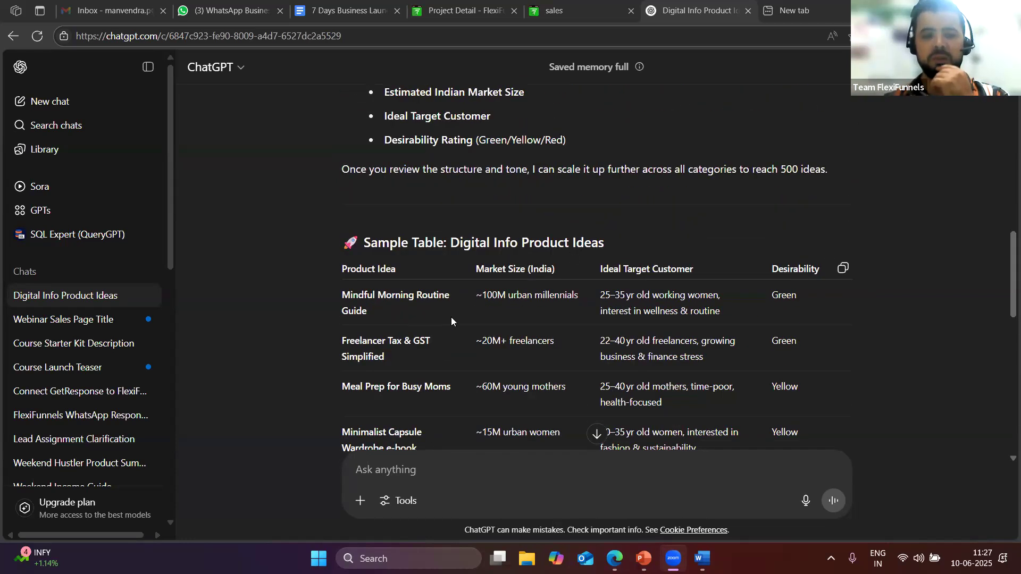
pyautogui.moveTo(392, 315); pyautogui.dragTo(342, 295)
pyautogui.hotkey('ctrl', 'c')
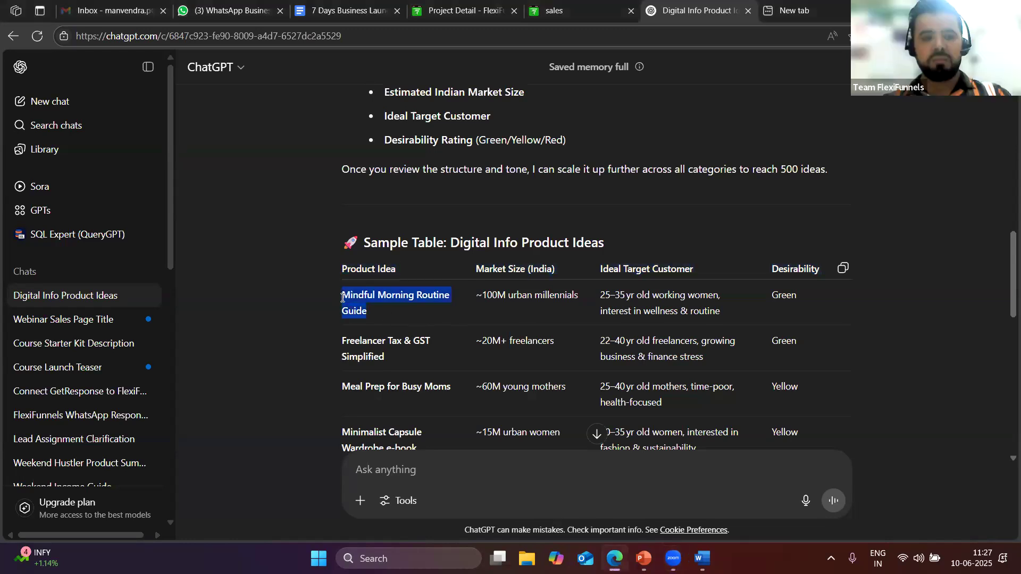
# Ask ChatGPT to create an ebook for the pasted 'Mindful Morning Routine Guide' idea
pyautogui.scroll(-3, 384, 460)
pyautogui.click(383, 460)
pyautogui.hotkey('ctrl', 'v')
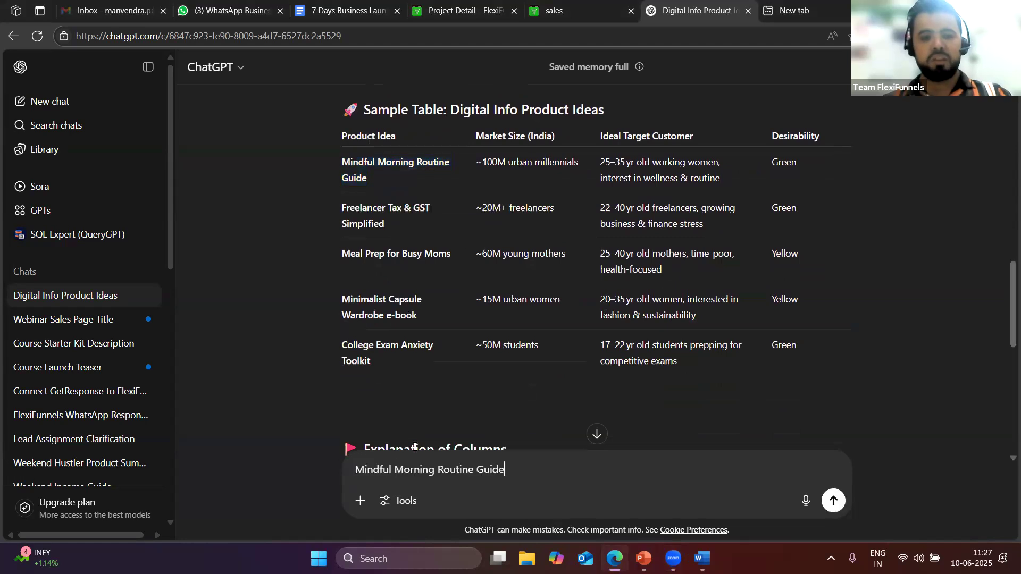
pyautogui.write('create ')
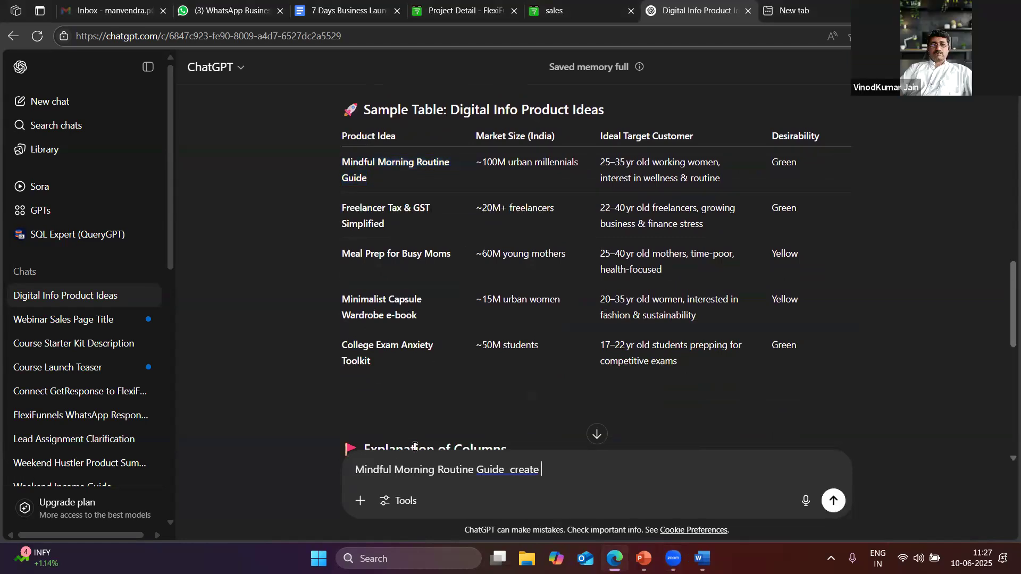
pyautogui.write('ebool')
pyautogui.press('Return')
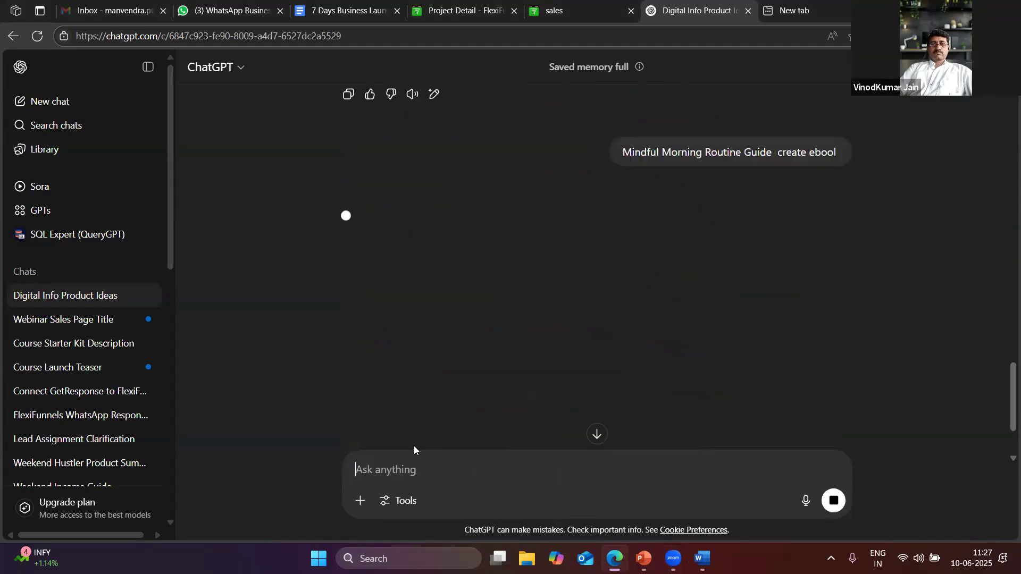
pyautogui.write('ebp')
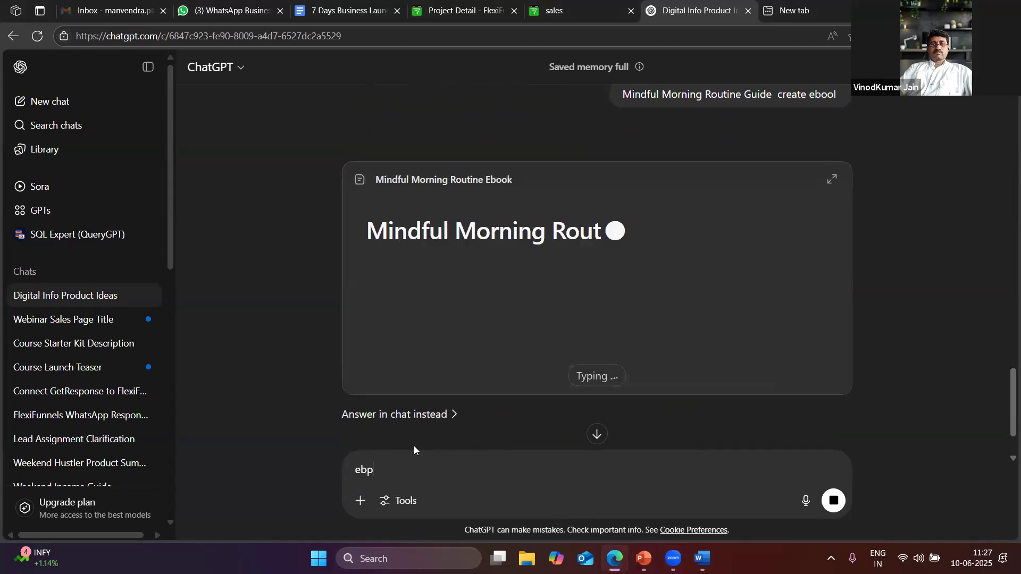
pyautogui.press('BackSpace')
pyautogui.press('BackSpace')
# Expand the Mindful Morning Routine Guide ebook draft to full view and read through it
pyautogui.click(518, 192)
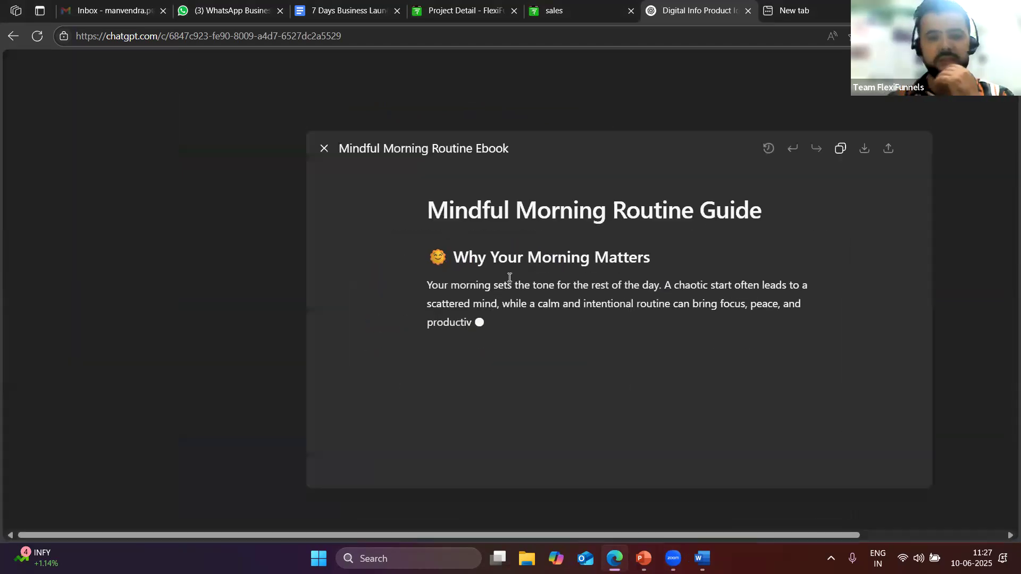
pyautogui.scroll(-2, 617, 314)
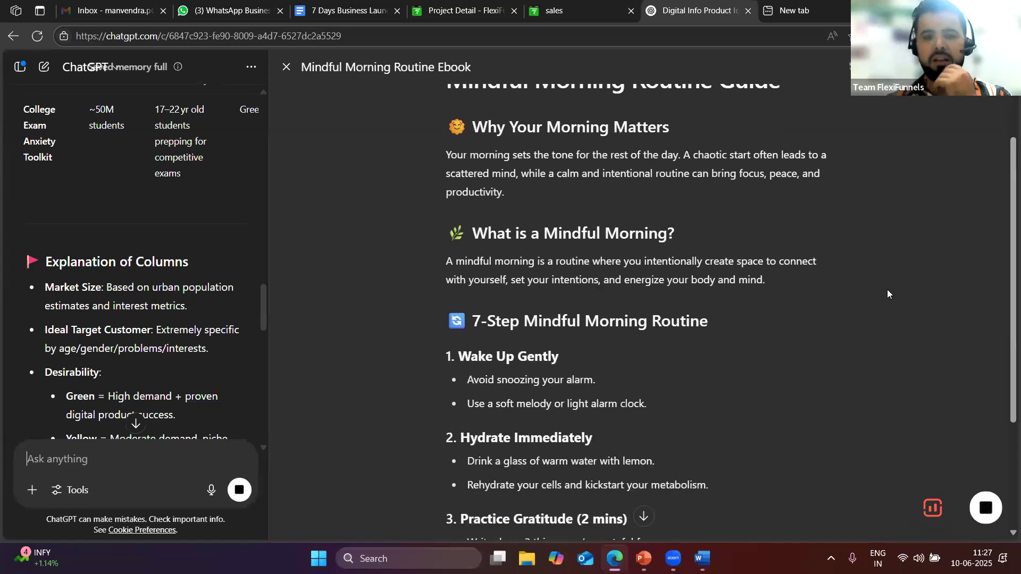
pyautogui.scroll(-7, 787, 303)
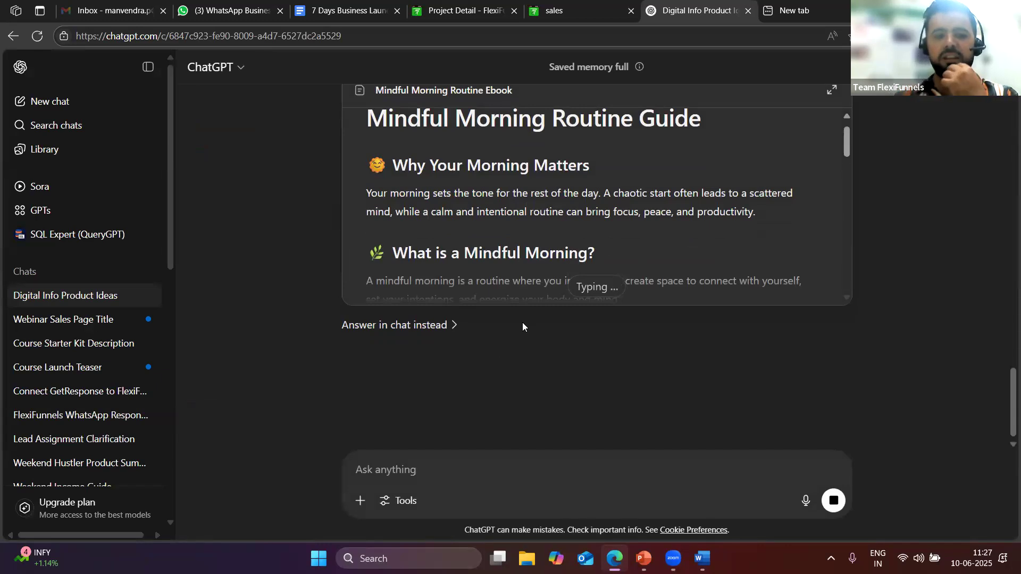
pyautogui.scroll(6, 523, 327)
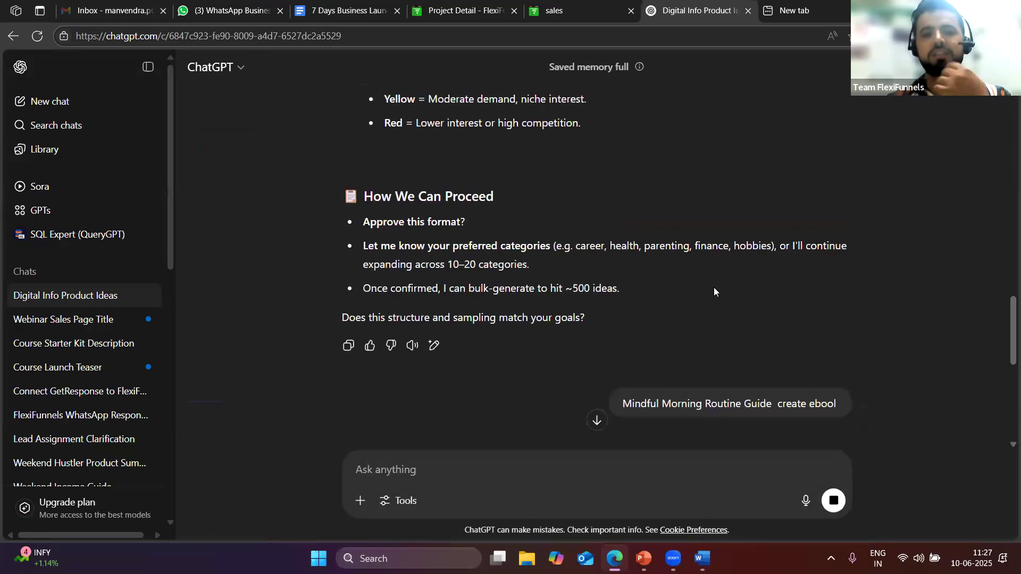
pyautogui.scroll(-7, 714, 292)
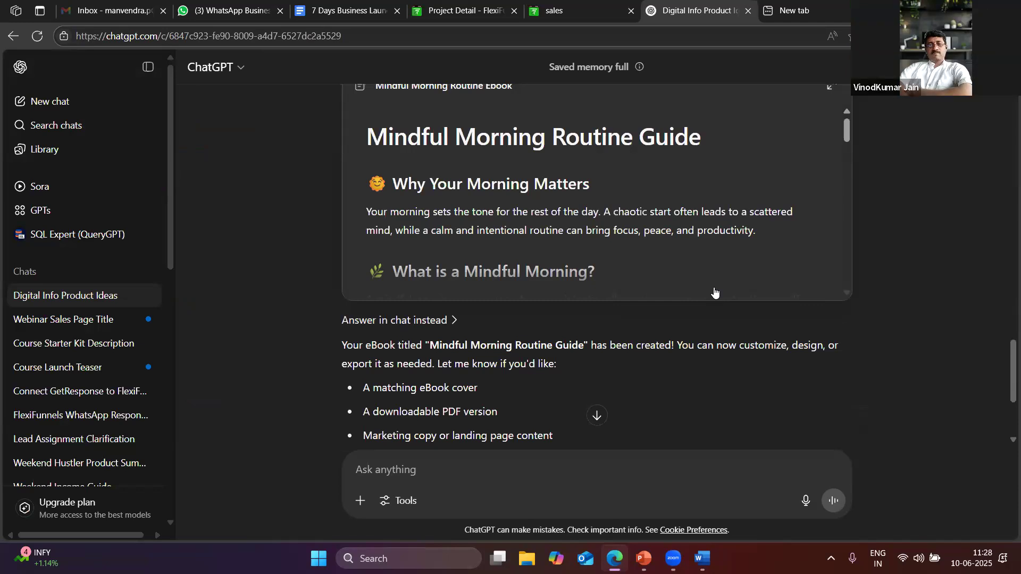
pyautogui.scroll(1, 709, 294)
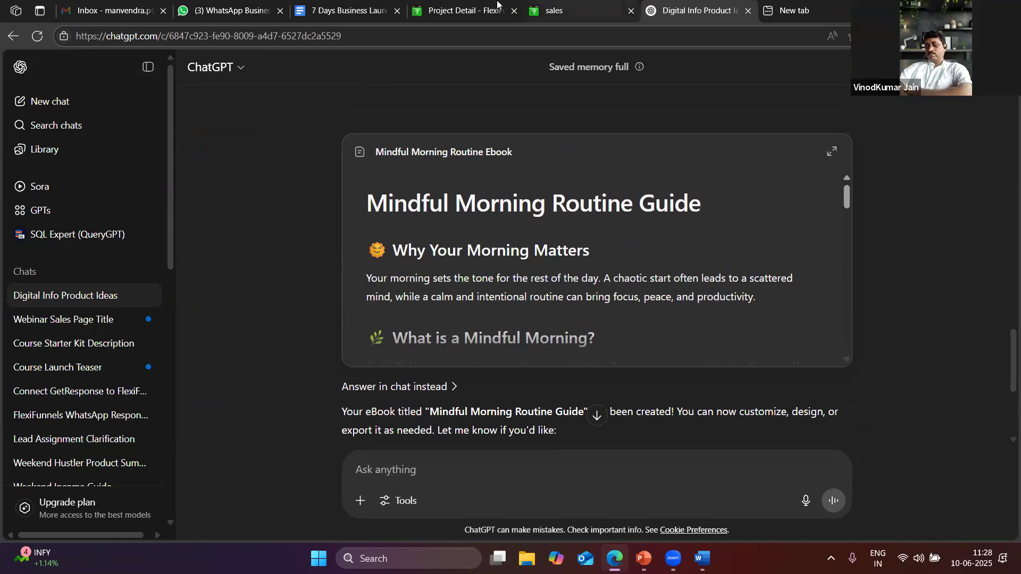
pyautogui.click(558, 9)
# View the FlexiFunnels product list with New pro and Protein, backing out of creating a new product
pyautogui.click(509, 6)
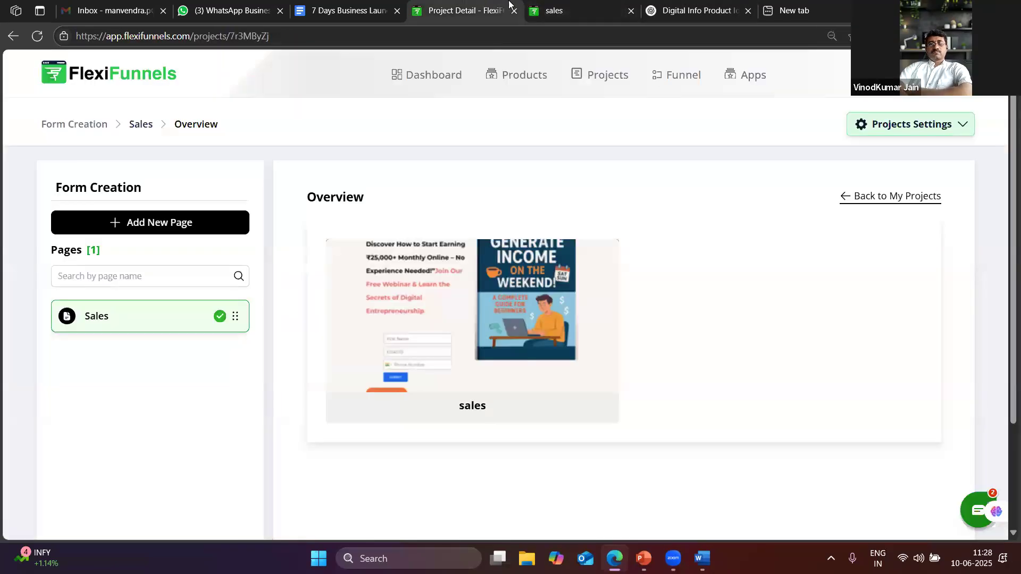
pyautogui.click(438, 75)
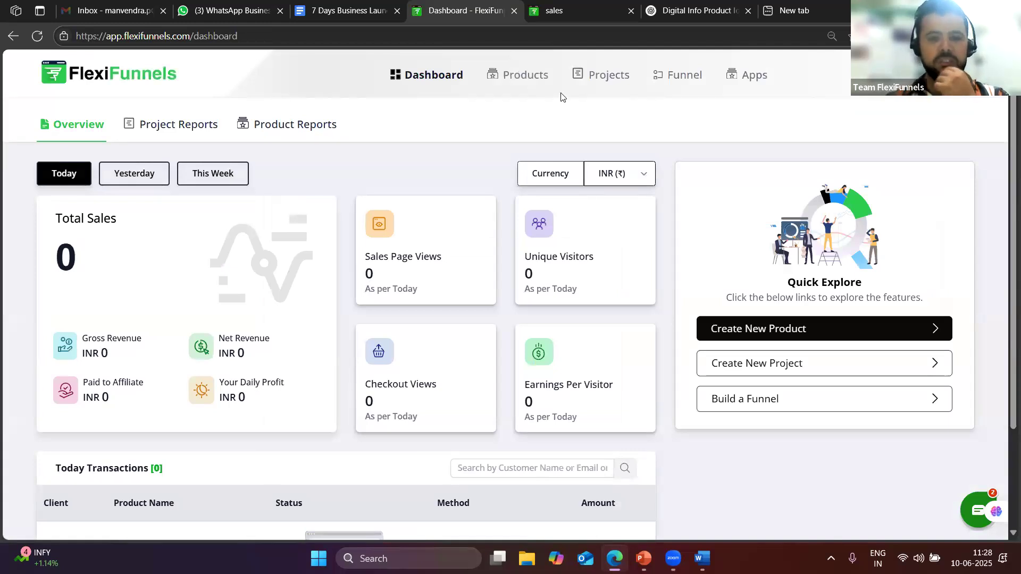
pyautogui.click(531, 77)
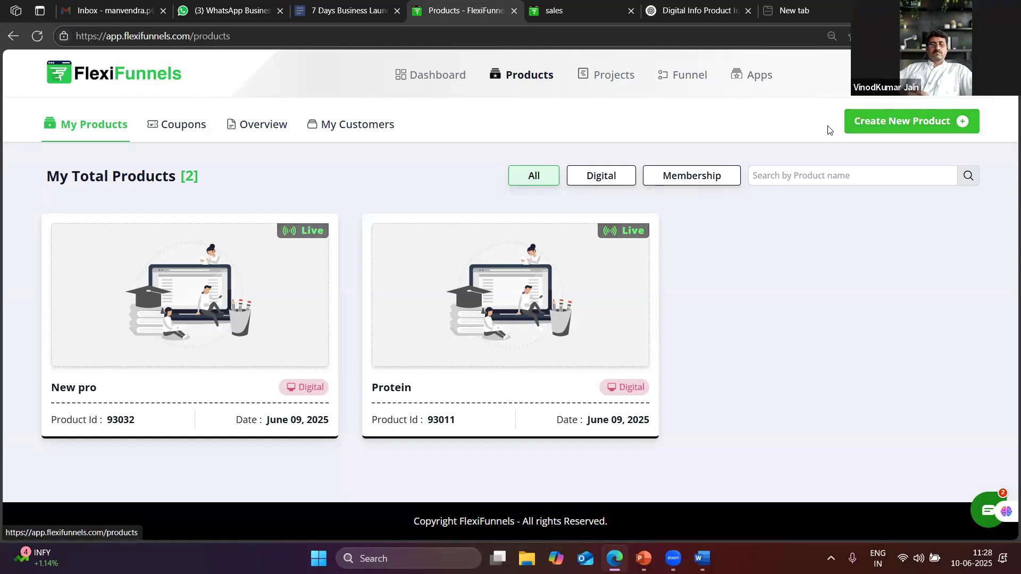
pyautogui.click(873, 132)
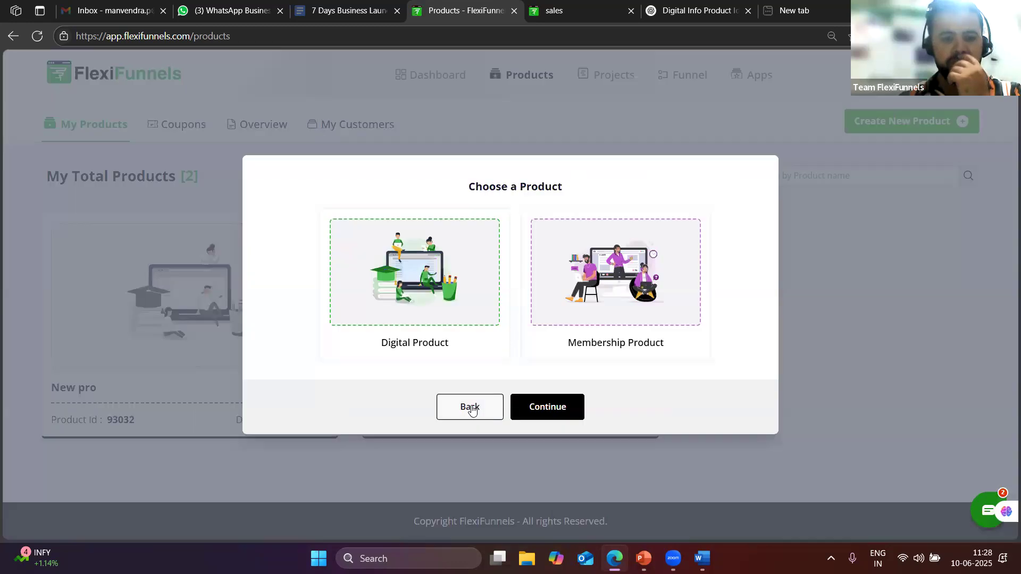
pyautogui.click(946, 471)
pyautogui.hotkey('alt', 'Tab')
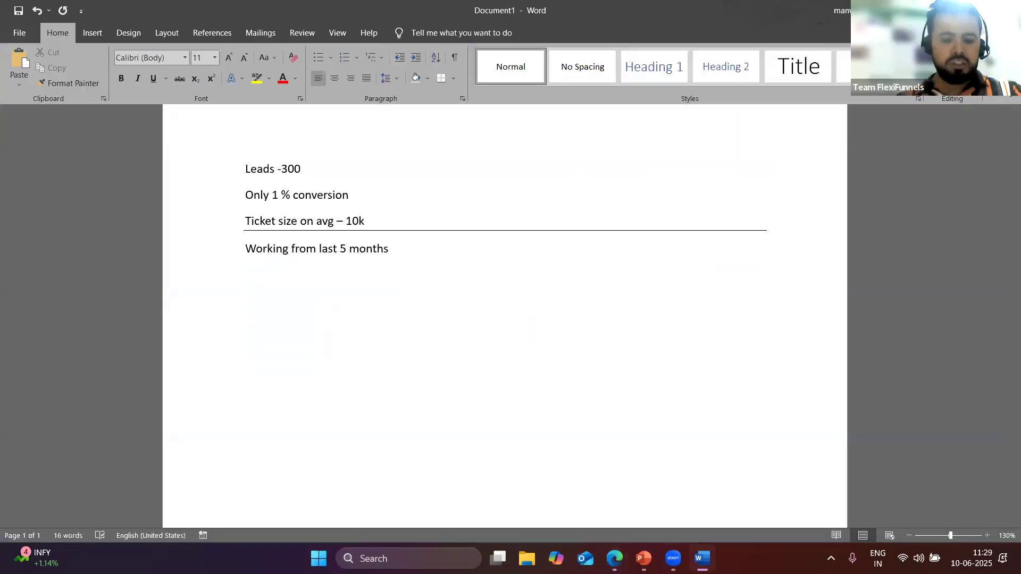
# List 'Sales page', 'Checkout page' and 'Thank you page' on separate lines in the Word notes
pyautogui.write('sales pg')
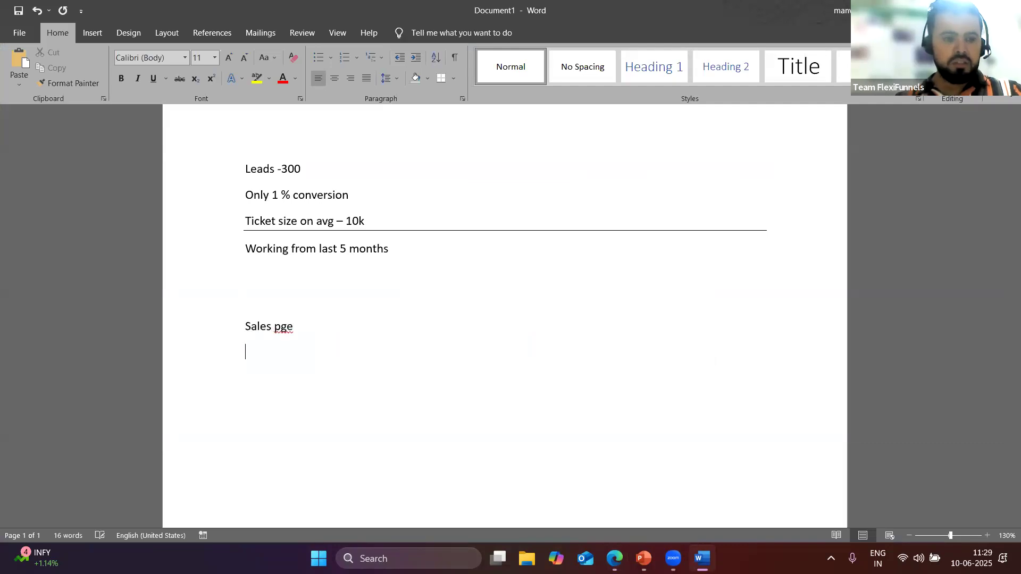
pyautogui.press('BackSpace')
pyautogui.press('BackSpace')
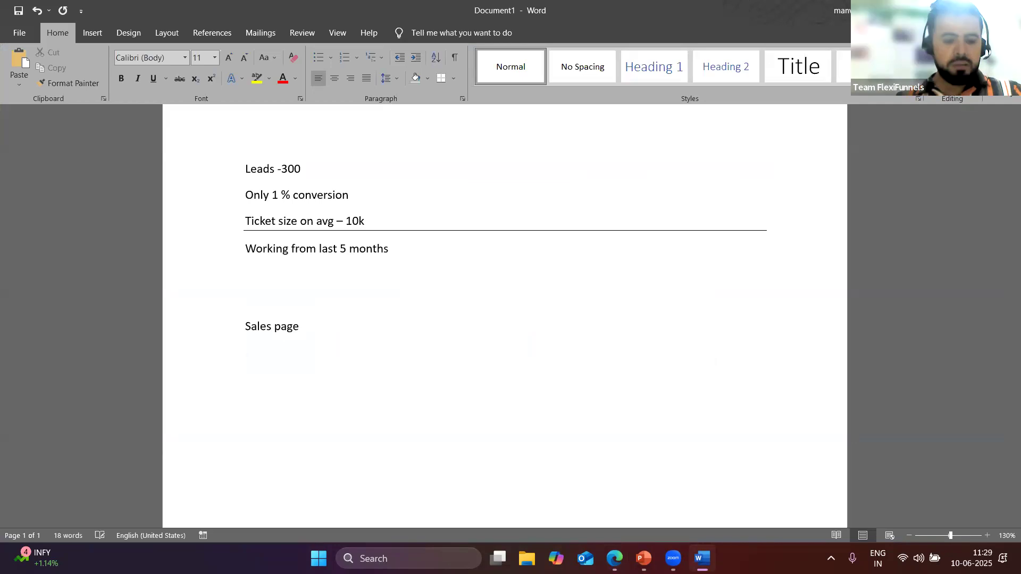
pyautogui.write('oaeg')
pyautogui.press('BackSpace')
pyautogui.press('BackSpace')
pyautogui.press('BackSpace')
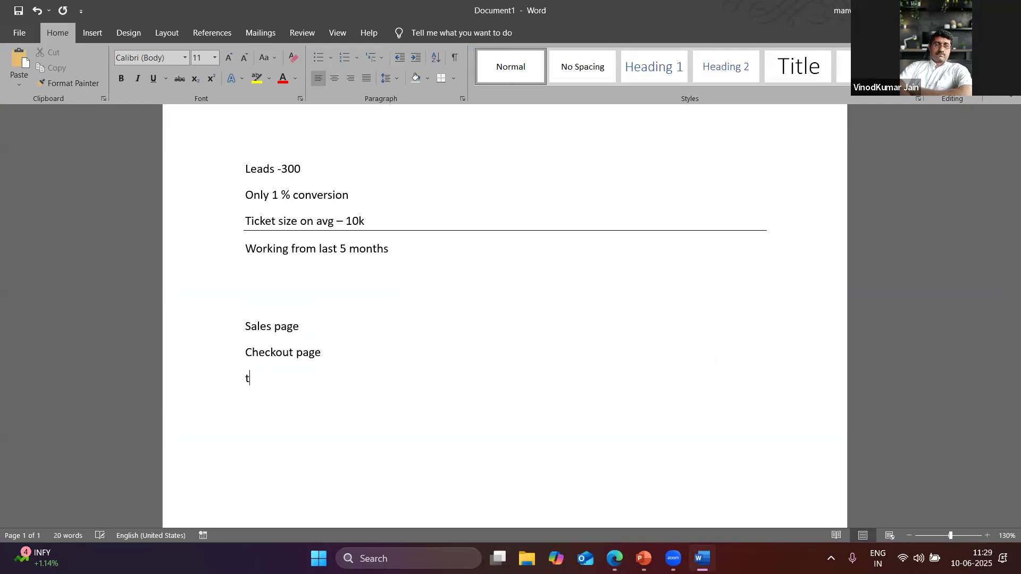
pyautogui.write('you oag')
pyautogui.write('p')
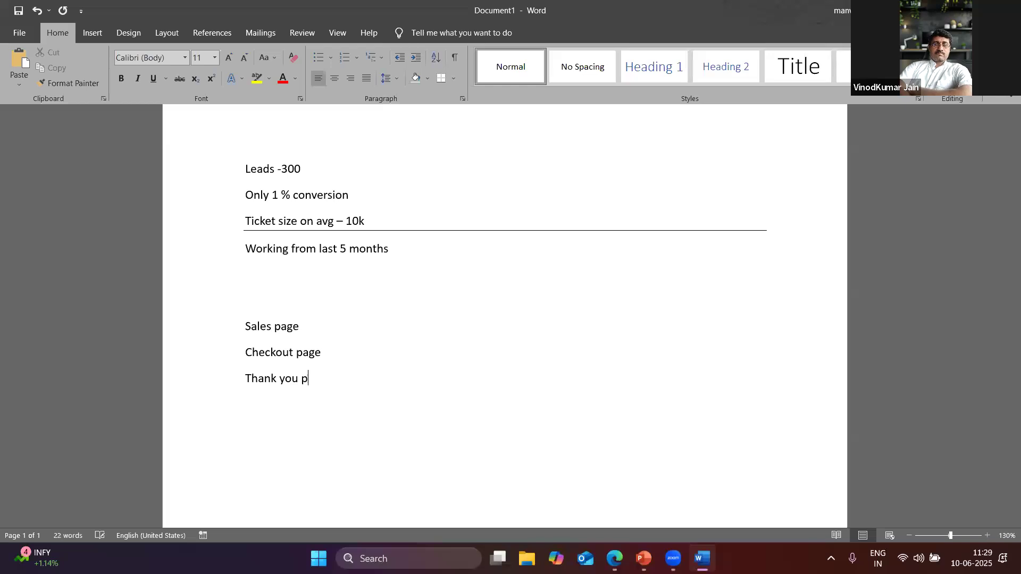
pyautogui.write('age')
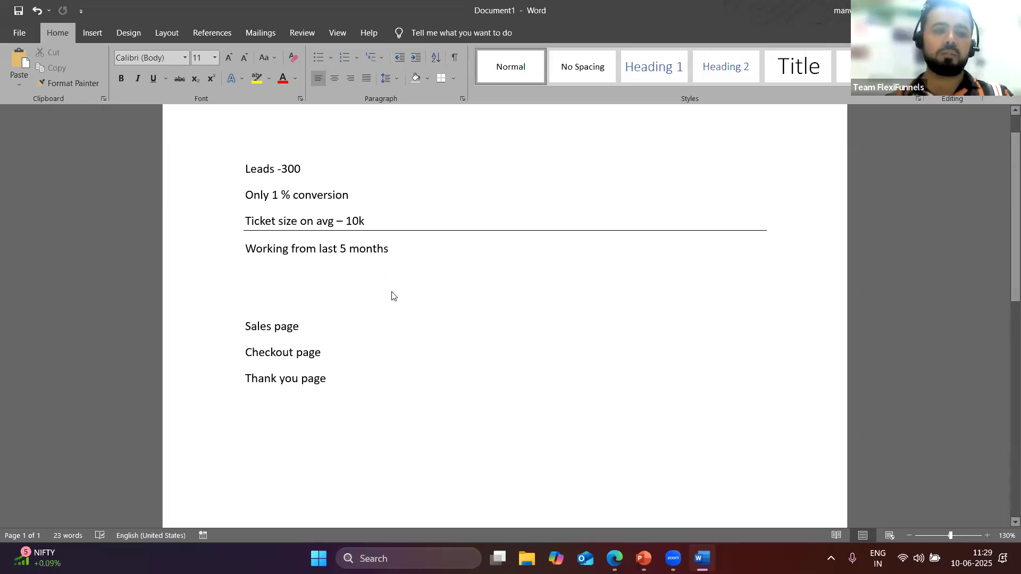
pyautogui.hotkey('alt', 'Tab')
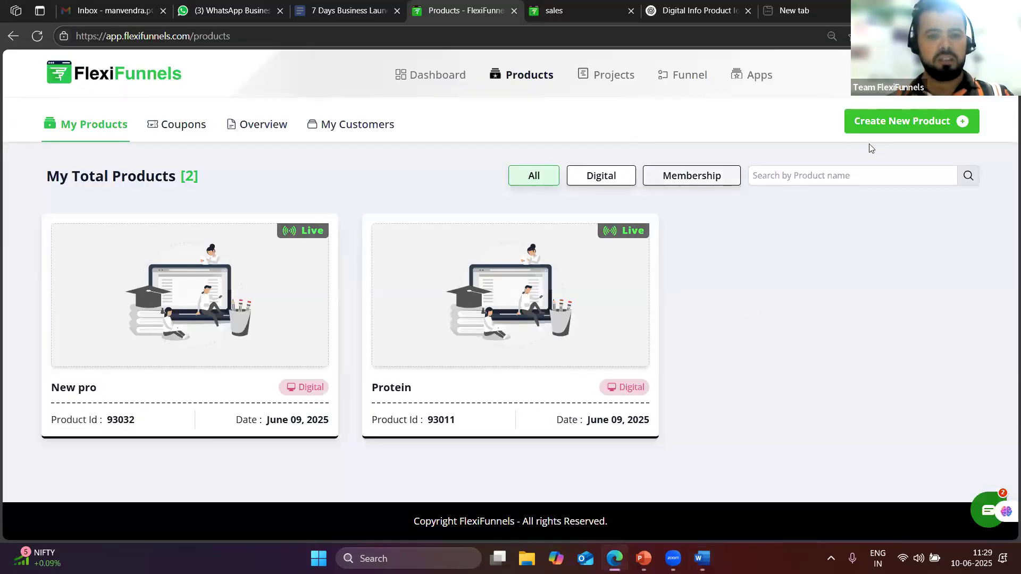
# Dismiss the product dialog and create a Custom Funnel project named 'New 10 June'
pyautogui.click(870, 127)
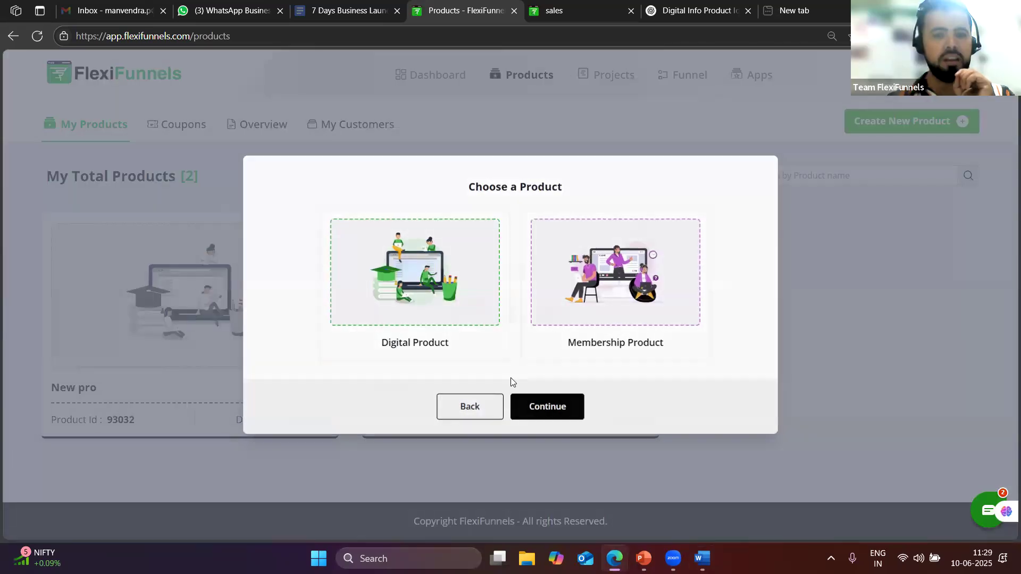
pyautogui.press('Escape')
pyautogui.click(609, 76)
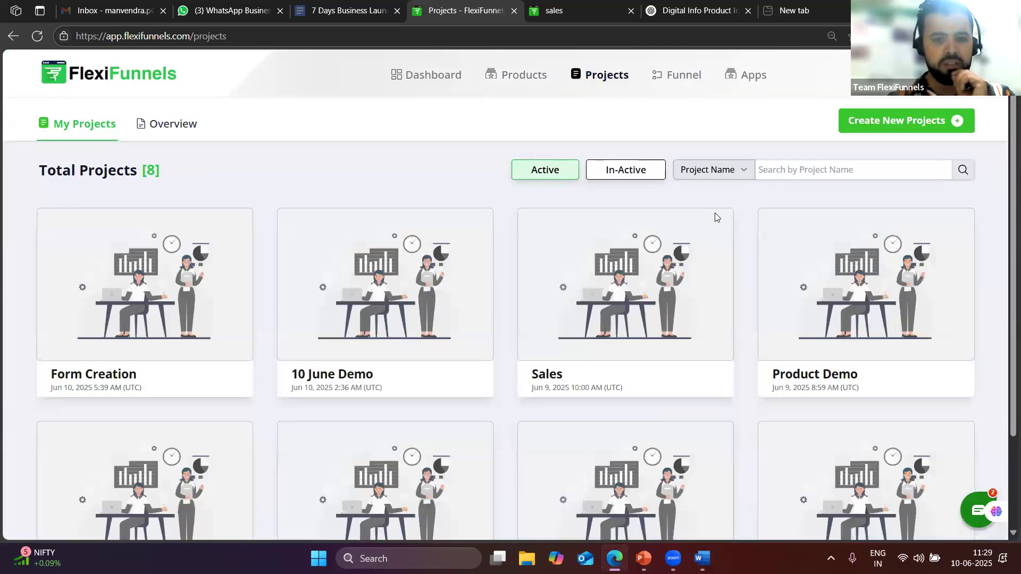
pyautogui.click(887, 121)
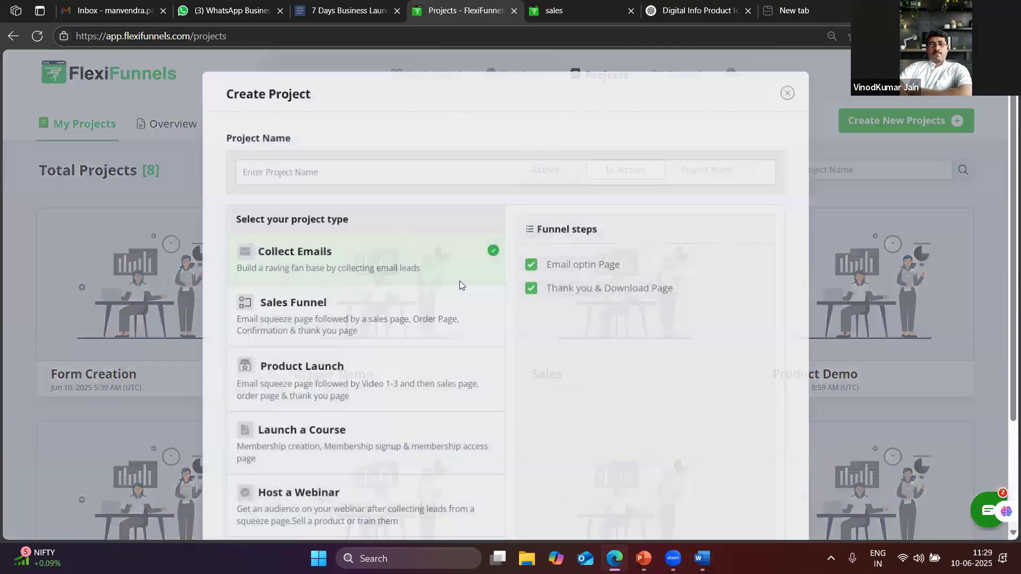
pyautogui.scroll(-3, 372, 345)
pyautogui.click(463, 423)
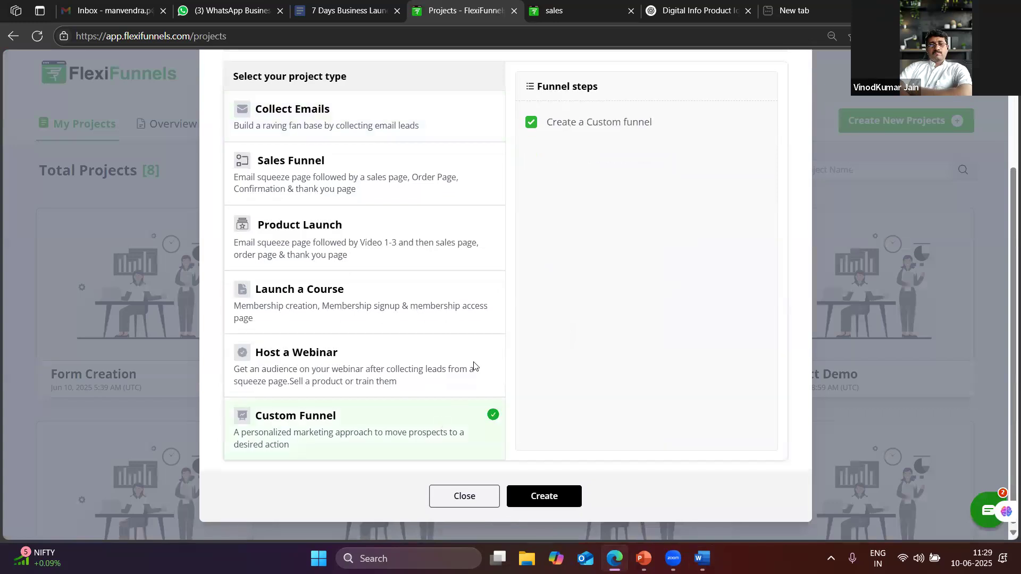
pyautogui.scroll(3, 473, 366)
pyautogui.click(435, 175)
pyautogui.write('New')
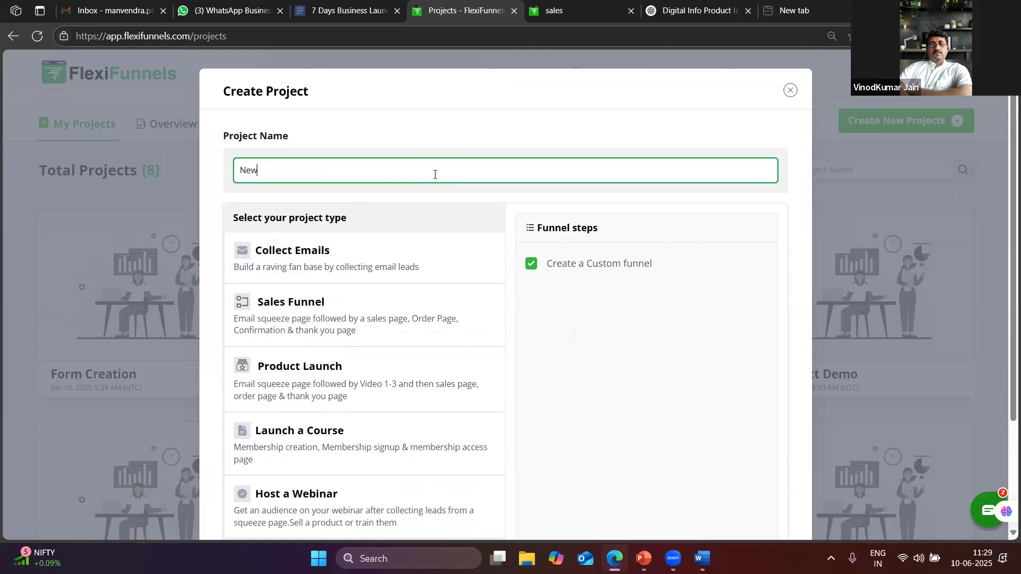
pyautogui.write(' 10 june')
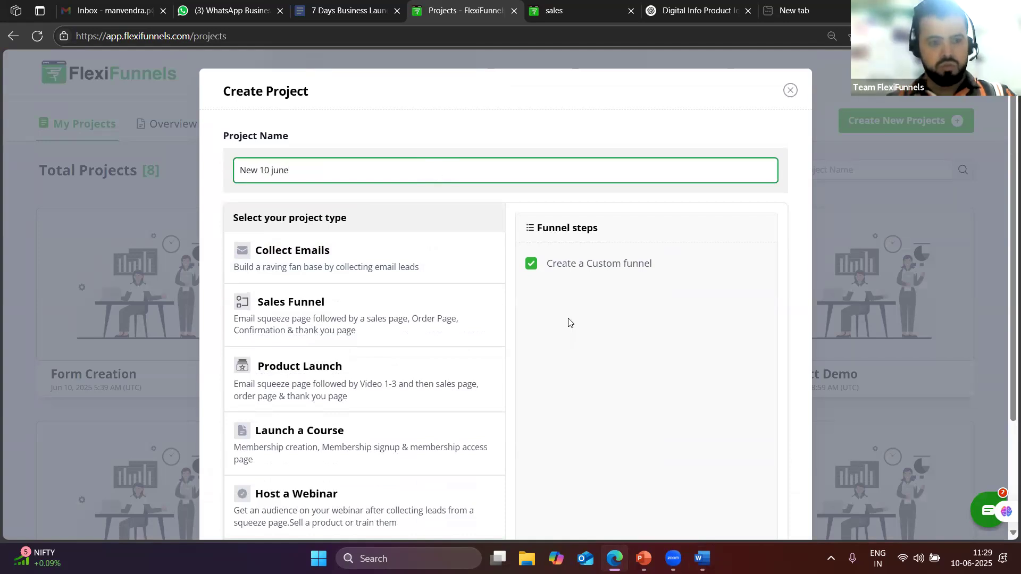
pyautogui.scroll(-3, 567, 322)
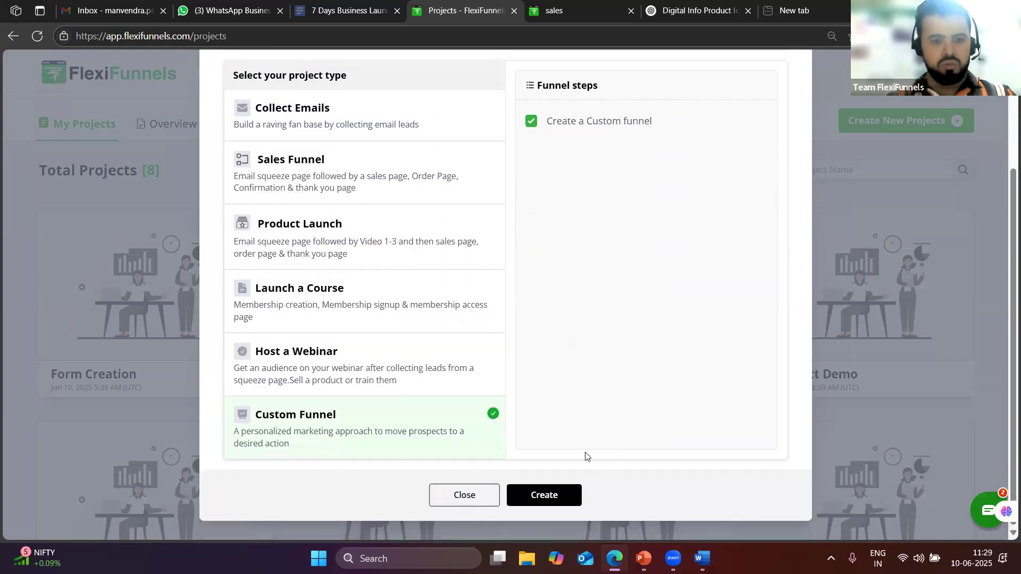
pyautogui.click(545, 495)
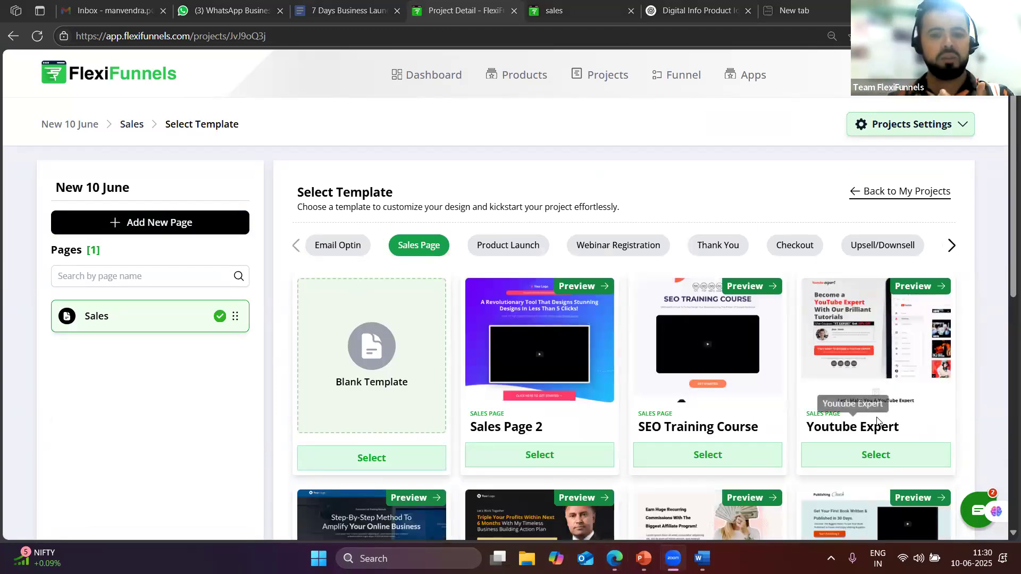
# Apply the YouTube Expert template to the Sales page, then leave the page editor
pyautogui.scroll(-2, 847, 420)
pyautogui.click(845, 324)
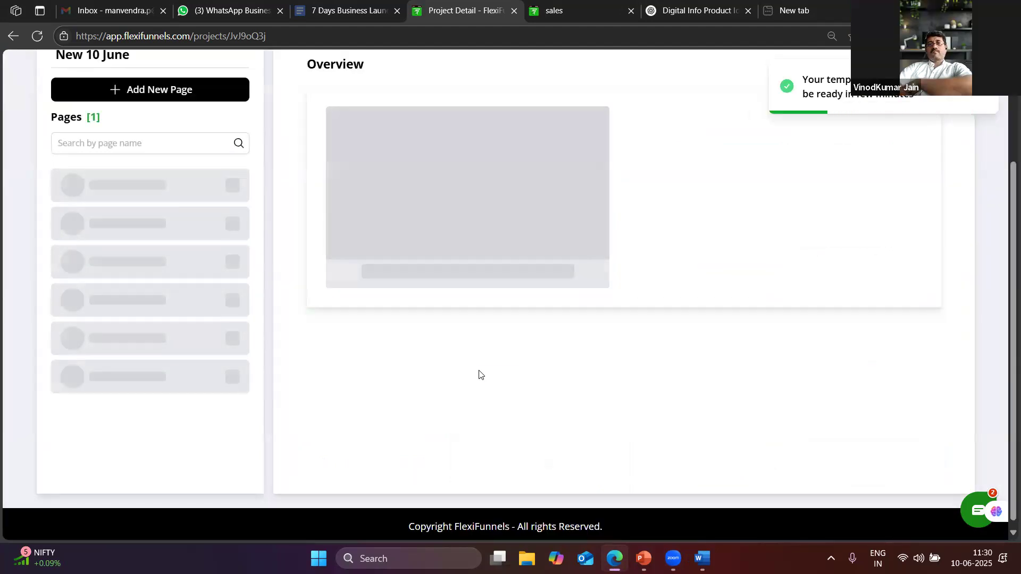
pyautogui.scroll(3, 547, 326)
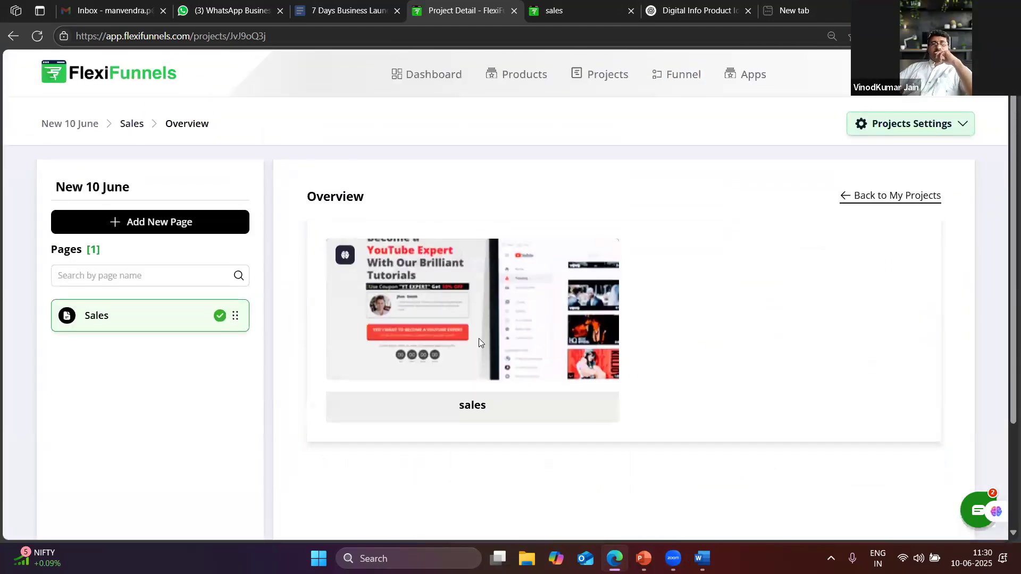
pyautogui.click(344, 407)
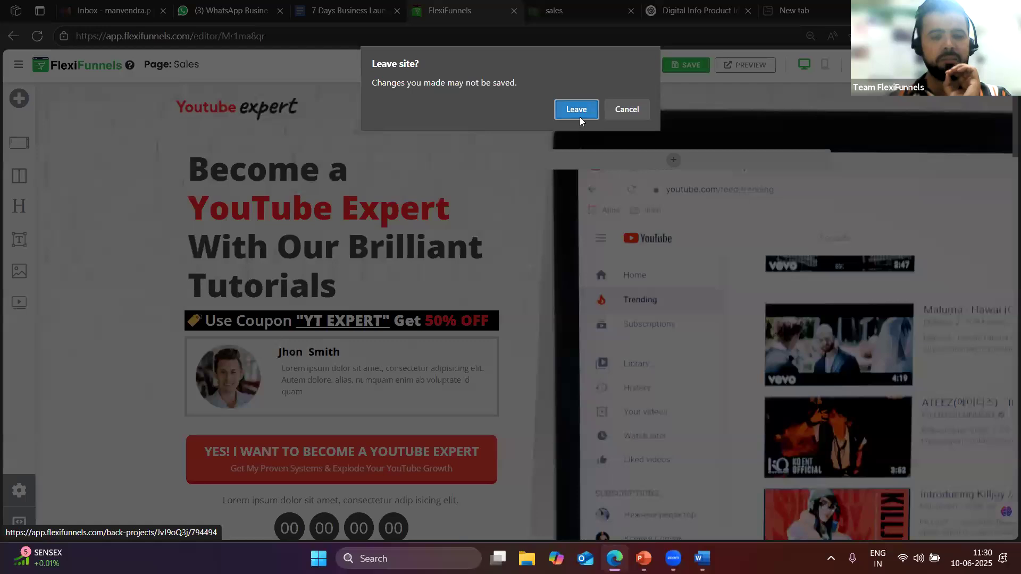
pyautogui.click(579, 117)
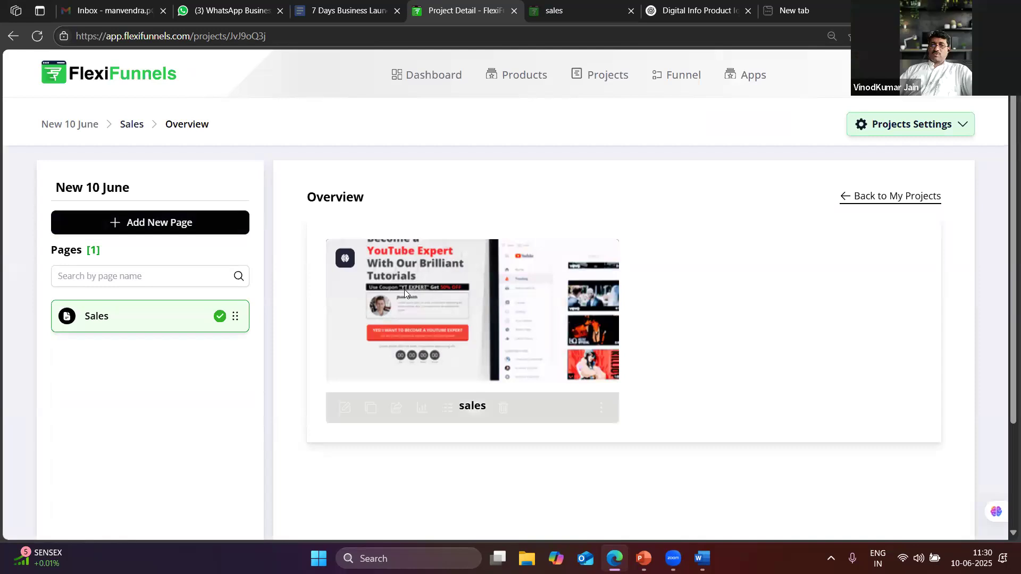
# Add a new page named 'CHEKOUT PAGE' with page type Default
pyautogui.click(164, 226)
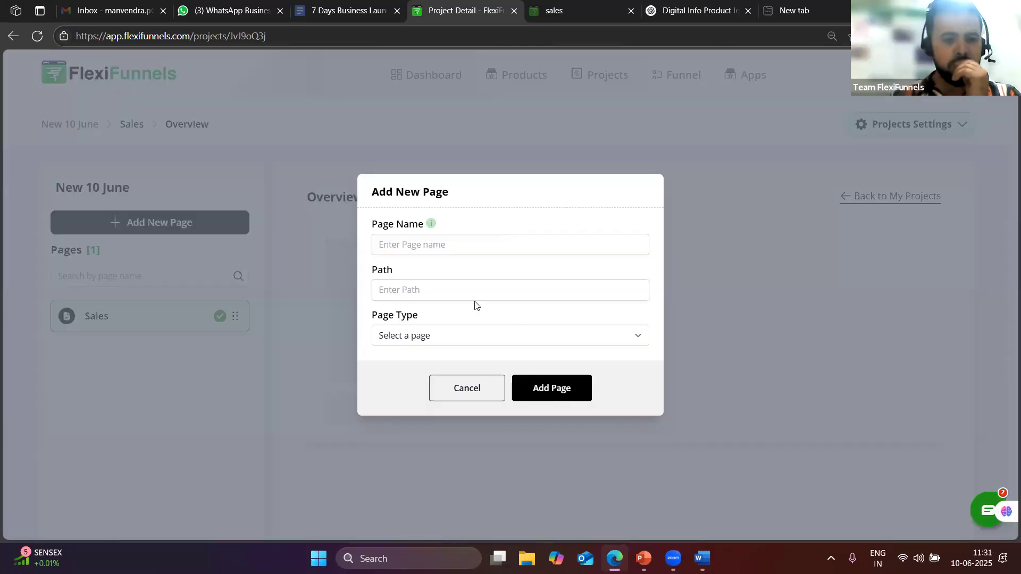
pyautogui.click(421, 249)
pyautogui.click(425, 316)
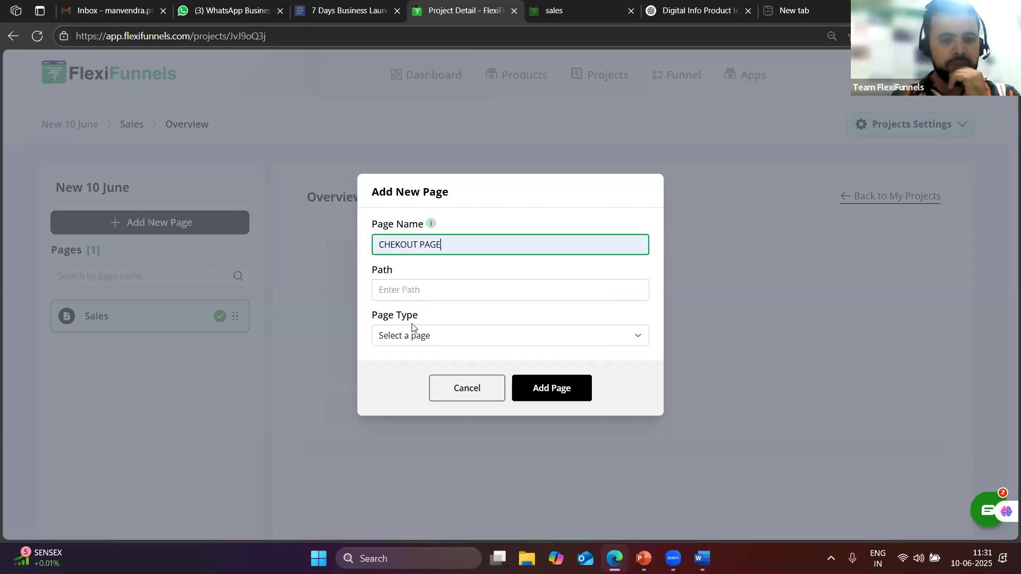
pyautogui.click(415, 339)
pyautogui.click(420, 374)
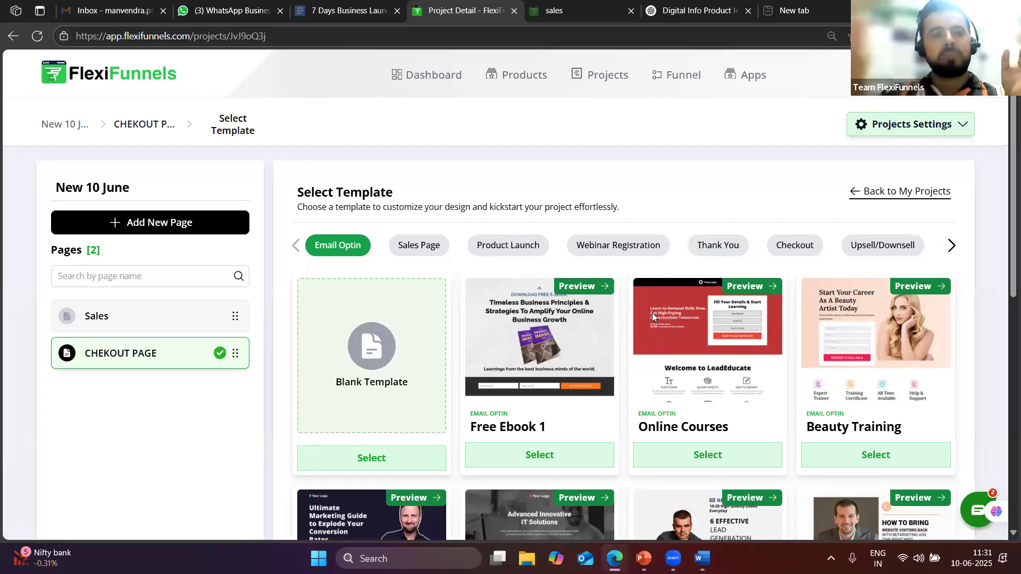
# Build CHEKOUT PAGE from the Physiotherapist checkout template
pyautogui.click(804, 255)
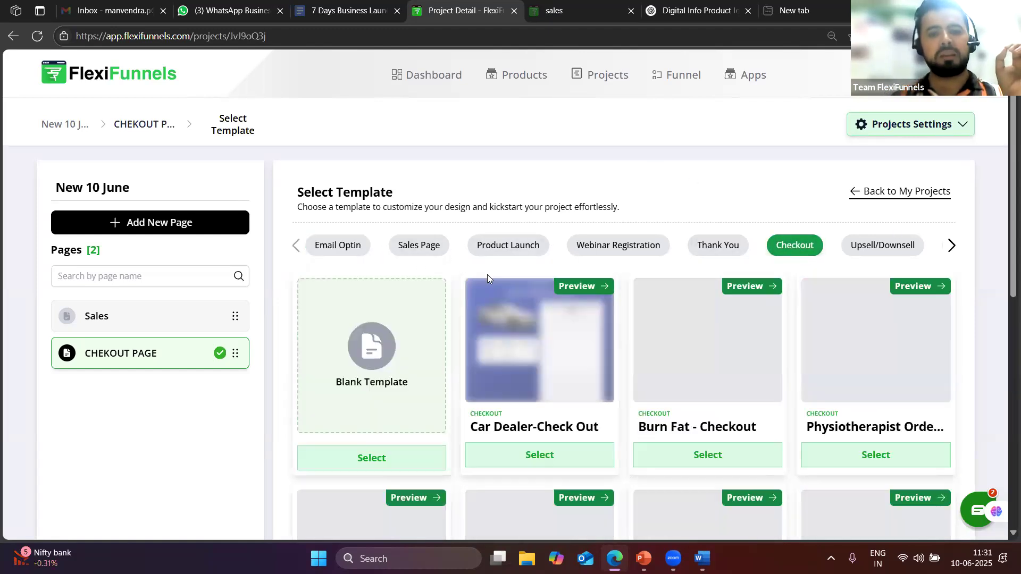
pyautogui.scroll(-1, 729, 333)
pyautogui.scroll(-5, 728, 333)
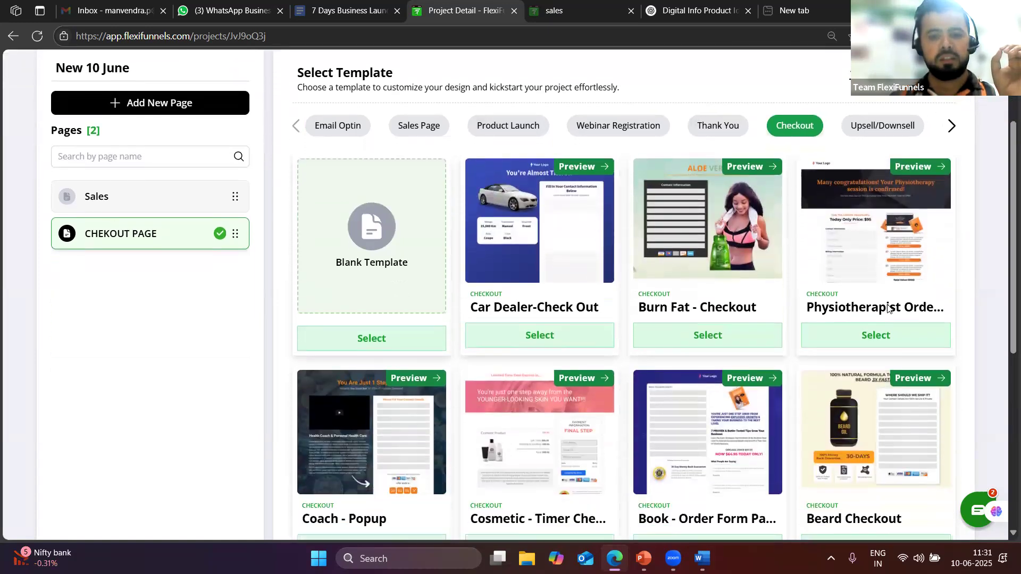
pyautogui.click(859, 190)
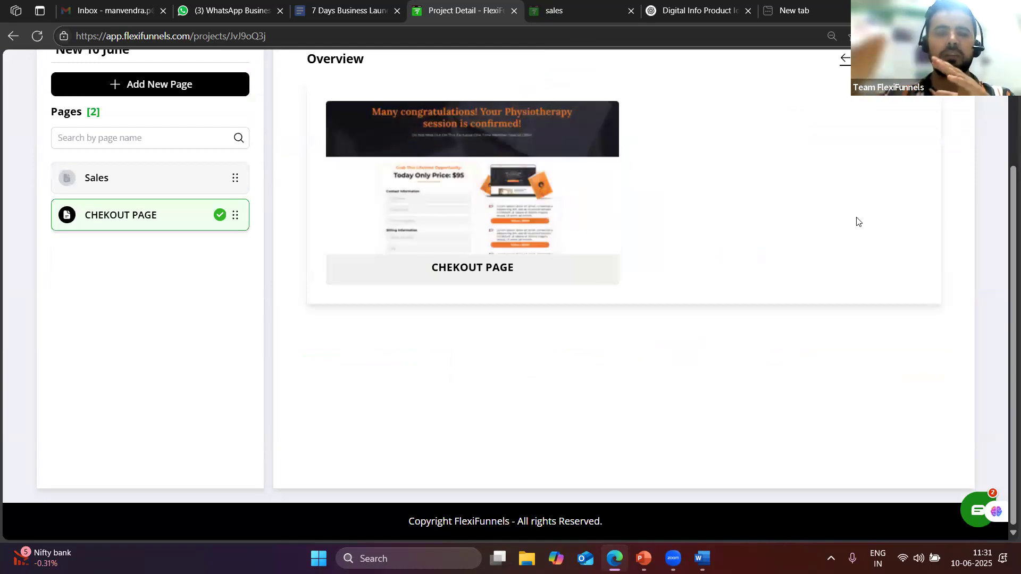
pyautogui.scroll(3, 763, 360)
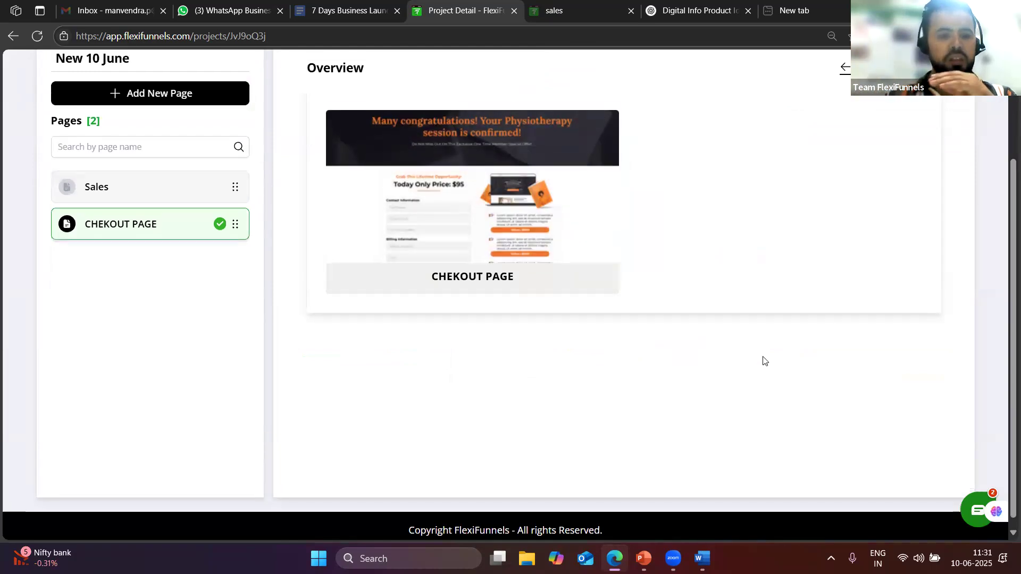
# Add a new page named 'Thank you' with page type Default
pyautogui.click(159, 223)
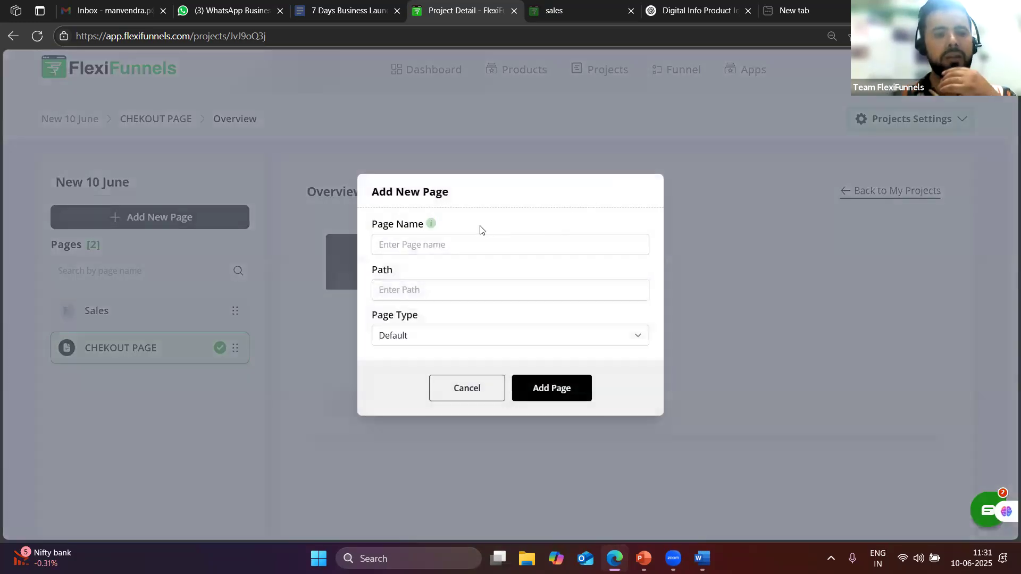
pyautogui.click(436, 242)
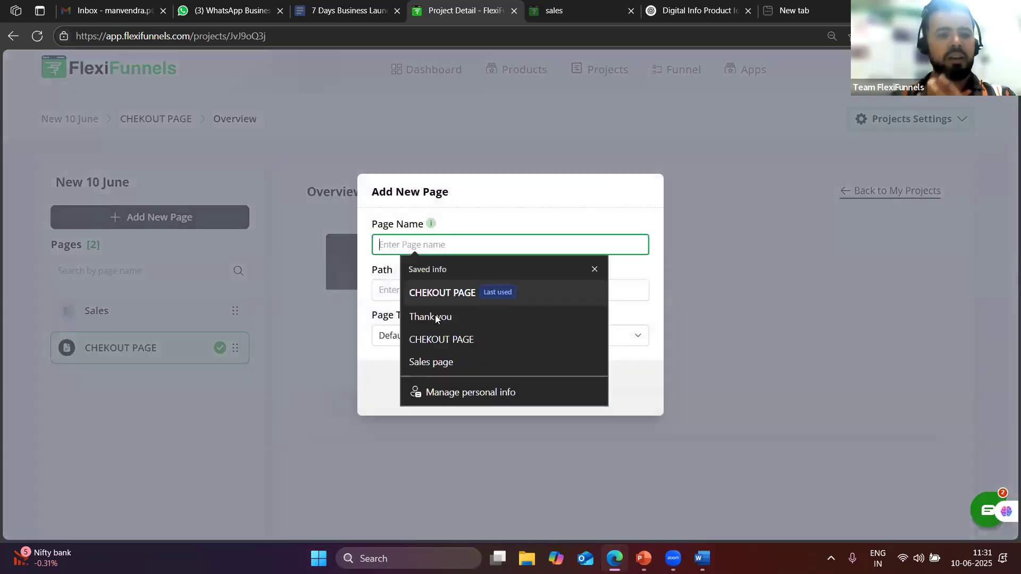
pyautogui.click(435, 315)
pyautogui.click(412, 339)
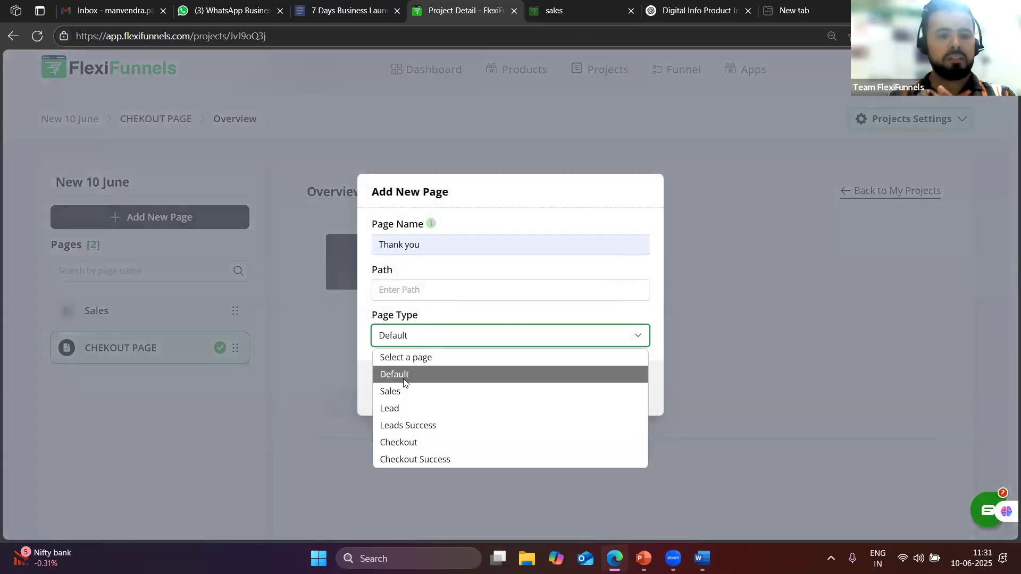
pyautogui.click(408, 376)
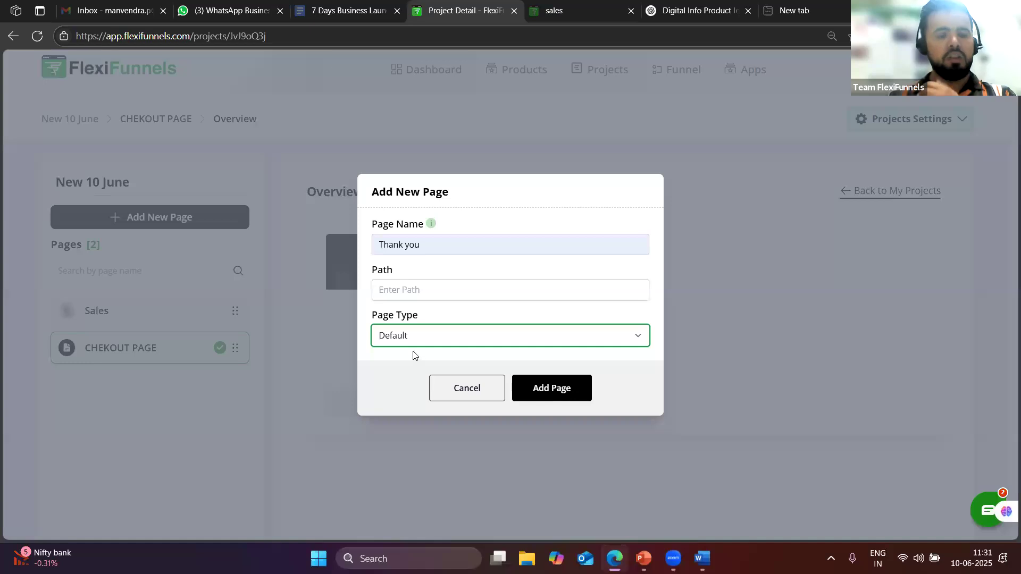
pyautogui.click(542, 393)
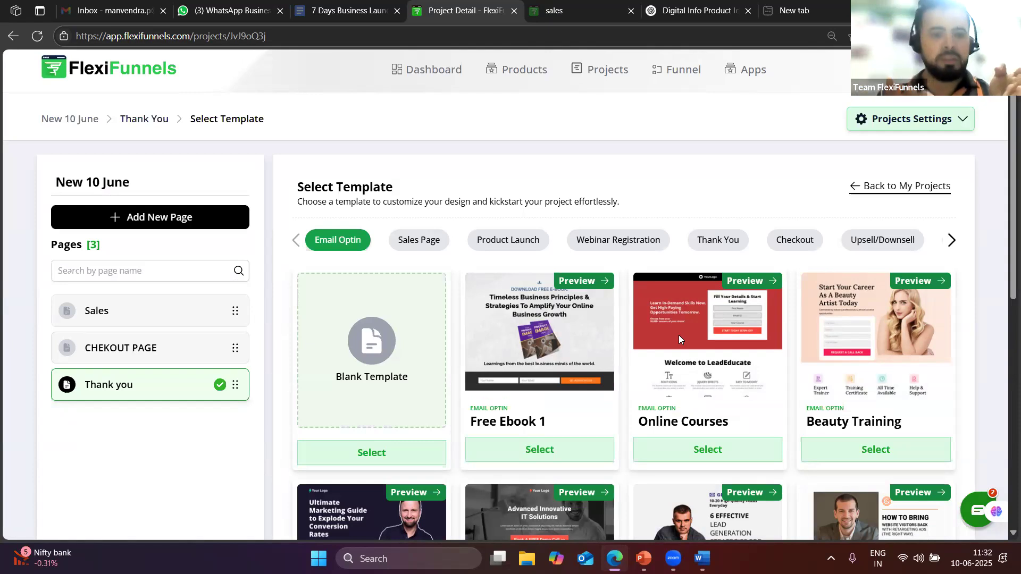
# Build the Thank you page from the Talk Soon! template, then select the Word page list
pyautogui.click(727, 246)
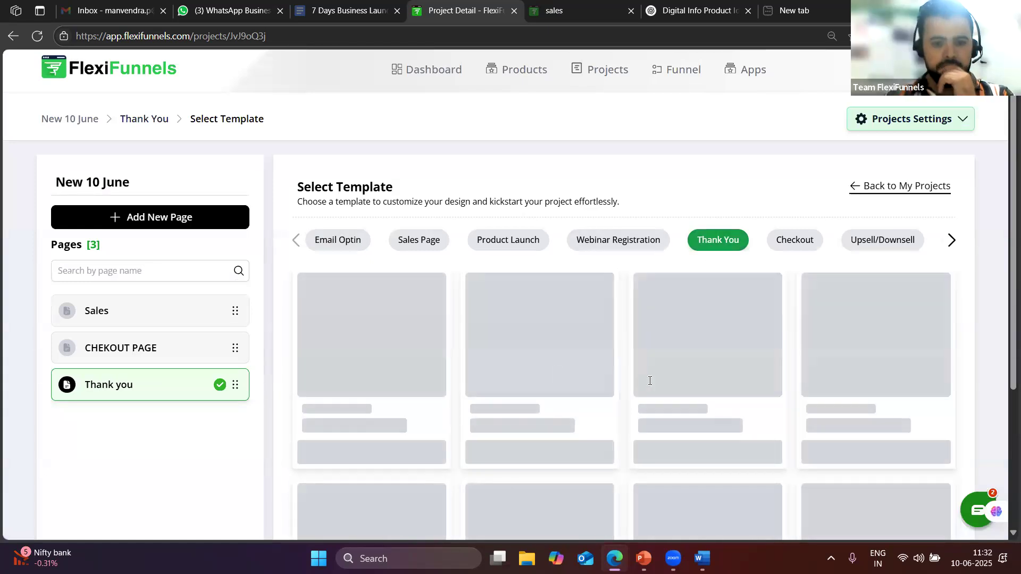
pyautogui.scroll(-1, 744, 372)
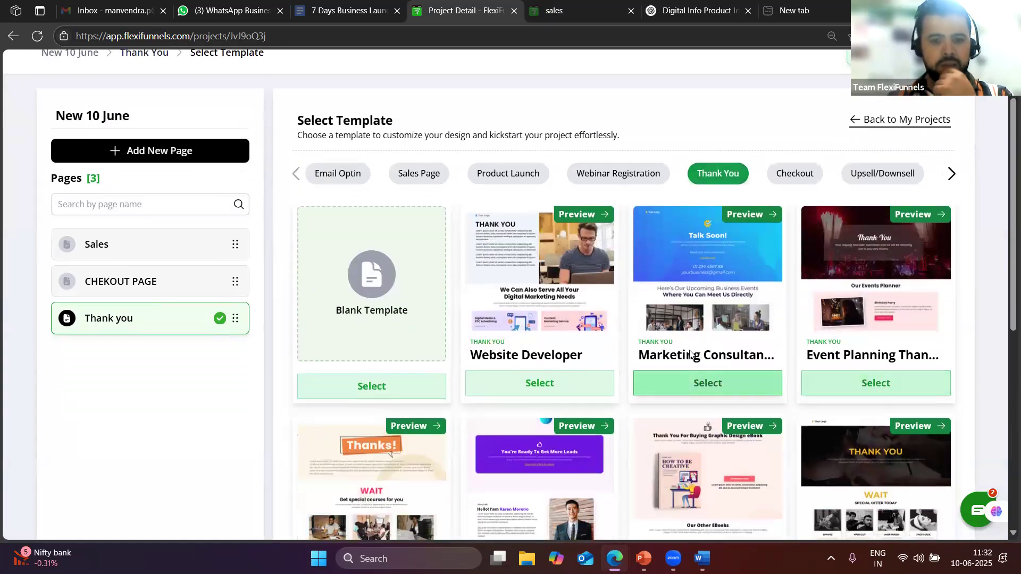
pyautogui.scroll(-2, 696, 342)
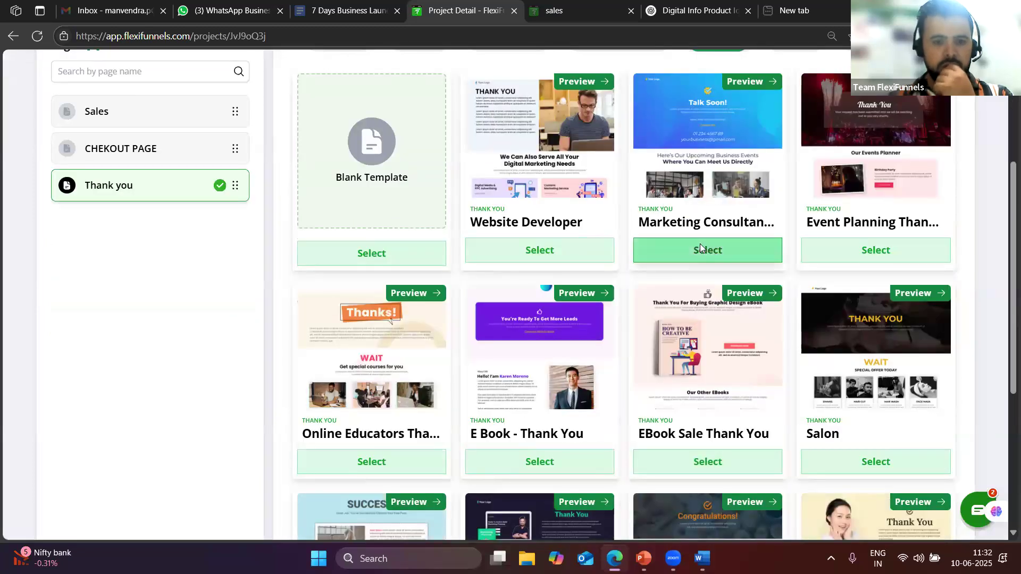
pyautogui.click(699, 244)
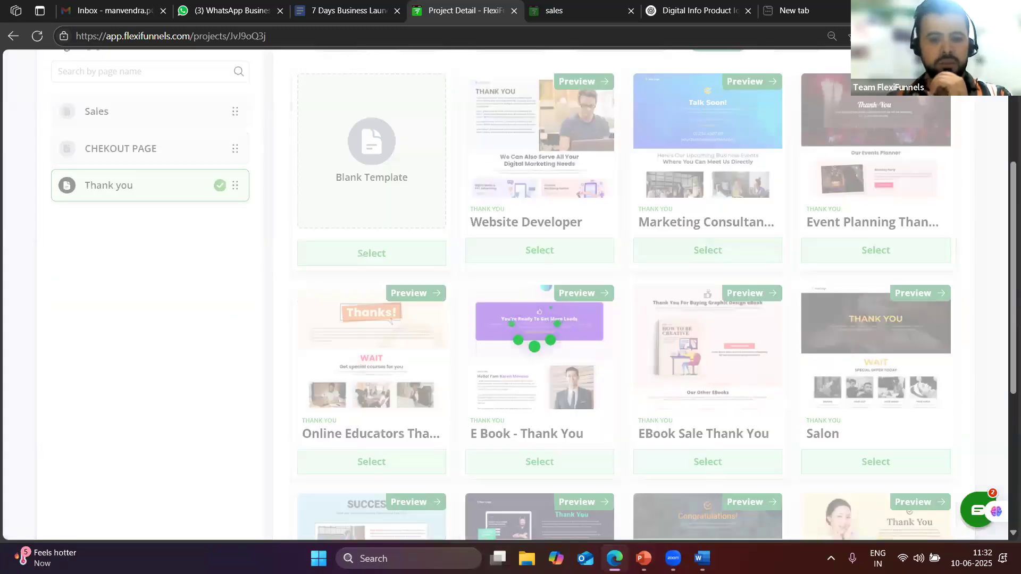
pyautogui.click(702, 558)
pyautogui.moveTo(330, 379); pyautogui.dragTo(234, 321)
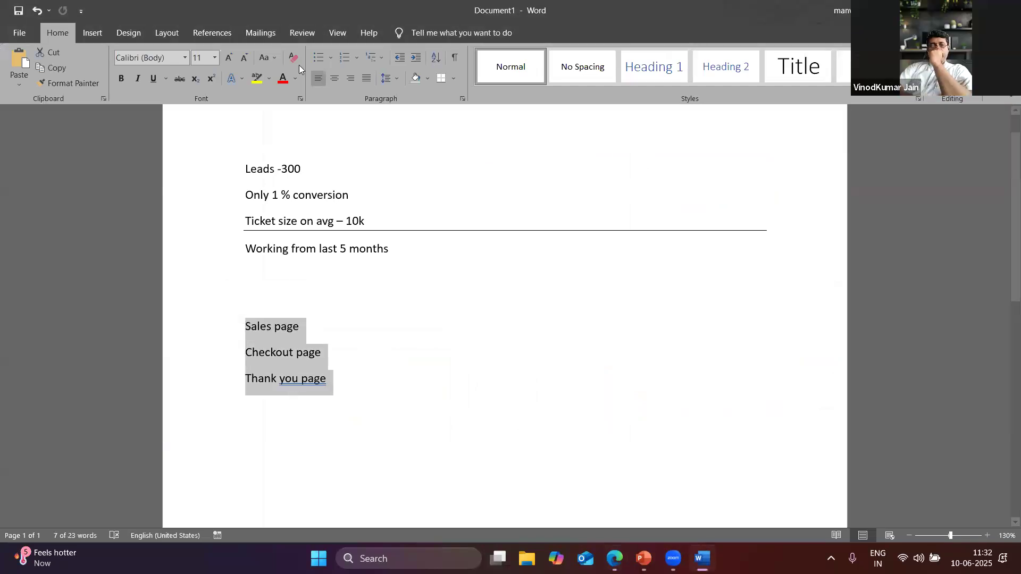
# Bold the three funnel-page lines in Word and add a 'product creation' line beneath them
pyautogui.click(121, 78)
pyautogui.click(388, 356)
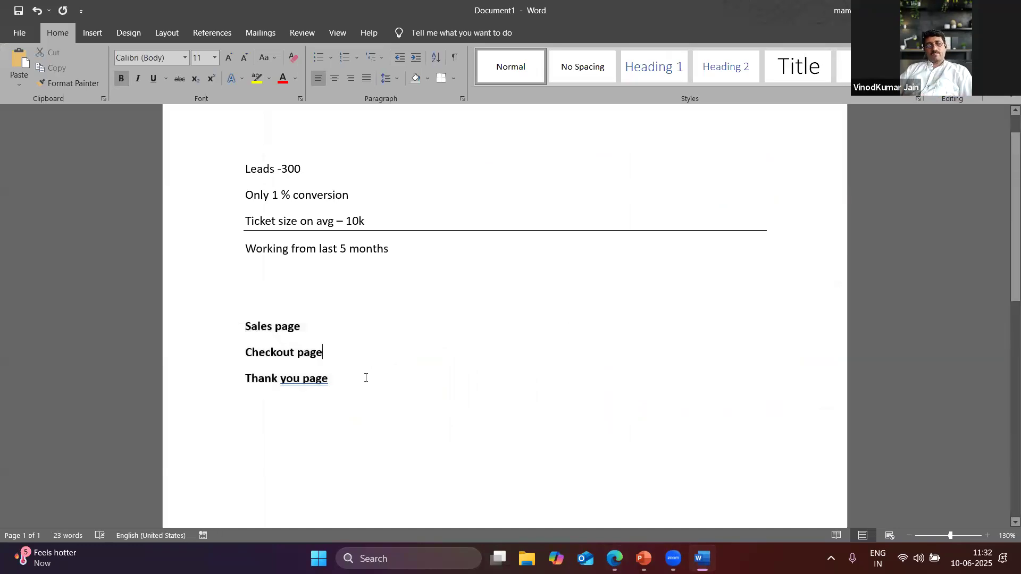
pyautogui.click(366, 377)
pyautogui.press('Return')
pyautogui.press('Return')
pyautogui.press('Return')
pyautogui.write('product')
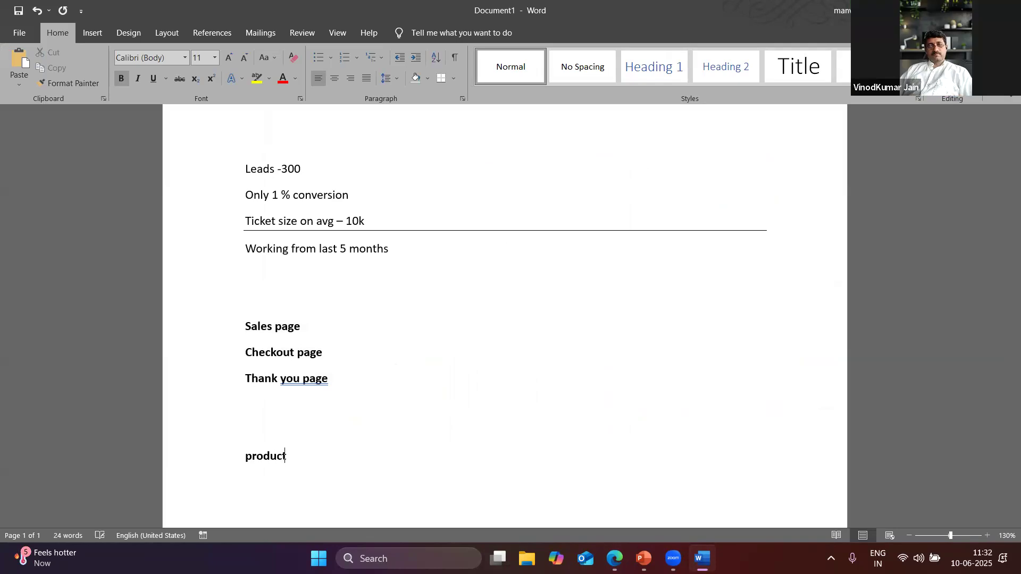
pyautogui.write(' creati')
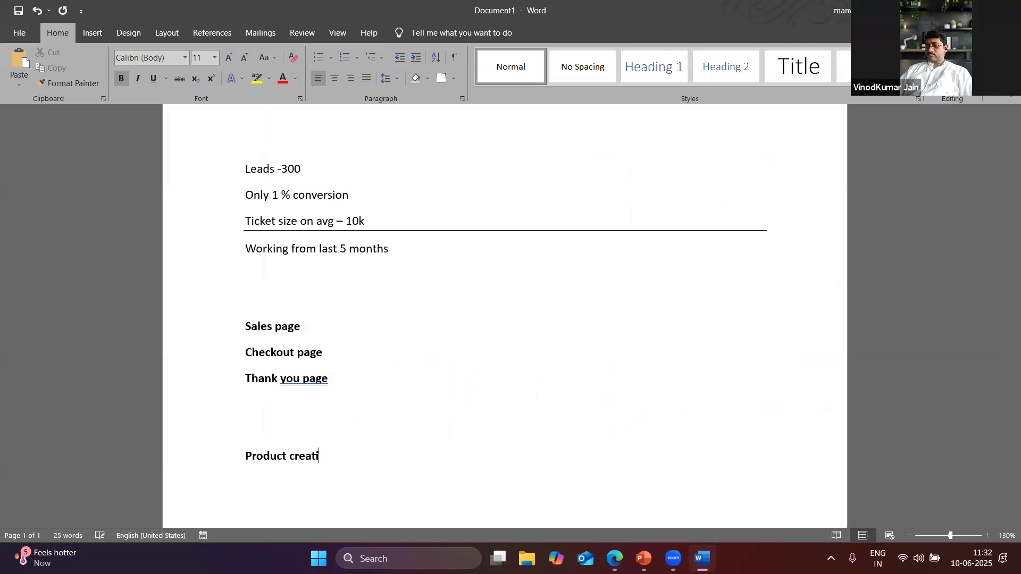
pyautogui.write('on')
pyautogui.hotkey('alt', 'Tab')
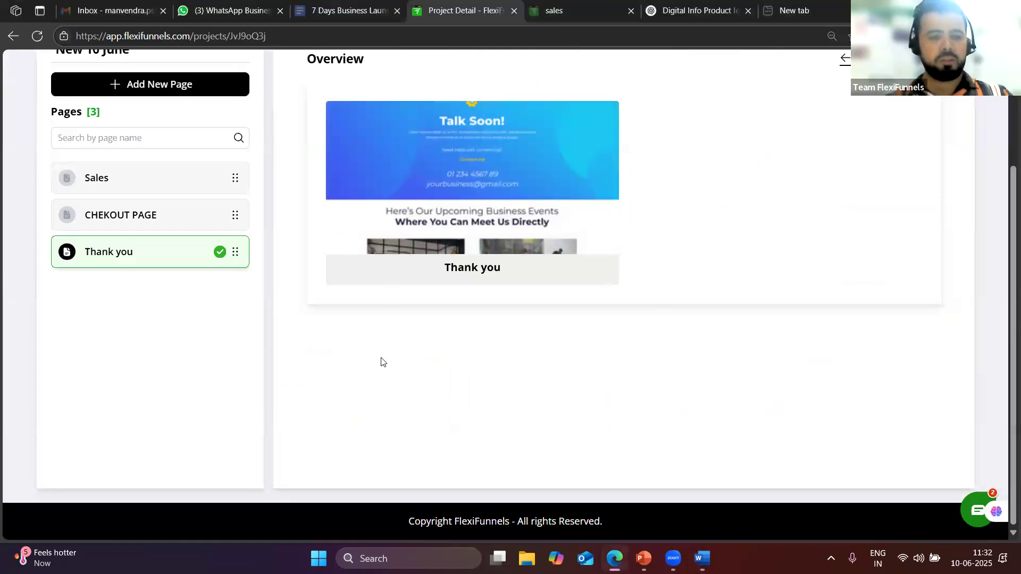
# Scroll to the top of the New 10 June project and go to Products
pyautogui.scroll(5, 381, 362)
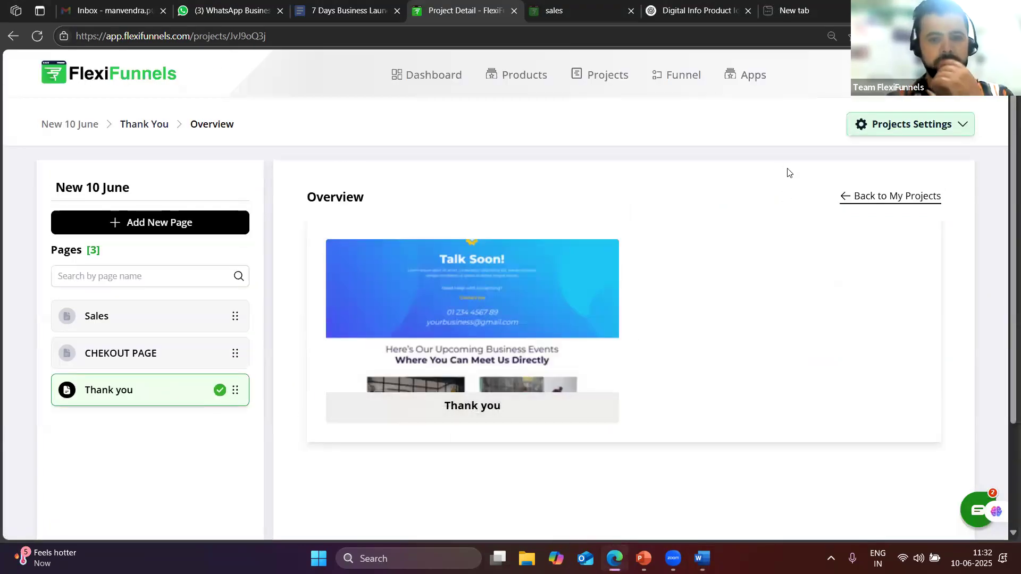
pyautogui.click(530, 75)
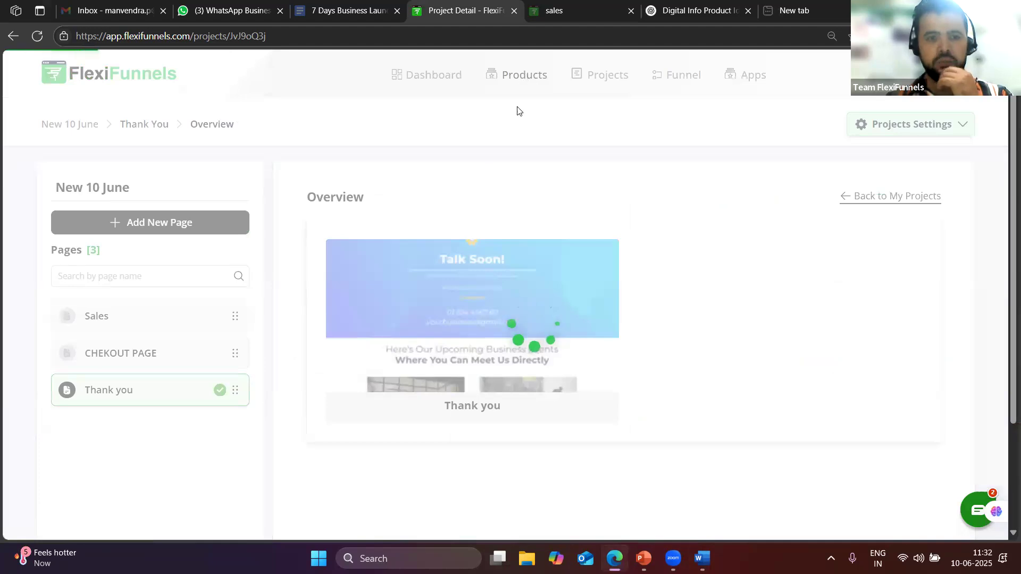
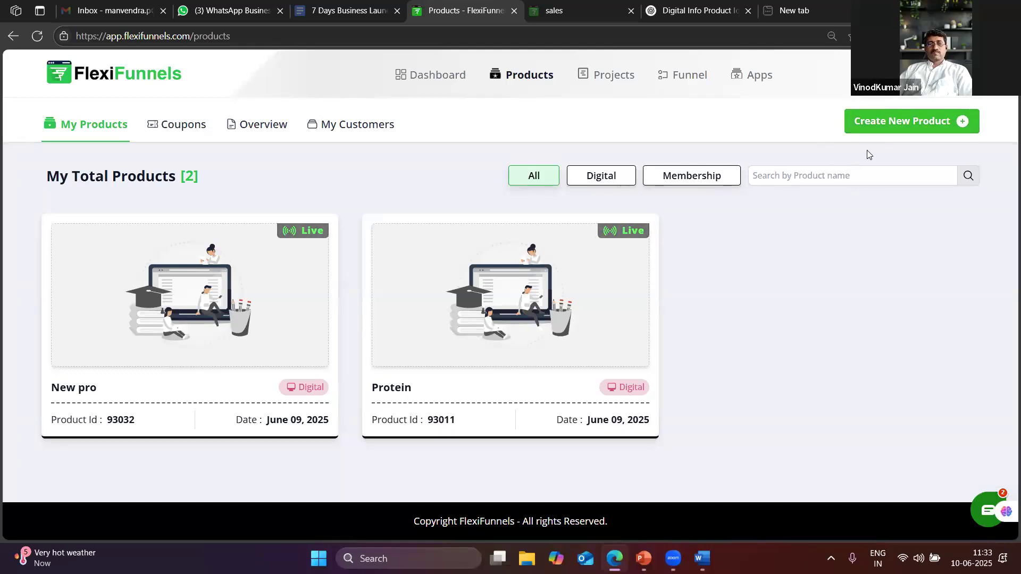
# Start a new Digital Product
pyautogui.click(866, 122)
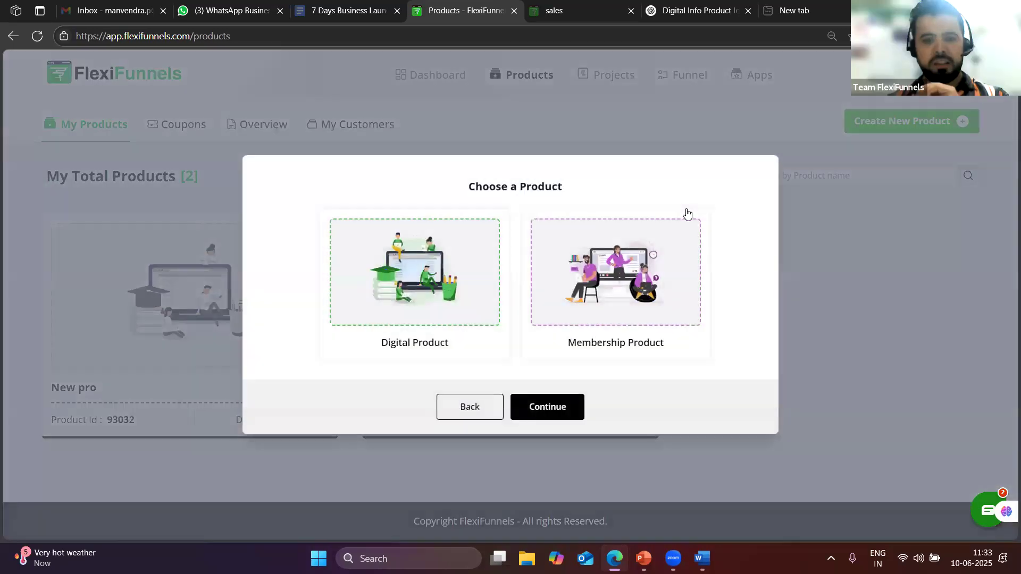
pyautogui.click(501, 338)
pyautogui.click(545, 408)
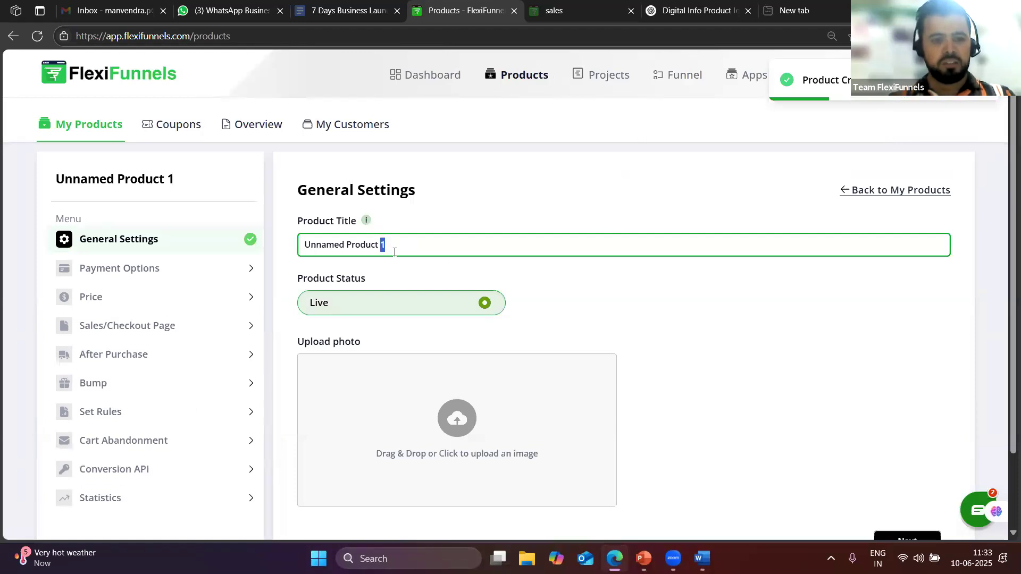
# Title the product 'June 10' and continue to Payment Options
pyautogui.tripleClick(394, 252)
pyautogui.press('BackSpace')
pyautogui.write('N')
pyautogui.press('BackSpace')
pyautogui.write('June')
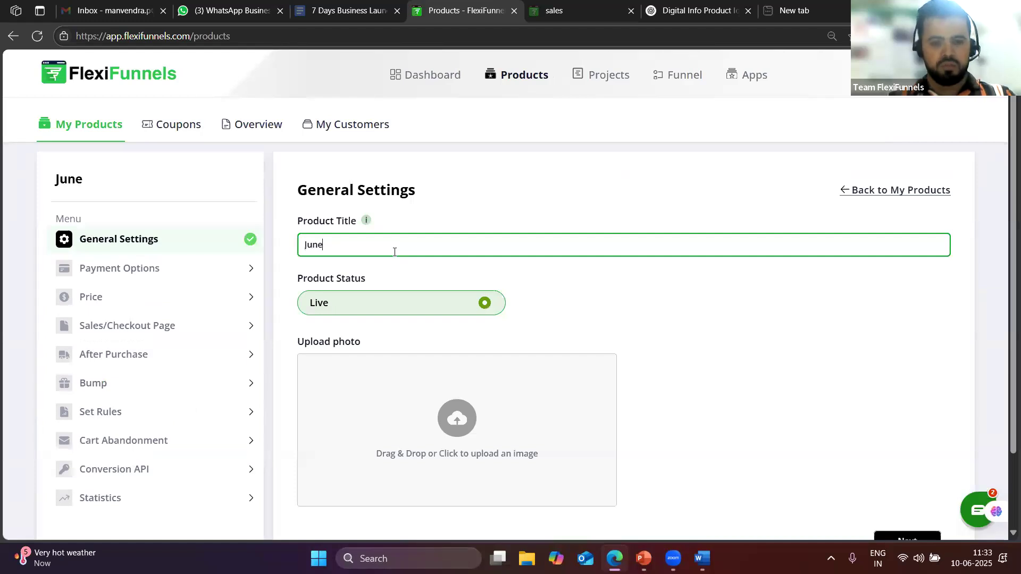
pyautogui.write(' 10')
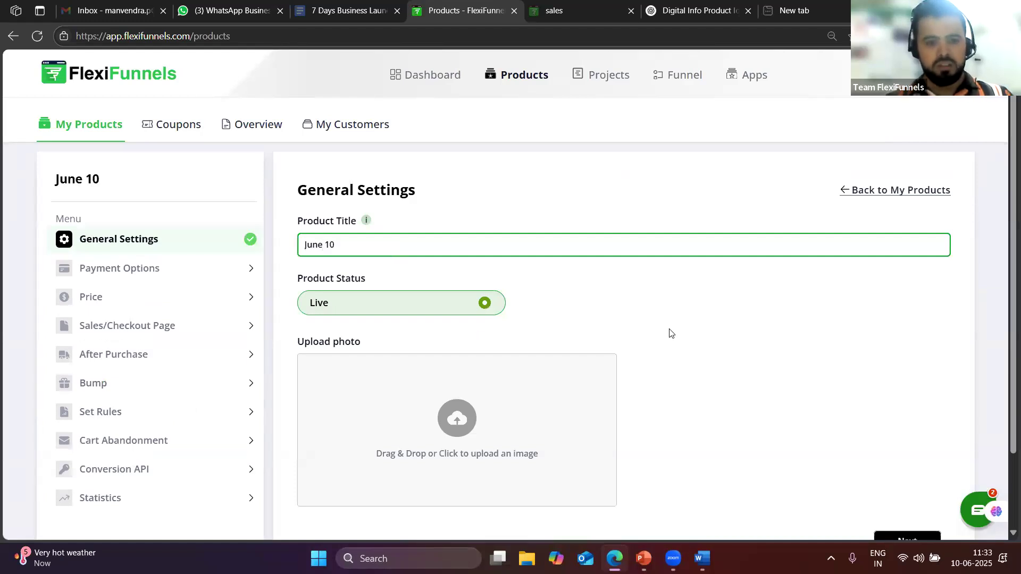
pyautogui.scroll(-2, 948, 401)
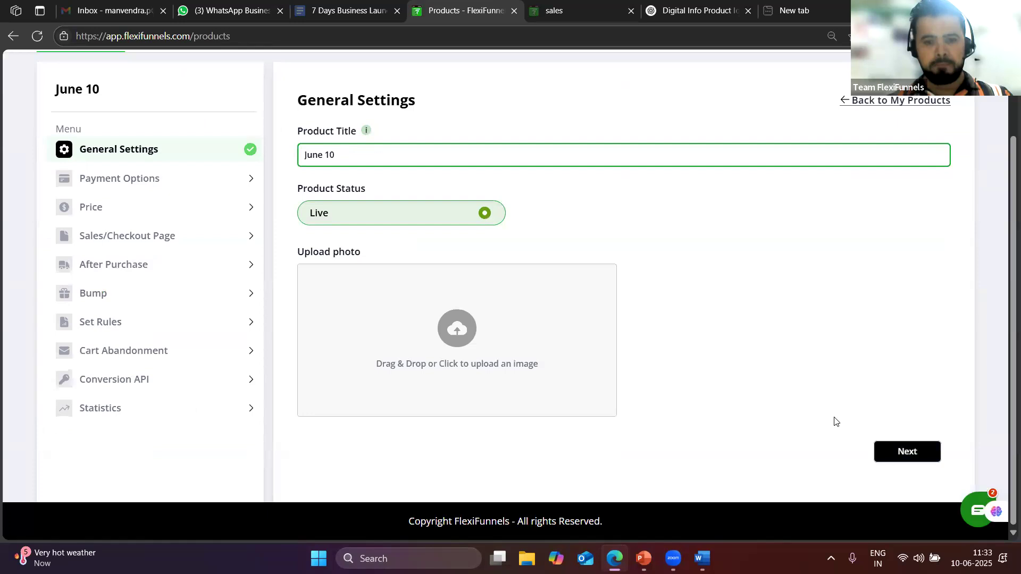
pyautogui.press('Return')
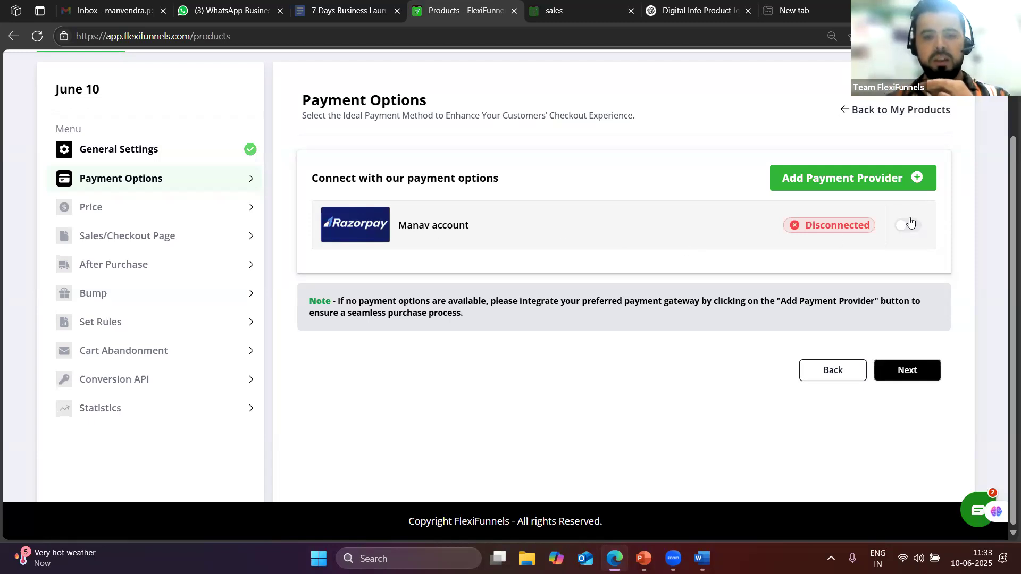
# Connect the Razorpay account and save a One Time Fee price of INR 1
pyautogui.click(908, 227)
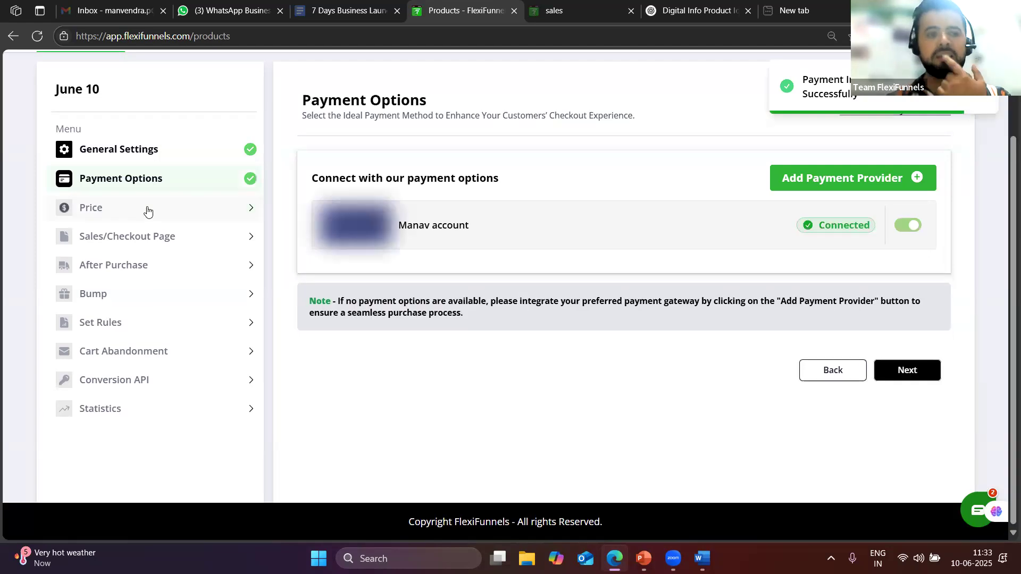
pyautogui.click(141, 212)
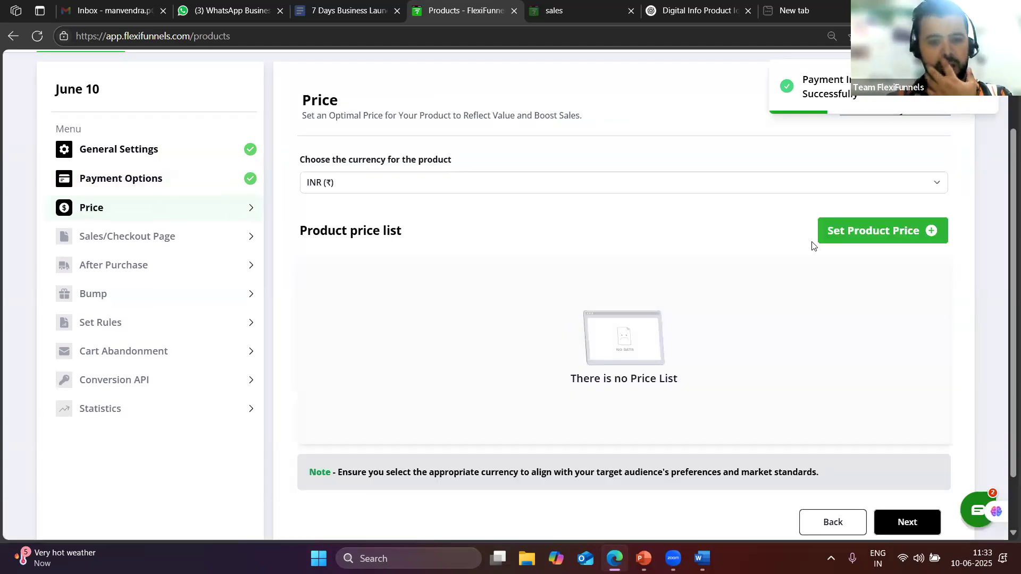
pyautogui.click(877, 230)
pyautogui.click(405, 336)
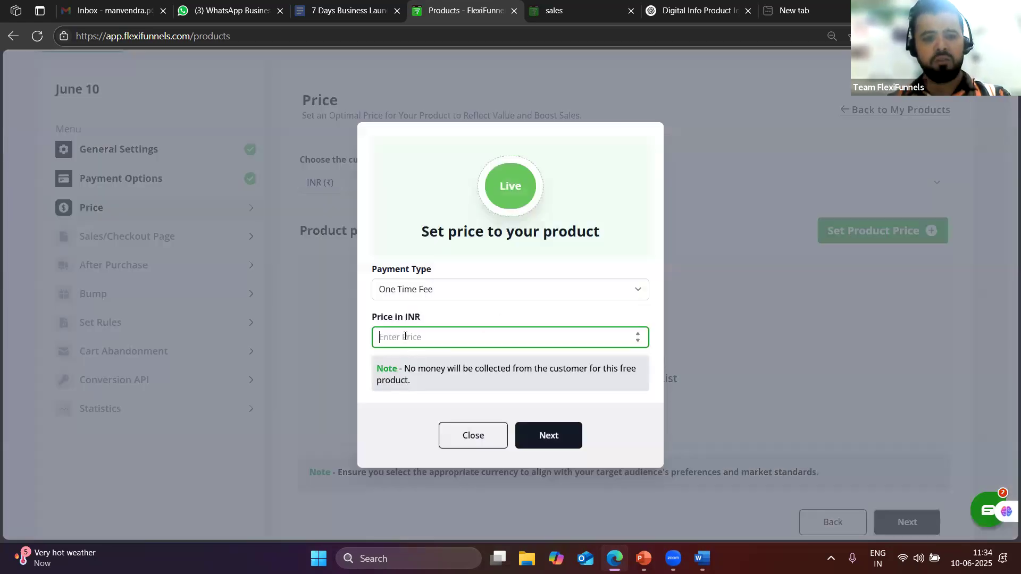
pyautogui.write('1')
pyautogui.click(567, 429)
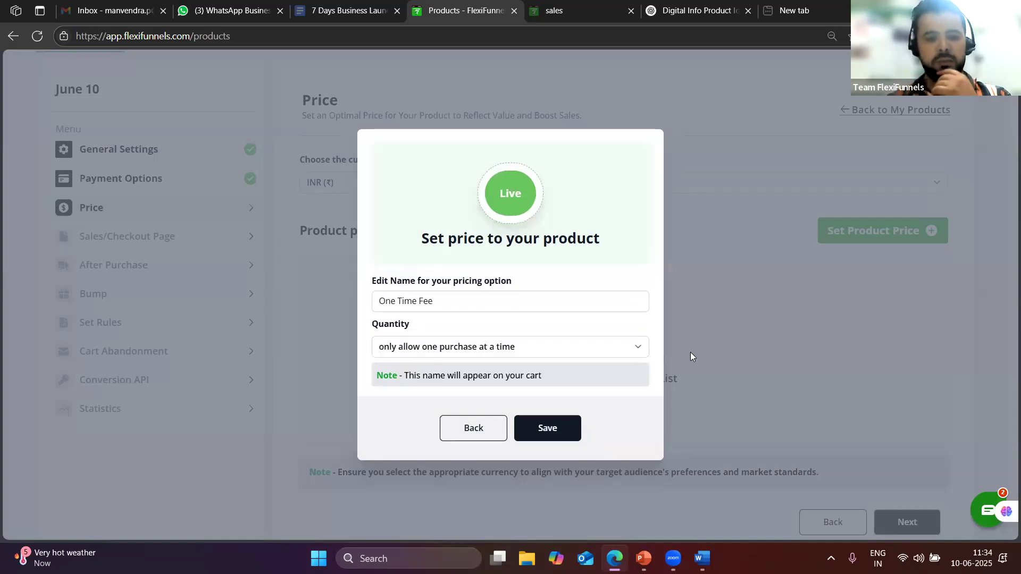
pyautogui.click(547, 427)
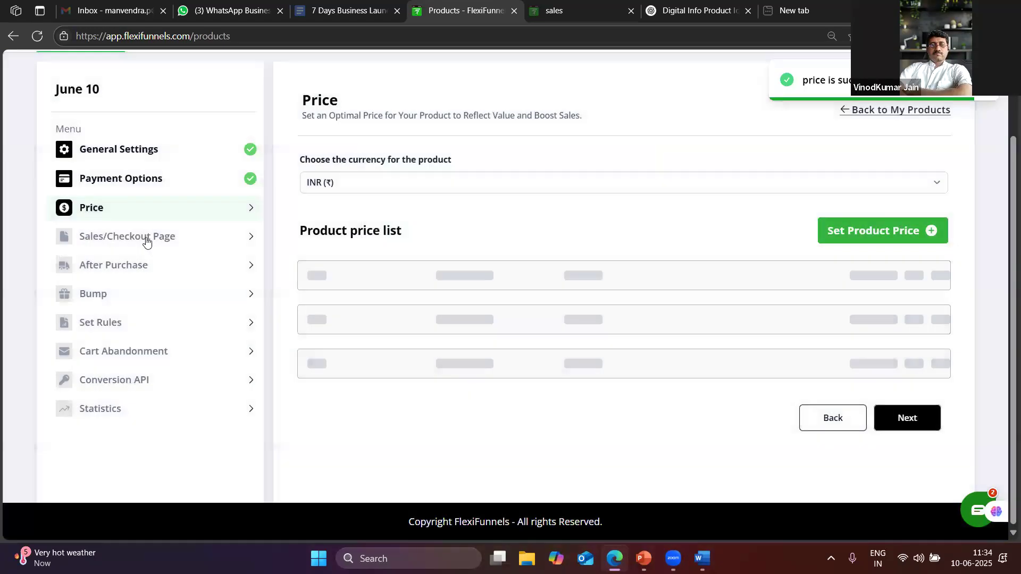
# Use the New 10 june project's 'sales' page as the sales page
pyautogui.click(146, 243)
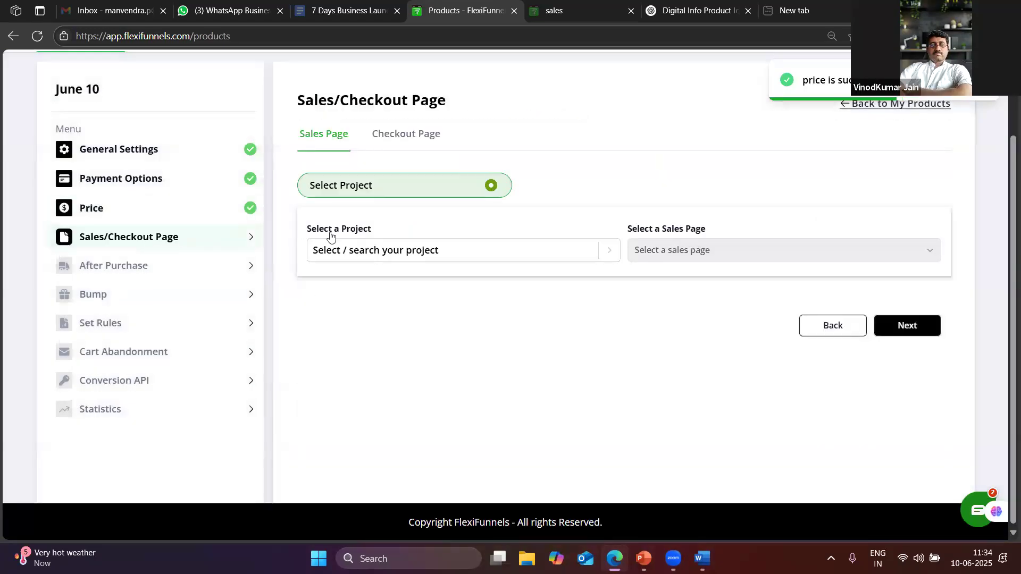
pyautogui.click(426, 256)
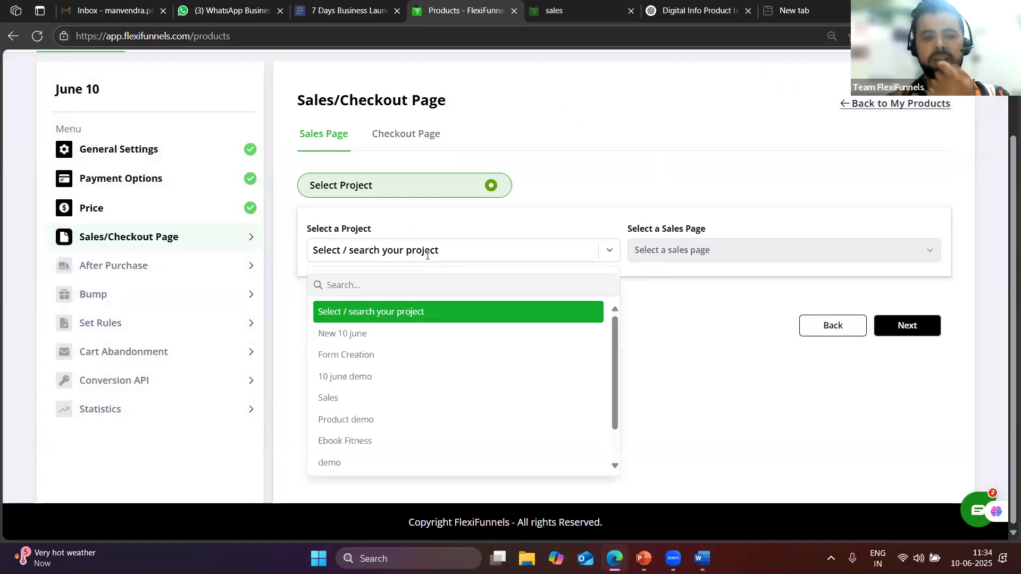
pyautogui.click(341, 335)
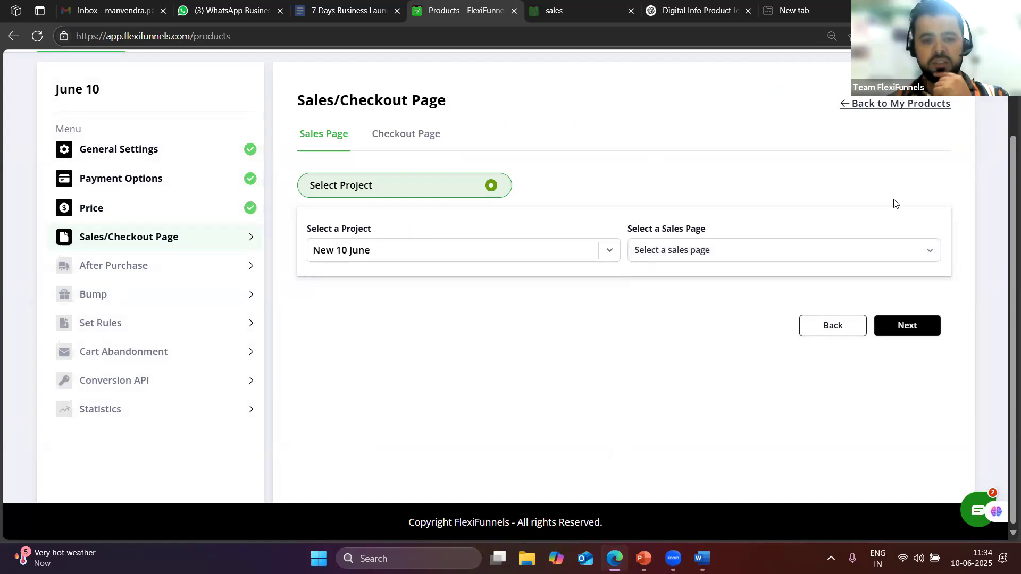
pyautogui.click(668, 249)
pyautogui.click(667, 291)
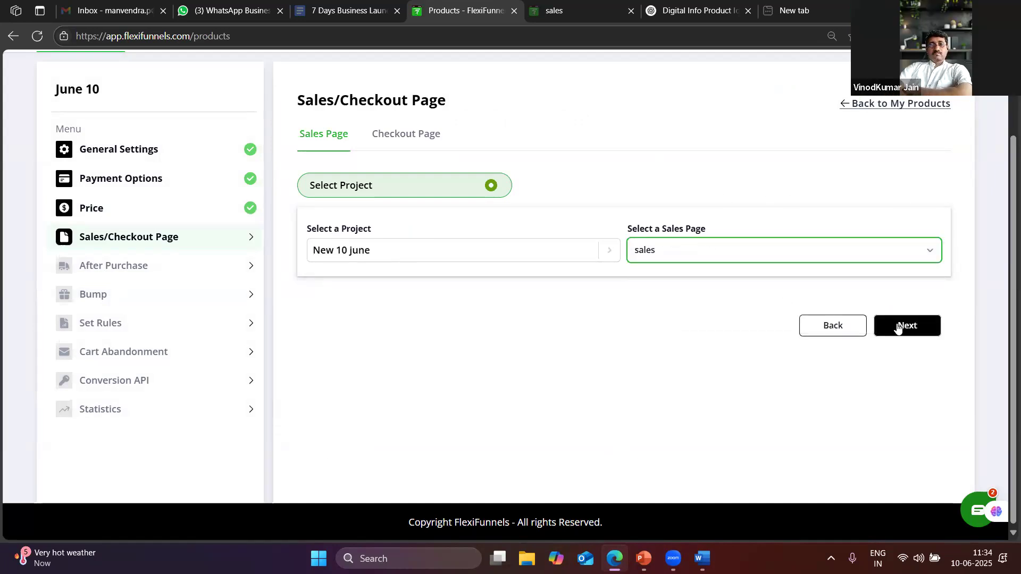
pyautogui.click(906, 325)
# Use the New 10 june CHEKOUT PAGE as the checkout page
pyautogui.click(449, 211)
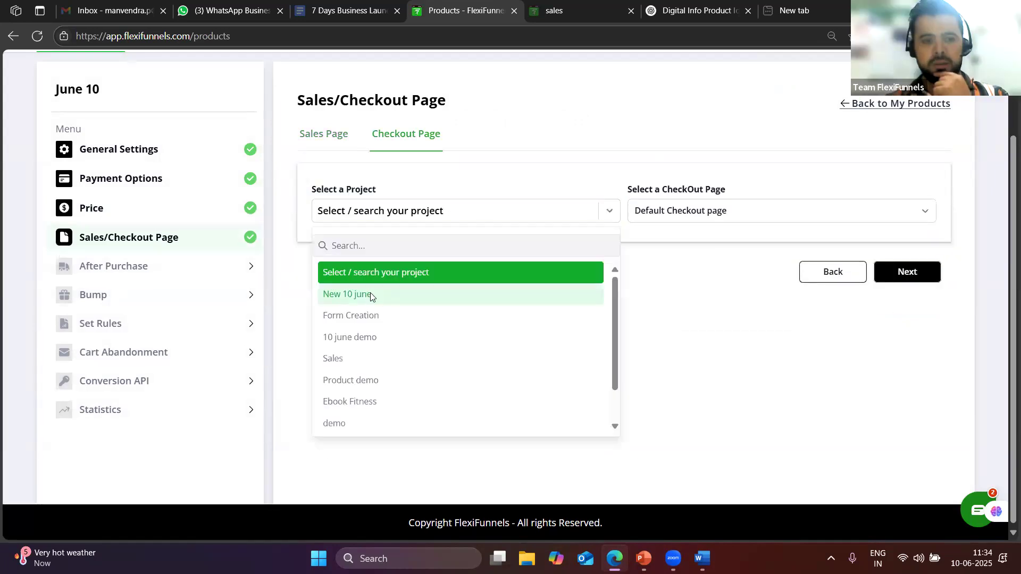
pyautogui.click(372, 294)
pyautogui.click(658, 210)
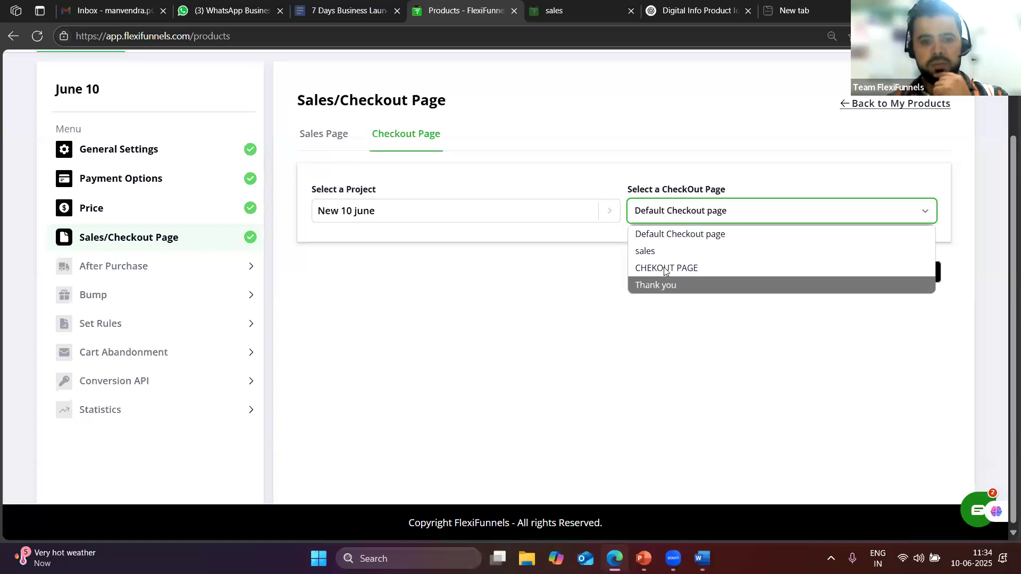
pyautogui.click(665, 267)
pyautogui.click(897, 275)
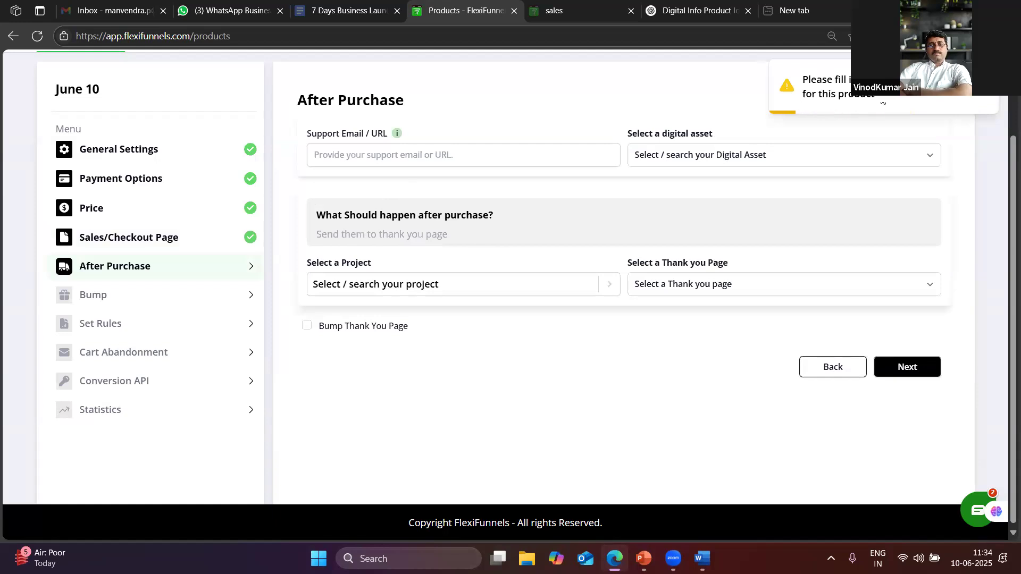
# Enter the support email address and deliver the Heath ebook as the digital asset
pyautogui.click(397, 161)
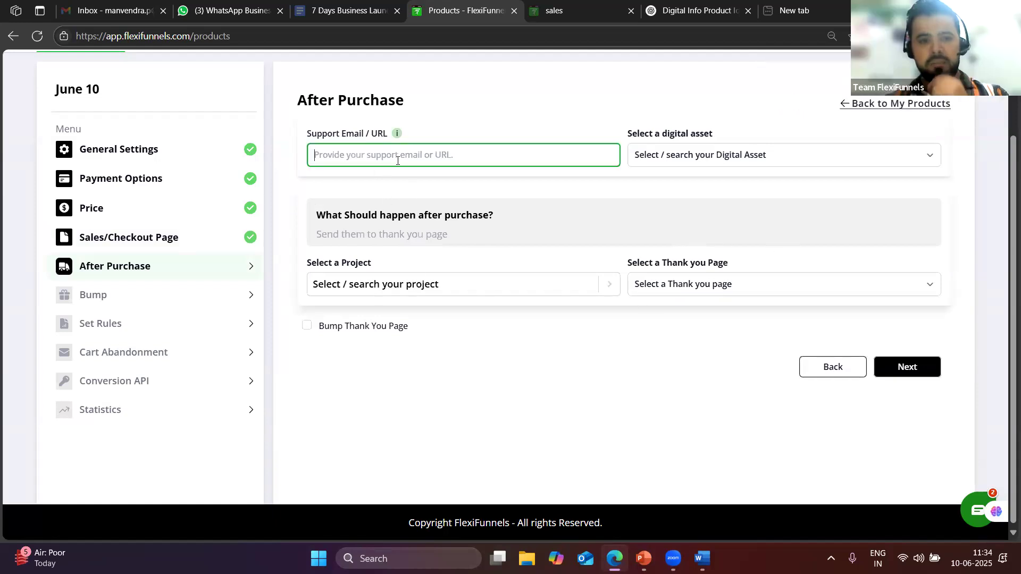
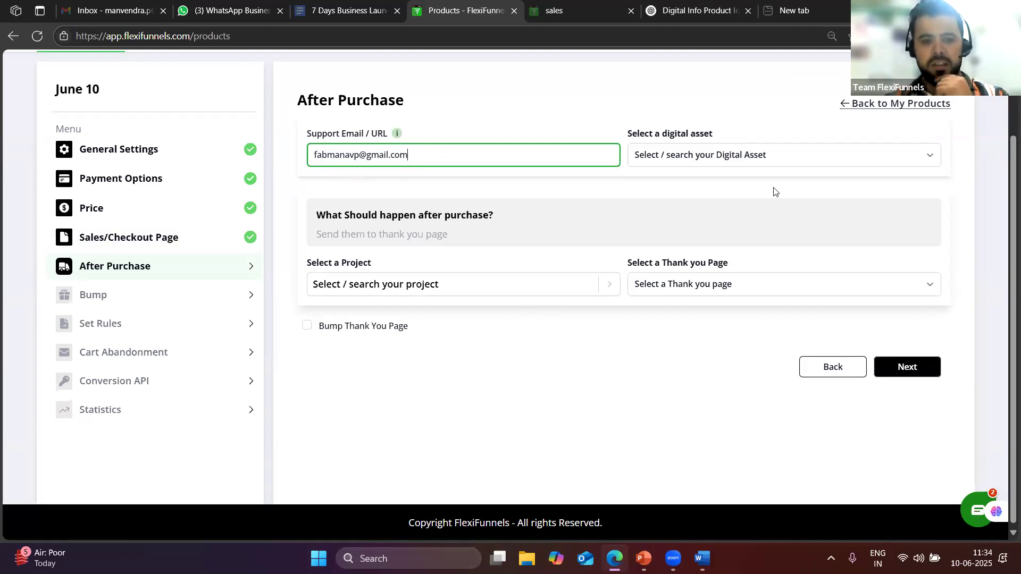
pyautogui.click(733, 161)
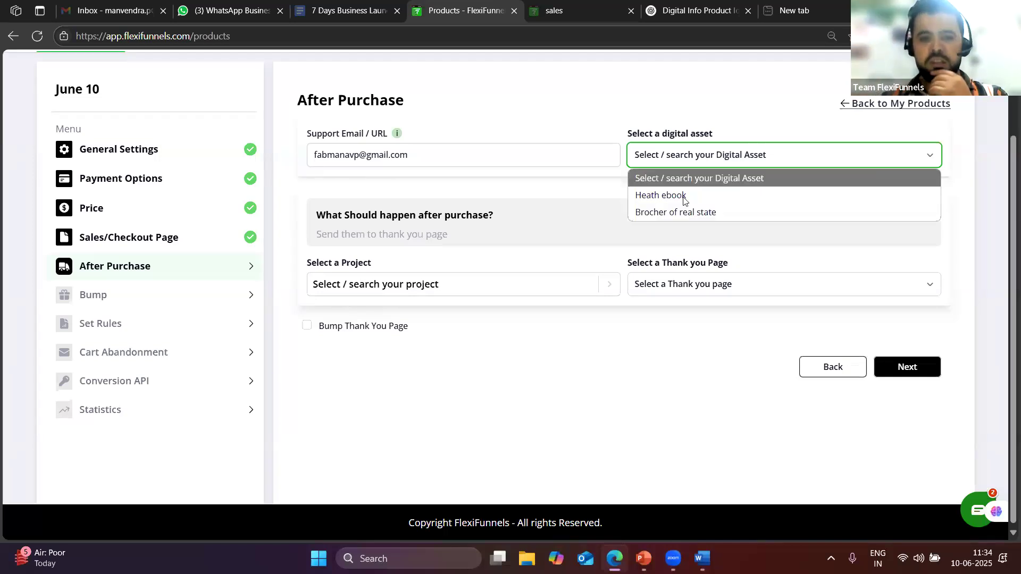
pyautogui.click(699, 197)
# Send buyers to the New 10 june 'Thank you' page after purchase
pyautogui.click(414, 284)
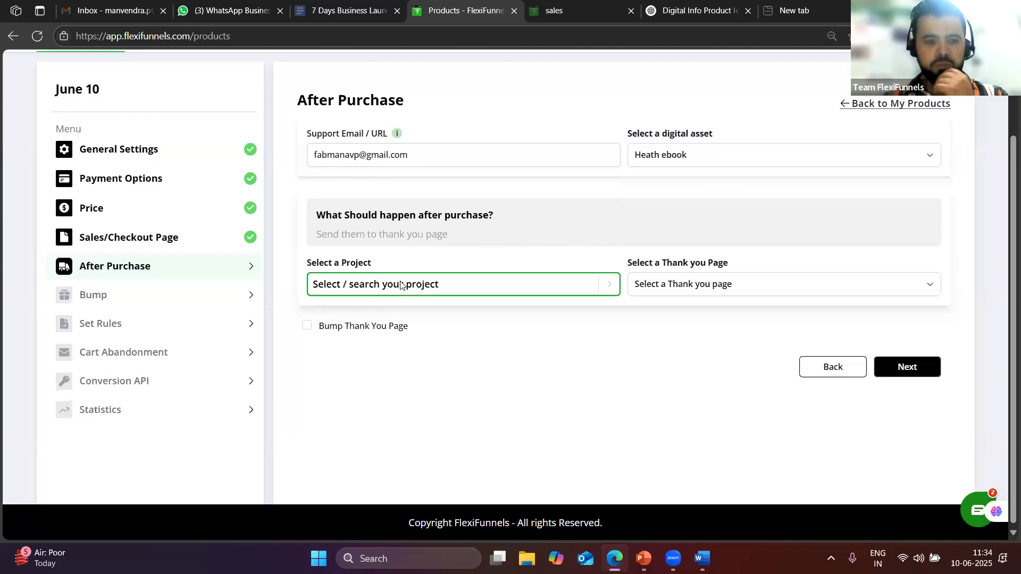
pyautogui.click(367, 367)
pyautogui.click(719, 282)
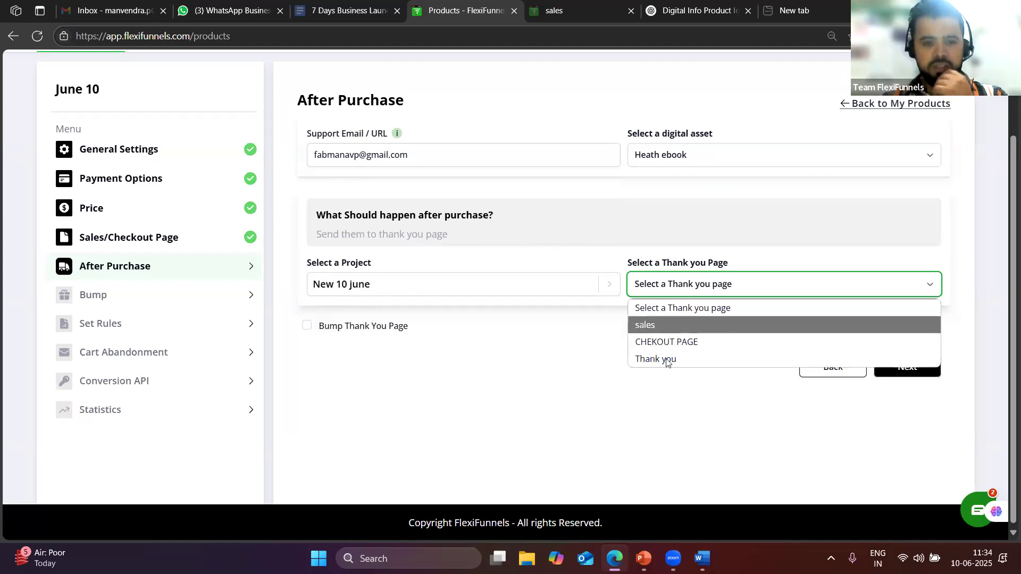
pyautogui.click(668, 363)
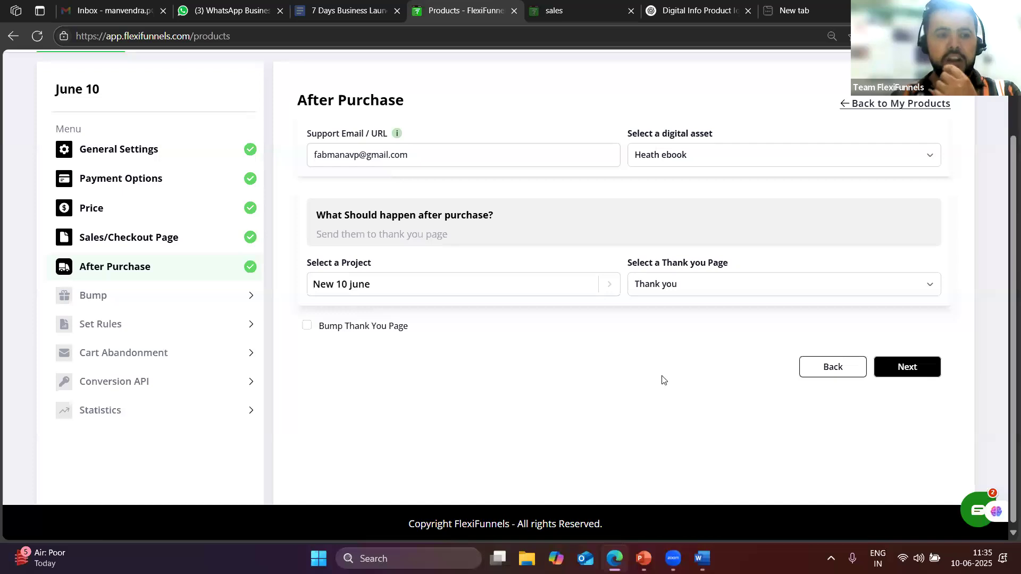
pyautogui.click(119, 296)
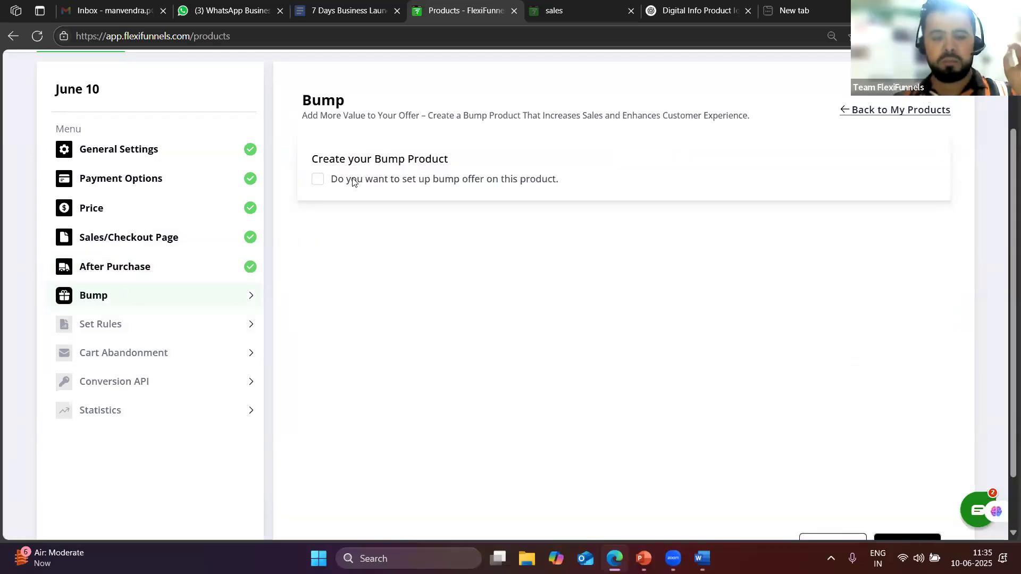
# Enable a bump offer named 'Get shoes' priced 2
pyautogui.click(317, 180)
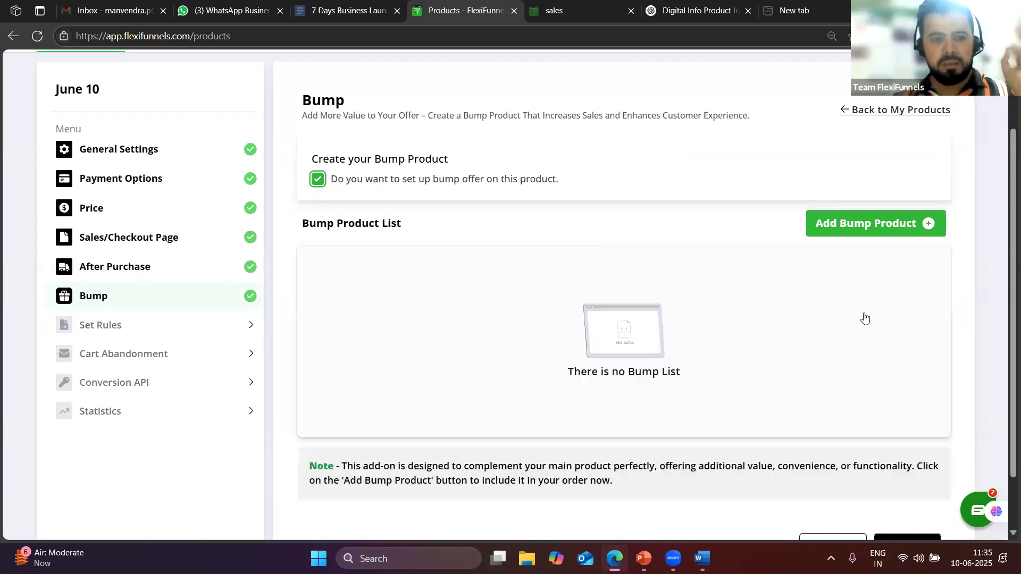
pyautogui.click(889, 230)
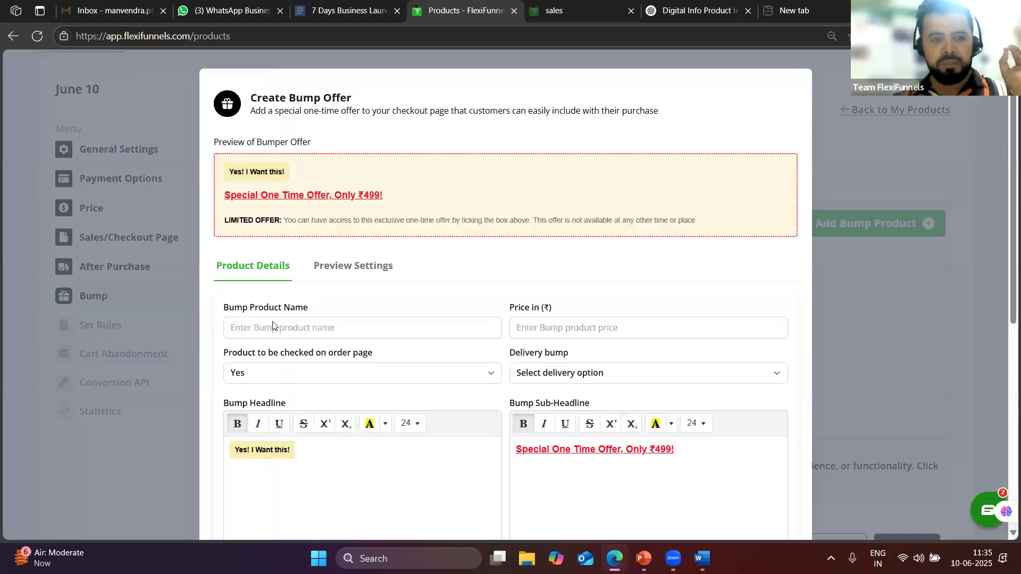
pyautogui.scroll(-3, 272, 325)
pyautogui.click(253, 190)
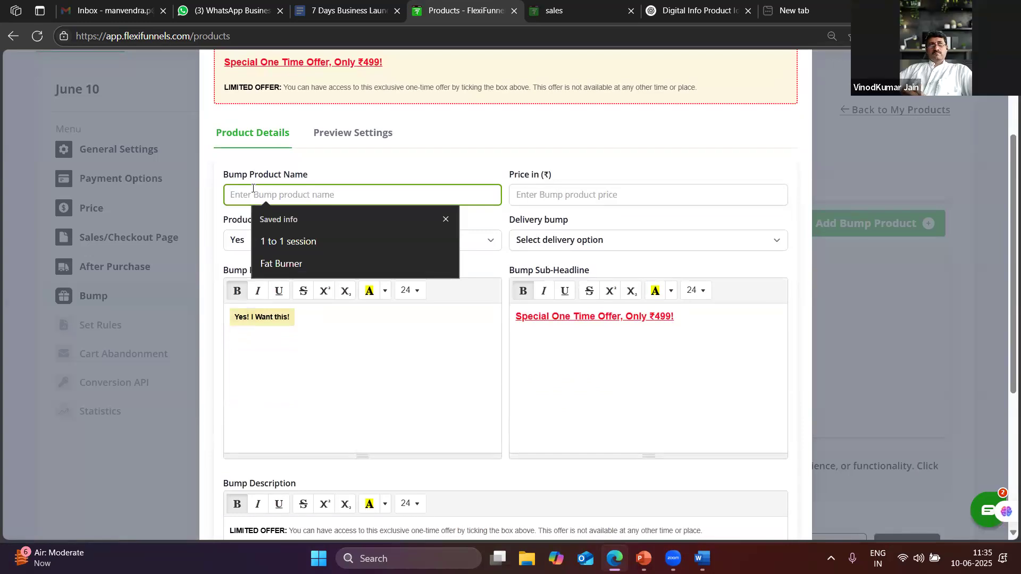
pyautogui.write('Get shoes')
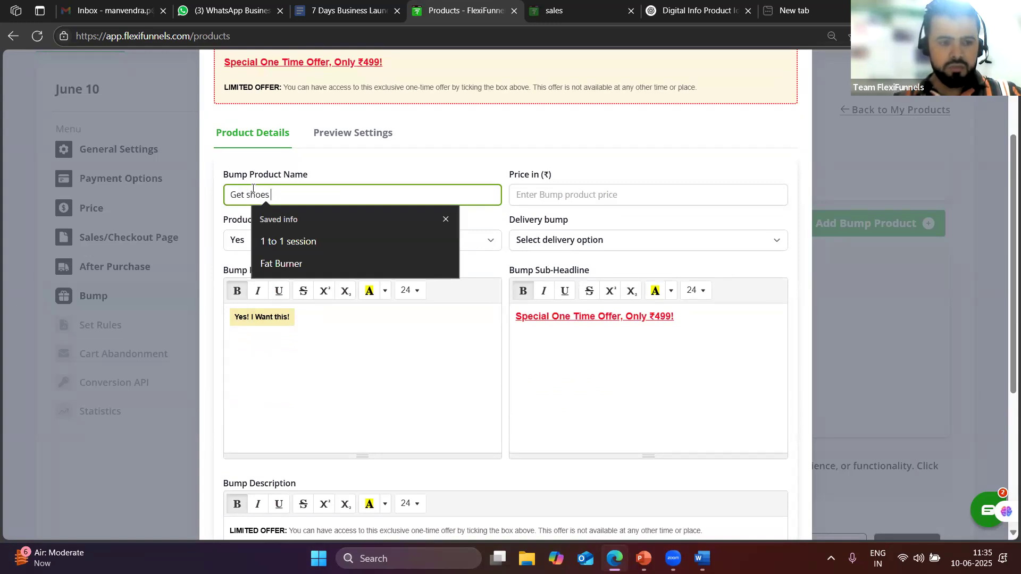
pyautogui.click(356, 347)
pyautogui.click(594, 195)
pyautogui.write('2')
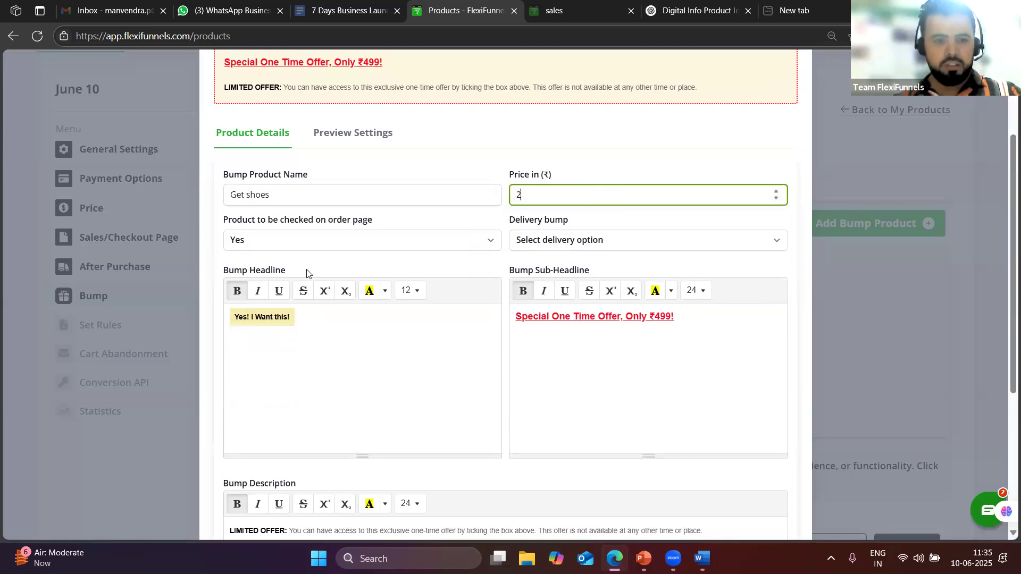
# Deliver the bump as the Heath ebook digital asset and save it
pyautogui.click(580, 237)
pyautogui.click(540, 282)
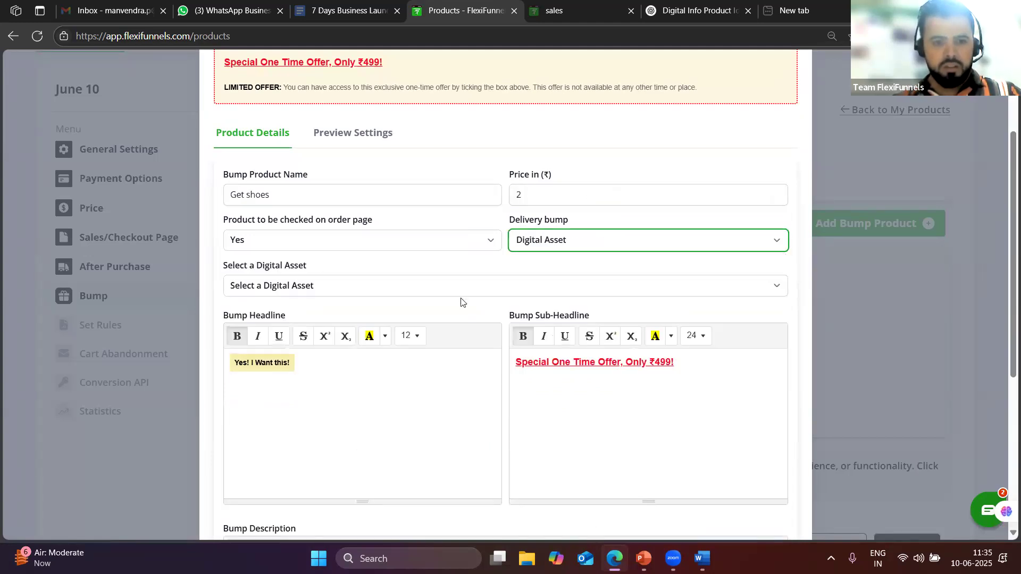
pyautogui.scroll(-1, 340, 319)
pyautogui.click(314, 221)
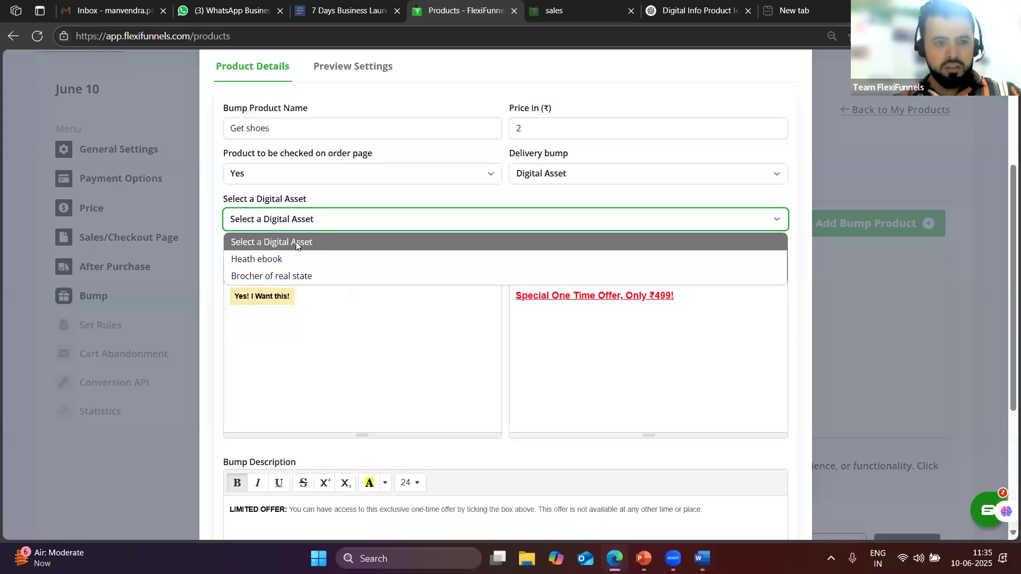
pyautogui.click(318, 261)
pyautogui.scroll(-4, 593, 404)
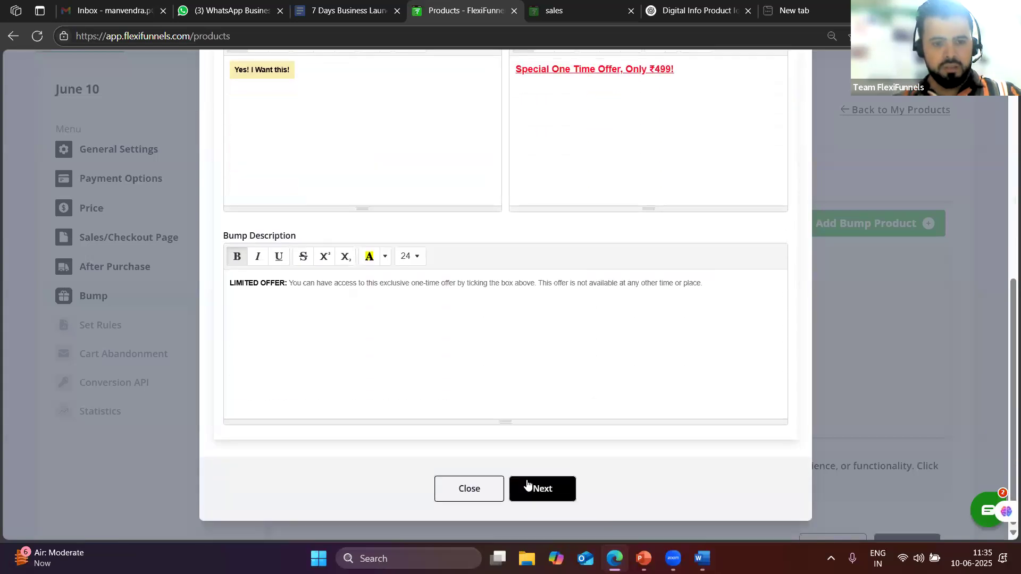
pyautogui.click(543, 488)
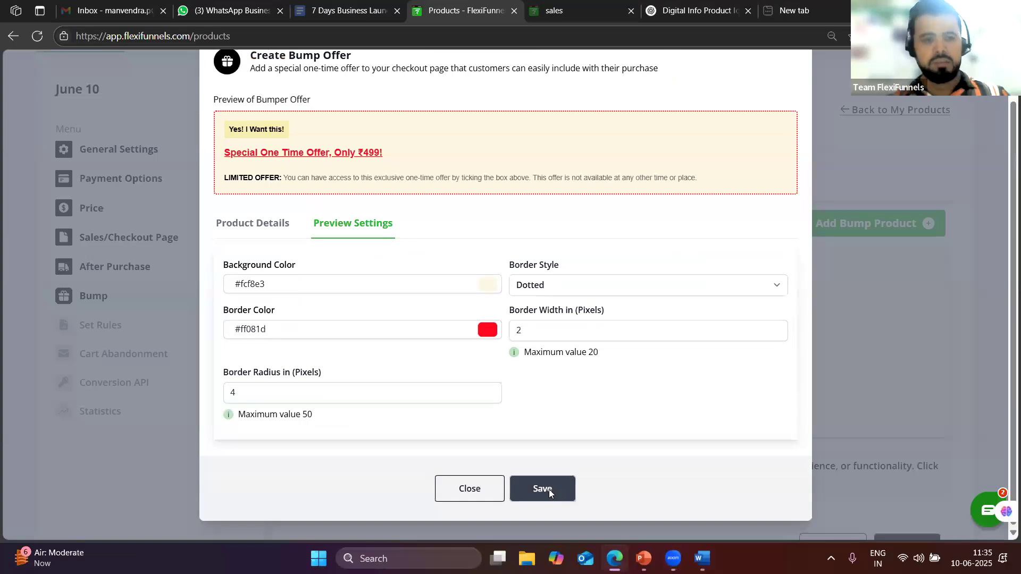
pyautogui.click(548, 489)
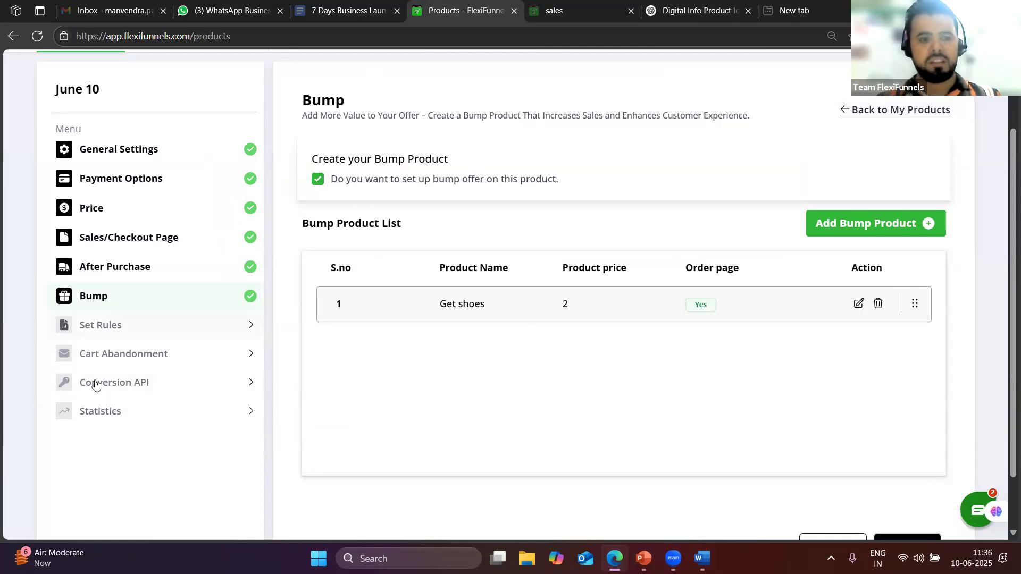
# Skip the product rules step without adding any rules
pyautogui.click(99, 333)
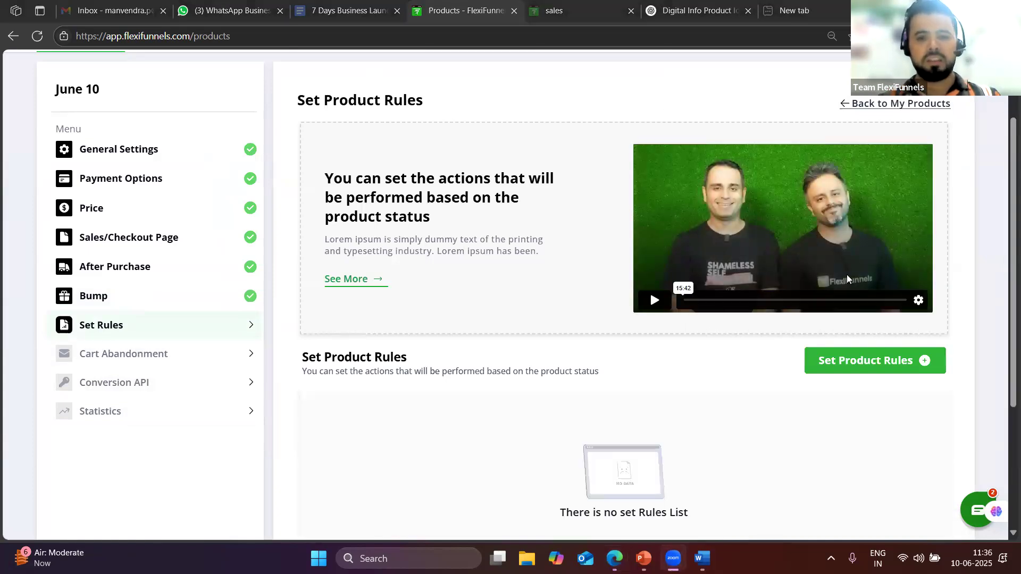
pyautogui.scroll(-3, 121, 360)
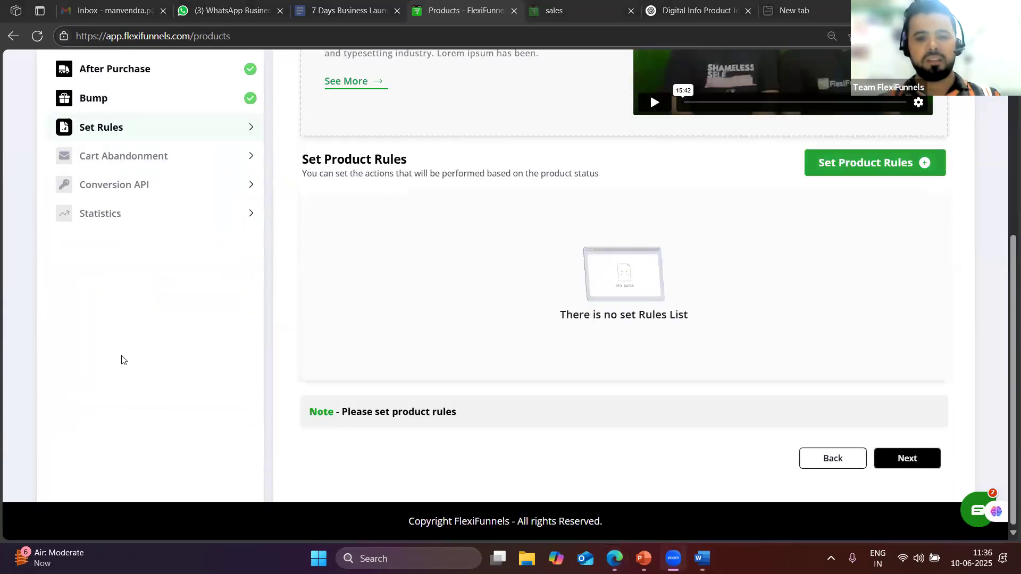
pyautogui.click(923, 458)
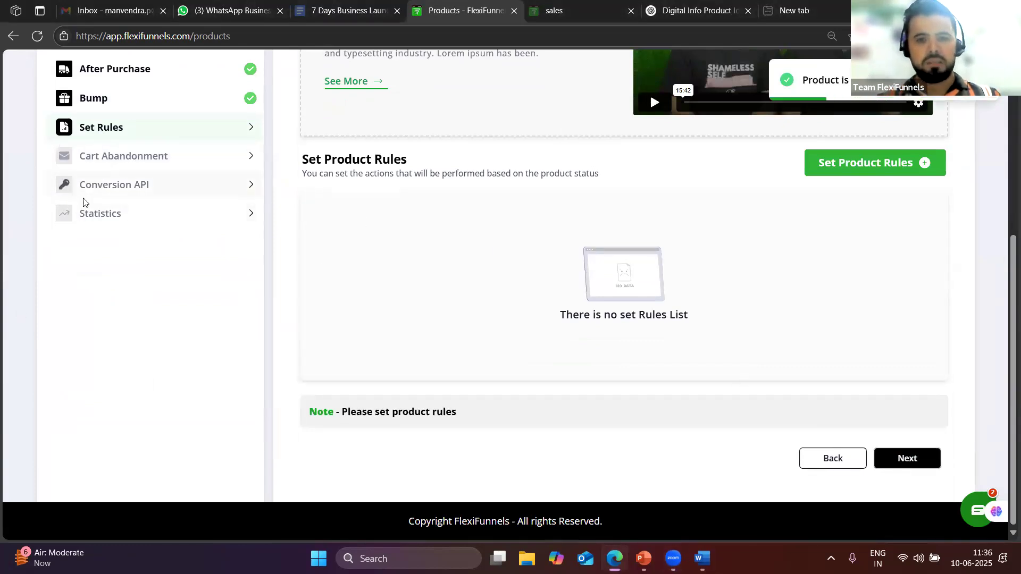
# Leave cart abandonment and Conversions API unset, save the June 10 product, and go to Projects
pyautogui.click(114, 156)
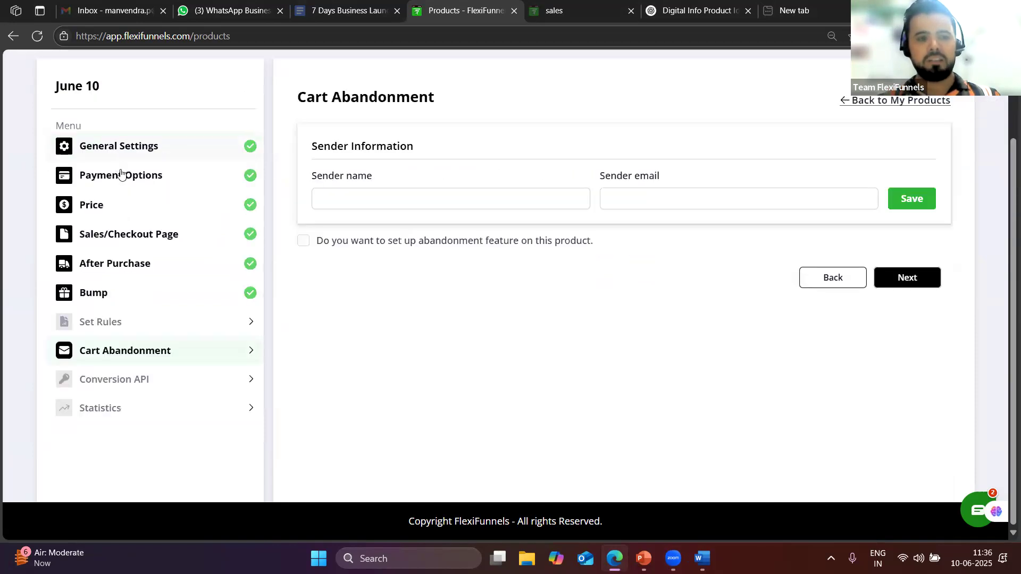
pyautogui.click(136, 379)
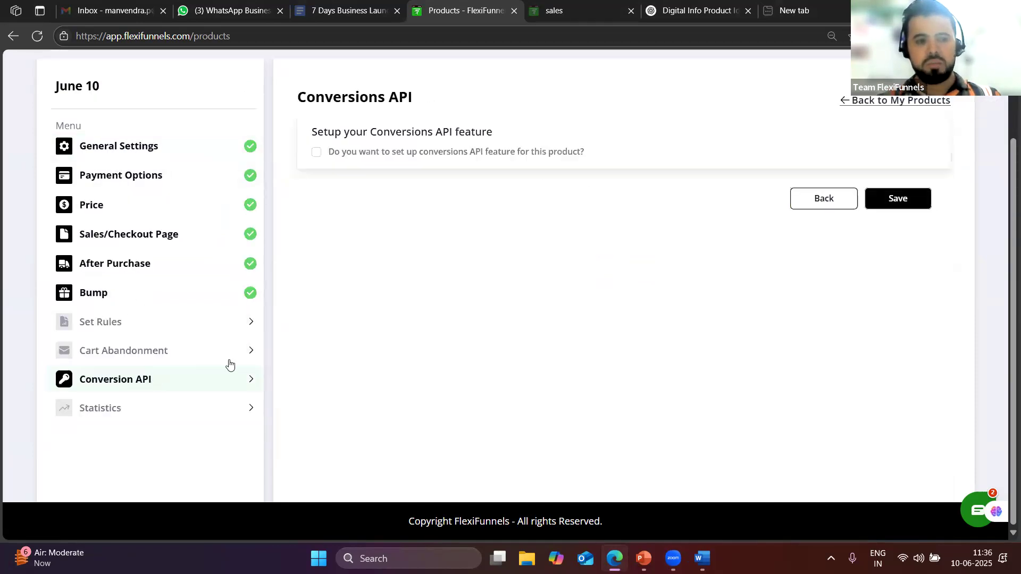
pyautogui.click(151, 407)
pyautogui.click(143, 353)
pyautogui.click(130, 384)
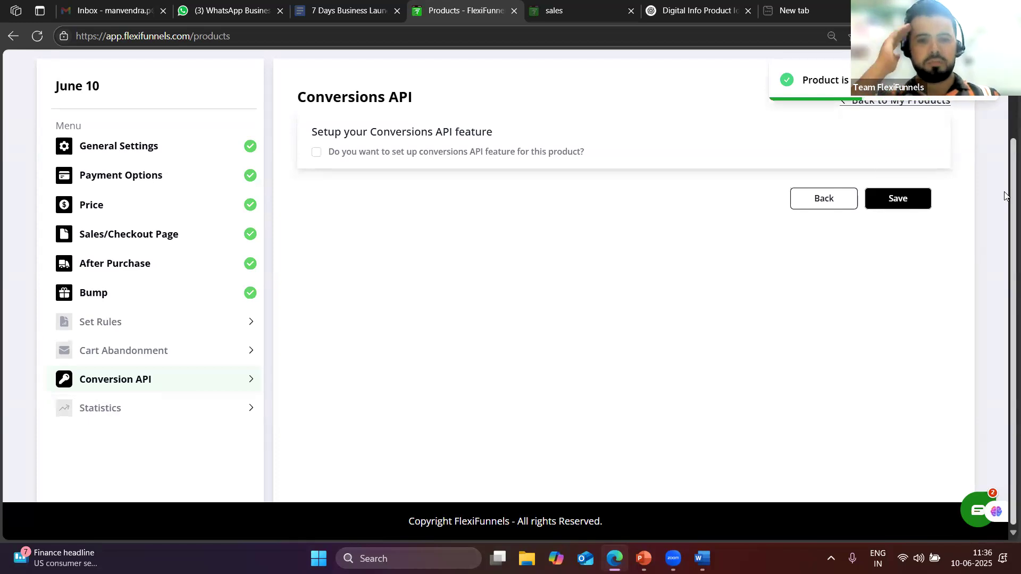
pyautogui.scroll(1, 750, 330)
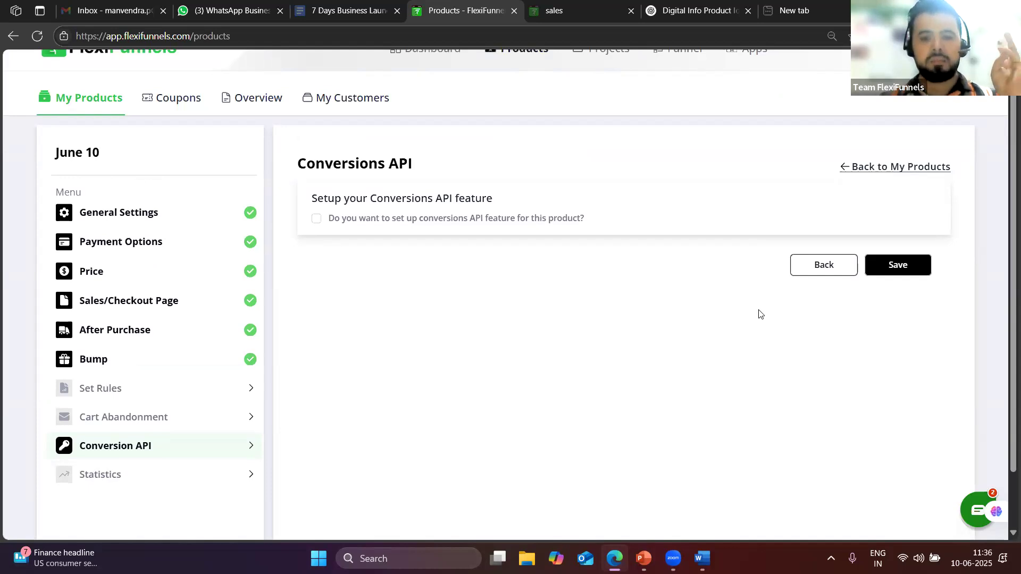
pyautogui.scroll(1, 686, 321)
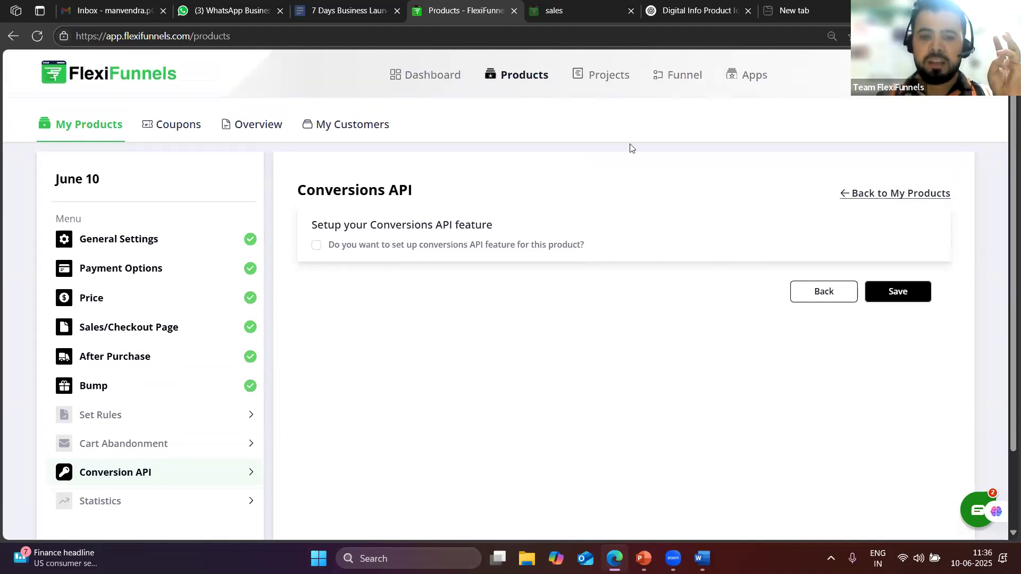
pyautogui.click(908, 302)
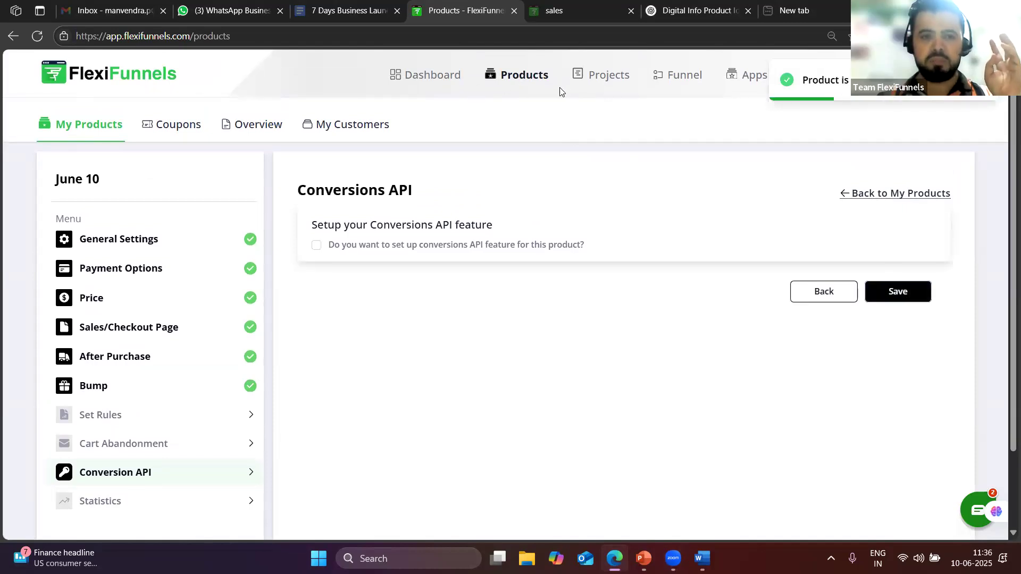
pyautogui.click(601, 80)
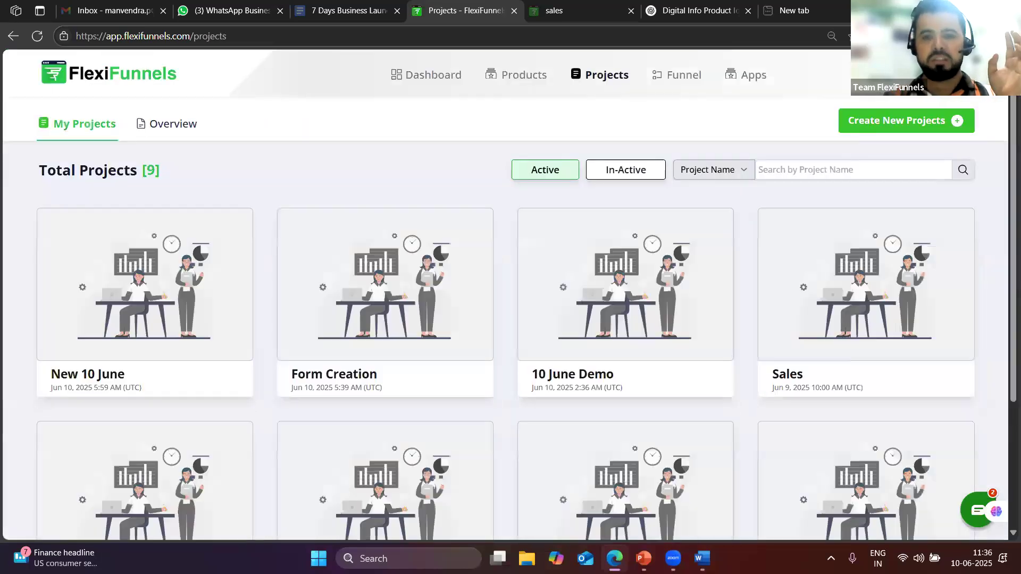
# Open the Timeline Domination membership area and browse its course cards like A-Z Funnel Masterclass
pyautogui.click(951, 75)
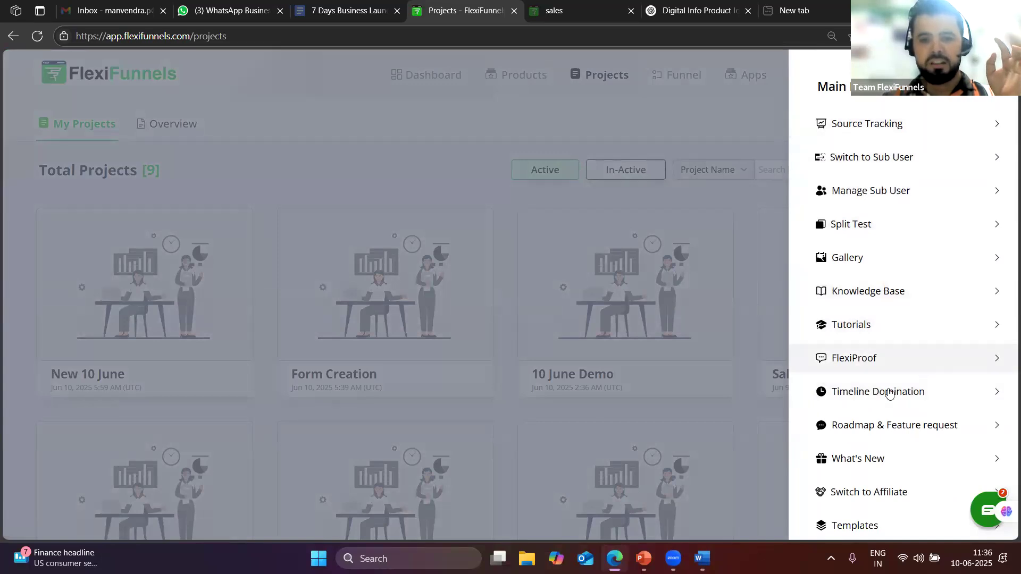
pyautogui.click(872, 393)
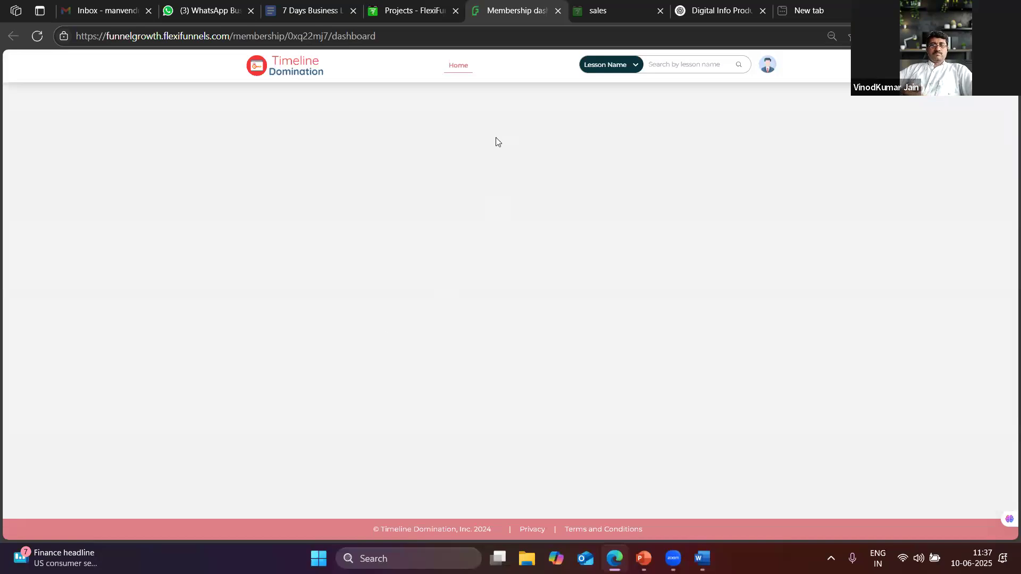
pyautogui.click(415, 11)
pyautogui.click(502, 10)
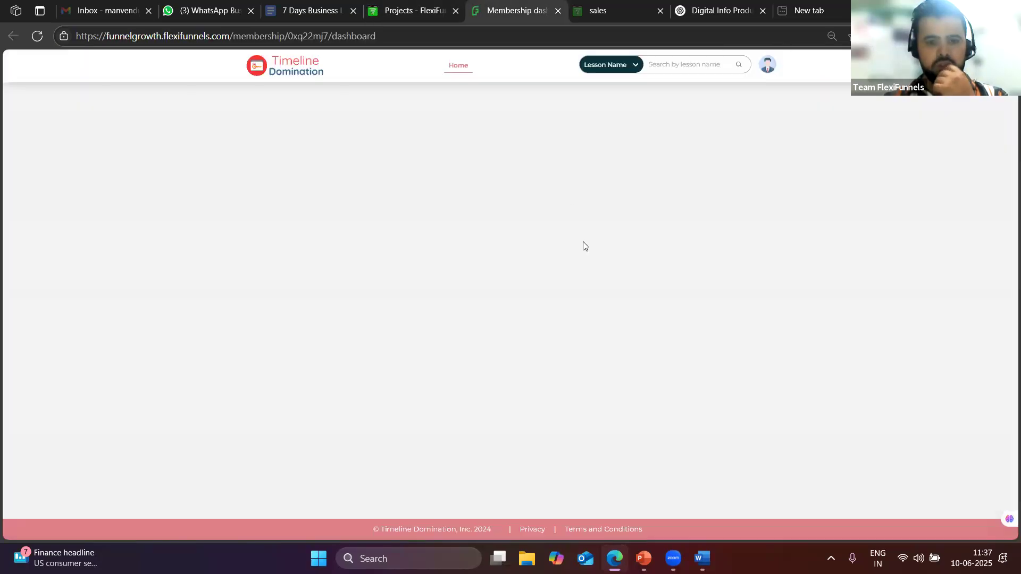
pyautogui.click(38, 35)
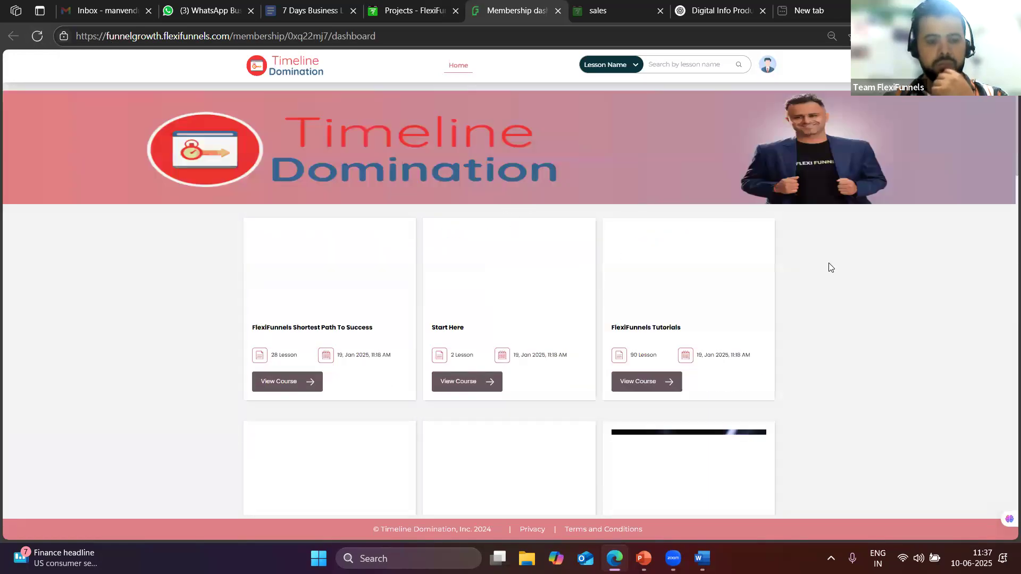
pyautogui.scroll(-8, 515, 344)
pyautogui.scroll(-2, 467, 383)
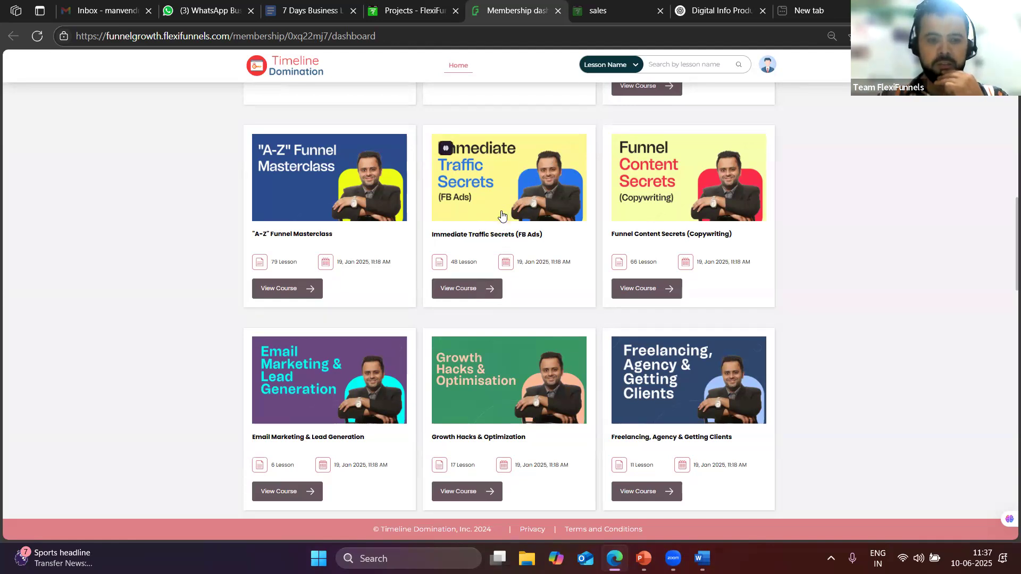
pyautogui.scroll(6, 516, 189)
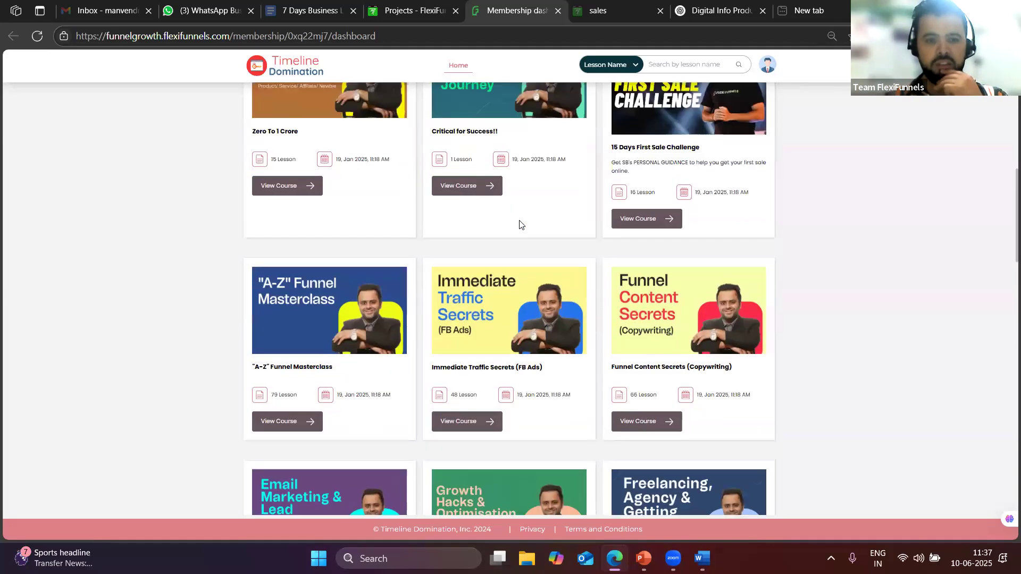
pyautogui.scroll(4, 525, 241)
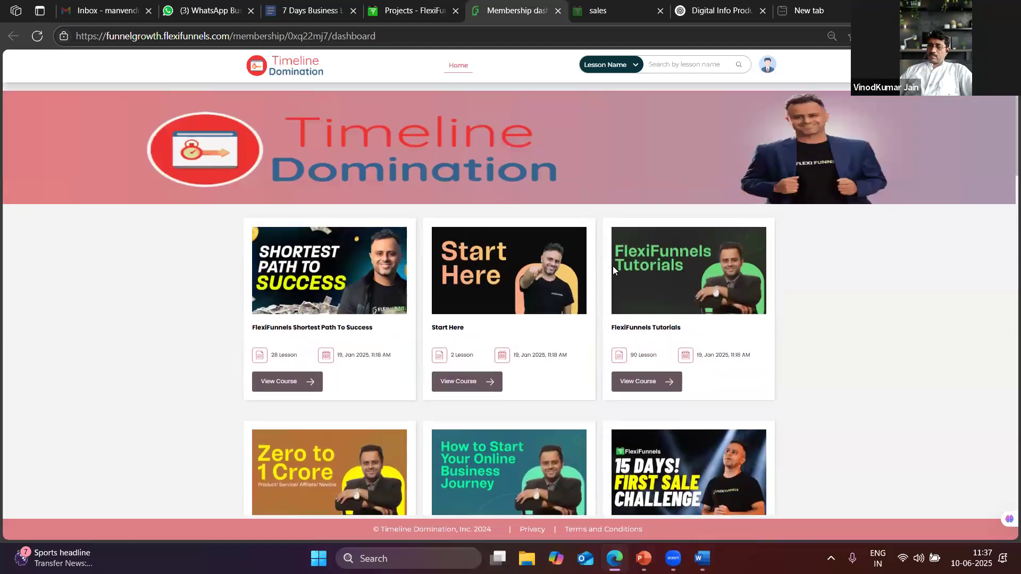
pyautogui.scroll(-5, 613, 266)
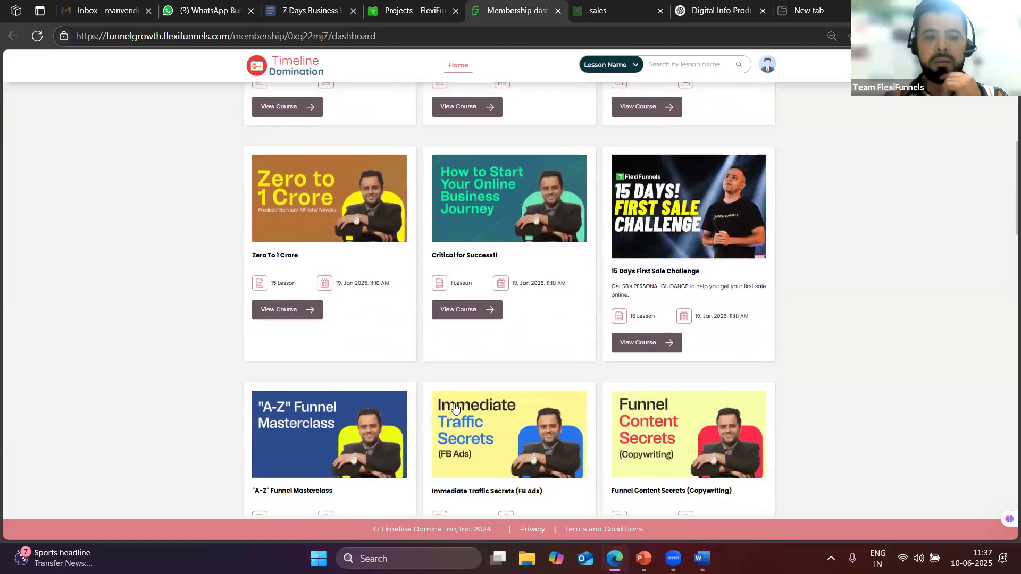
pyautogui.scroll(-2, 633, 336)
pyautogui.scroll(-3, 654, 337)
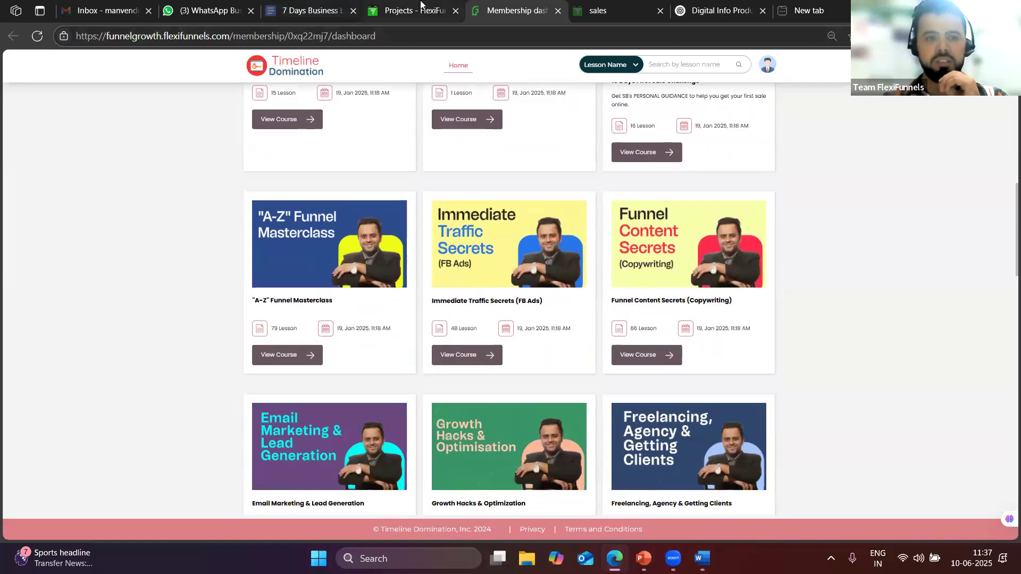
pyautogui.click(415, 11)
# Open the New 10 June project and load its Sales page in the editor
pyautogui.click(711, 213)
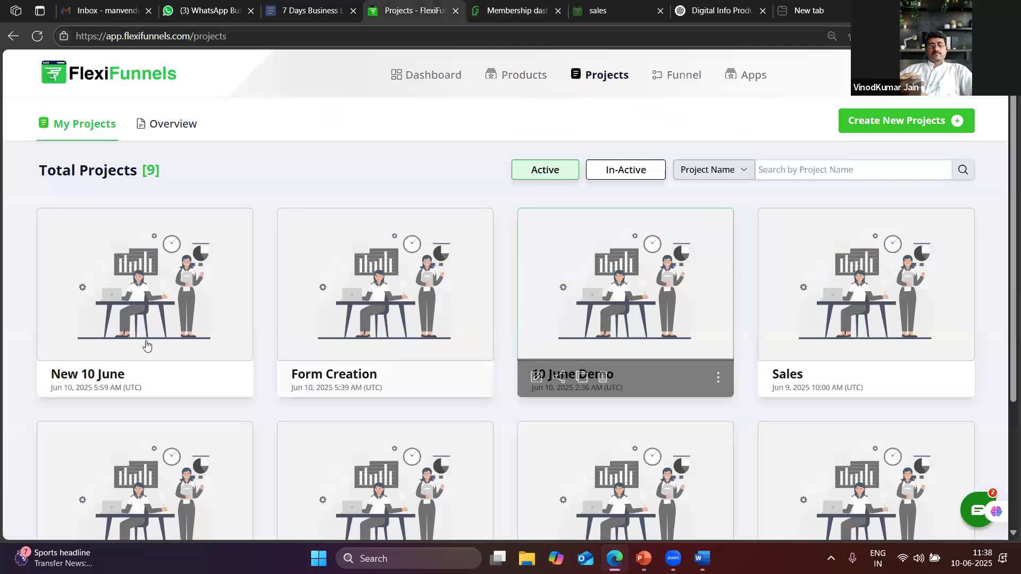
pyautogui.click(49, 380)
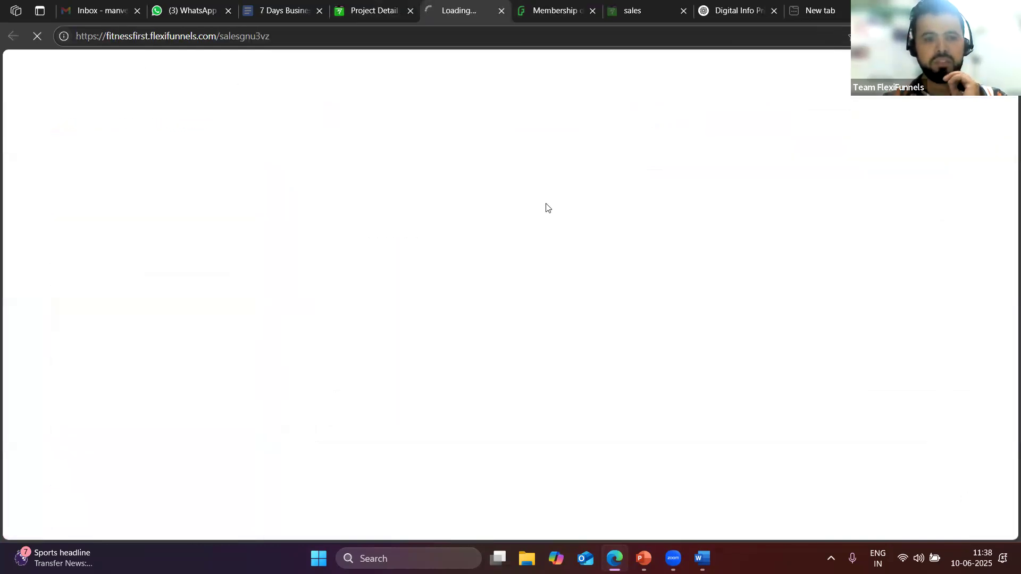
pyautogui.click(375, 11)
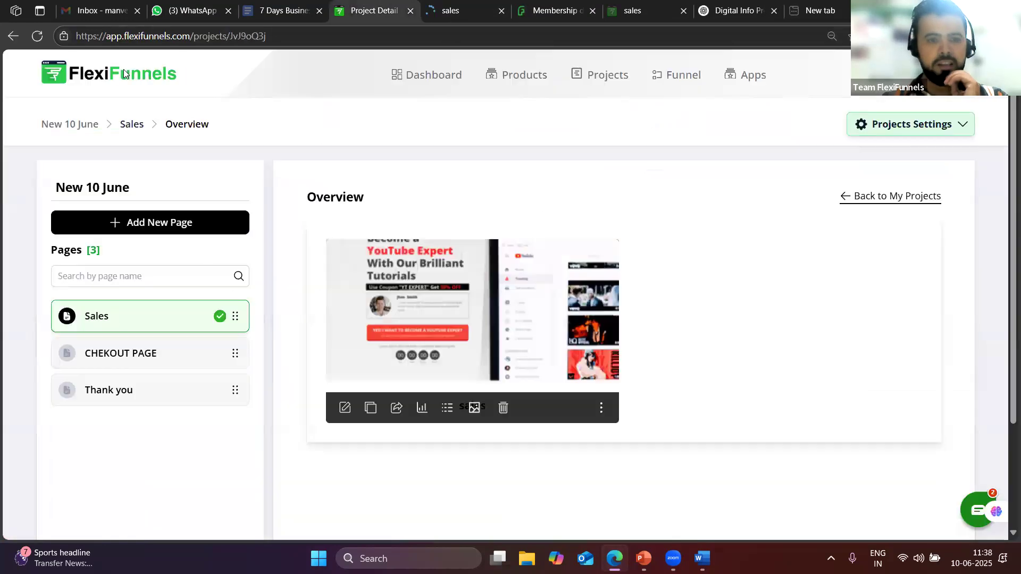
pyautogui.hotkey('ctrl', 'Tab')
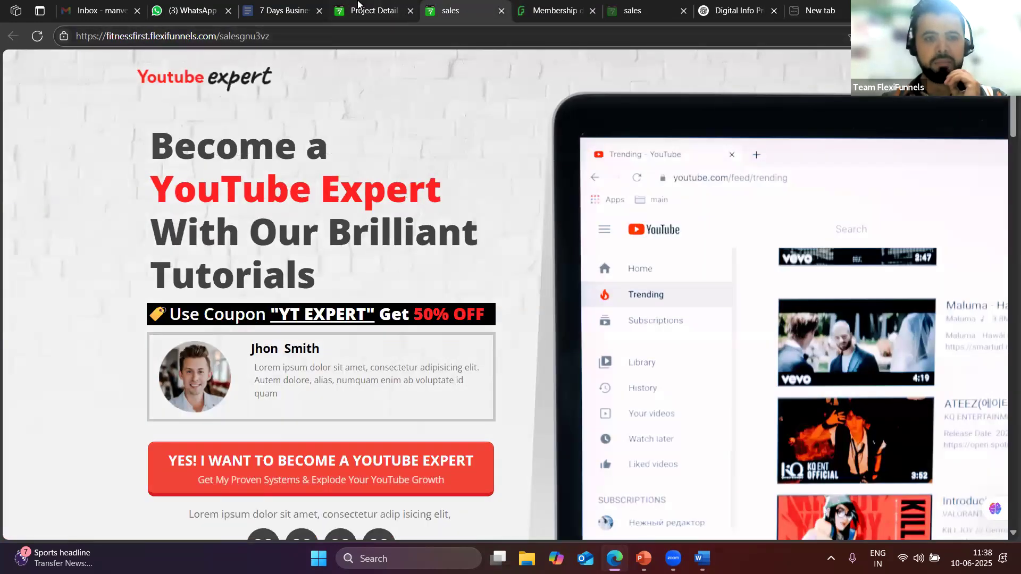
pyautogui.click(367, 10)
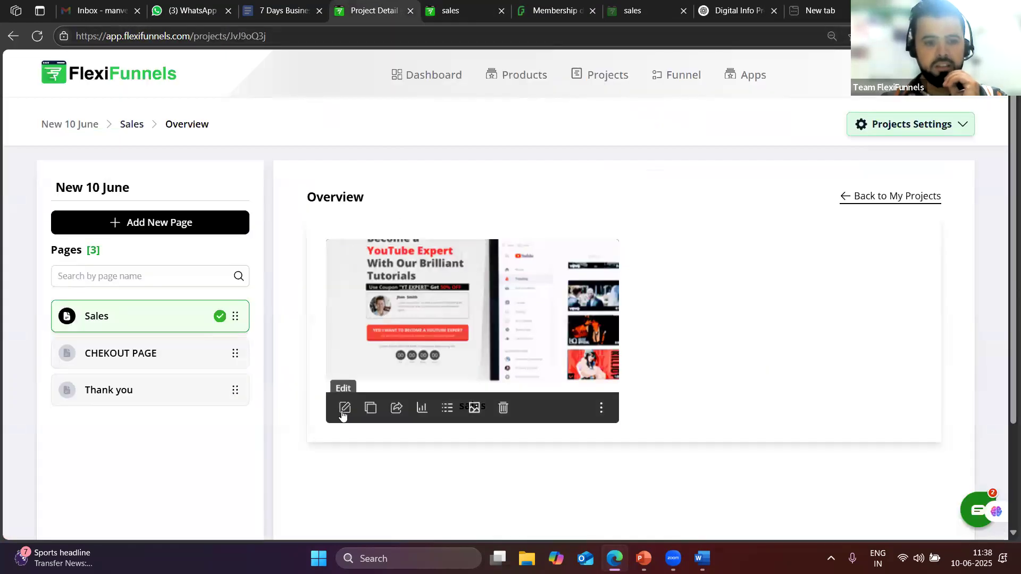
pyautogui.click(346, 408)
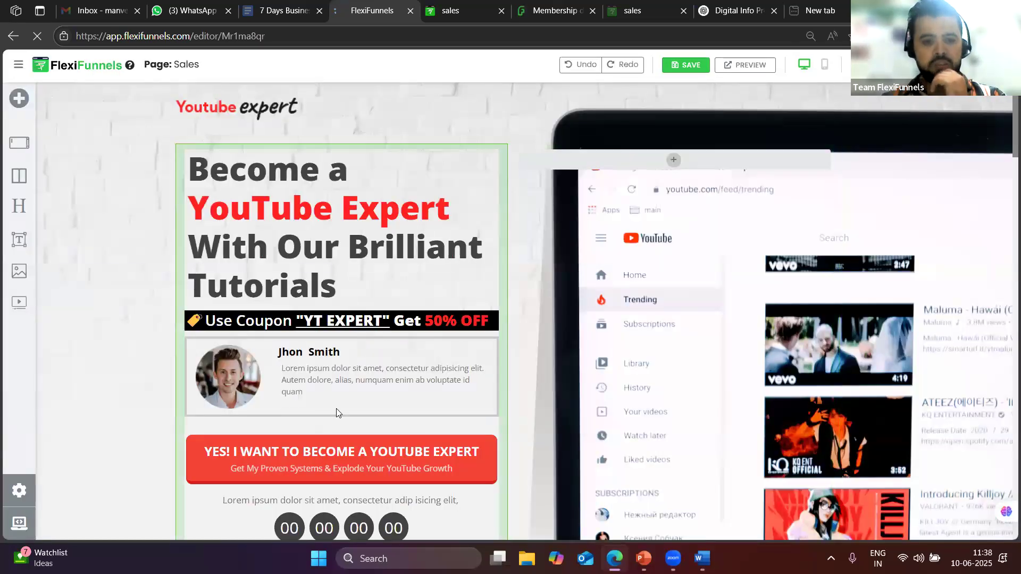
pyautogui.scroll(-5, 456, 298)
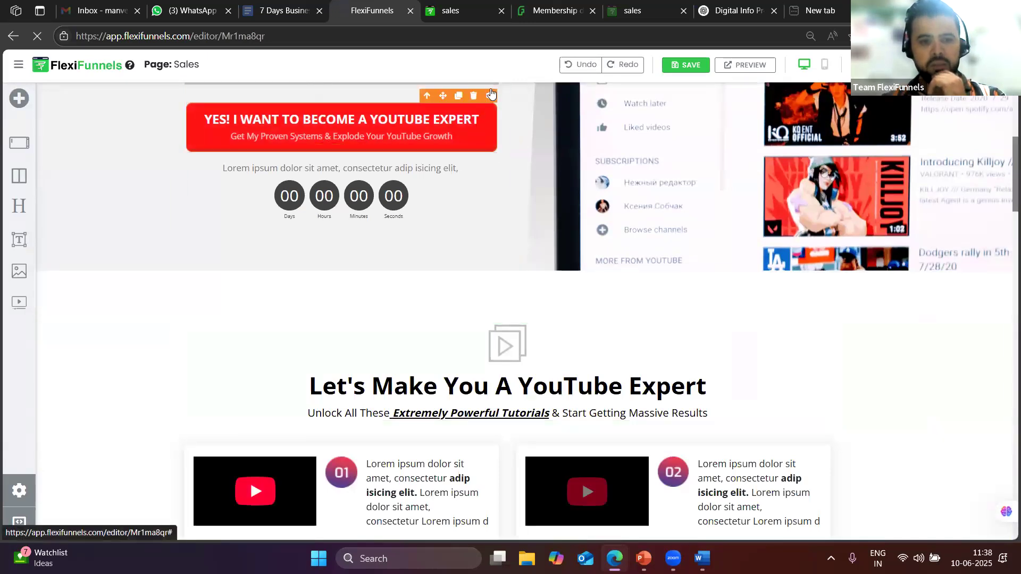
# Make the YES button go to the next step of product June 10, then publish
pyautogui.click(488, 97)
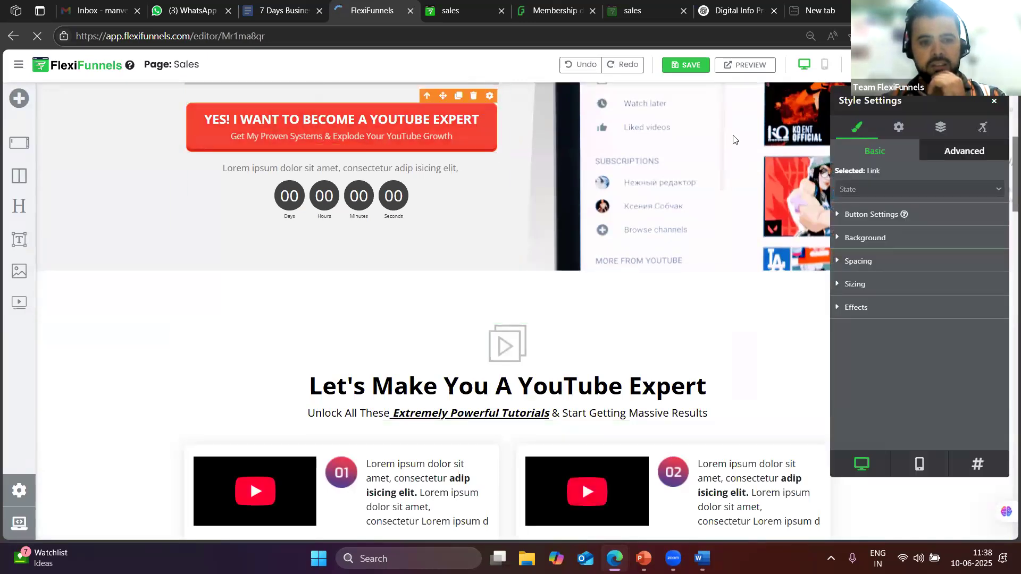
pyautogui.click(898, 127)
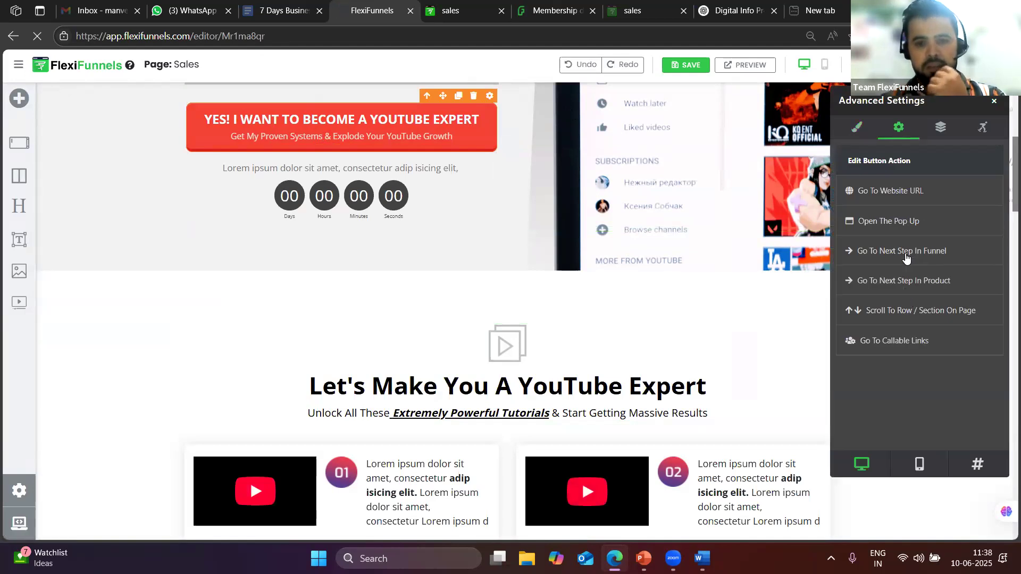
pyautogui.click(900, 282)
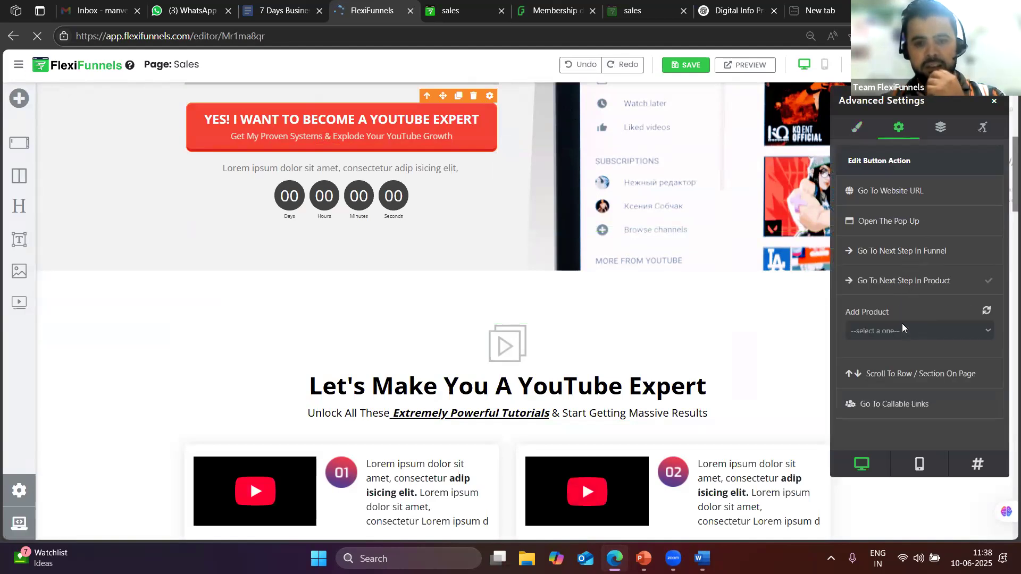
pyautogui.click(903, 330)
pyautogui.click(882, 399)
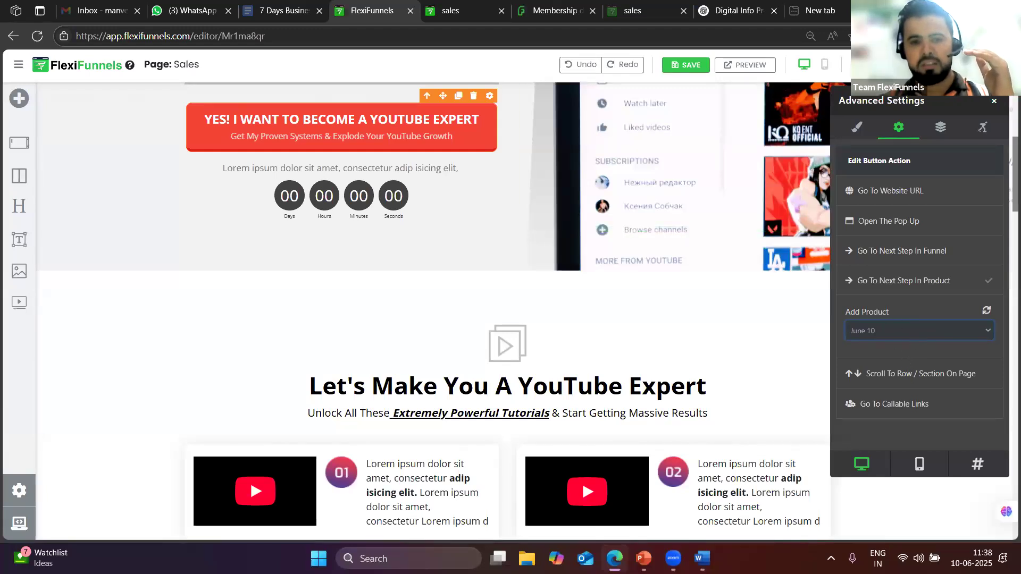
pyautogui.click(872, 65)
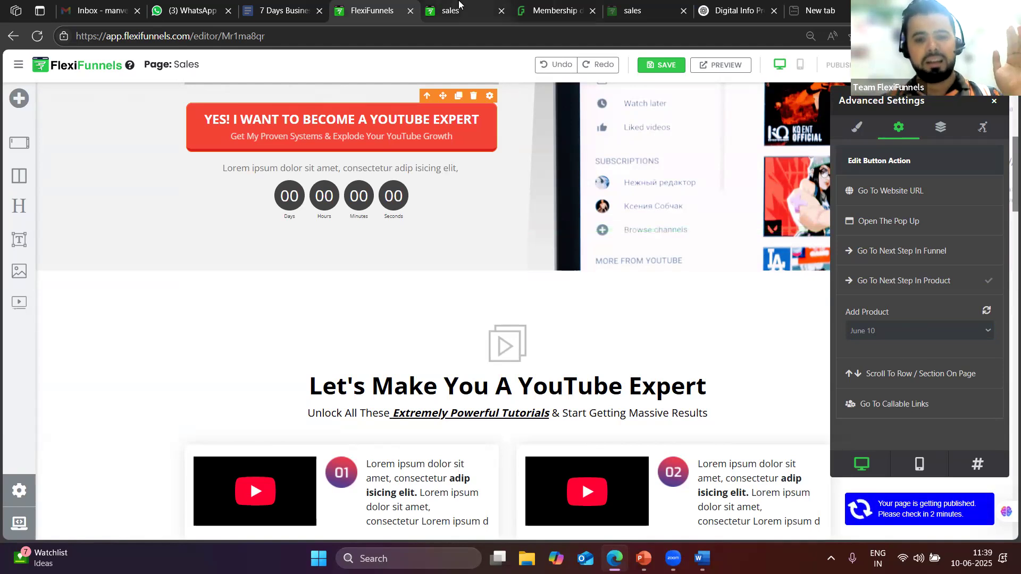
pyautogui.moveTo(460, 5)
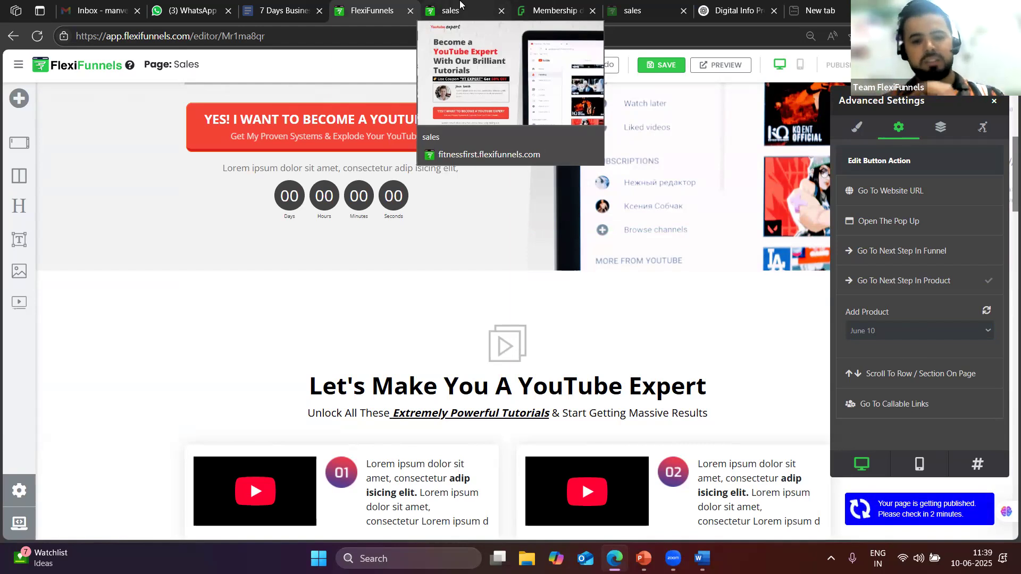
# Copy the live sales page link and send it in a WhatsApp chat
pyautogui.click(461, 5)
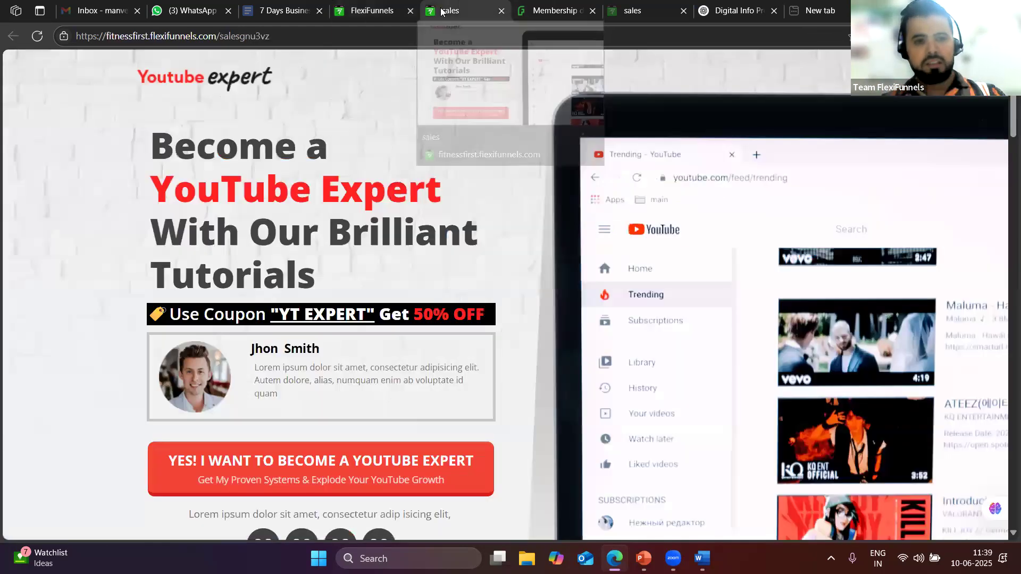
pyautogui.click(264, 29)
pyautogui.hotkey('ctrl', 'c')
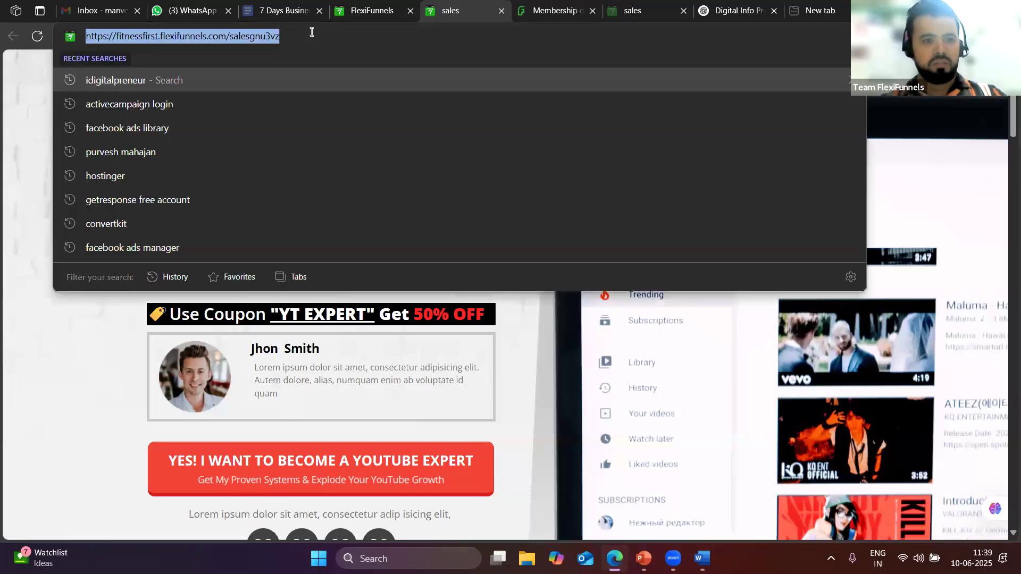
pyautogui.click(217, 4)
pyautogui.scroll(10, 146, 213)
pyautogui.scroll(5, 147, 202)
pyautogui.click(141, 196)
pyautogui.hotkey('ctrl', 'v')
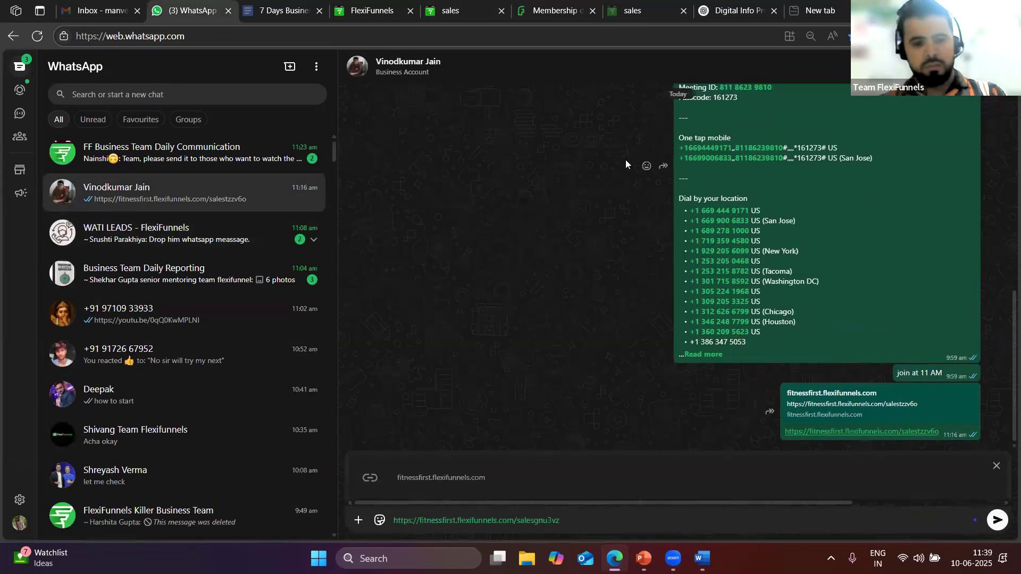
pyautogui.press('Return')
# Reload the live sales page and follow its YES button toward checkout
pyautogui.click(383, 9)
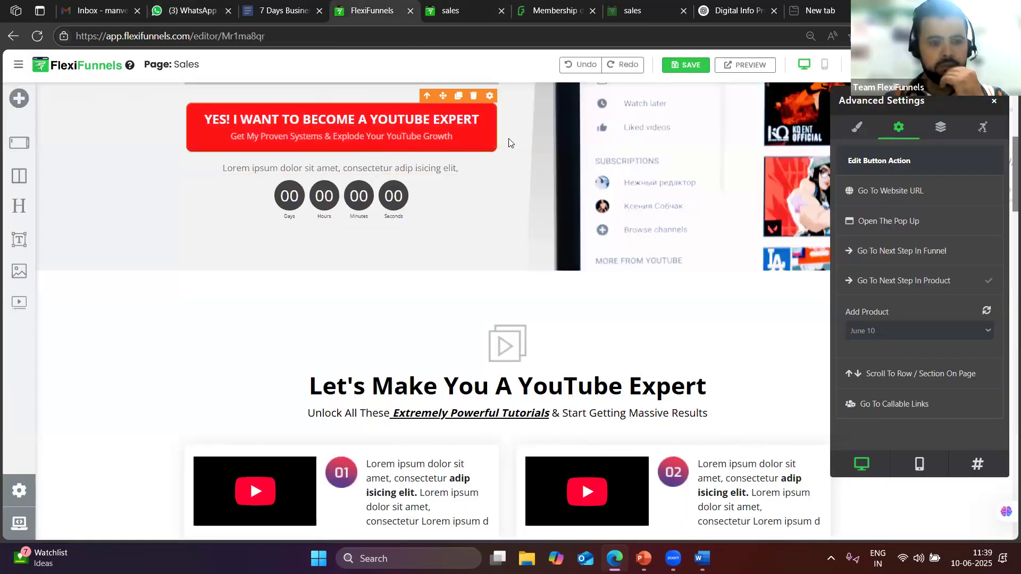
pyautogui.scroll(4, 483, 221)
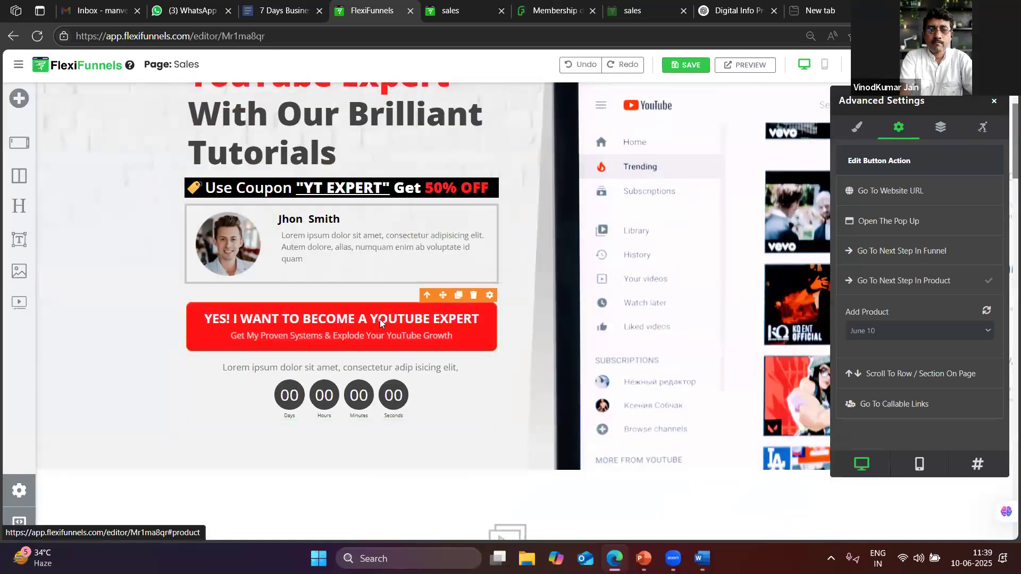
pyautogui.scroll(2, 380, 319)
pyautogui.hotkey('ctrl', 'Tab')
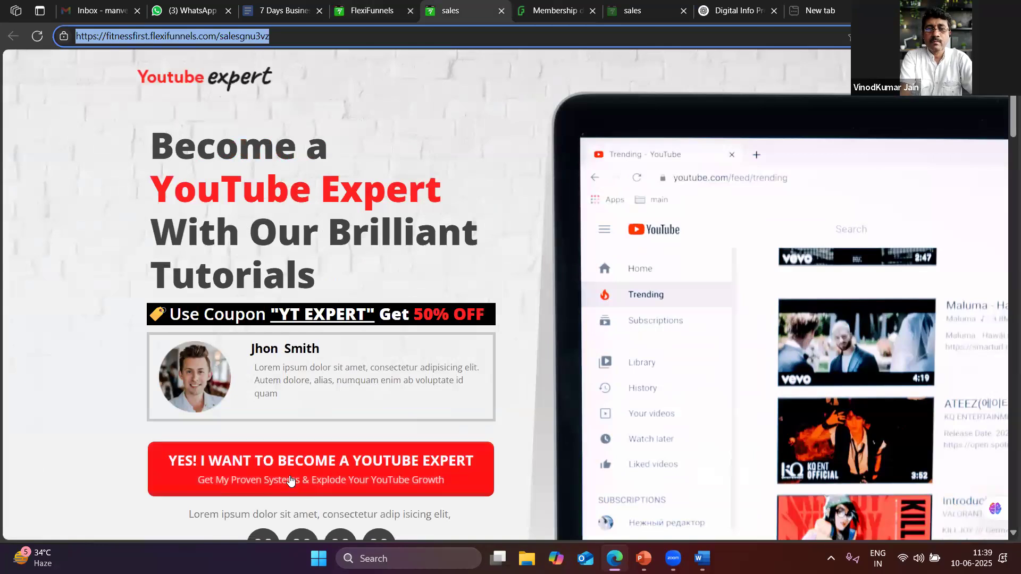
pyautogui.click(289, 480)
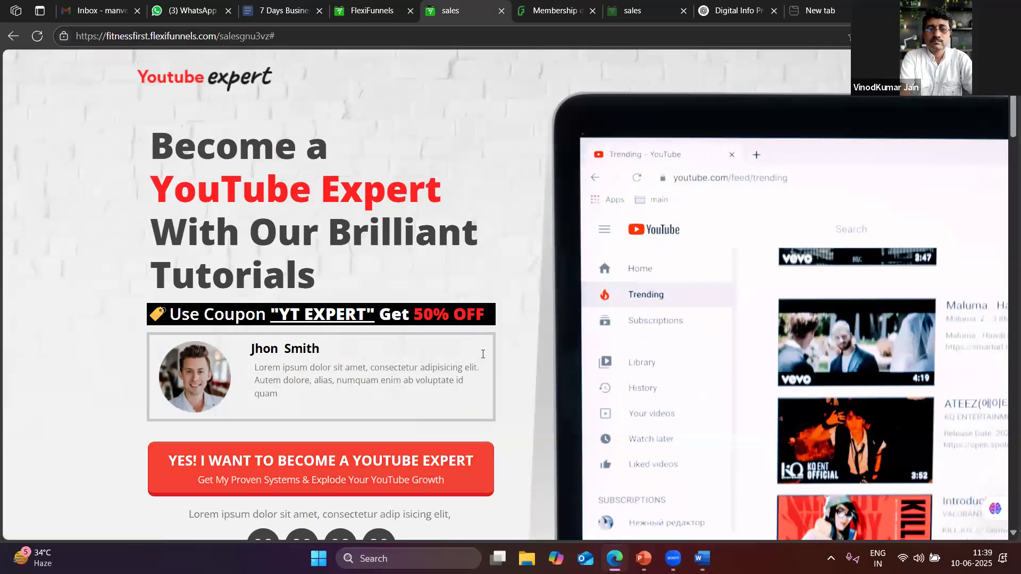
pyautogui.scroll(-3, 346, 330)
pyautogui.click(345, 328)
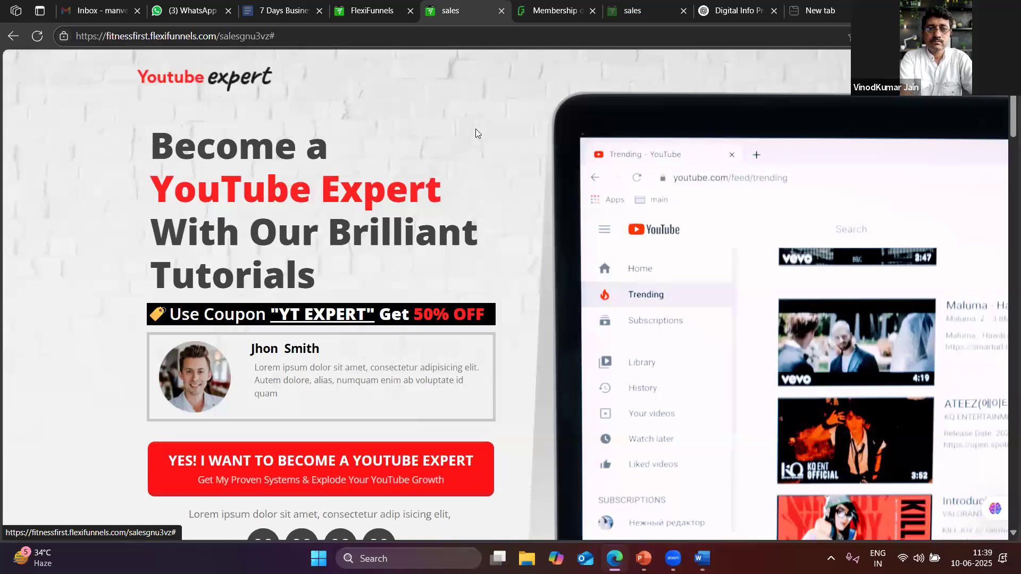
pyautogui.click(282, 9)
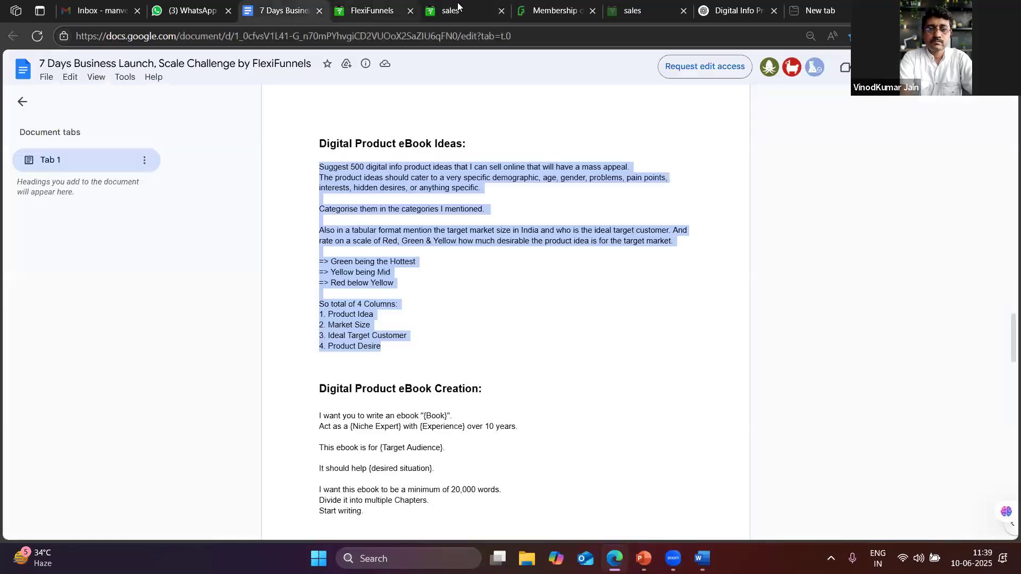
pyautogui.click(372, 10)
pyautogui.click(456, 10)
pyautogui.click(38, 36)
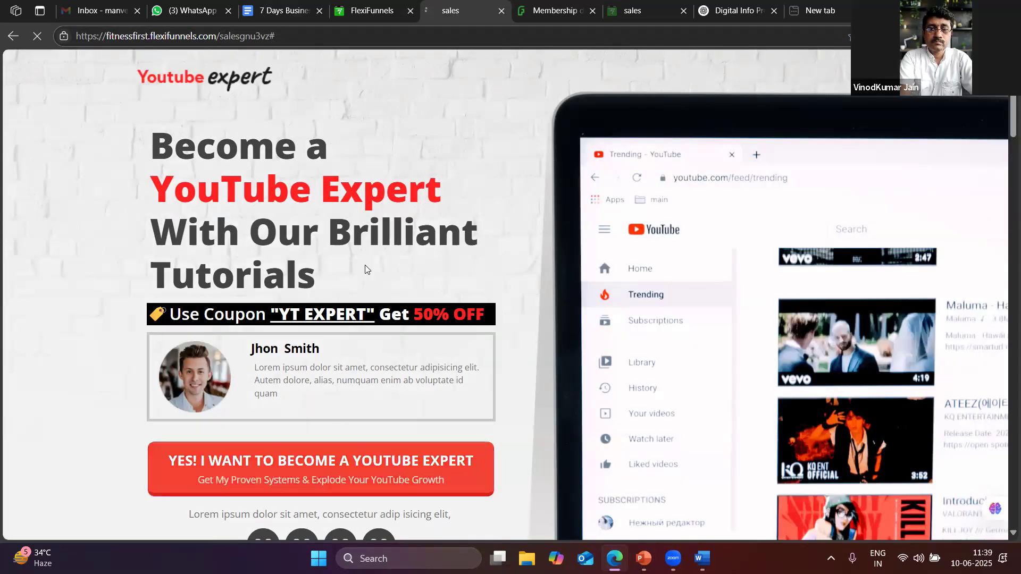
pyautogui.click(330, 468)
pyautogui.scroll(-7, 652, 285)
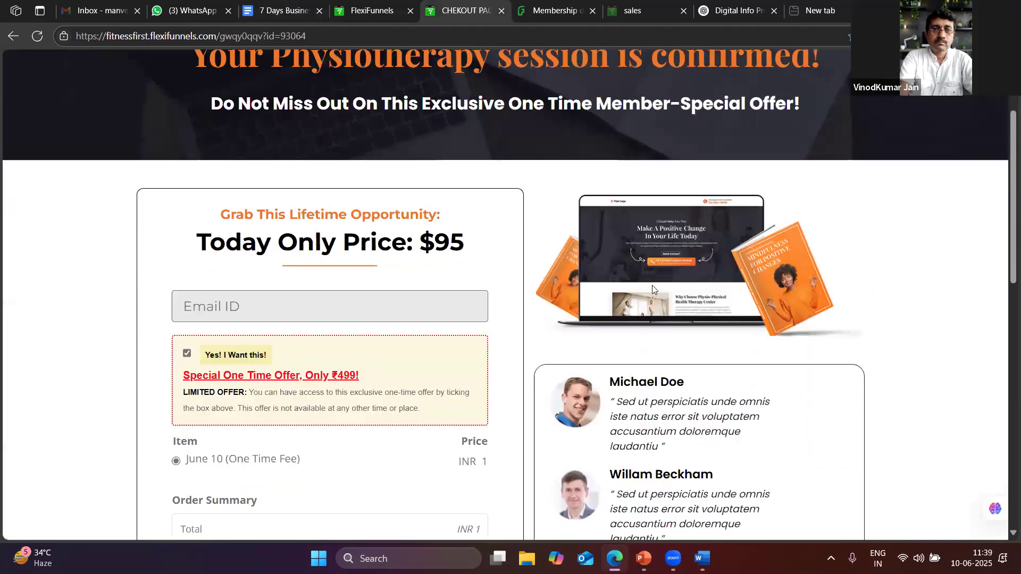
pyautogui.scroll(3, 392, 287)
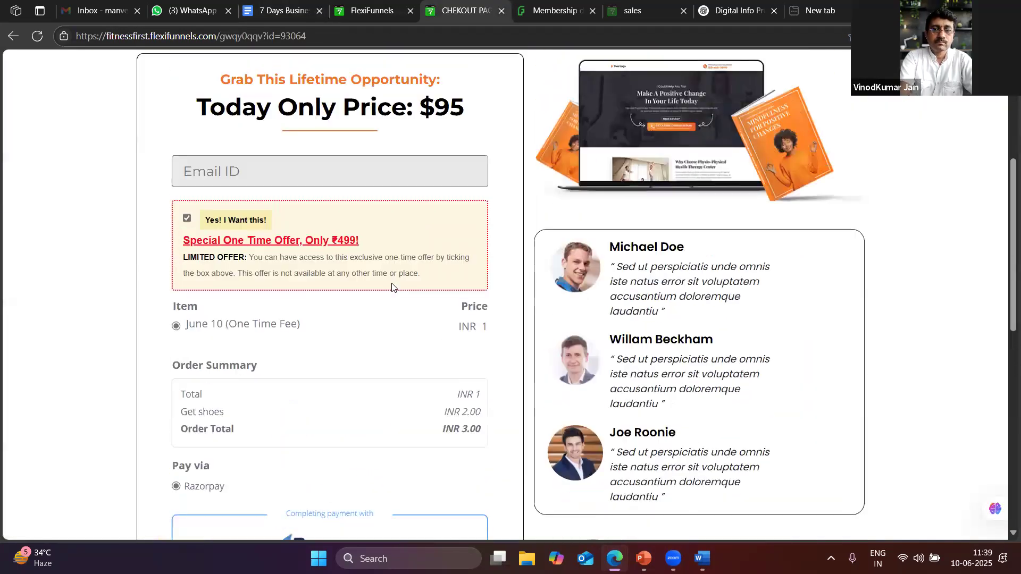
pyautogui.scroll(-5, 372, 322)
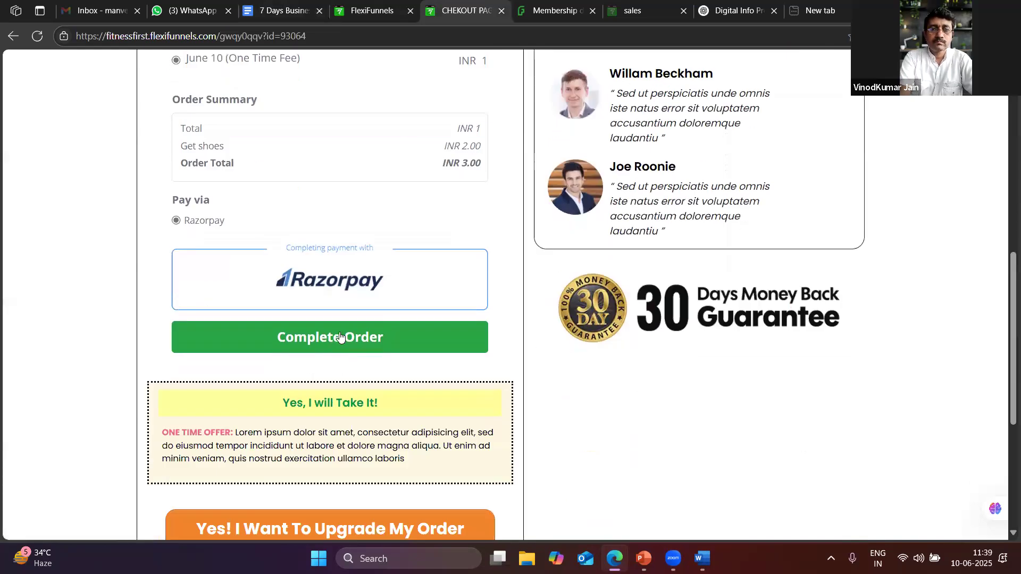
pyautogui.click(368, 8)
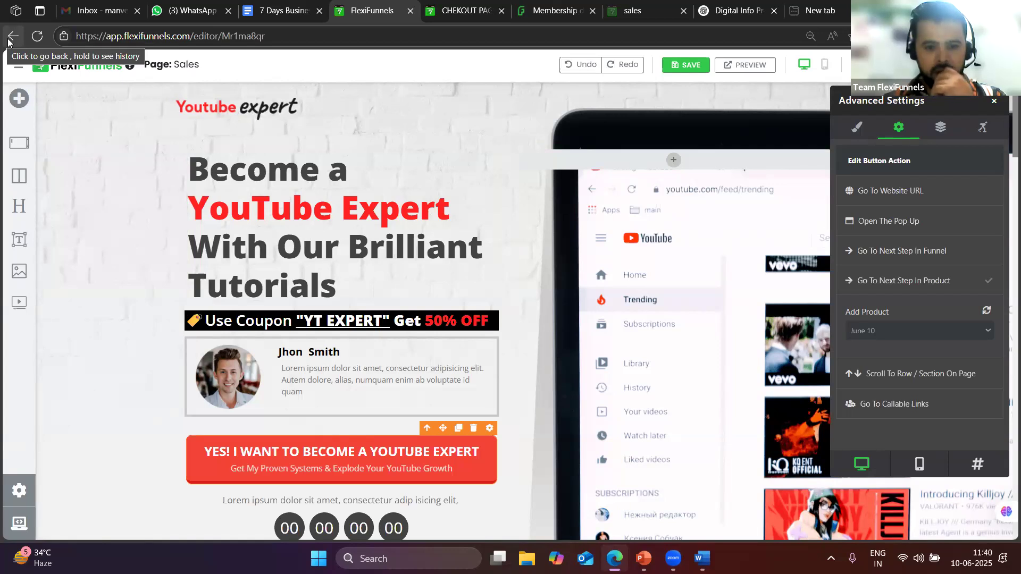
pyautogui.click(463, 11)
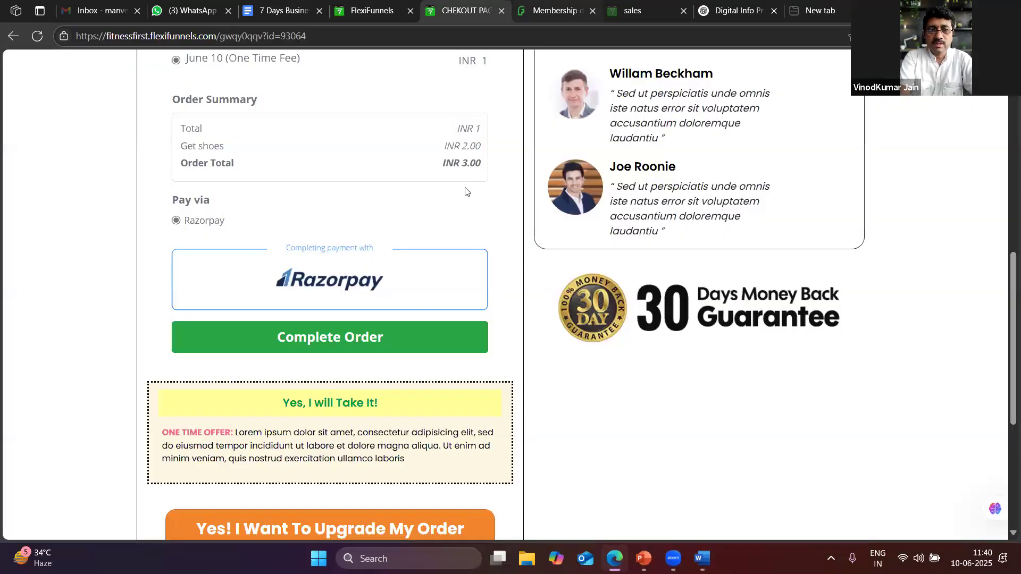
pyautogui.scroll(2, 378, 327)
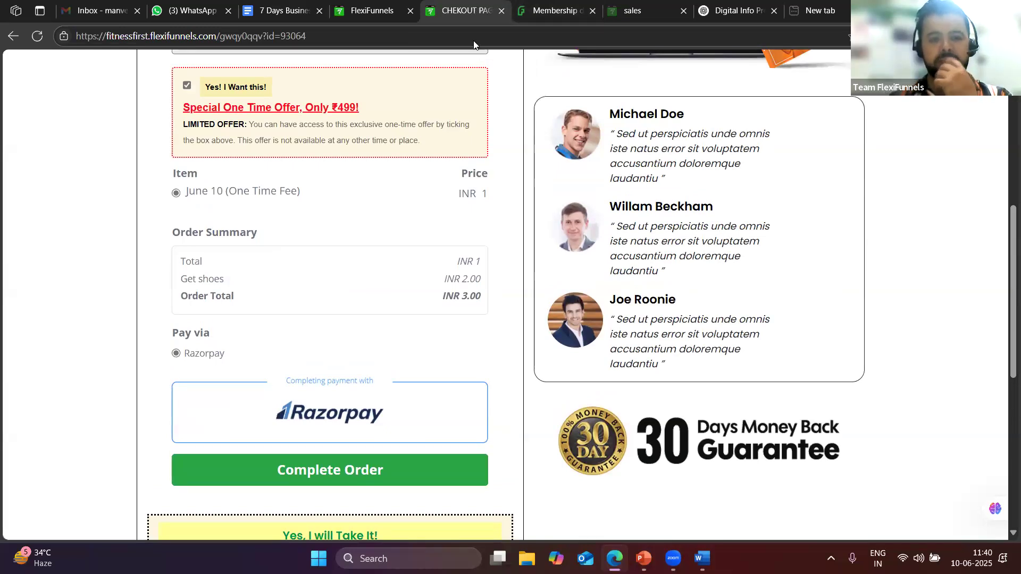
pyautogui.click(378, 10)
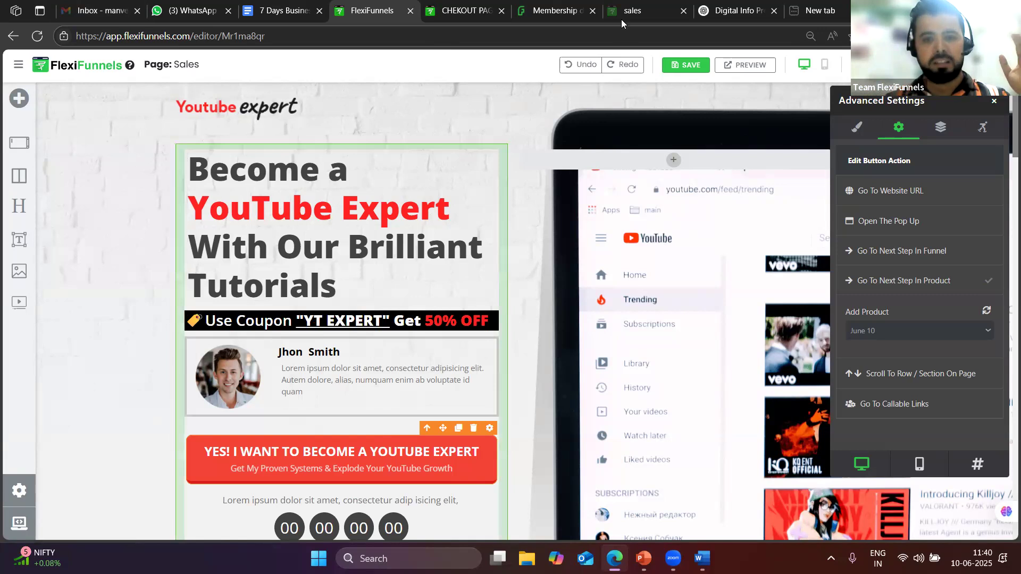
# Exit the Sales page editor and open the New 10 June CHEKOUT PAGE with its $95 order form
pyautogui.click(13, 37)
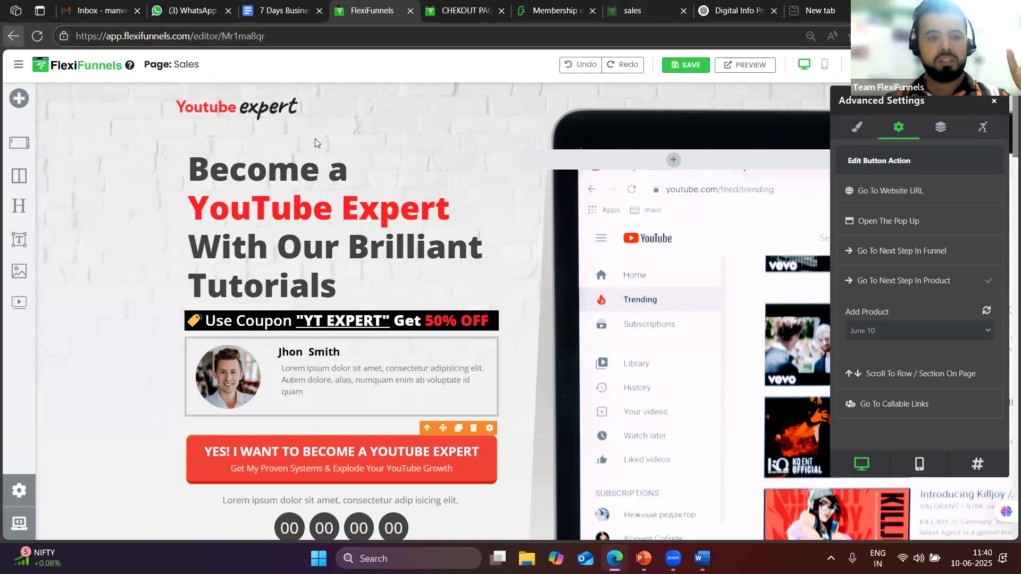
pyautogui.click(576, 109)
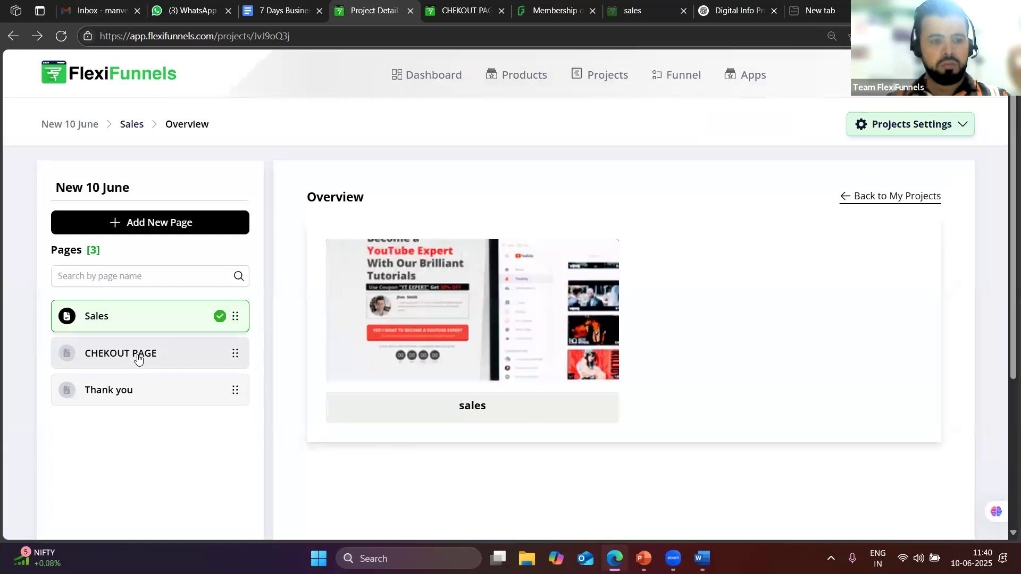
pyautogui.click(225, 360)
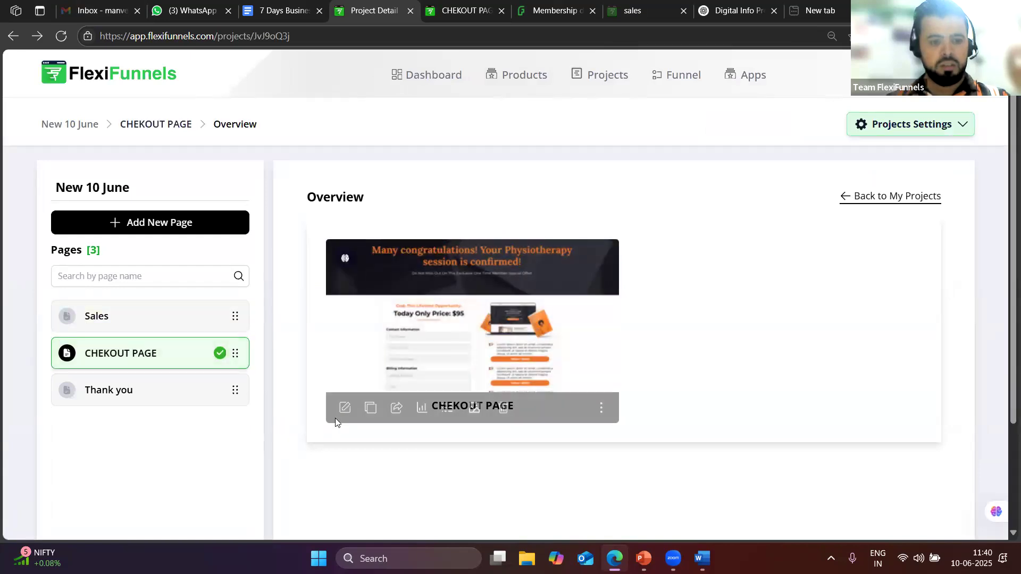
pyautogui.click(345, 407)
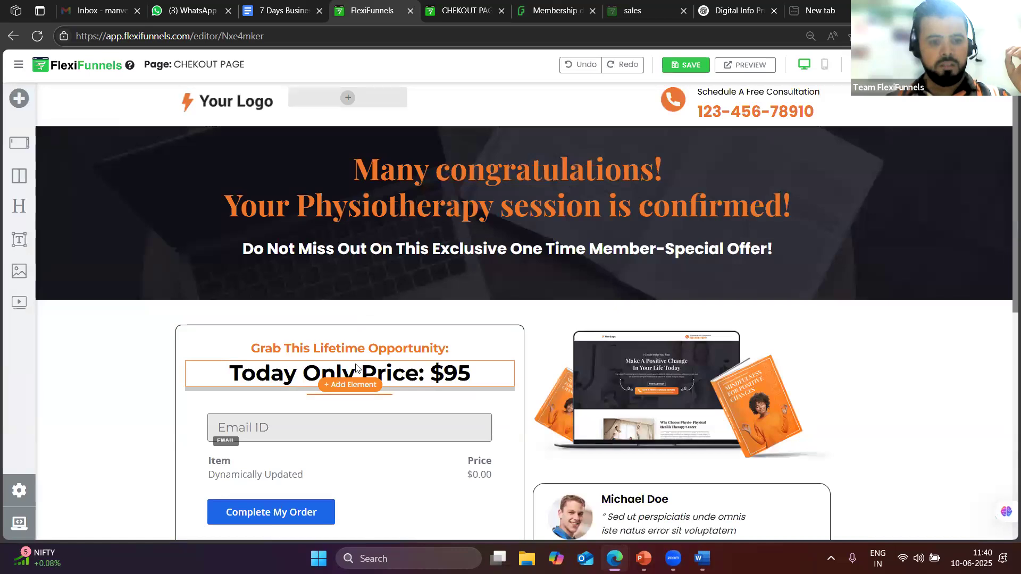
pyautogui.scroll(-2, 313, 344)
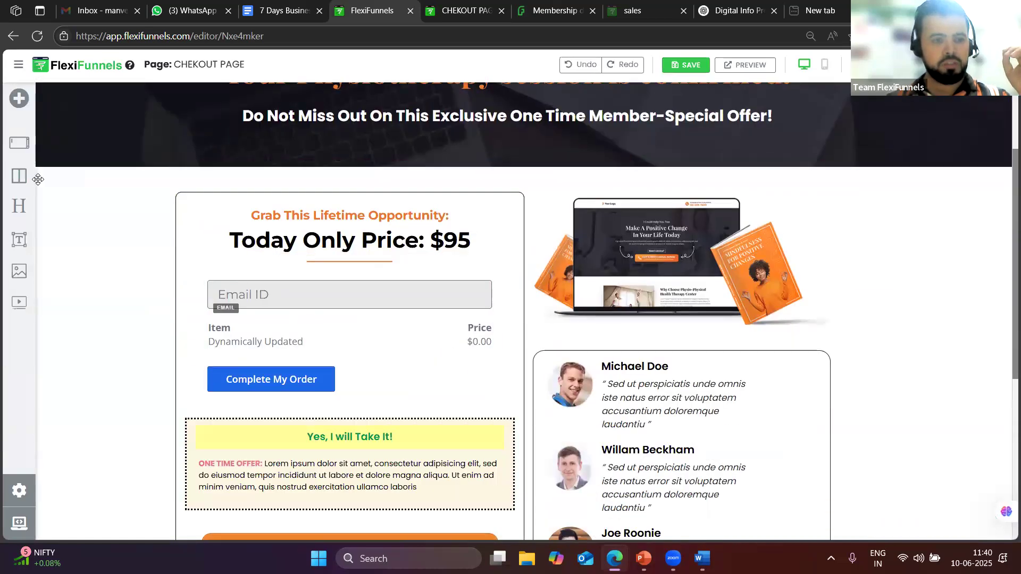
pyautogui.scroll(1, 324, 295)
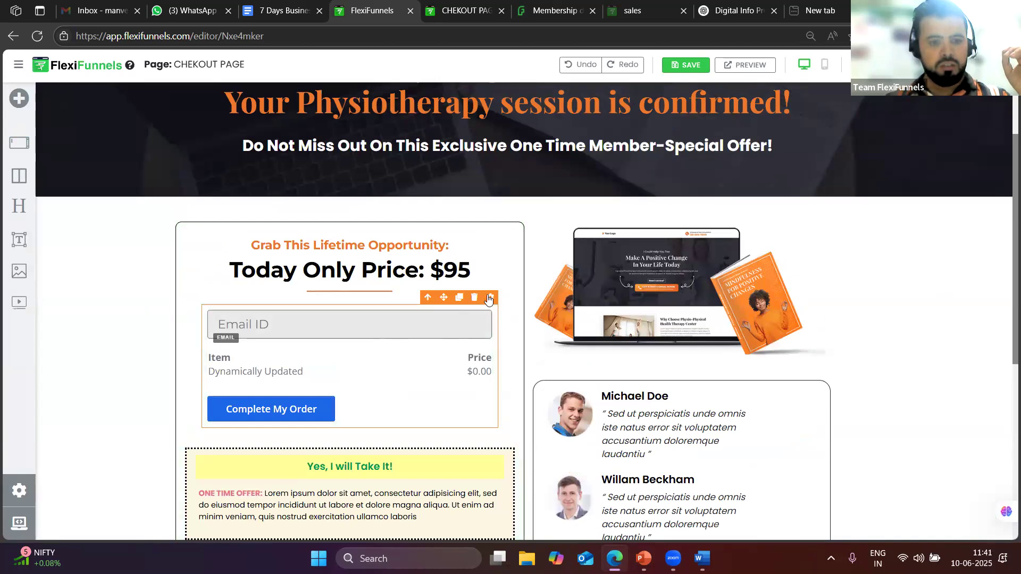
# Open the checkout order form's Advanced Settings and add an input field type
pyautogui.click(489, 299)
pyautogui.click(899, 128)
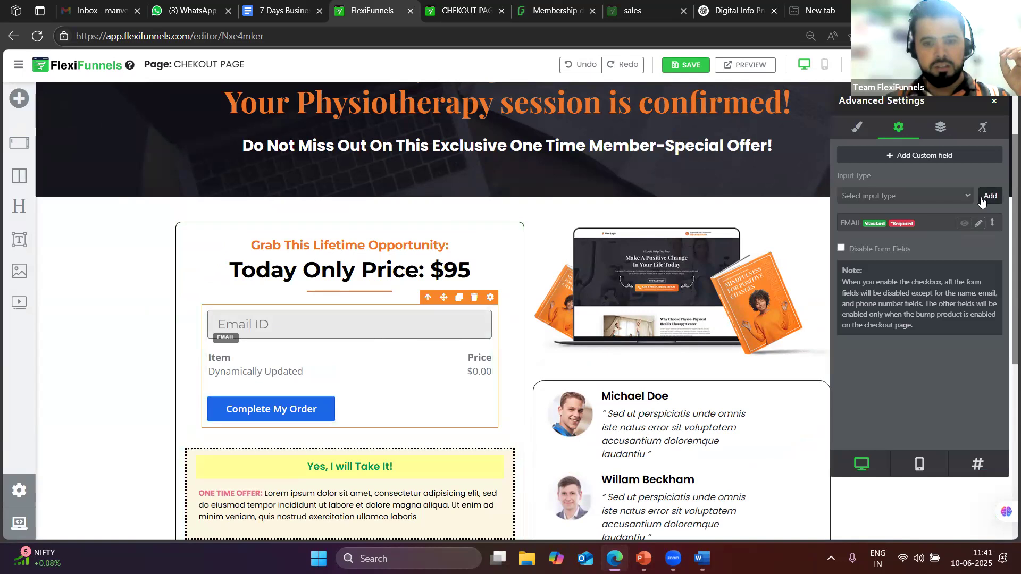
pyautogui.click(967, 197)
pyautogui.click(943, 231)
pyautogui.click(983, 196)
# Add Full Name and Phone Number input fields to the order form
pyautogui.click(946, 197)
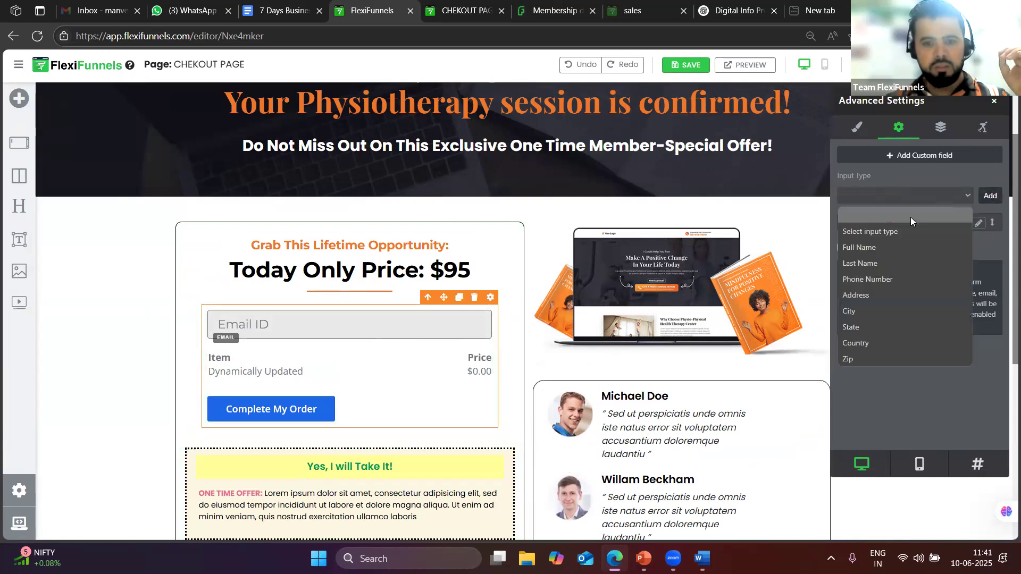
pyautogui.click(866, 247)
pyautogui.click(984, 205)
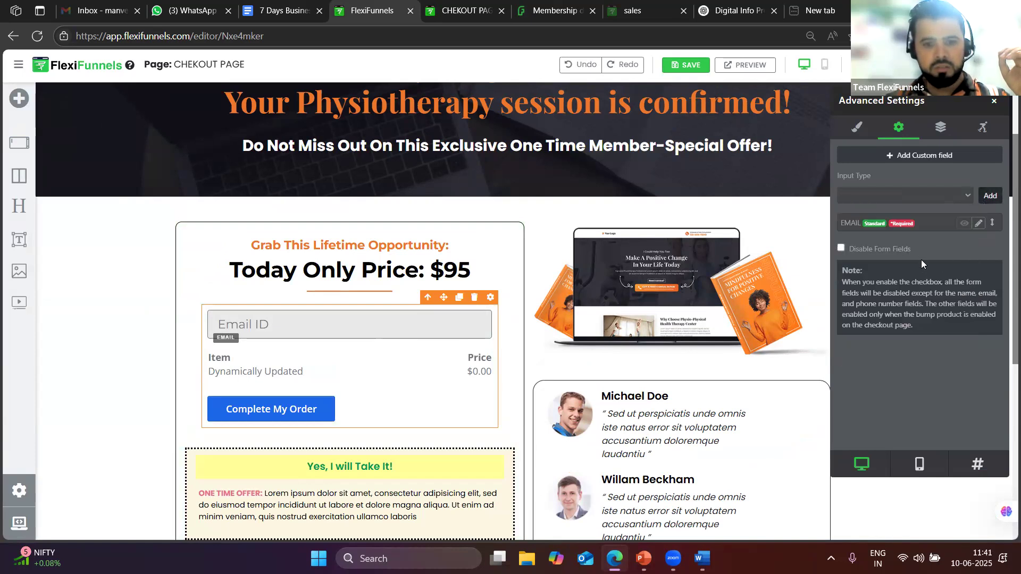
pyautogui.click(939, 198)
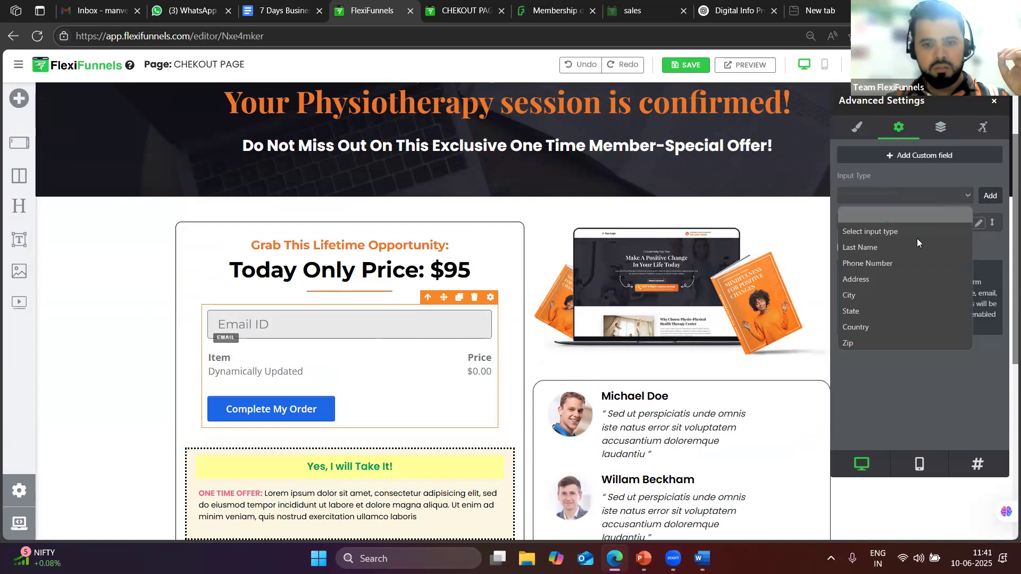
pyautogui.click(875, 266)
pyautogui.click(989, 198)
pyautogui.scroll(-7, 414, 368)
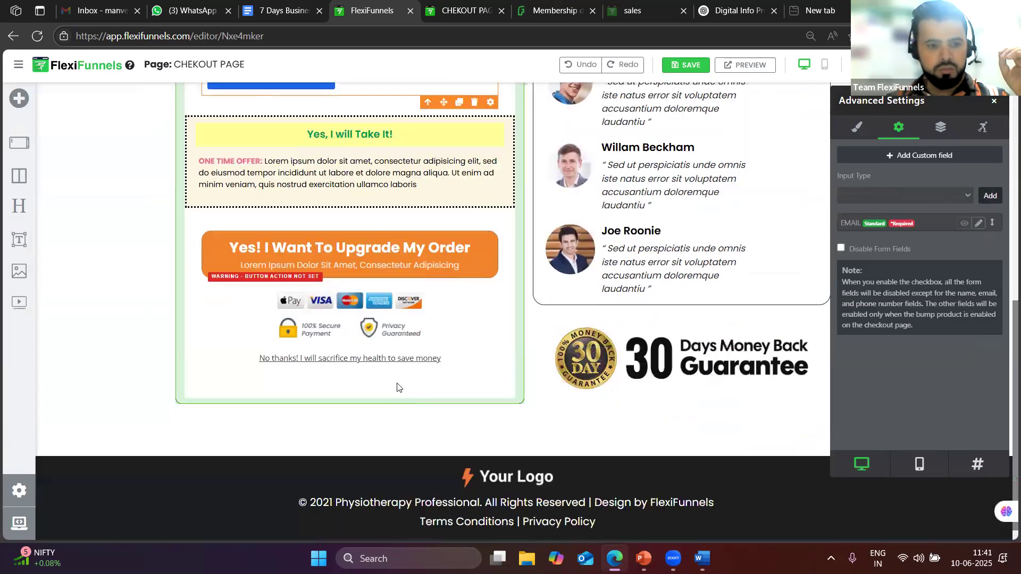
pyautogui.scroll(7, 404, 359)
pyautogui.scroll(2, 402, 356)
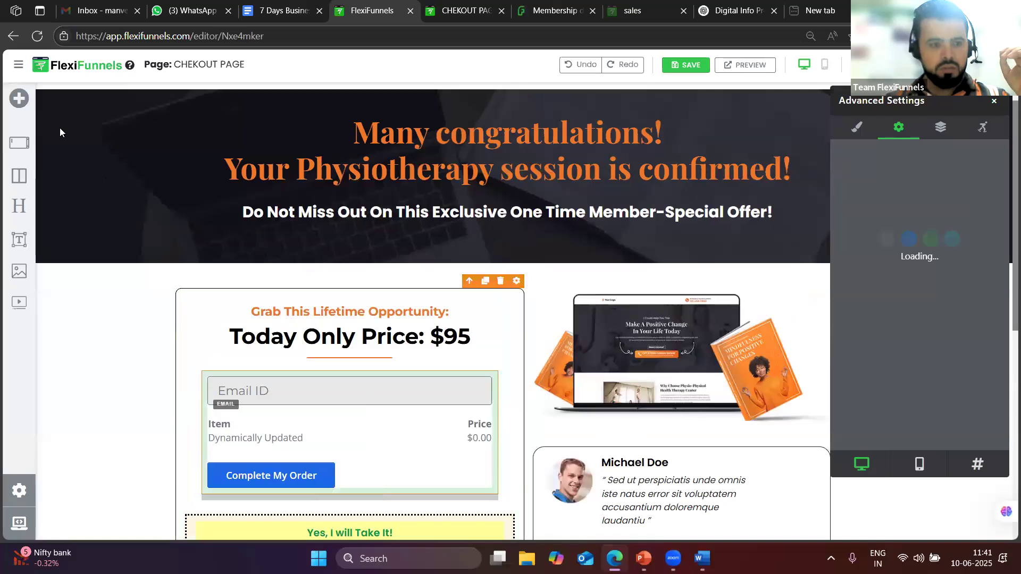
# Drag a Form component onto the checkout page above the order form, then delete it
pyautogui.click(19, 98)
pyautogui.click(166, 100)
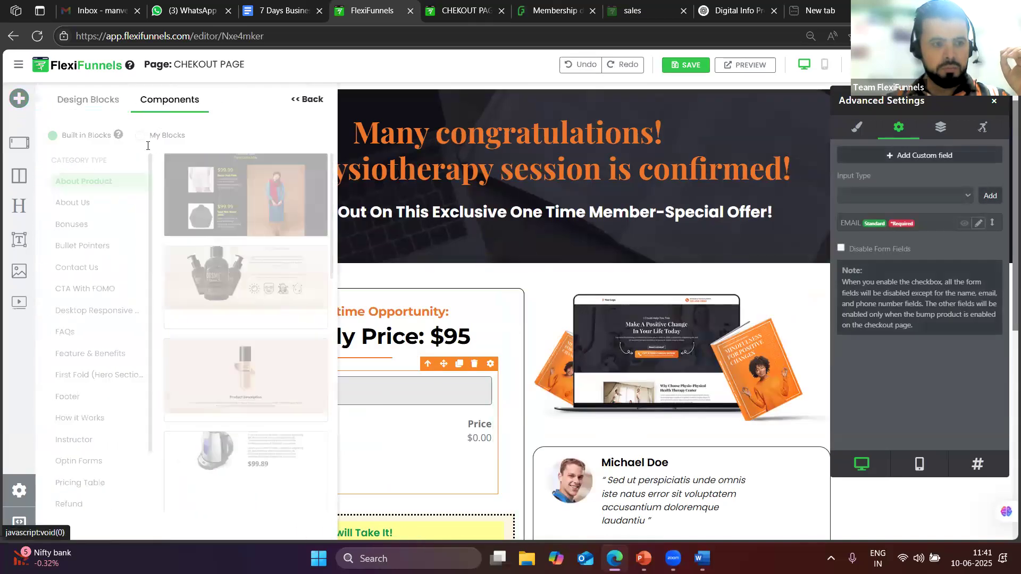
pyautogui.click(230, 170)
pyautogui.moveTo(107, 229); pyautogui.dragTo(300, 374)
pyautogui.scroll(-3, 353, 376)
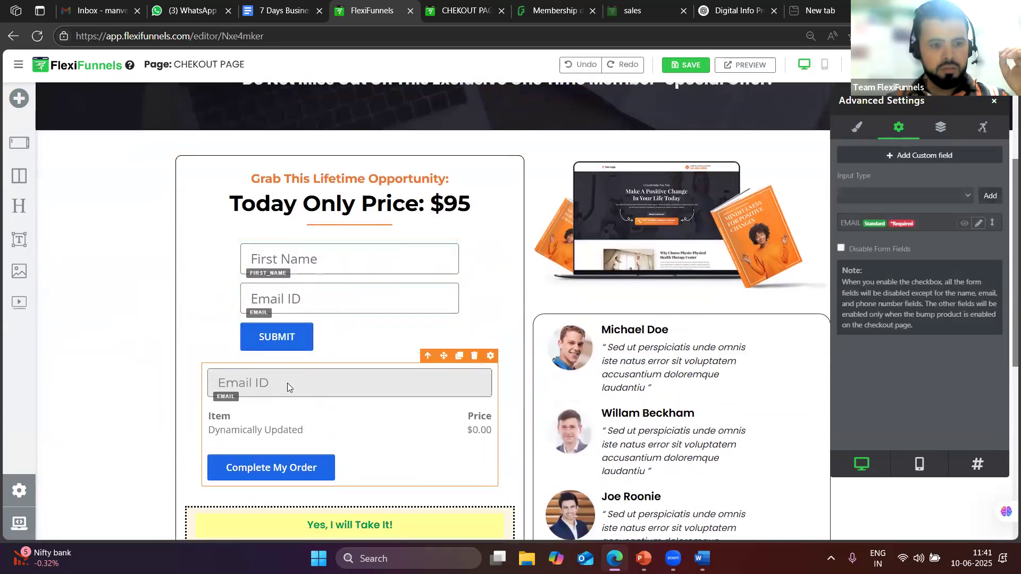
pyautogui.click(288, 318)
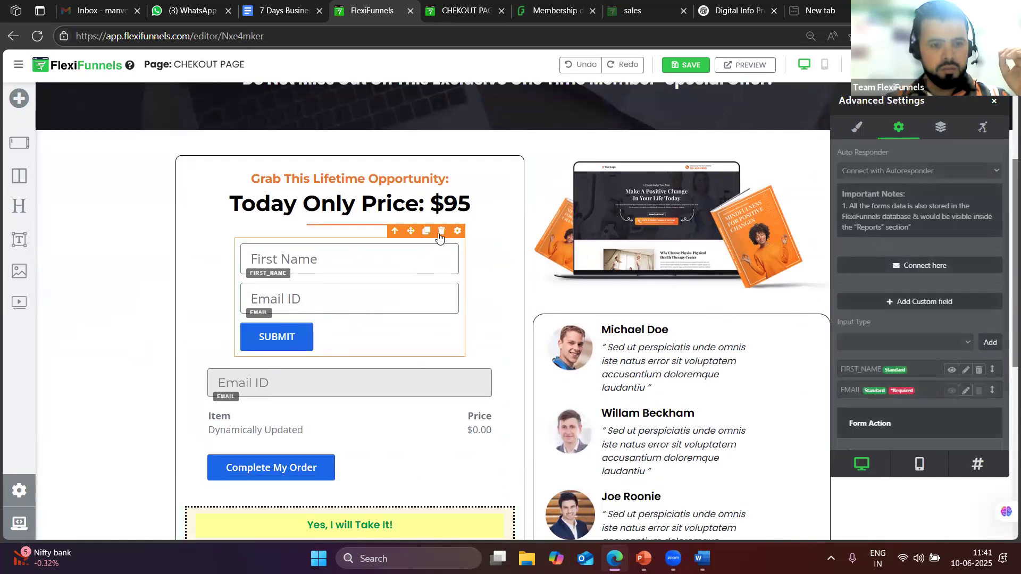
pyautogui.press('Delete')
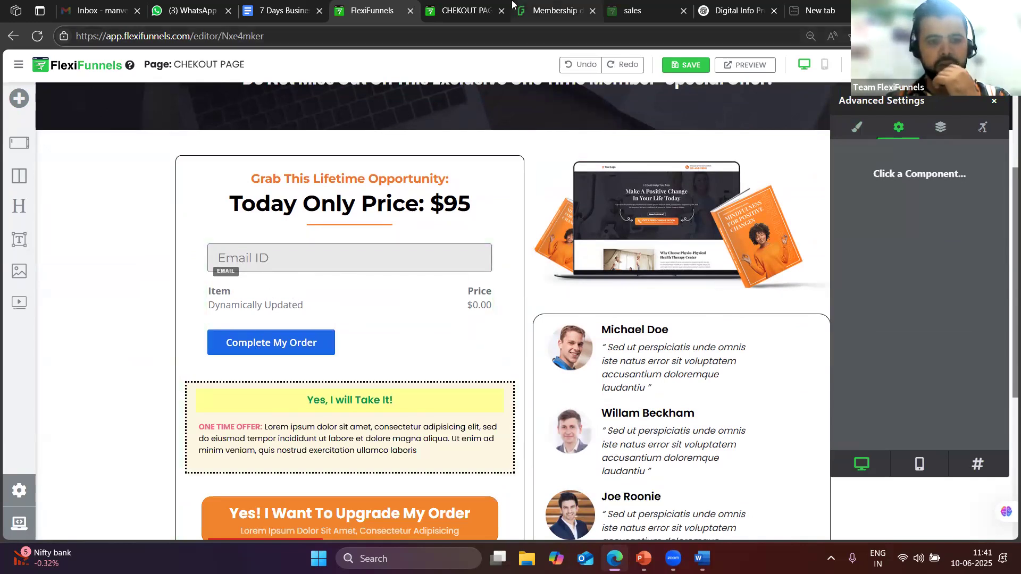
# Bring up the live 'Secrets of Digital Entrepreneurship' sales page with its signup form
pyautogui.click(553, 7)
pyautogui.click(416, 5)
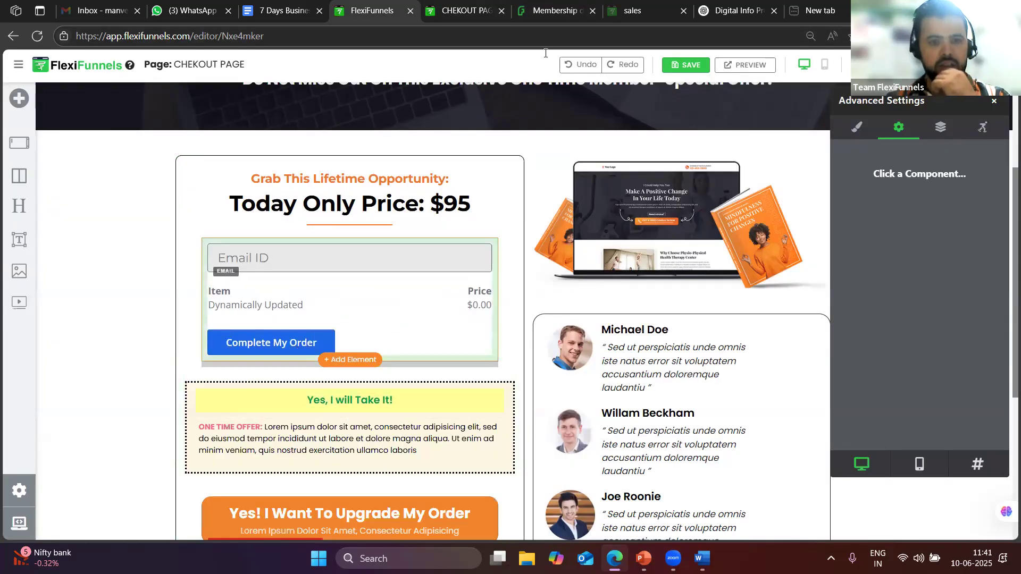
pyautogui.click(585, 6)
pyautogui.click(617, 5)
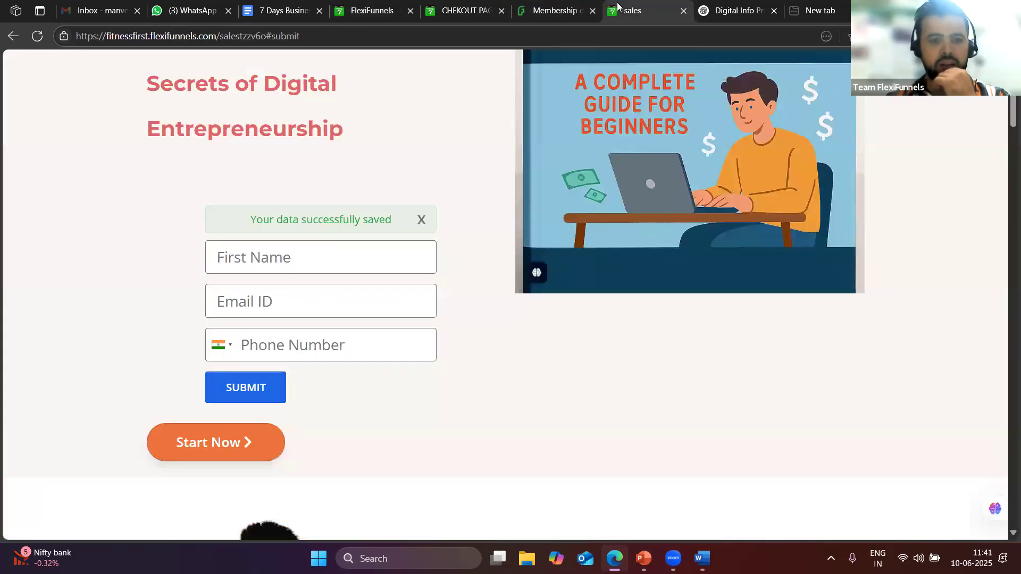
# View the live June 10 checkout page and untick the bump offer
pyautogui.click(418, 7)
pyautogui.click(487, 5)
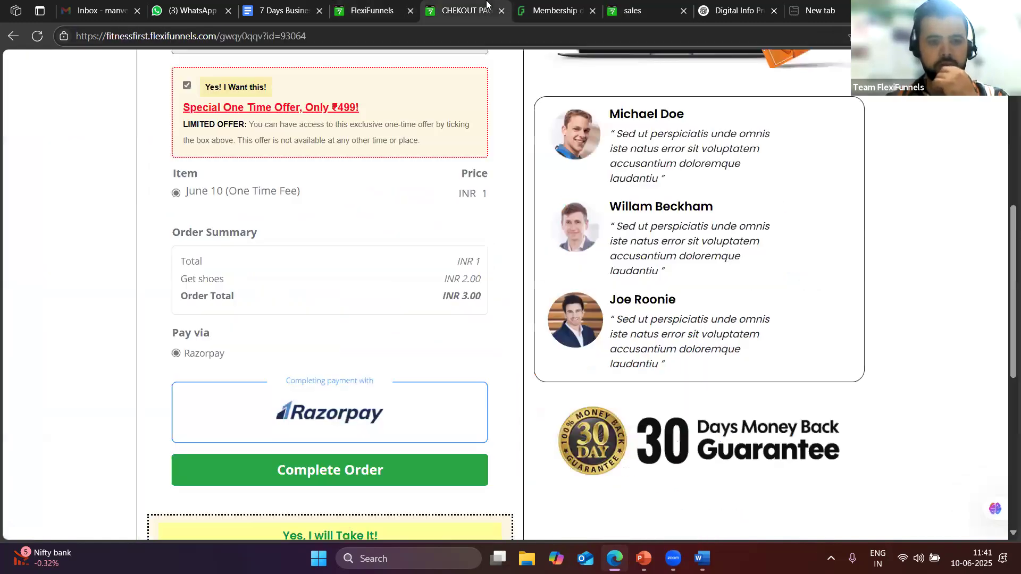
pyautogui.scroll(5, 382, 311)
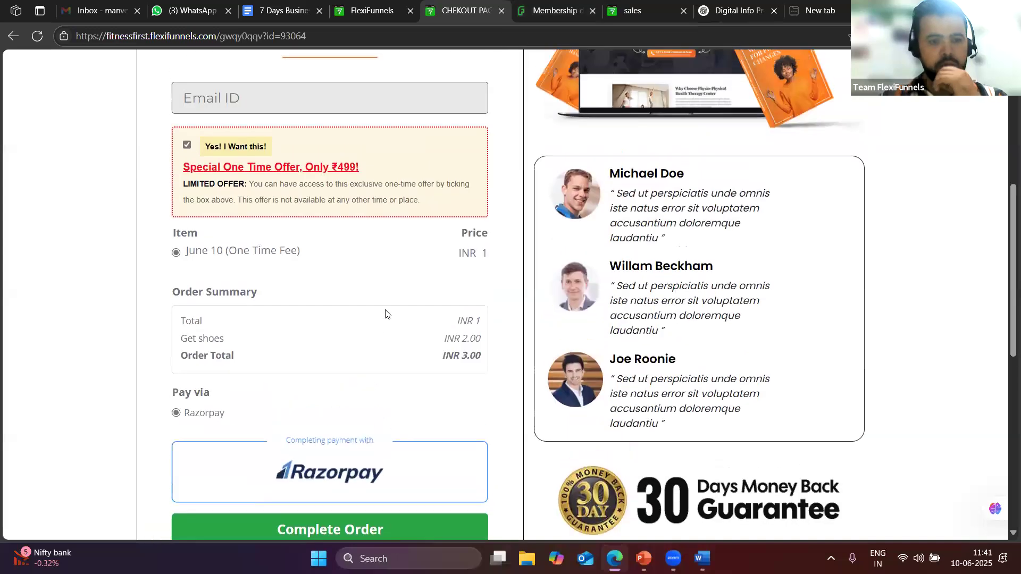
pyautogui.scroll(-4, 375, 281)
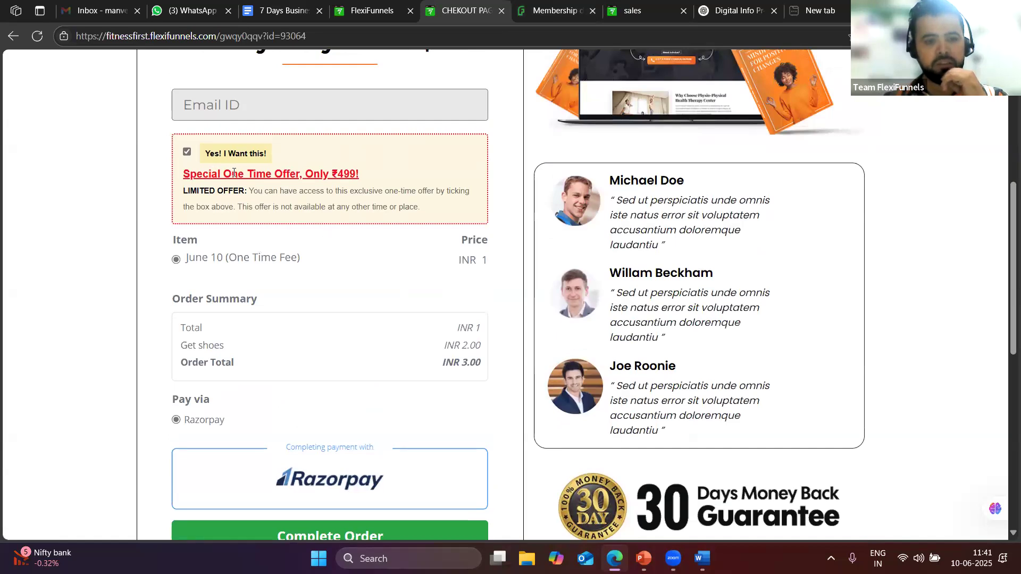
pyautogui.click(187, 152)
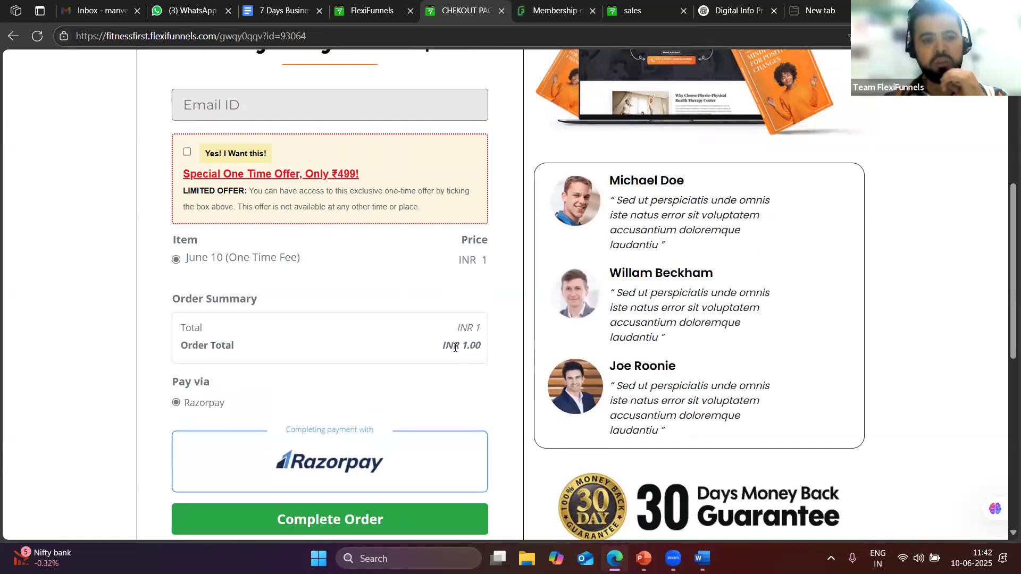
# Fill the email field with the saved address and submit the order to pay via Razorpay
pyautogui.scroll(3, 396, 317)
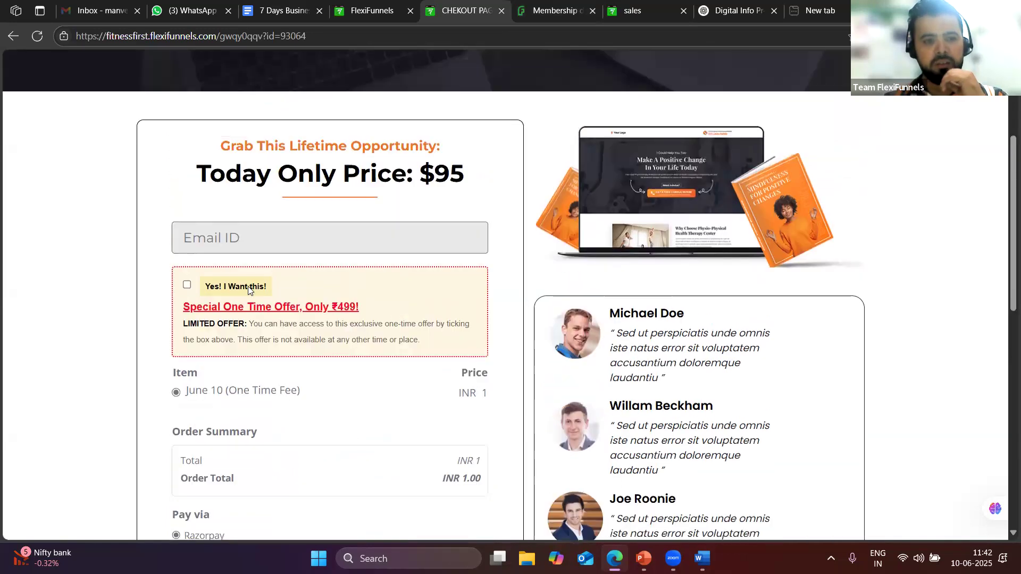
pyautogui.click(226, 238)
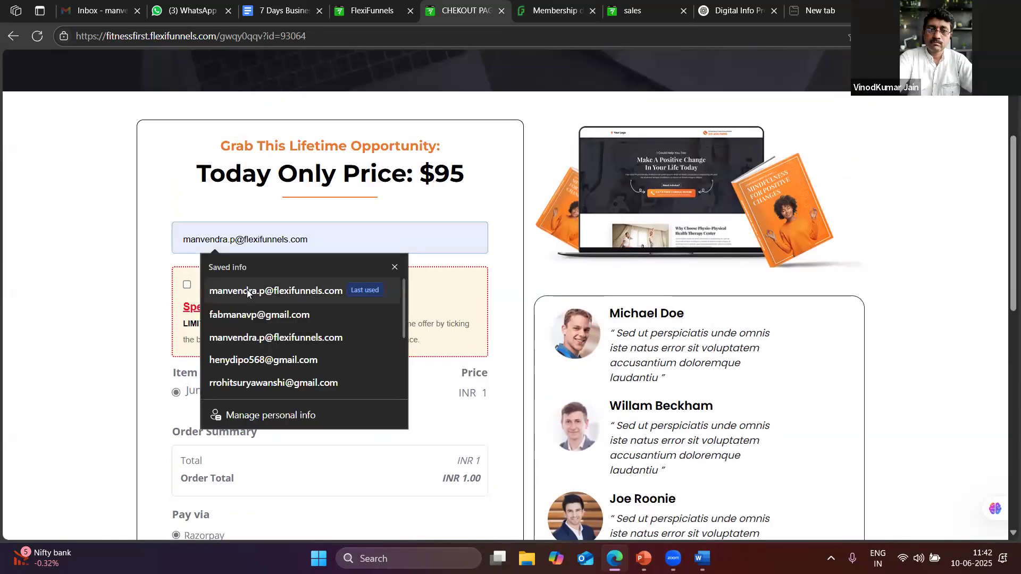
pyautogui.click(280, 287)
pyautogui.scroll(-5, 417, 373)
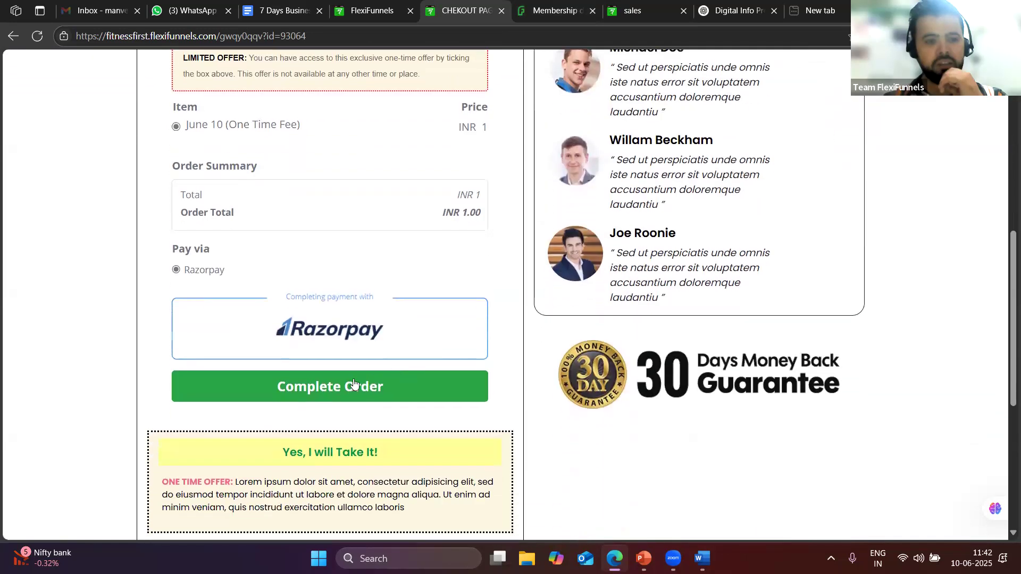
pyautogui.press('Return')
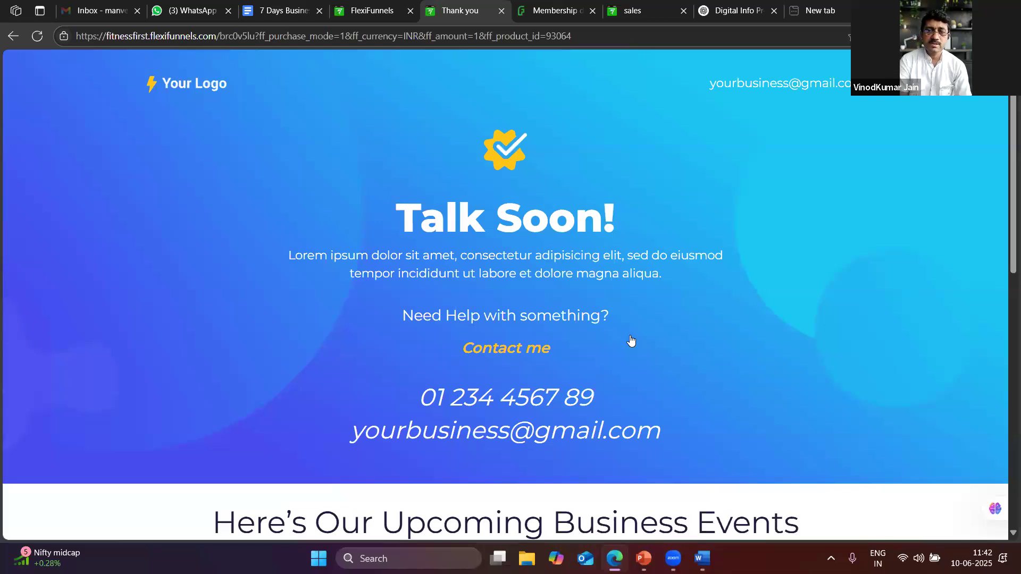
pyautogui.scroll(-1, 627, 343)
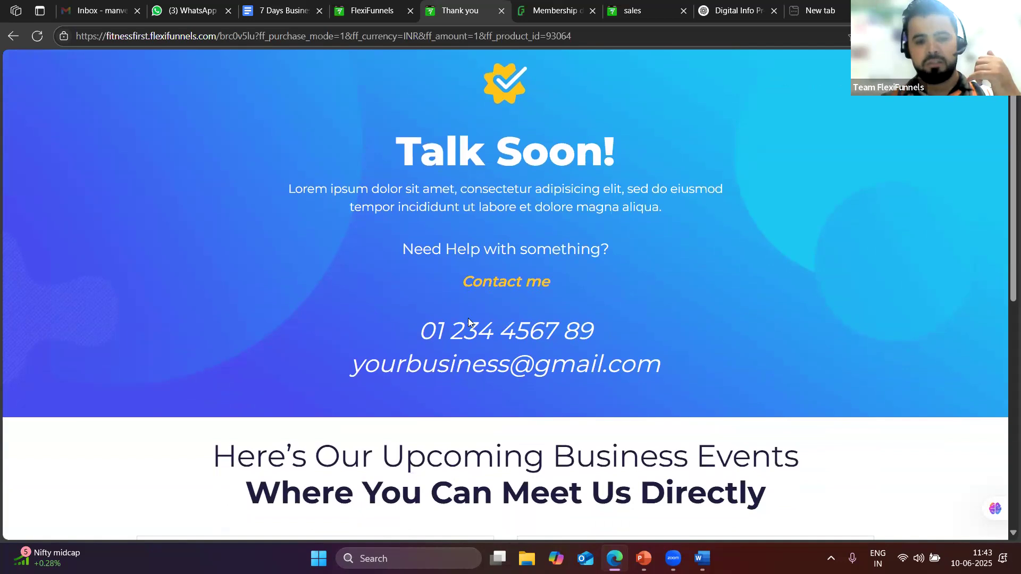
pyautogui.scroll(-9, 516, 296)
pyautogui.scroll(5, 516, 295)
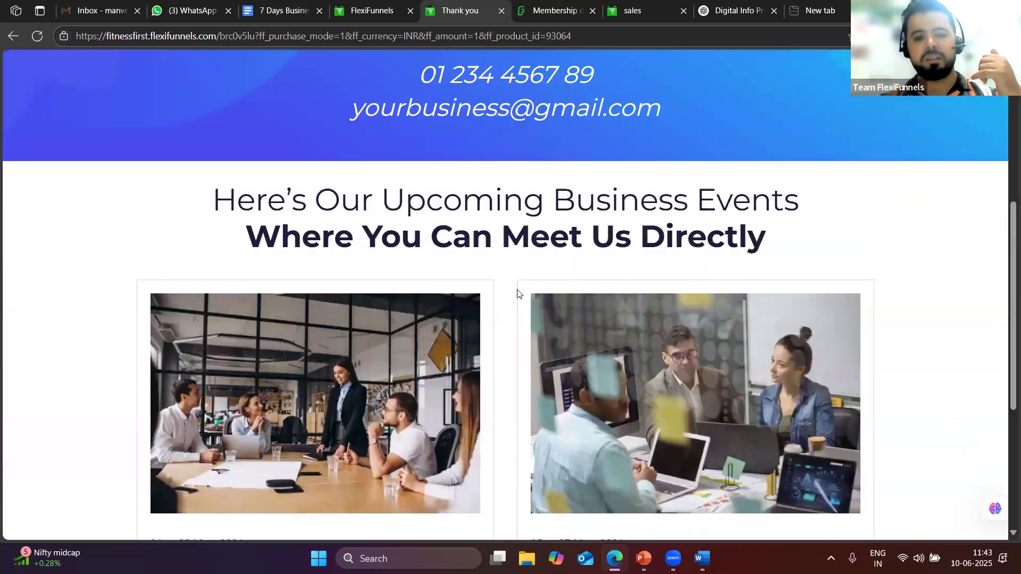
pyautogui.scroll(5, 519, 294)
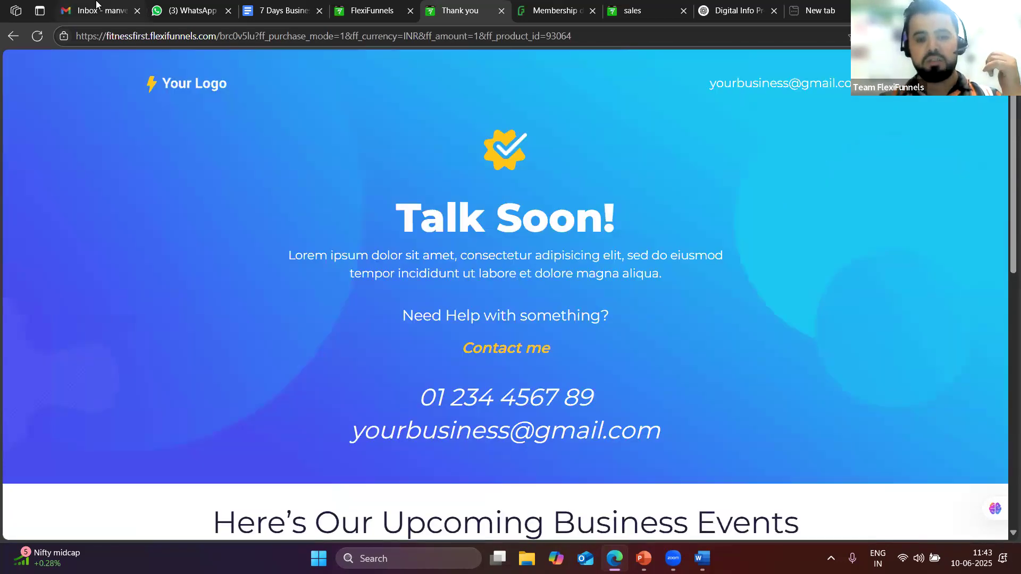
# In Gmail, read the Payments success email and the June 10 invoice email
pyautogui.click(97, 4)
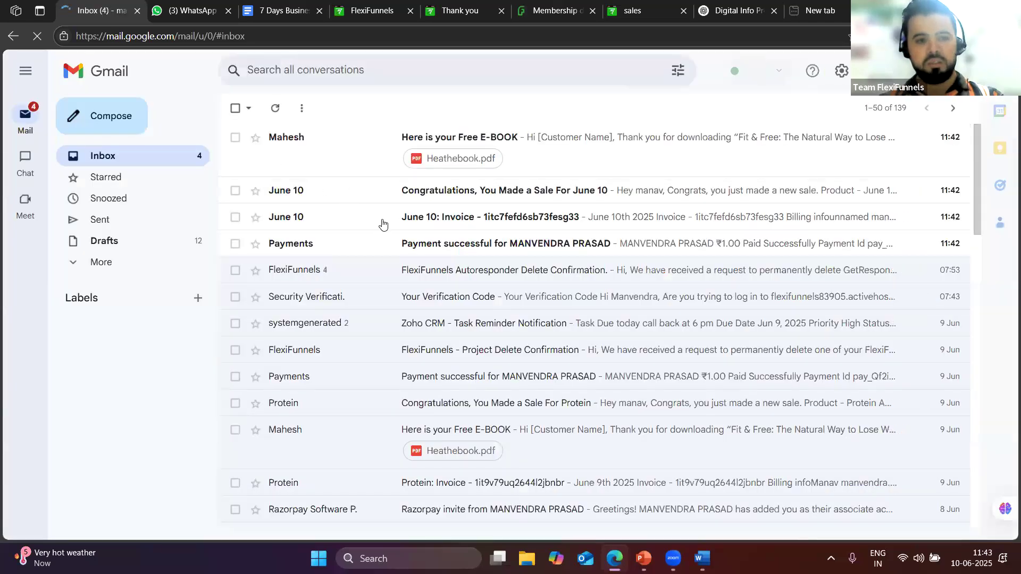
pyautogui.click(423, 246)
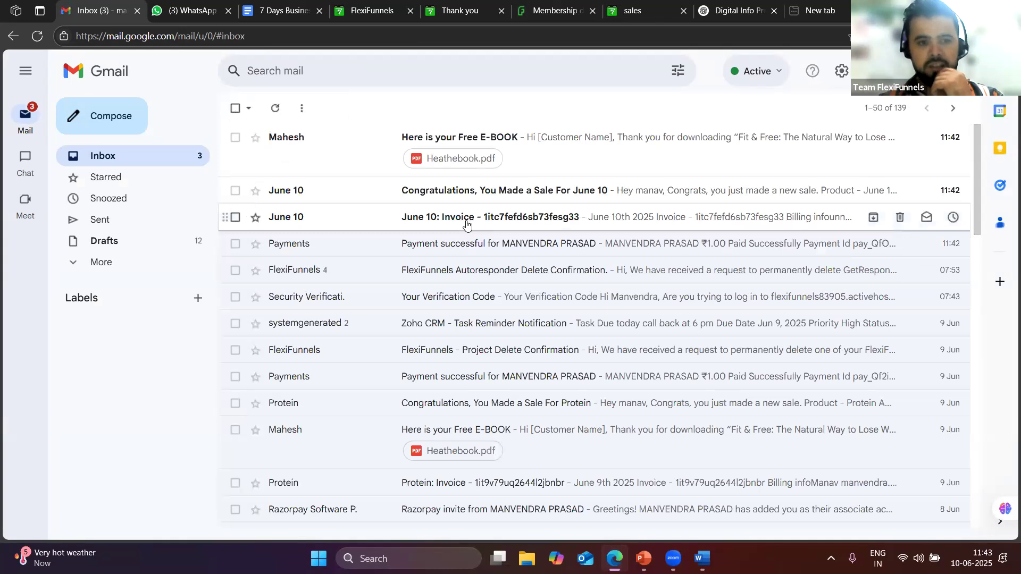
pyautogui.click(465, 223)
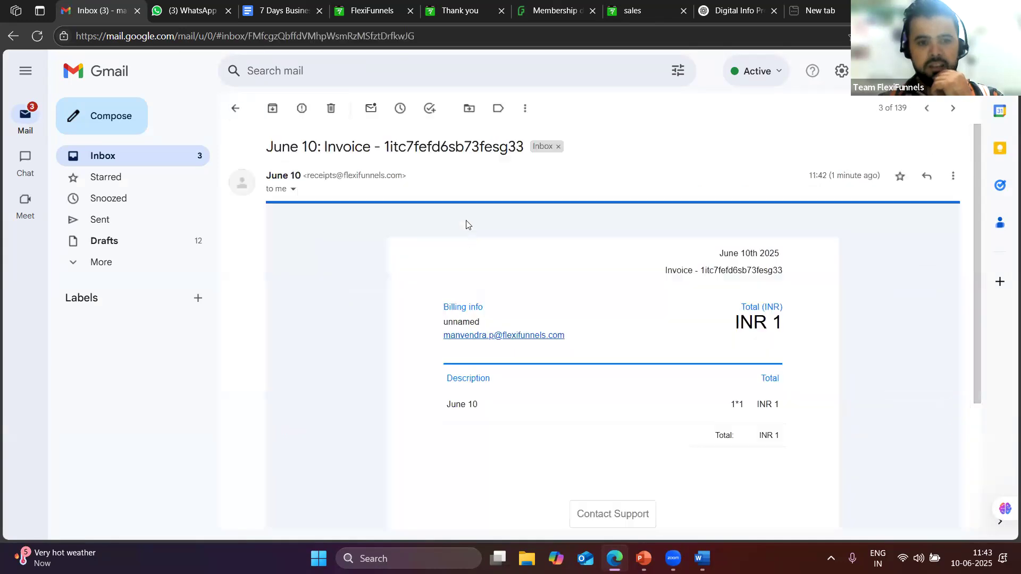
pyautogui.click(235, 108)
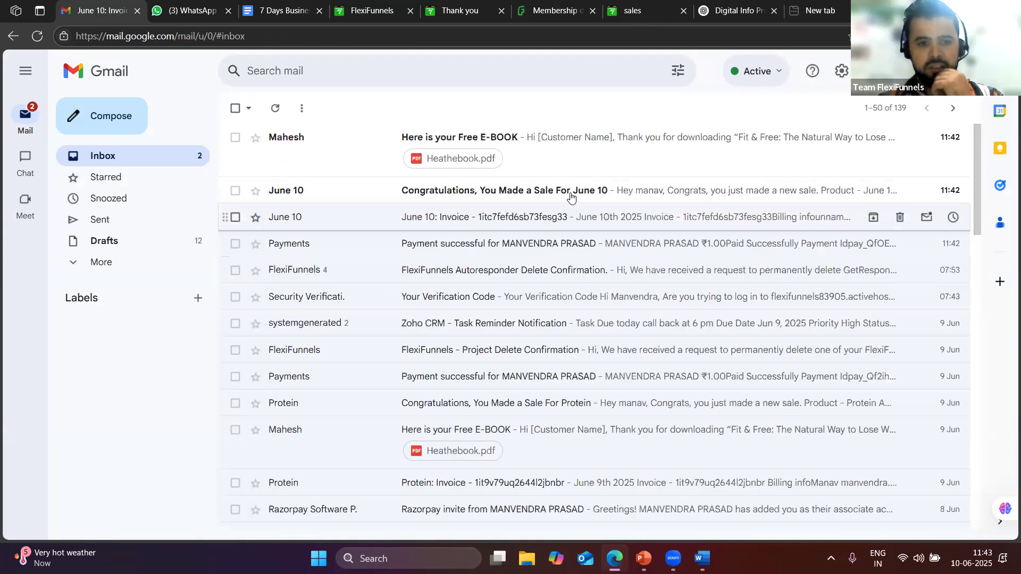
# Read the June 10 sale email and the Free E-BOOK email with its Heathebook.pdf attachment
pyautogui.click(494, 192)
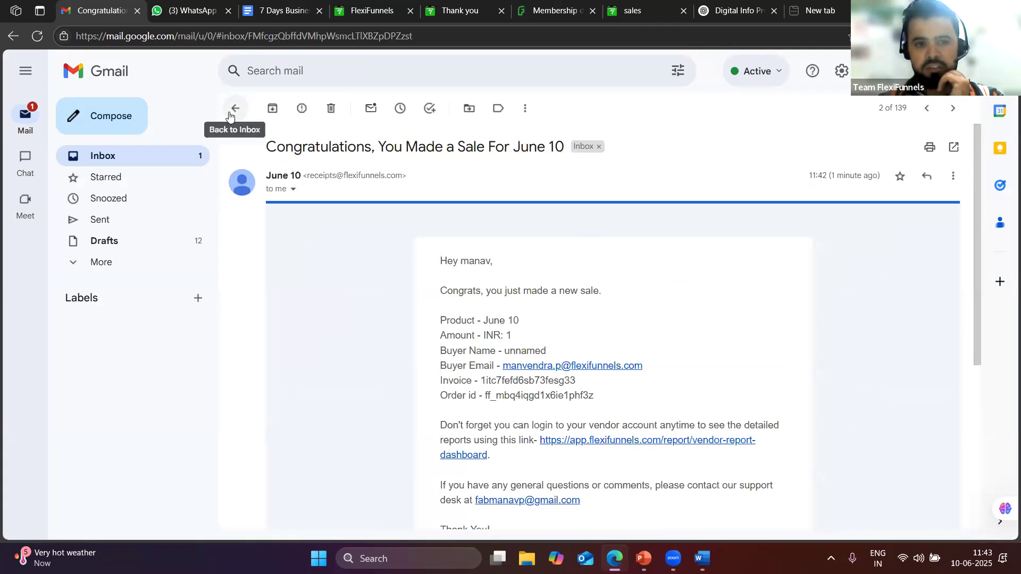
pyautogui.click(520, 146)
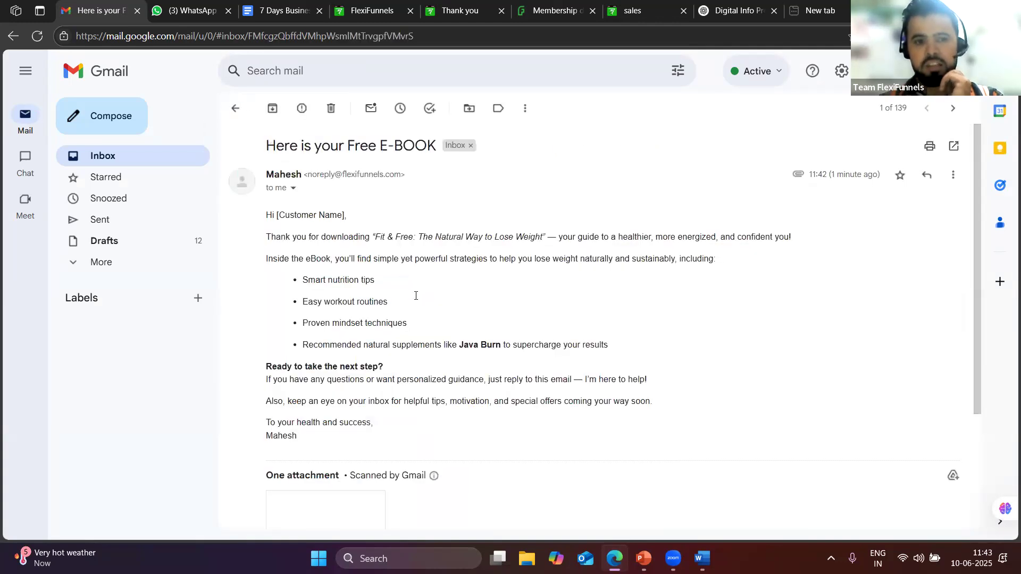
pyautogui.scroll(-1, 420, 292)
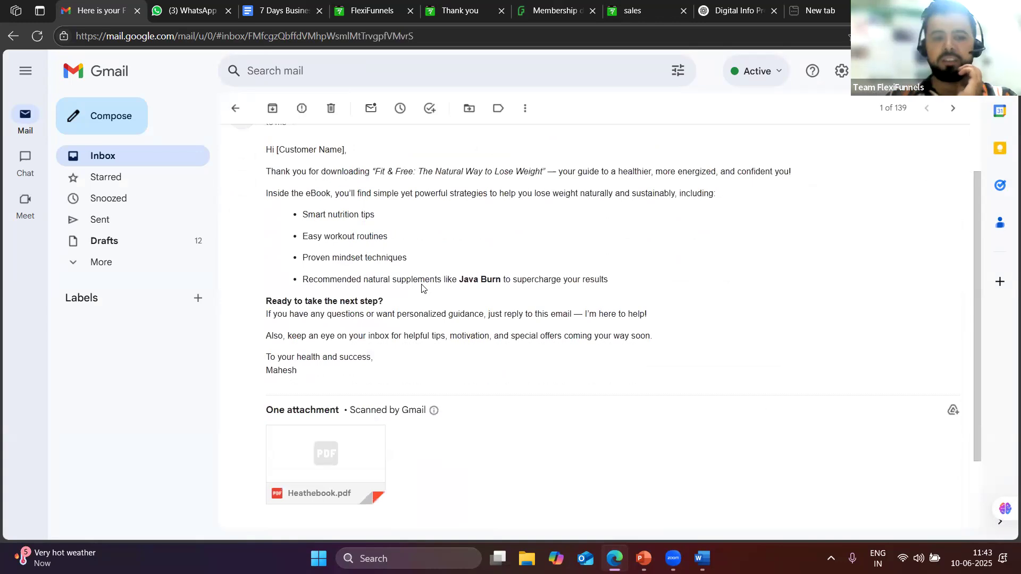
pyautogui.moveTo(432, 423)
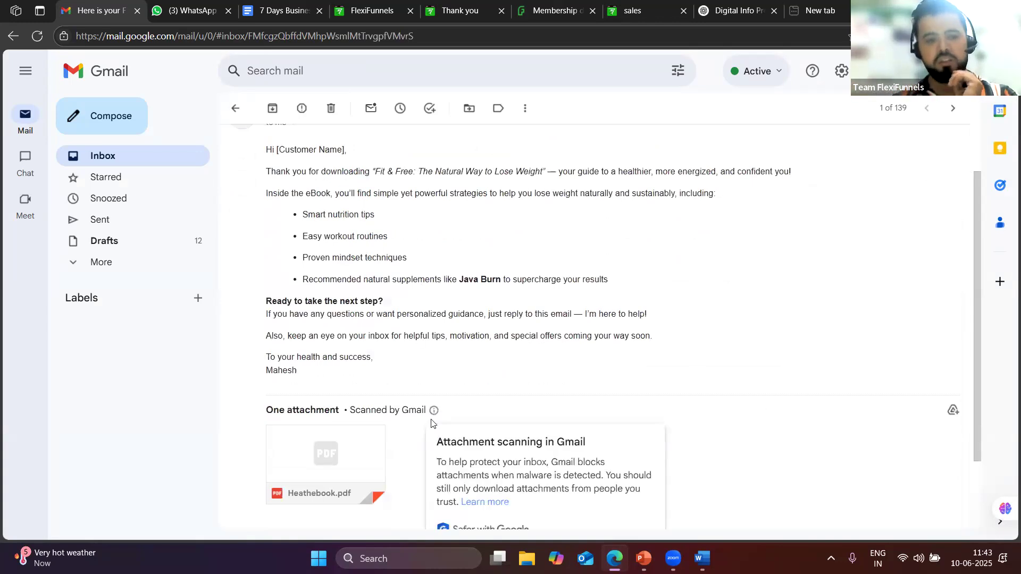
pyautogui.scroll(-2, 420, 383)
pyautogui.scroll(1, 324, 160)
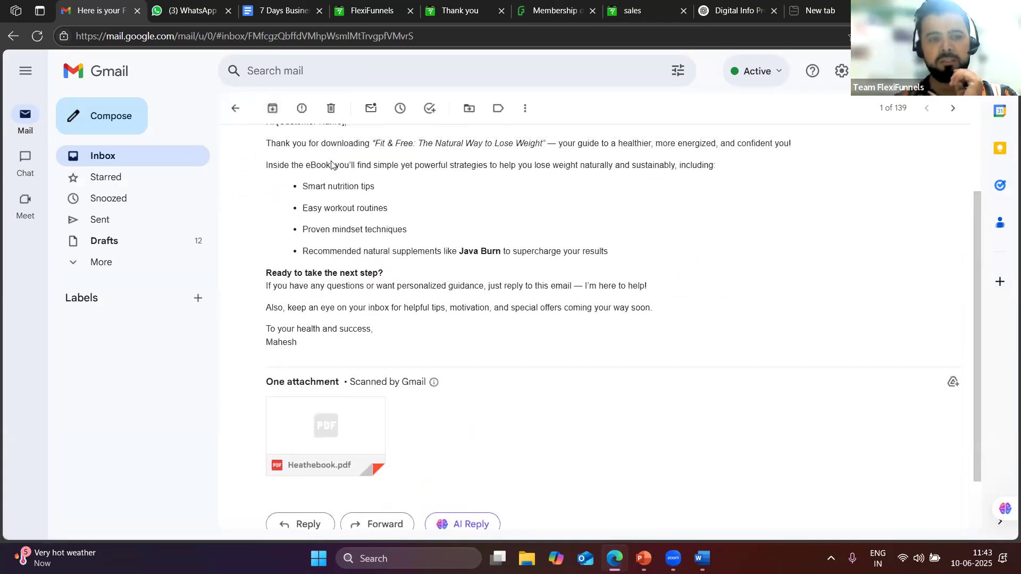
pyautogui.hotkey('alt', 'Left')
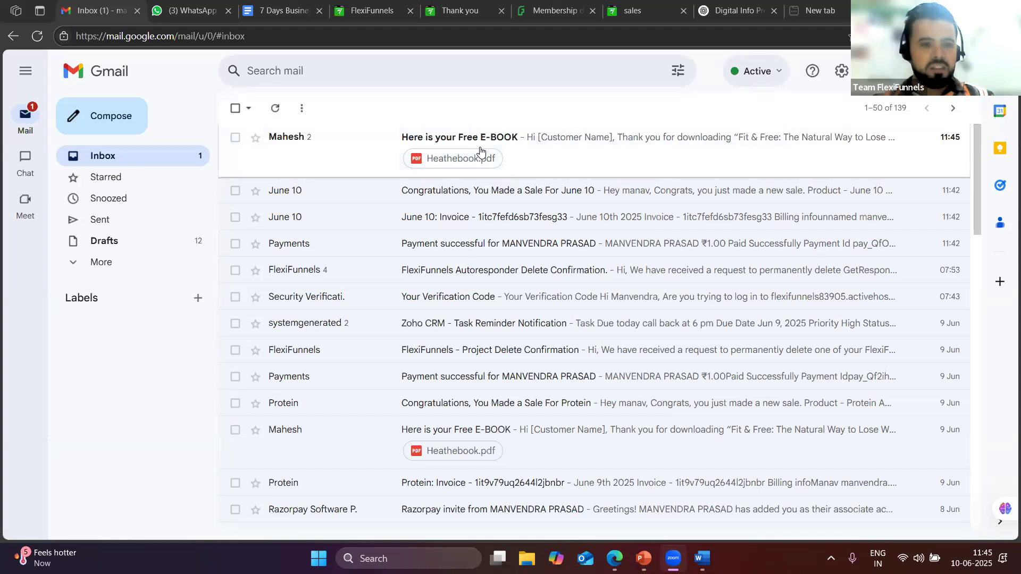
pyautogui.click(533, 144)
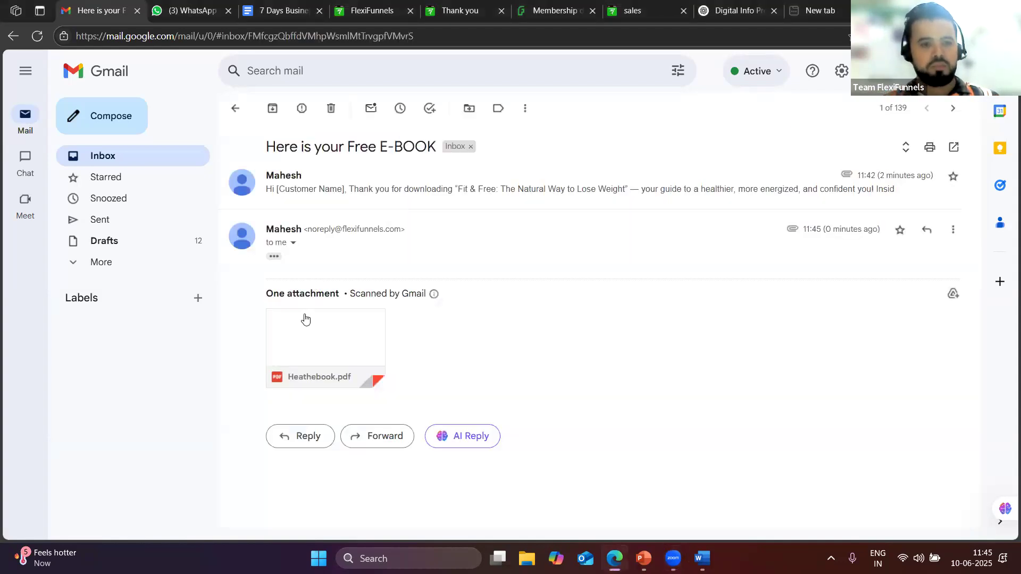
pyautogui.click(353, 190)
pyautogui.click(240, 108)
pyautogui.click(314, 136)
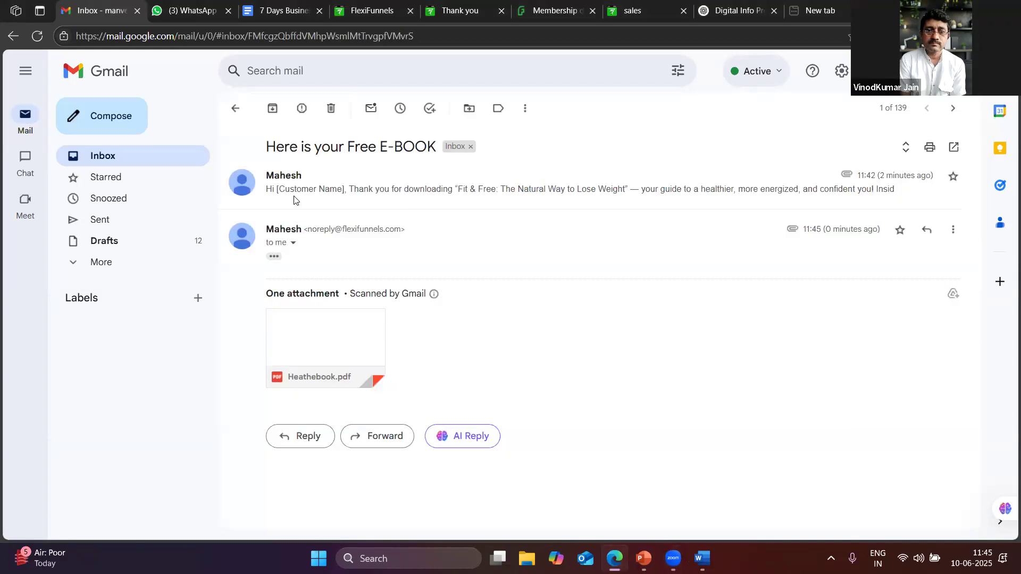
pyautogui.click(327, 327)
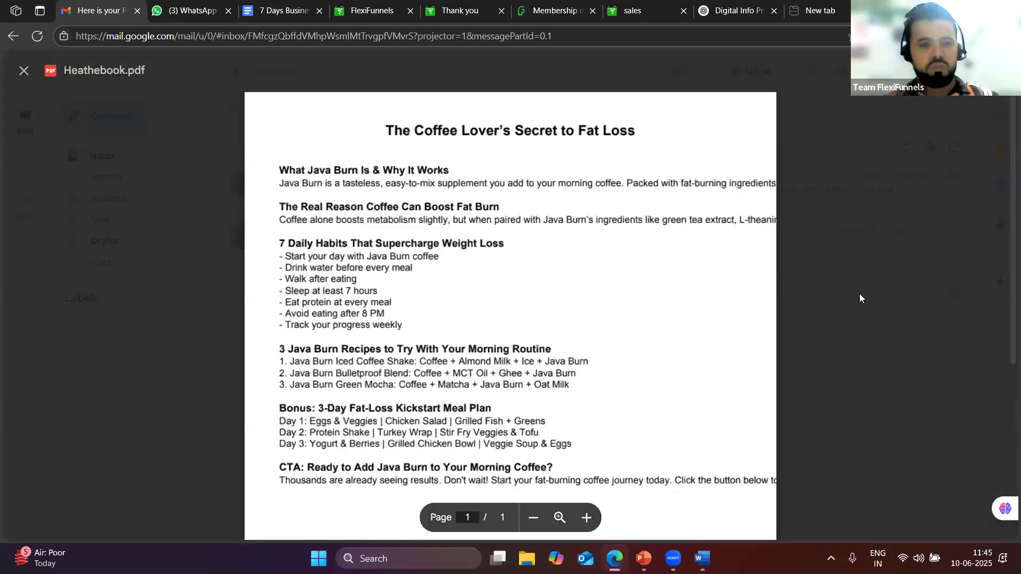
pyautogui.click(857, 295)
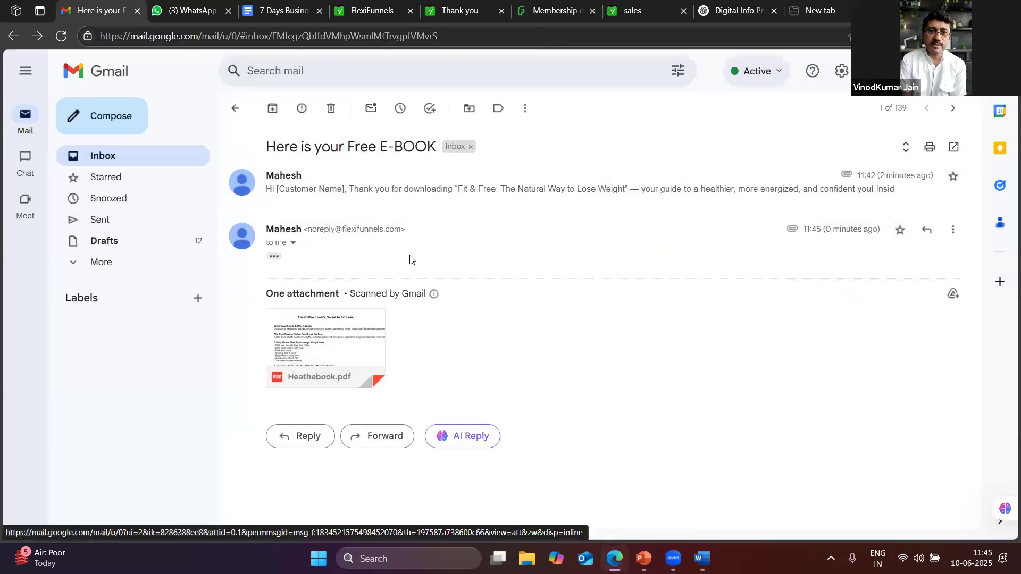
pyautogui.moveTo(297, 325)
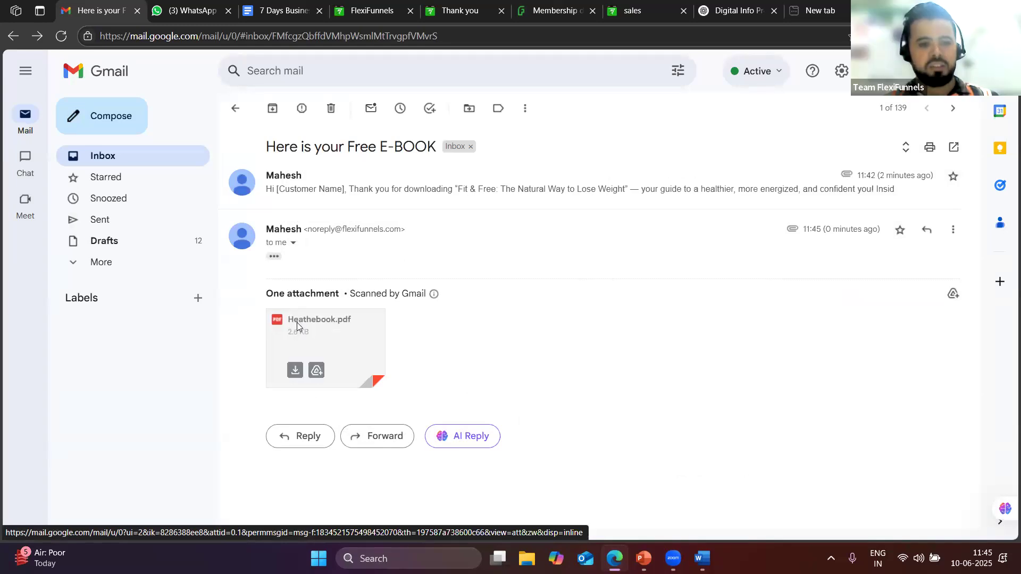
pyautogui.click(297, 322)
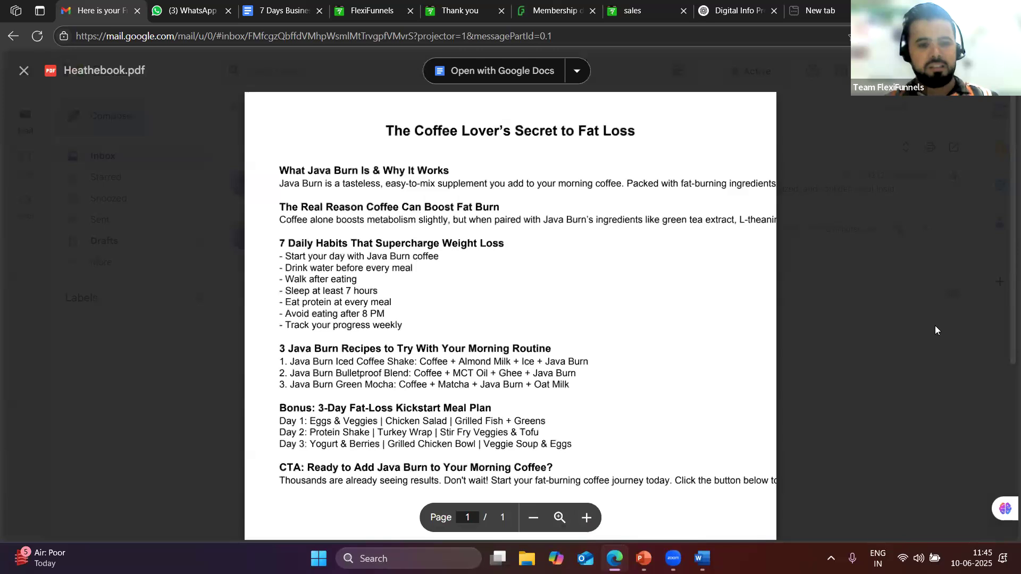
pyautogui.press('Escape')
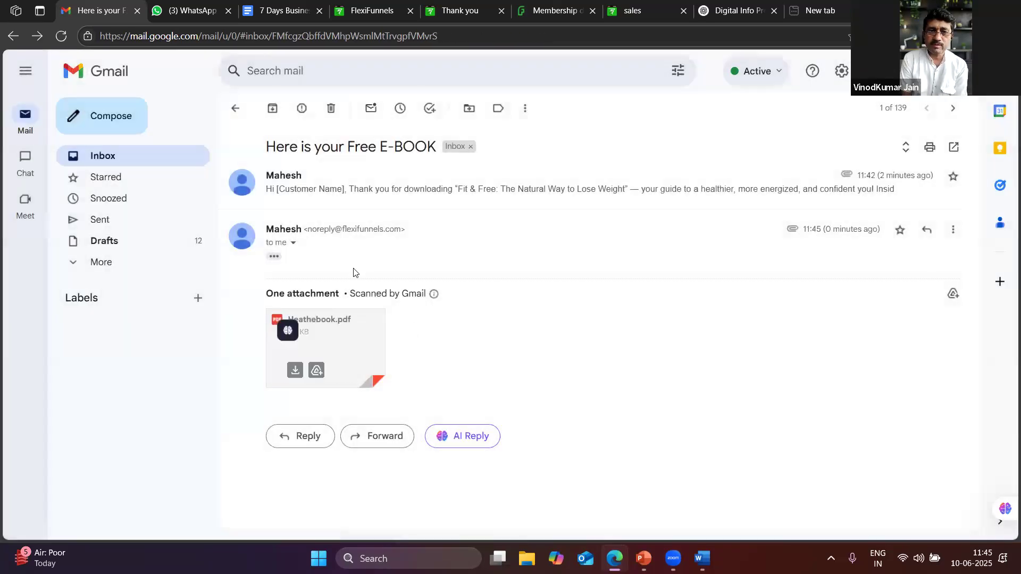
pyautogui.click(323, 173)
pyautogui.scroll(-5, 327, 207)
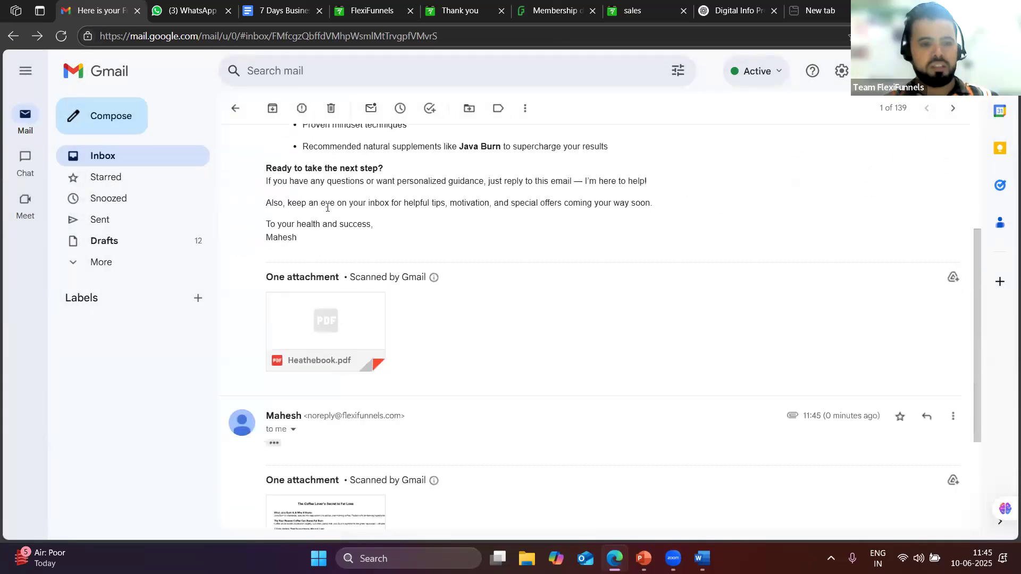
pyautogui.scroll(5, 327, 207)
pyautogui.click(235, 108)
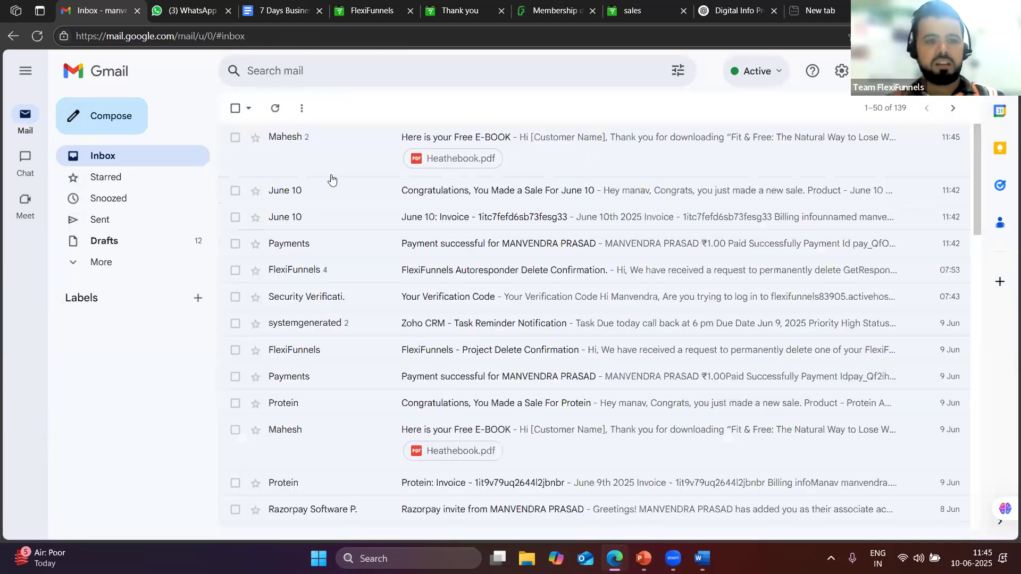